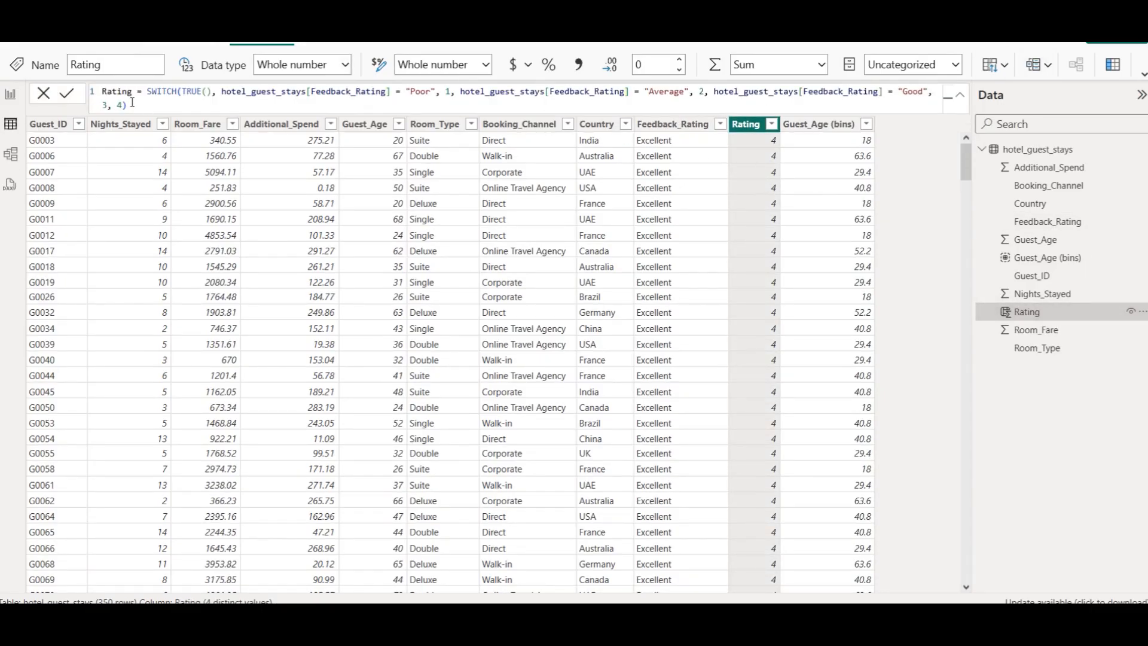
# Step: Explore the finished dashboard by panning the country map and cross-filtering the visuals by China and by the oldest guest age bin
pyautogui.click(11, 95)
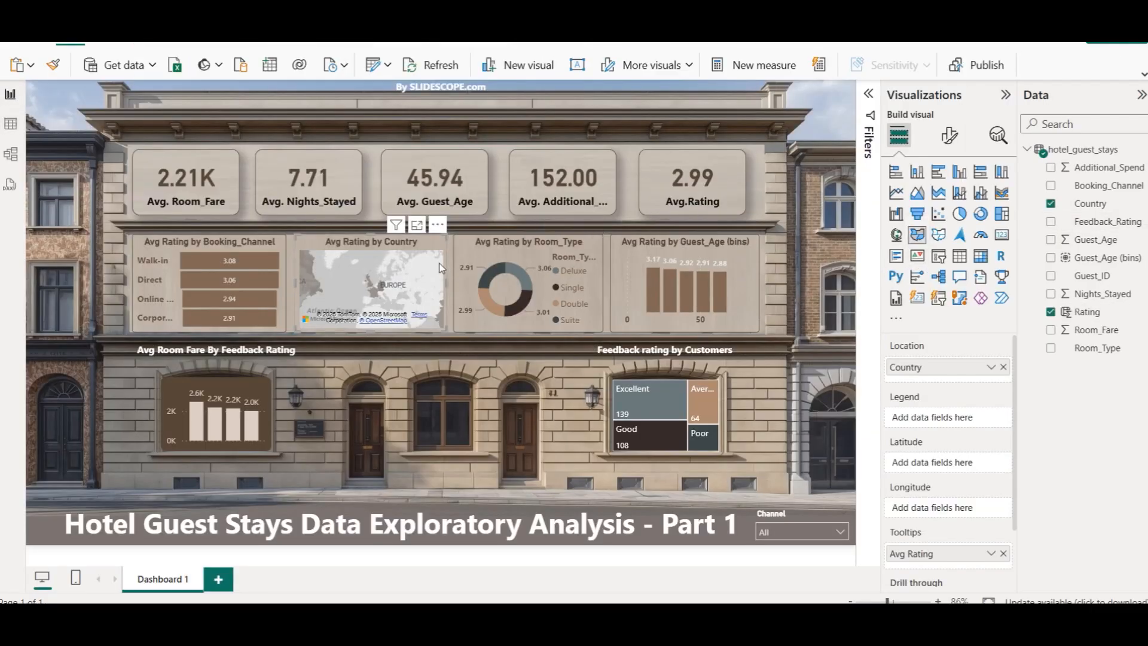
pyautogui.moveTo(366, 283); pyautogui.dragTo(280, 257)
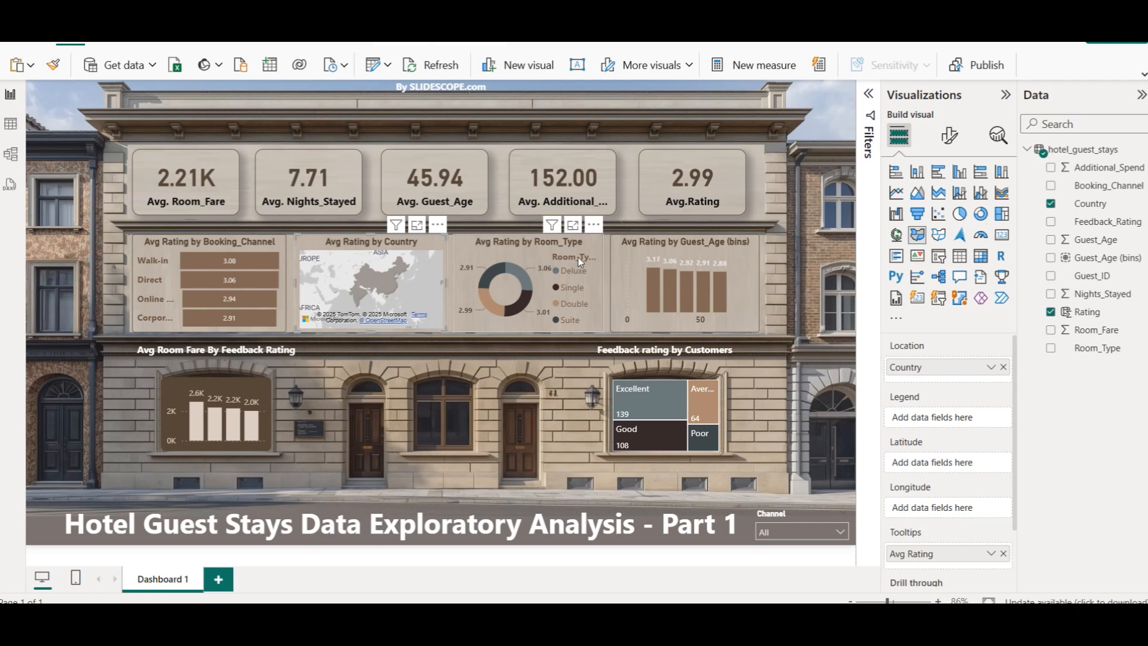
pyautogui.moveTo(373, 275); pyautogui.dragTo(392, 281)
pyautogui.click(393, 281)
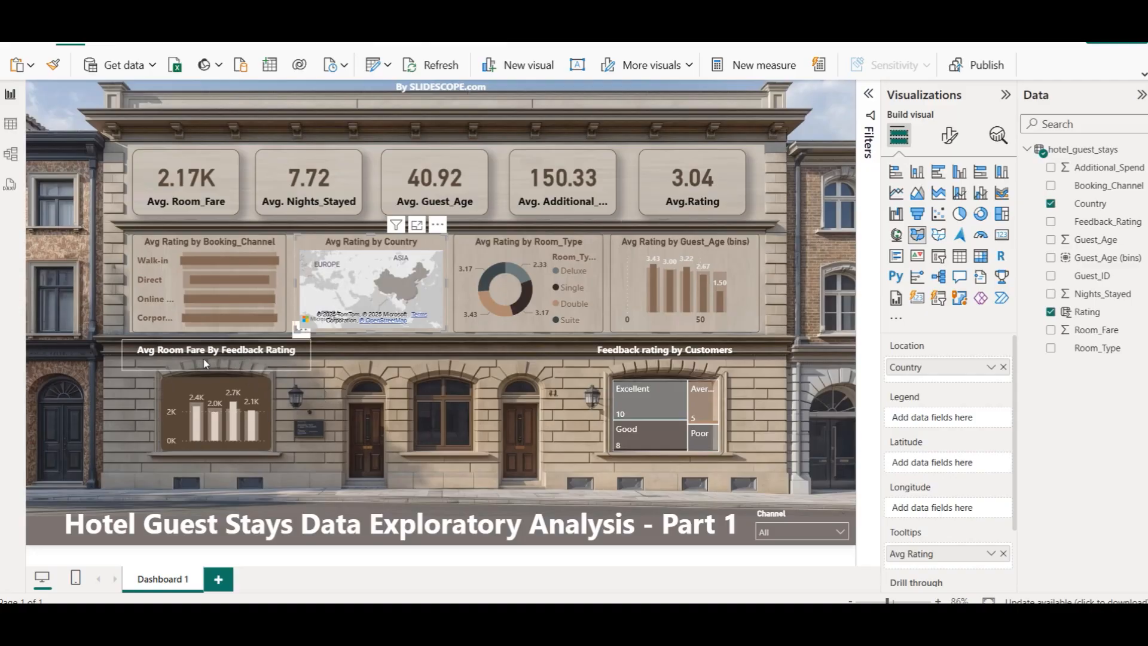
pyautogui.click(723, 297)
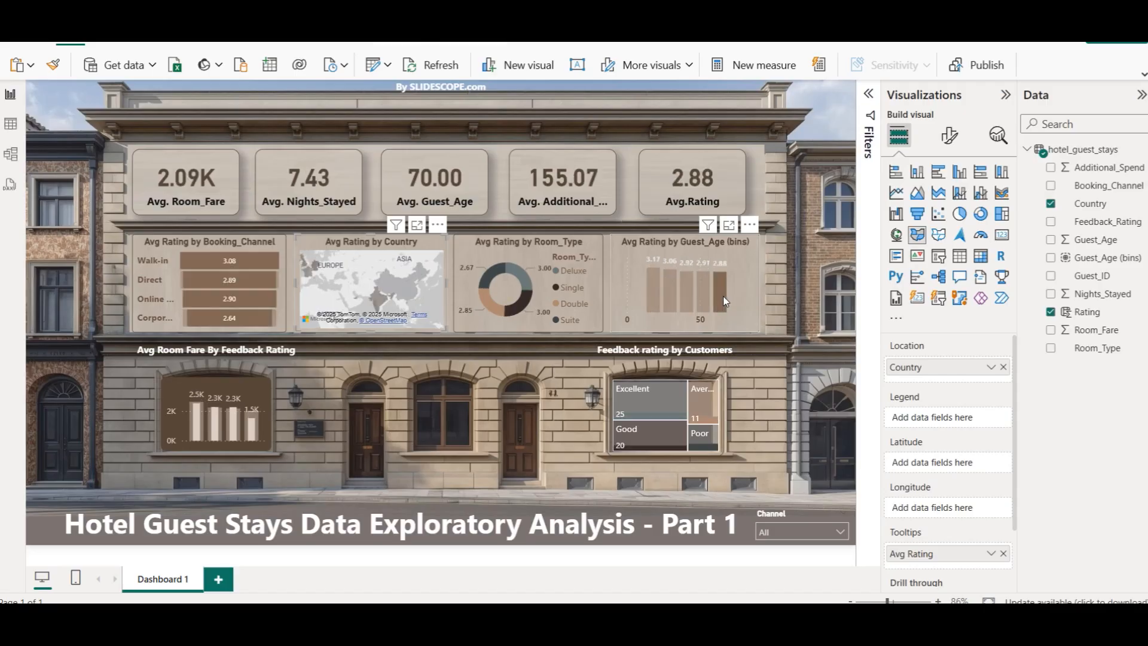
pyautogui.click(723, 296)
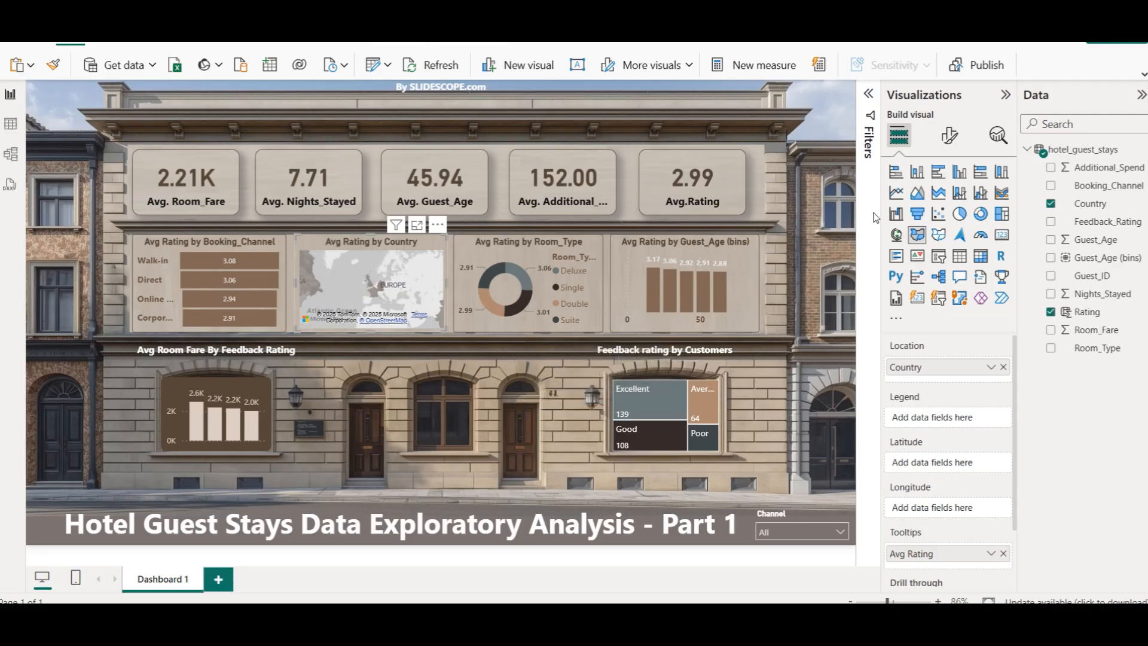
pyautogui.click(830, 128)
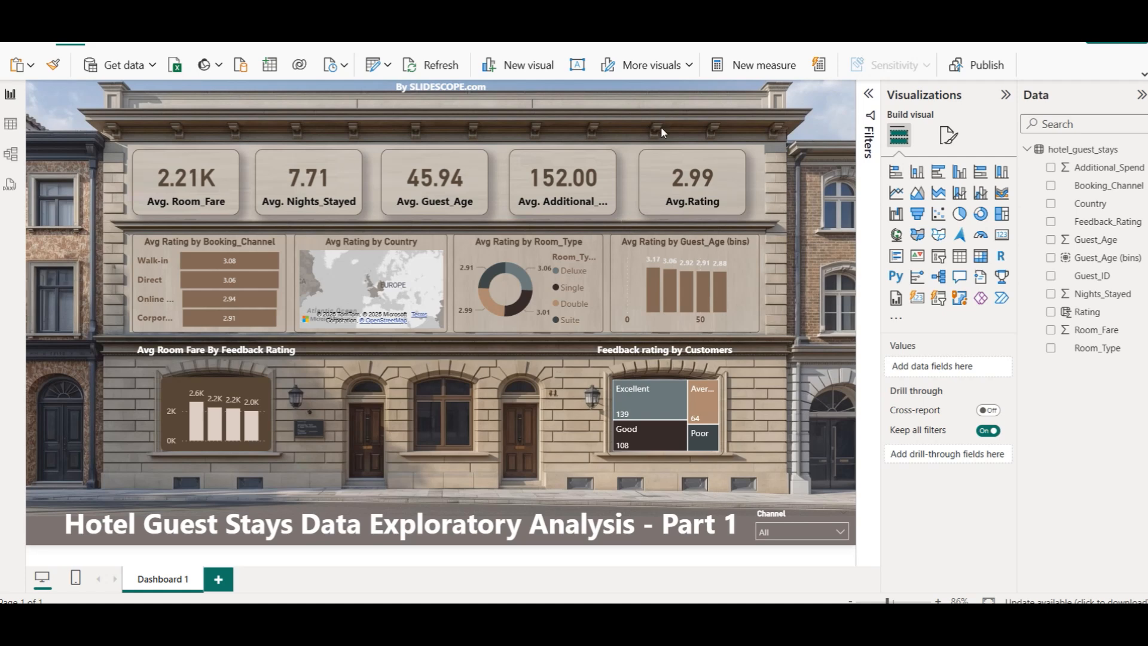
# Step: Test the Channel slicer by filtering the dashboard to Online Travel Agency and Walk-in, clearing each selection again
pyautogui.click(799, 525)
pyautogui.click(787, 437)
pyautogui.click(788, 437)
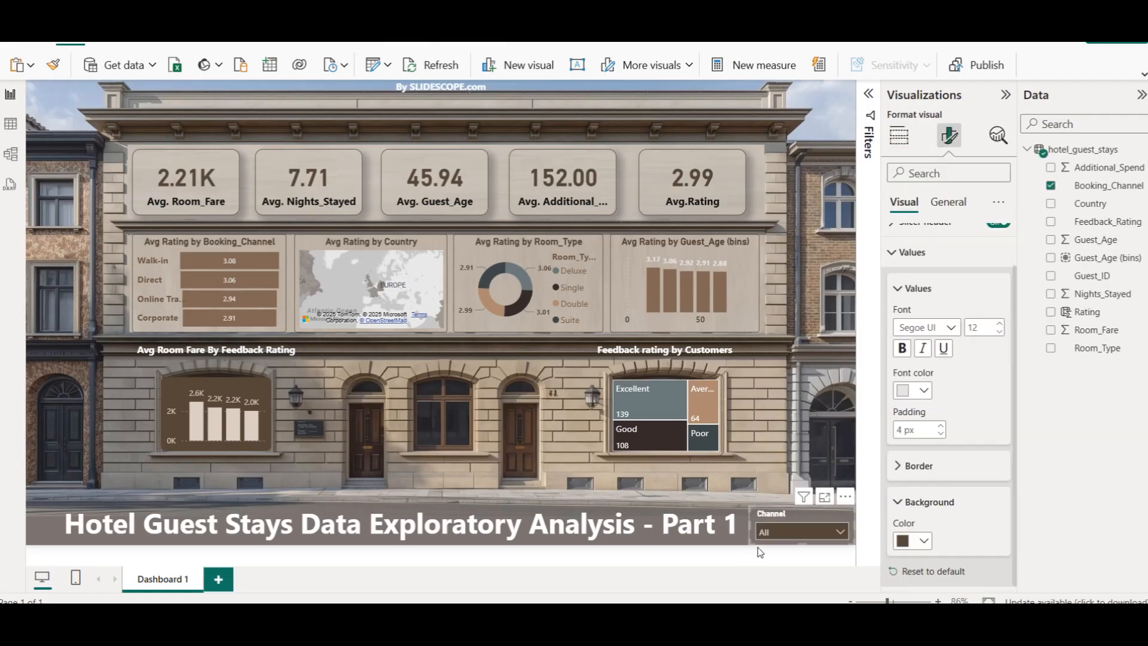
pyautogui.click(786, 443)
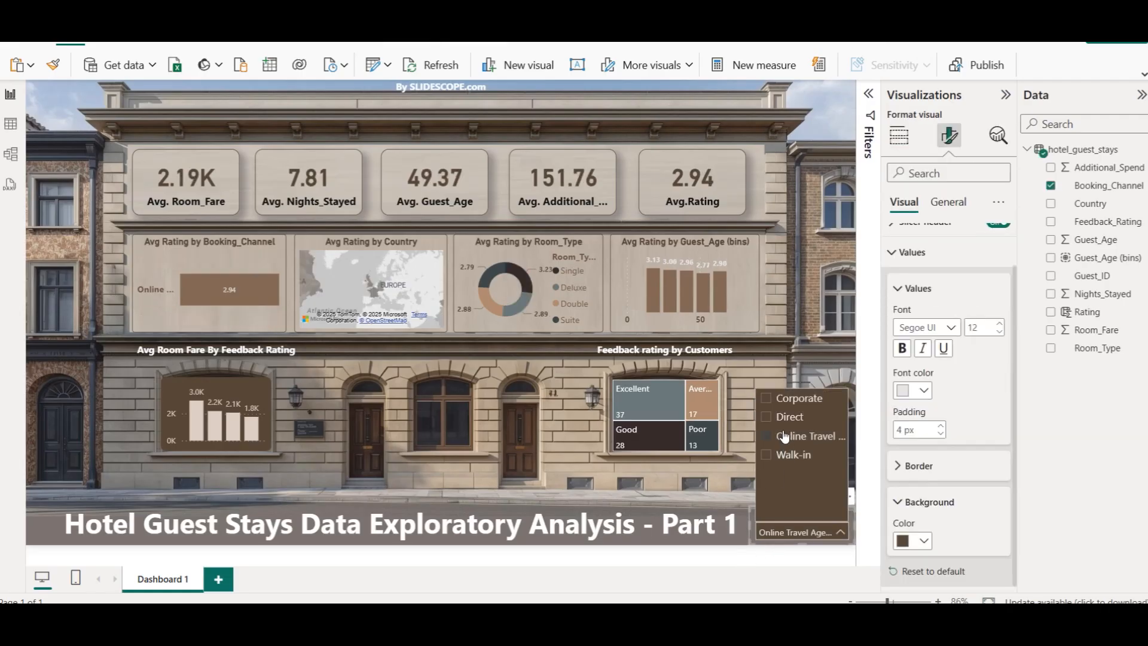
pyautogui.click(788, 443)
pyautogui.click(791, 461)
pyautogui.click(790, 463)
pyautogui.click(1110, 494)
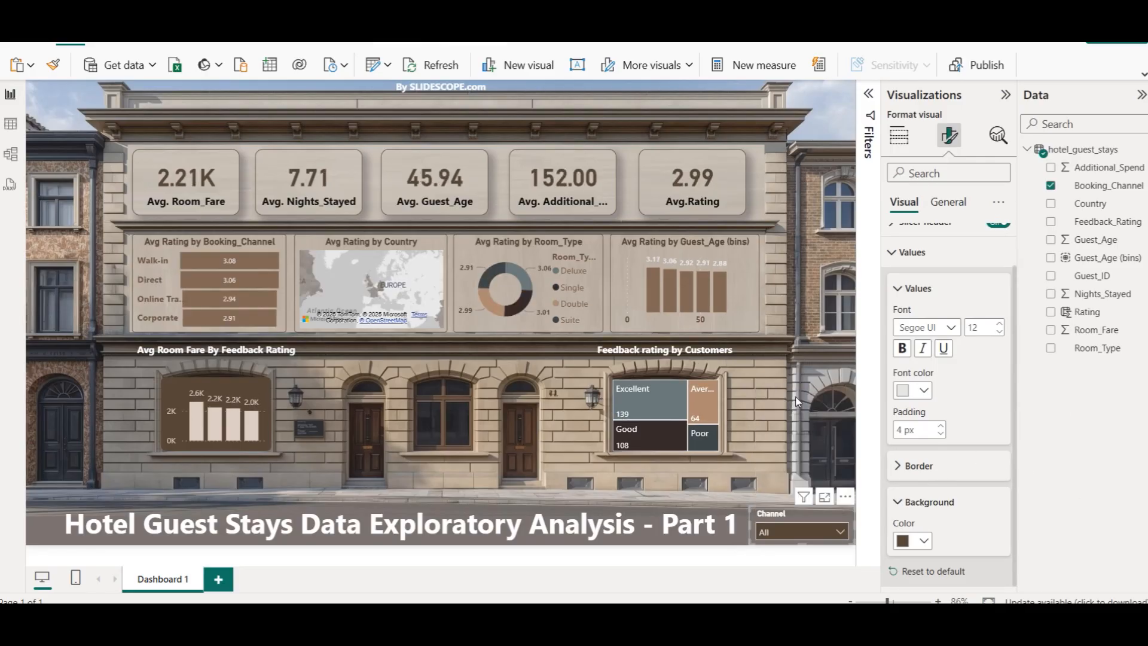
pyautogui.click(806, 382)
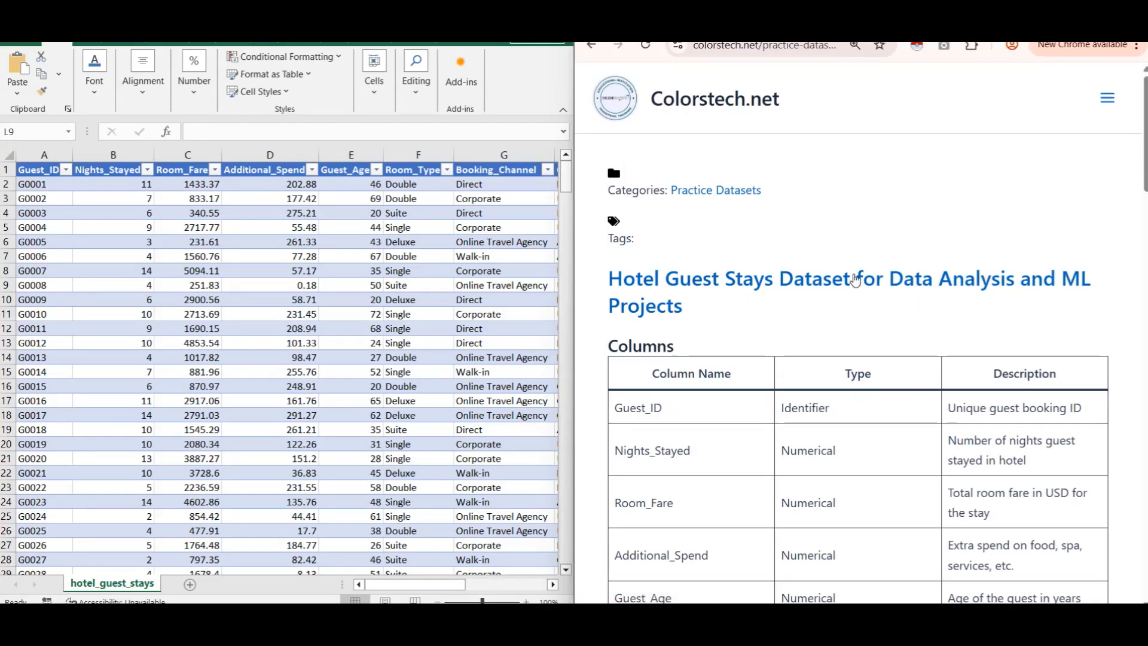
# Step: Read the Hotel Guest Stays dataset page, covering the column descriptions and the target field selection for KPI dashboards and predictive modeling
pyautogui.scroll(-2, 861, 274)
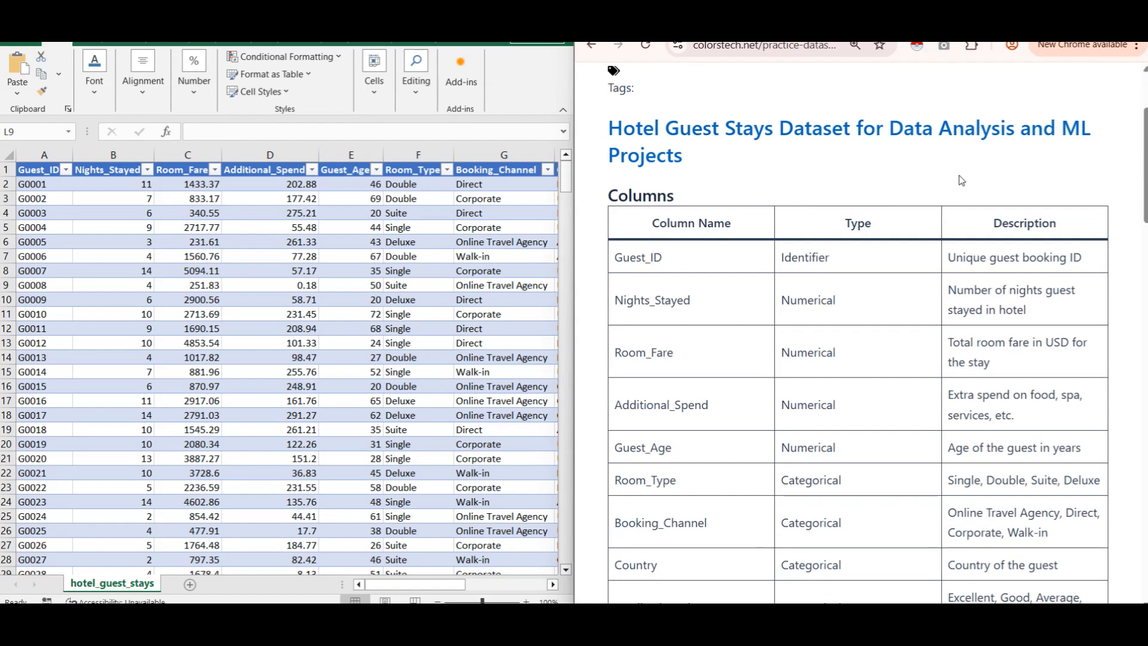
pyautogui.scroll(-2, 722, 269)
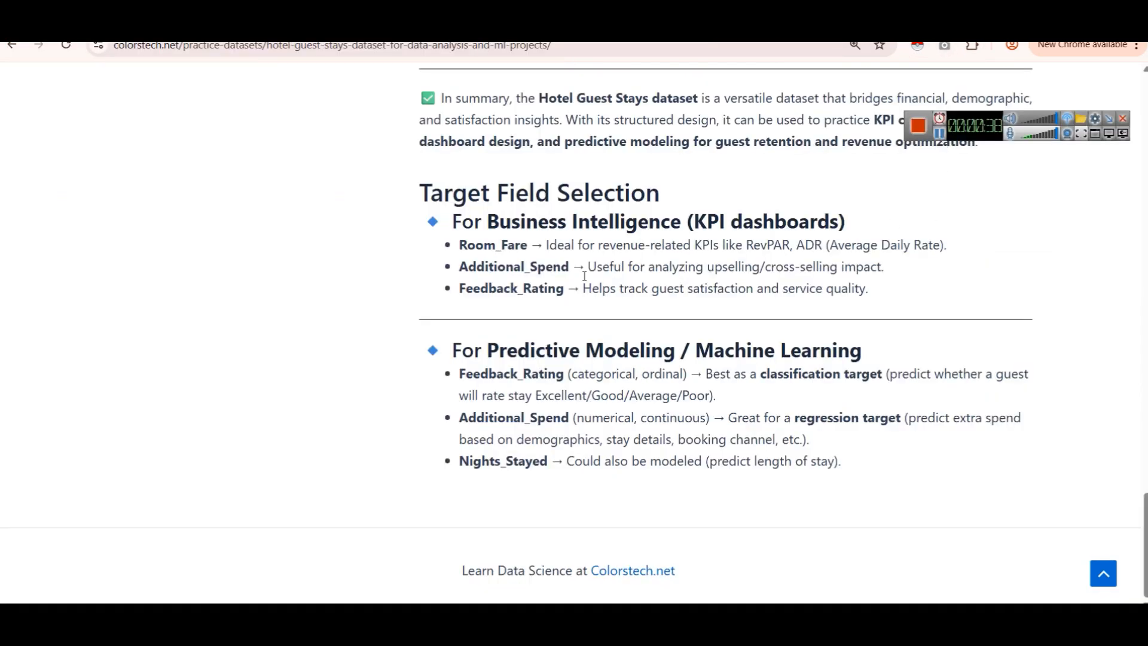
pyautogui.scroll(1, 584, 276)
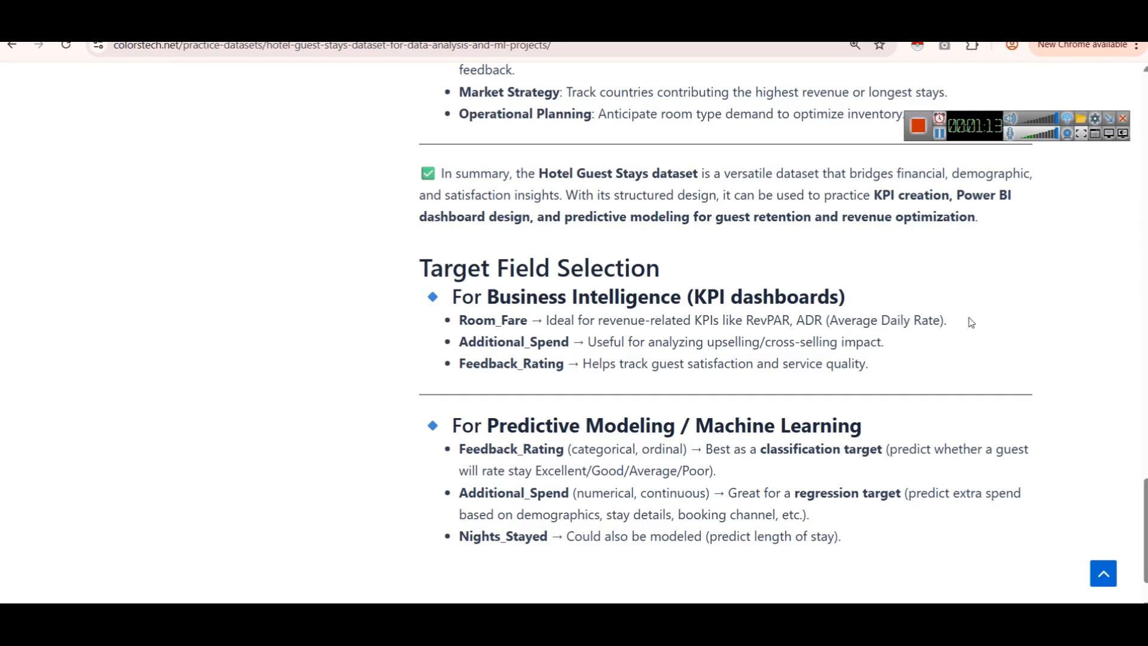
pyautogui.click(918, 125)
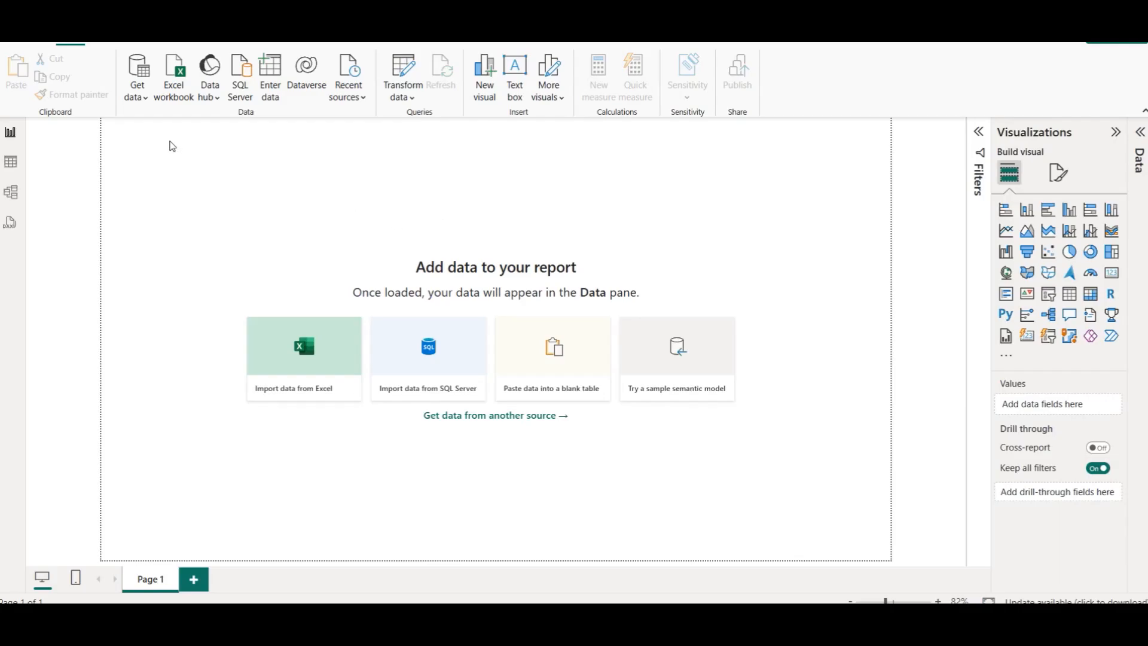
# Step: In the blank Power BI report, connect to the Text/CSV file hotel_guest_stays.csv from the SS Hotel Guest Stays Dataset folder
pyautogui.click(137, 105)
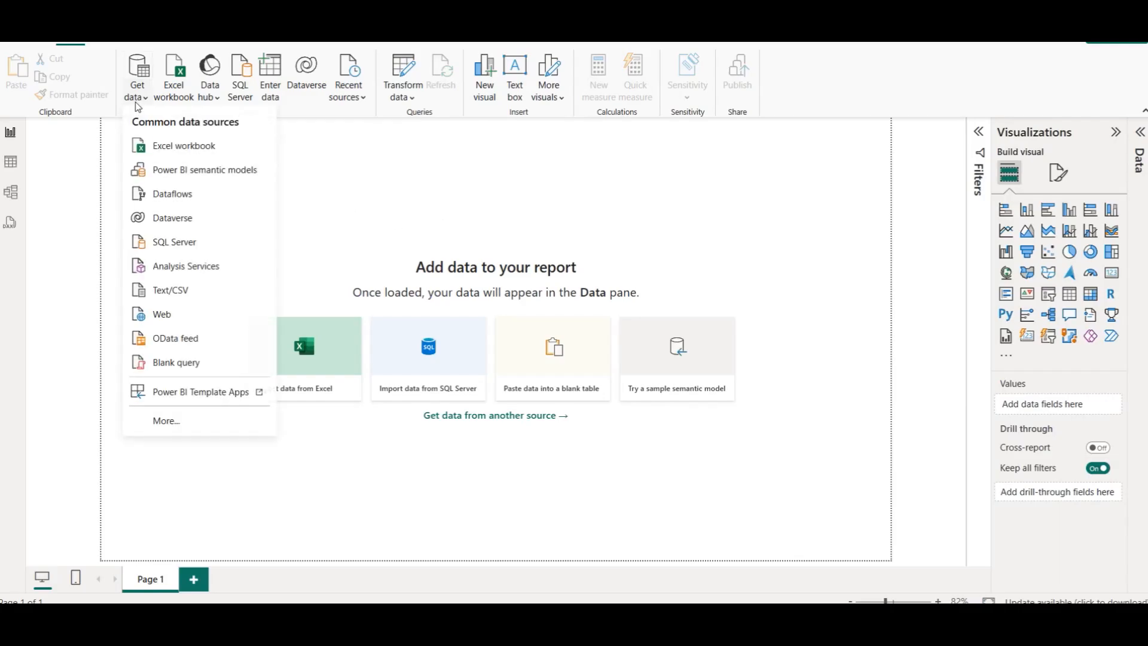
pyautogui.click(226, 291)
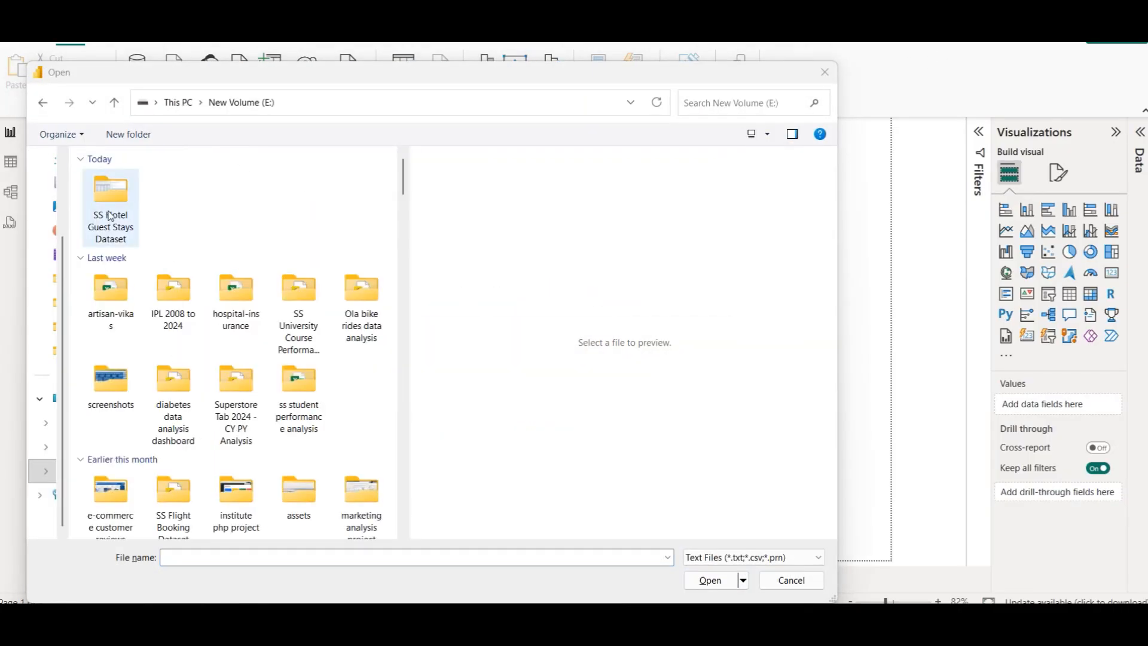
pyautogui.doubleClick(108, 213)
pyautogui.click(144, 227)
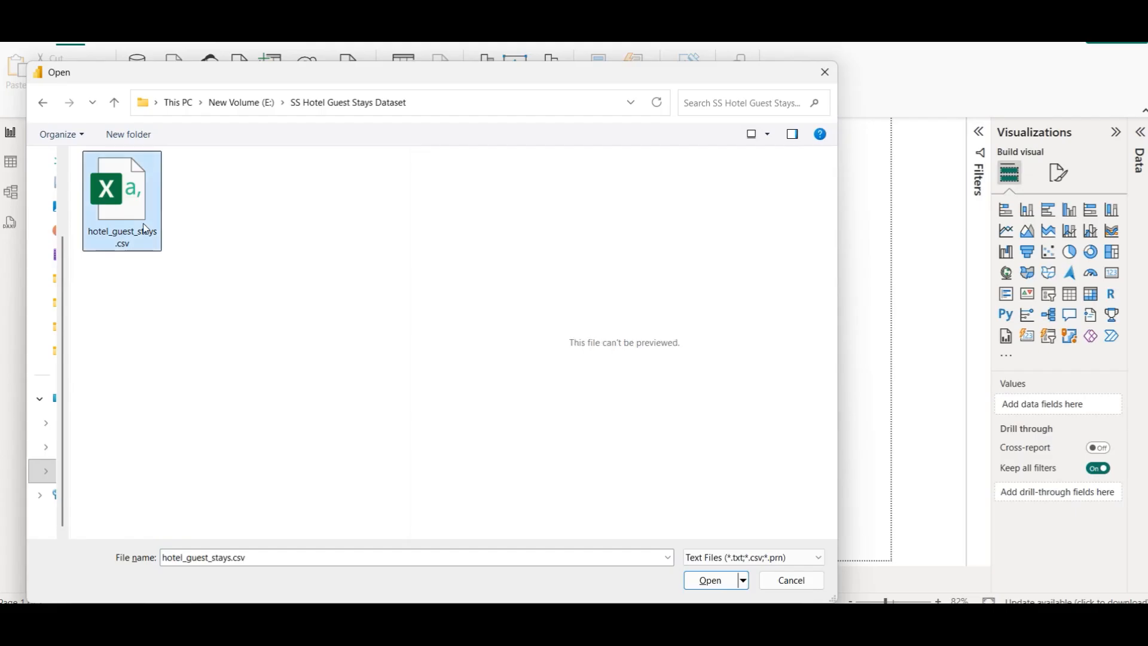
pyautogui.click(709, 580)
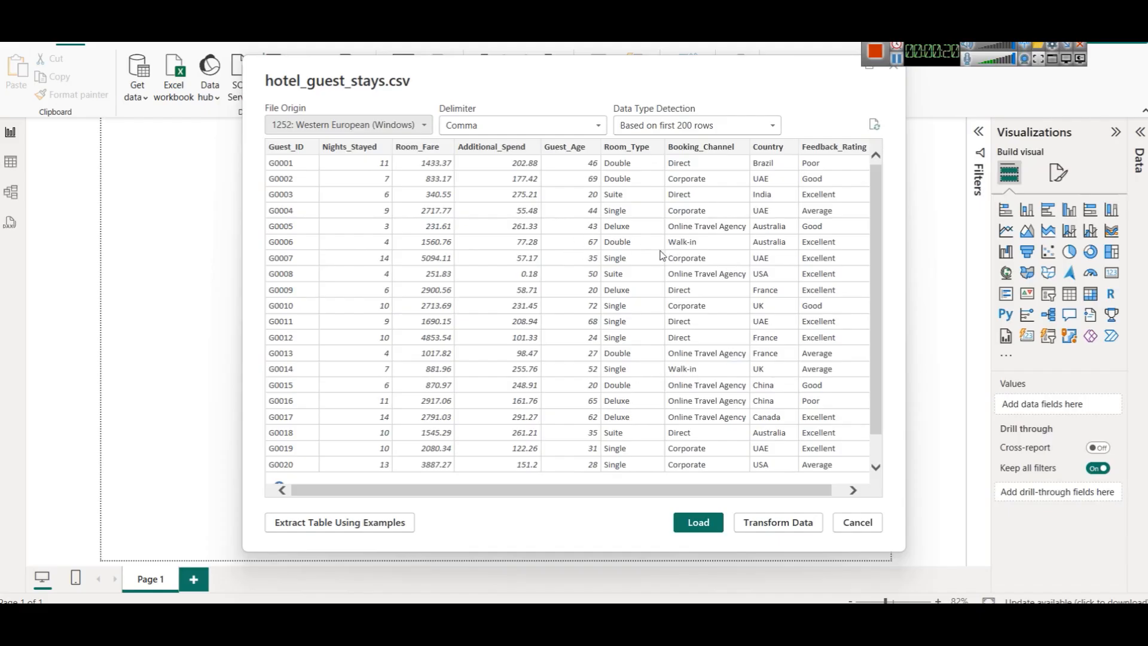
# Step: Check the columns in the file preview, load the hotel_guest_stays table and expand its field list
pyautogui.moveTo(591, 493); pyautogui.dragTo(791, 487)
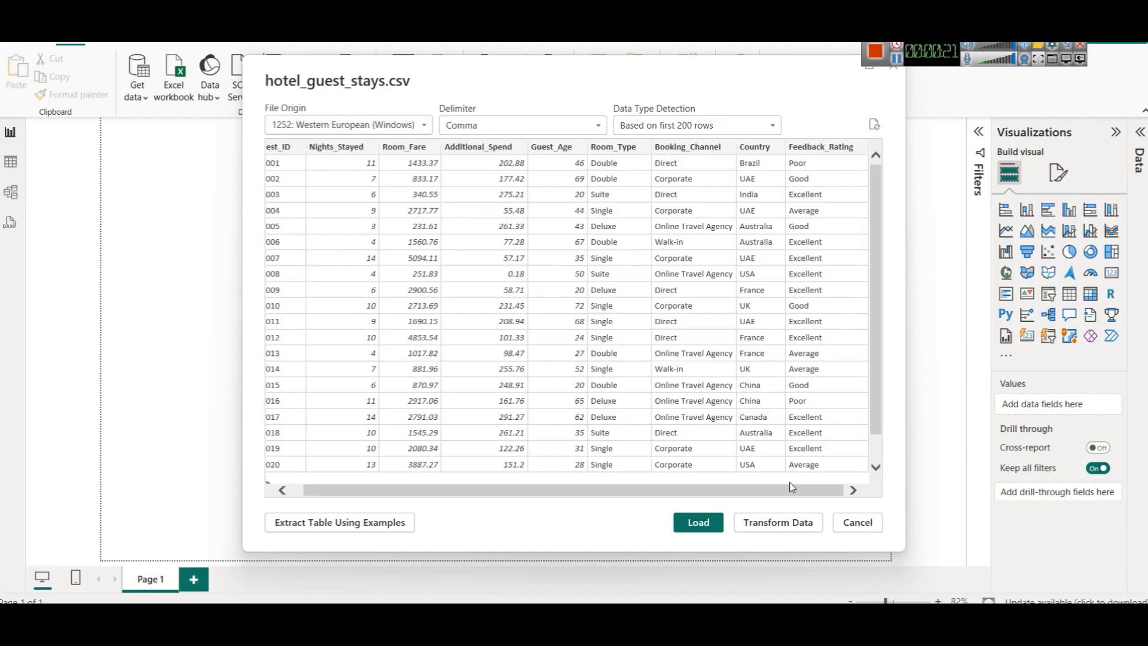
pyautogui.click(698, 522)
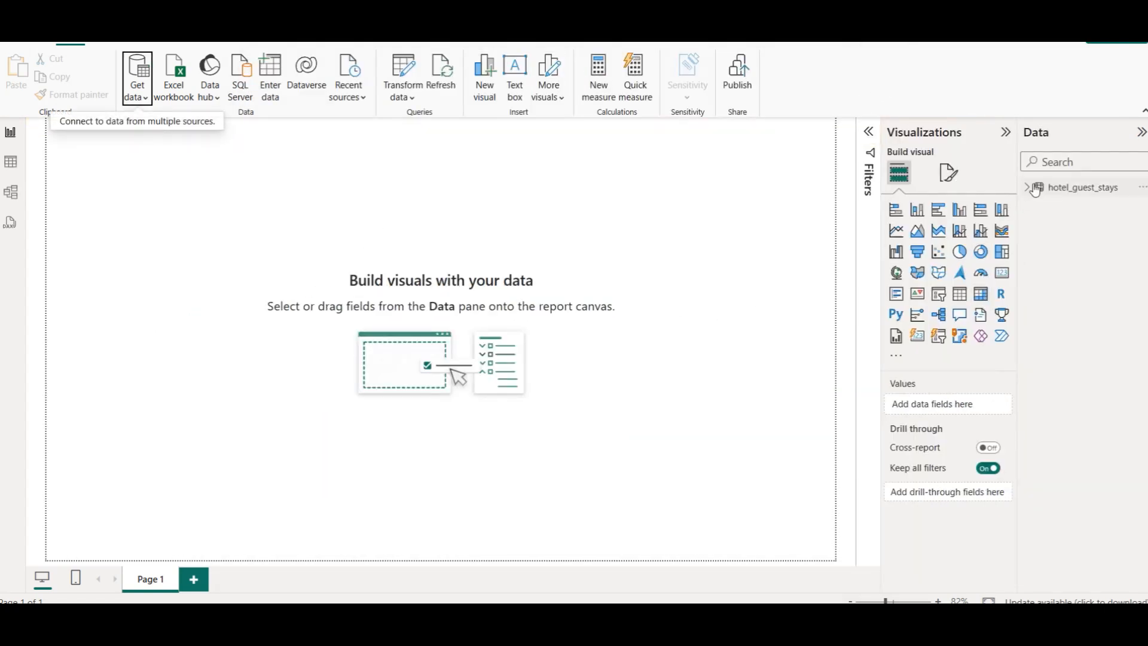
pyautogui.click(1029, 188)
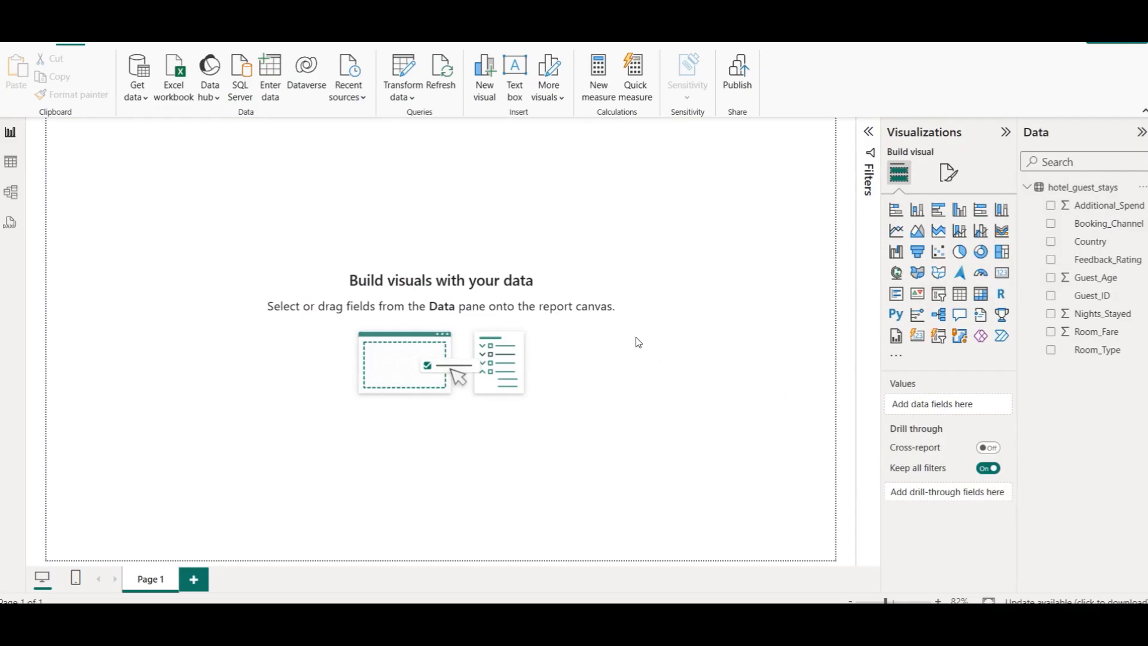
# Step: Insert a text box on the page with the title "Hotel Guest Stays Data Exploratory Analysis - Part 1"
pyautogui.click(124, 37)
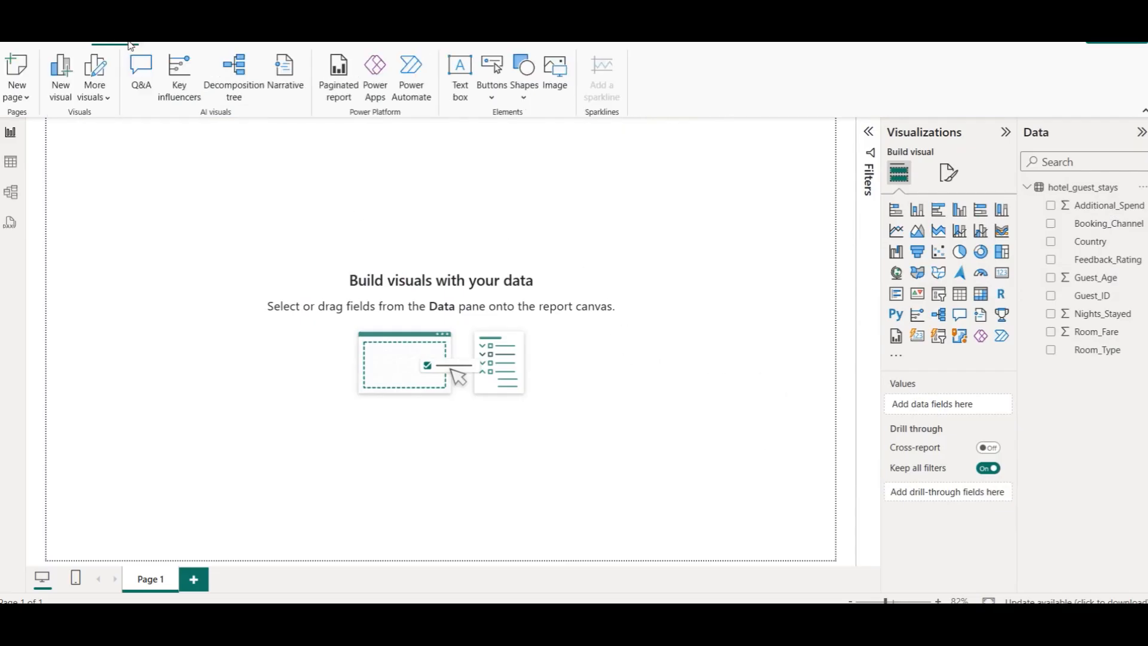
pyautogui.click(460, 75)
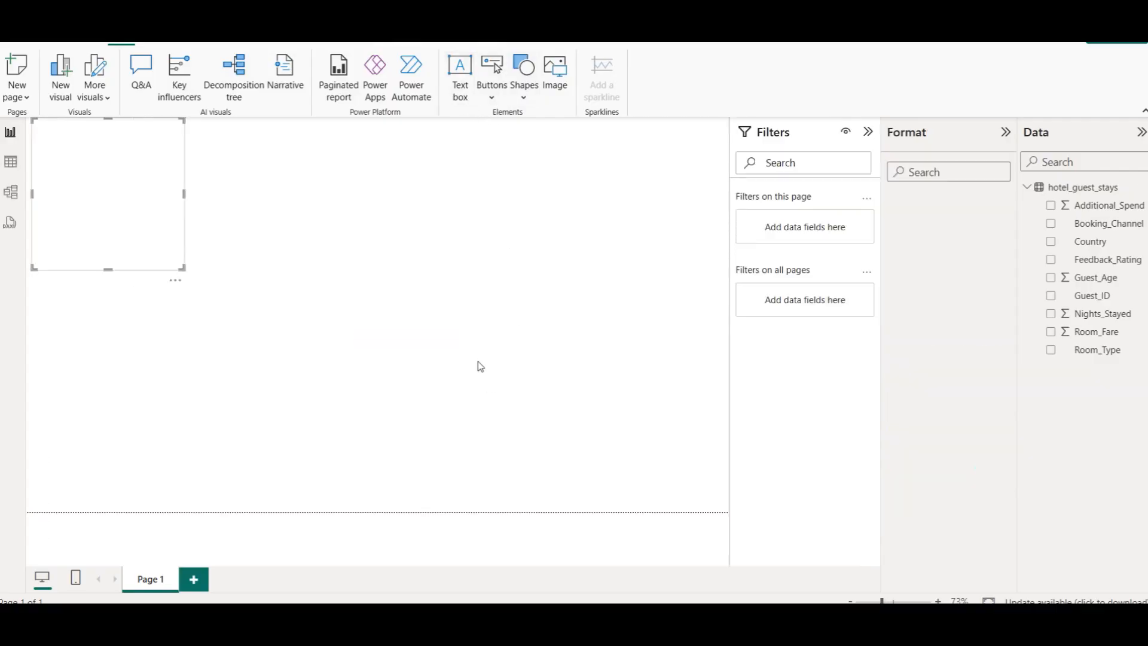
pyautogui.moveTo(114, 119); pyautogui.dragTo(124, 212)
pyautogui.click(159, 308)
pyautogui.click(140, 227)
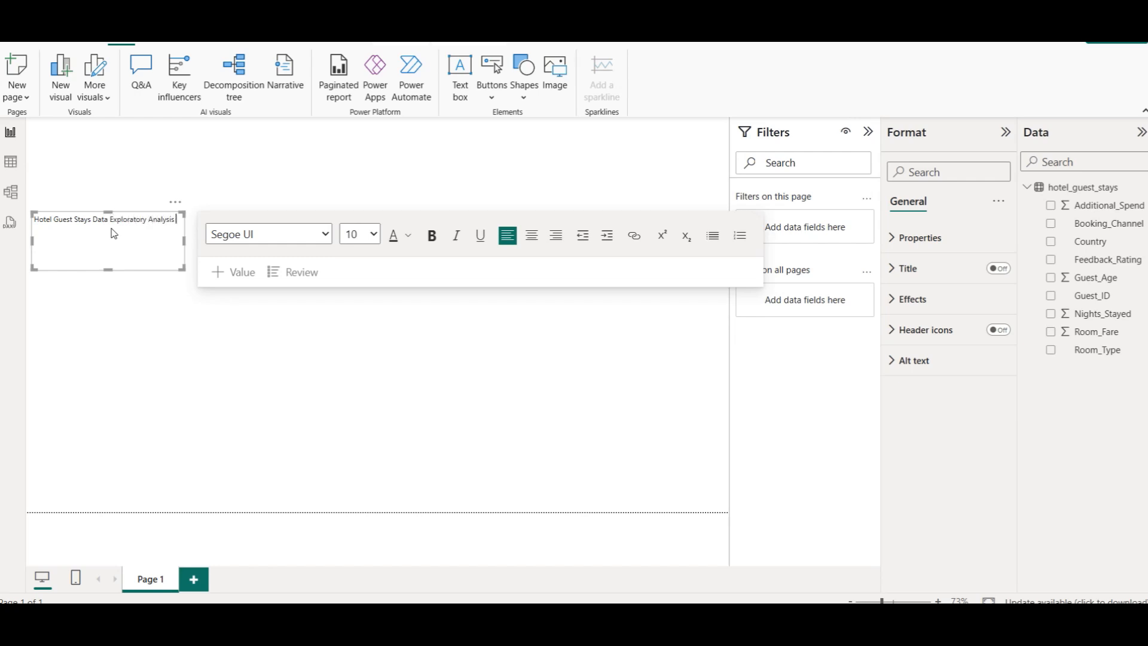
pyautogui.write('Part 1')
# Step: Move the title text box to the bottom of the page and widen it to nearly the full page width
pyautogui.moveTo(184, 242); pyautogui.dragTo(316, 242)
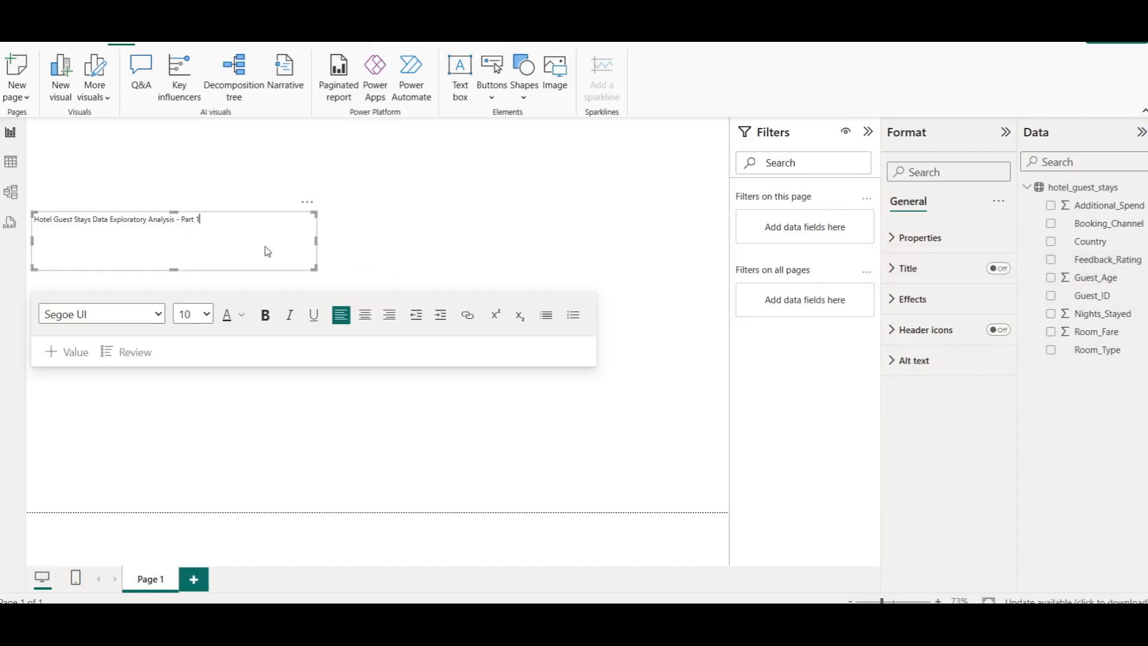
pyautogui.moveTo(245, 217); pyautogui.dragTo(305, 484)
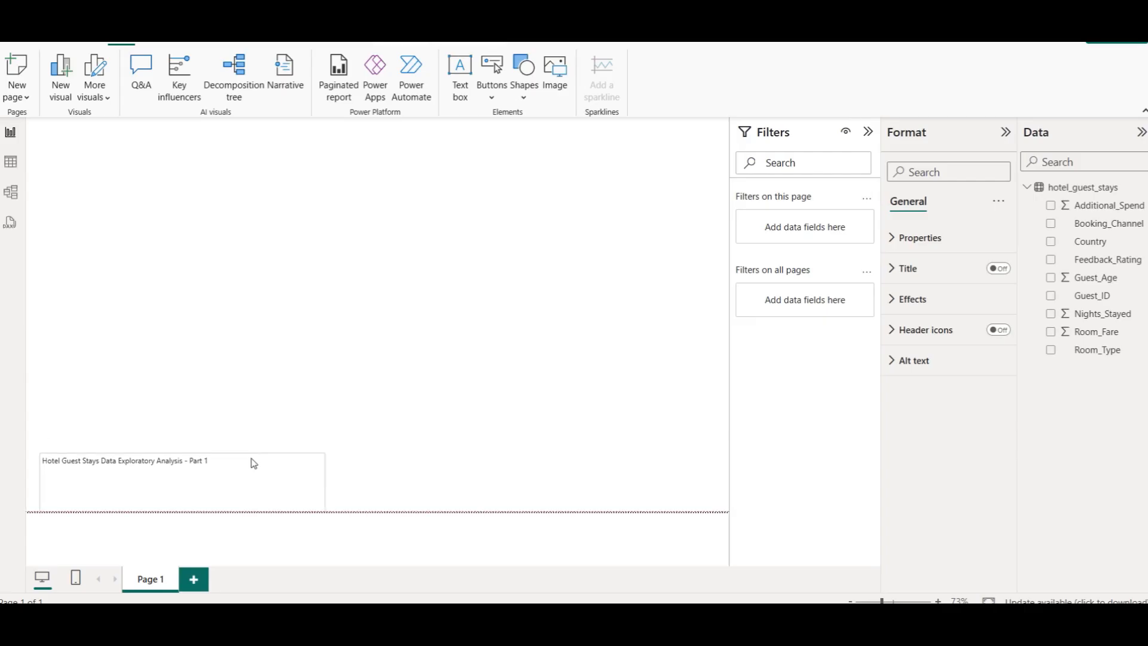
pyautogui.moveTo(324, 478); pyautogui.dragTo(671, 471)
# Step: Center the whole title text within its text box
pyautogui.click(295, 479)
pyautogui.hotkey('ctrl', 'a')
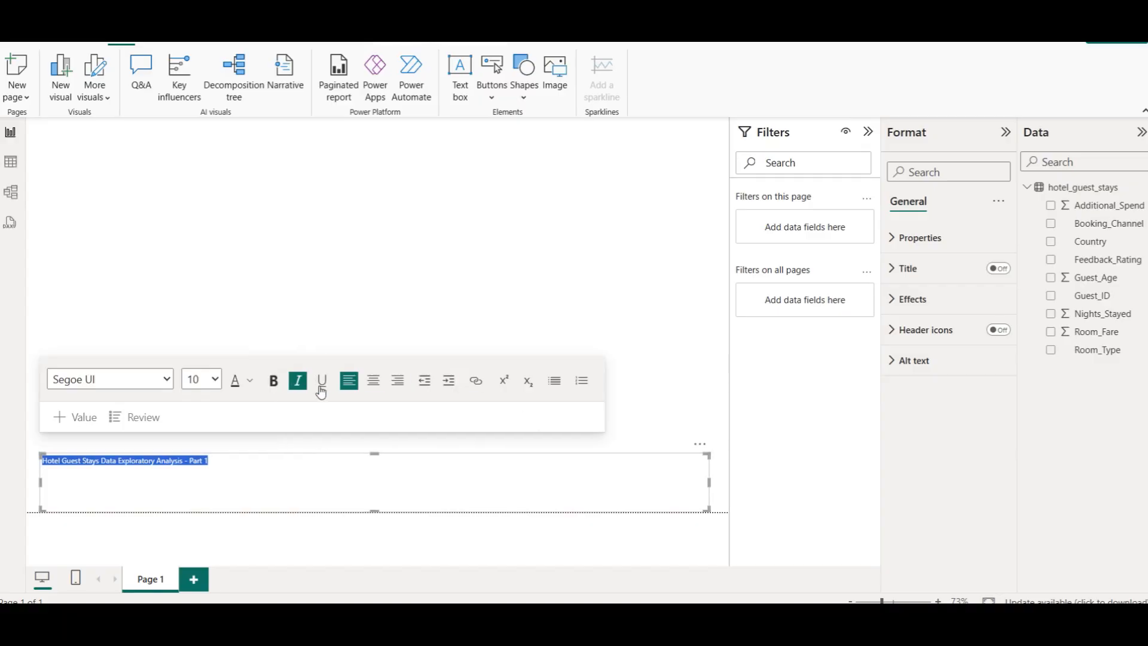
pyautogui.click(374, 385)
pyautogui.click(250, 383)
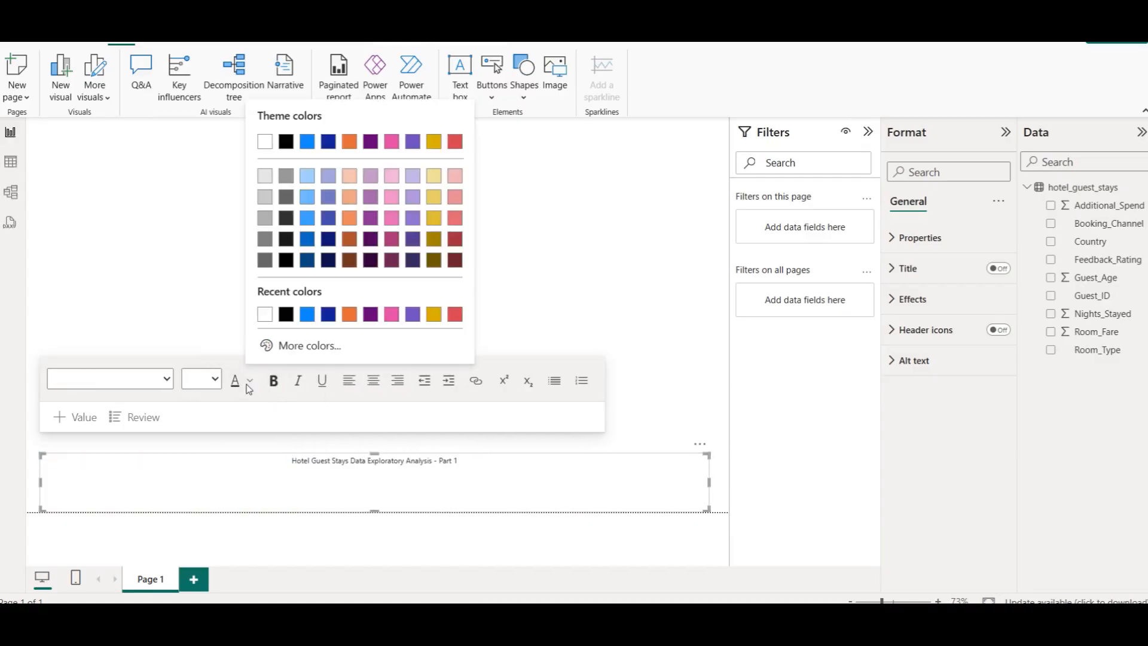
# Step: Set the full title text to font size 28 and make it bold
pyautogui.click(214, 379)
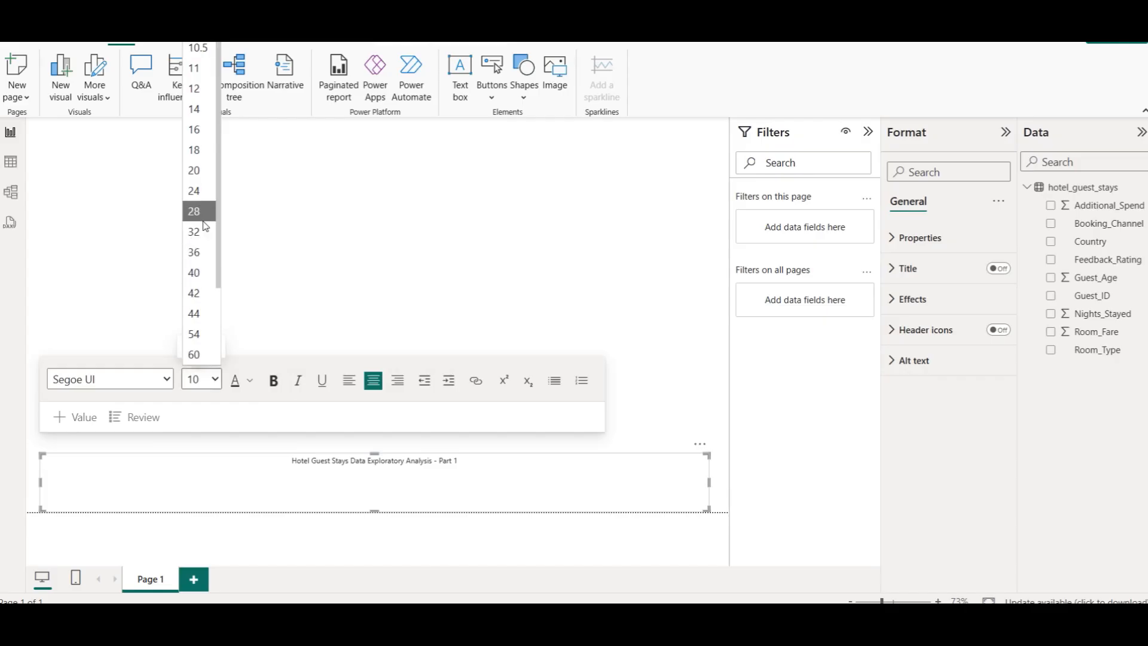
pyautogui.click(195, 211)
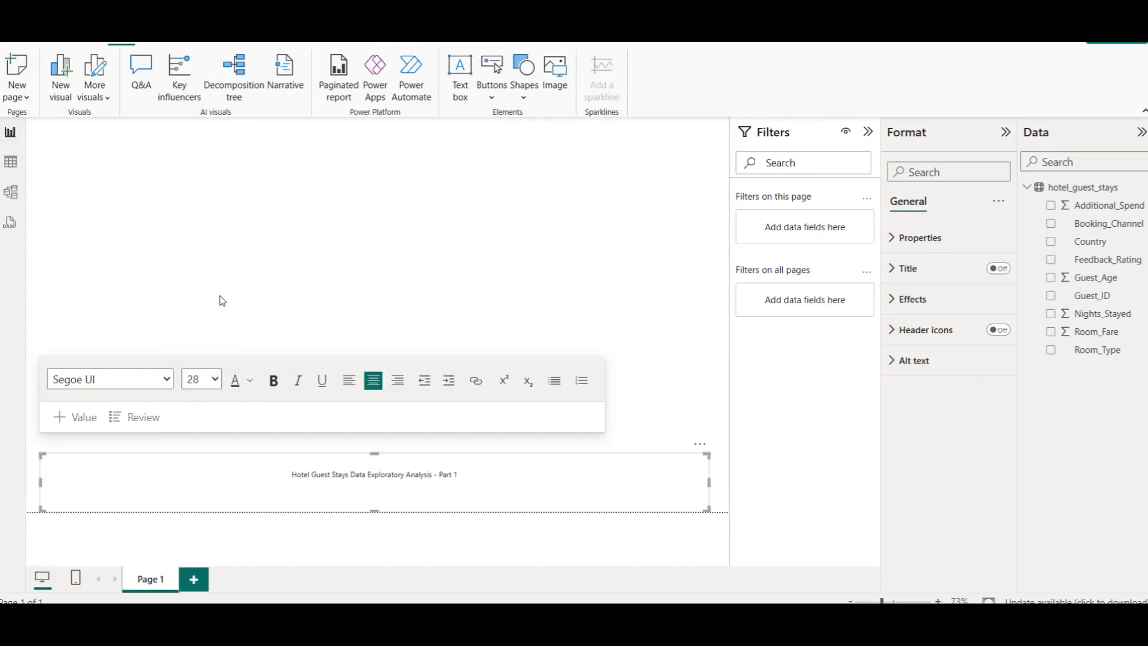
pyautogui.tripleClick(376, 476)
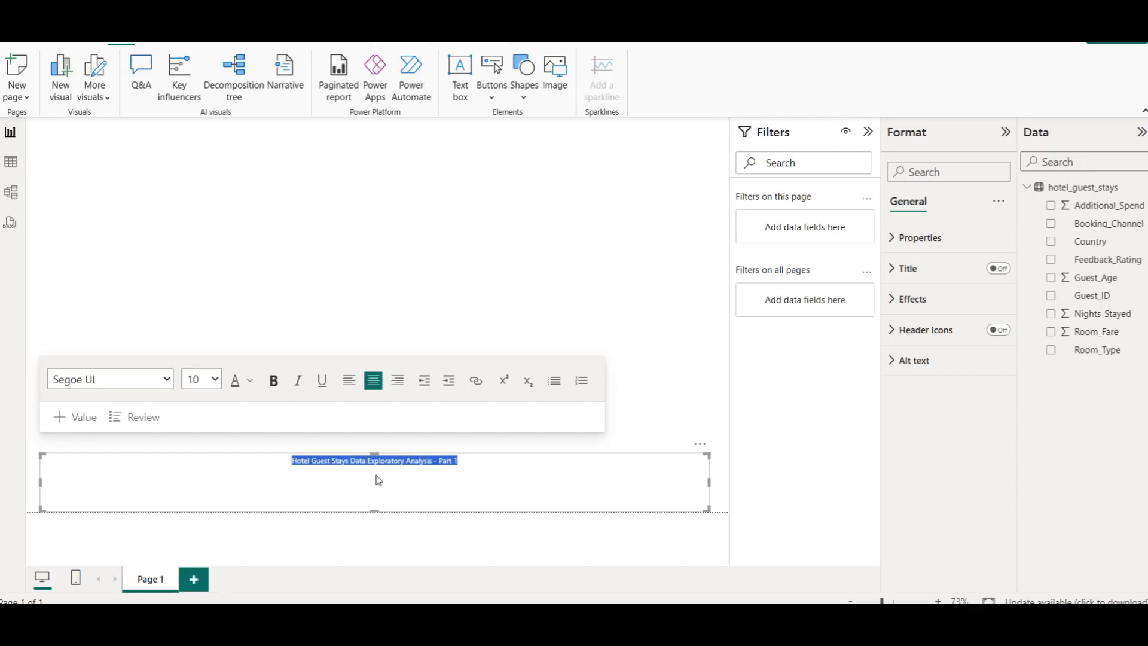
pyautogui.click(209, 385)
pyautogui.click(194, 230)
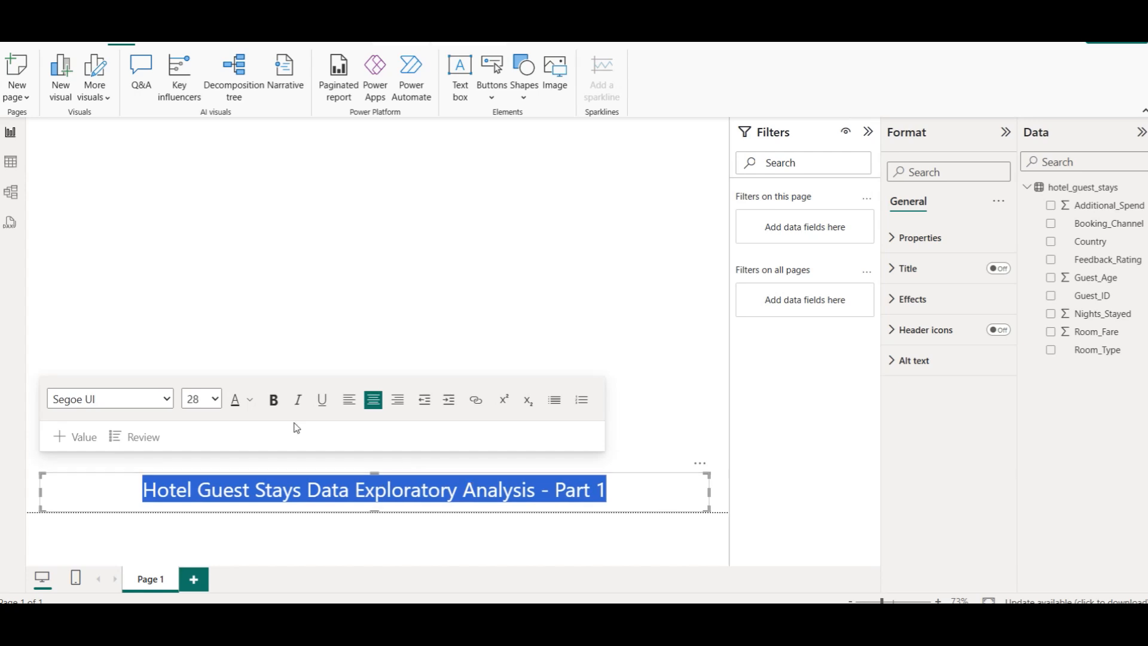
pyautogui.click(280, 409)
pyautogui.click(651, 494)
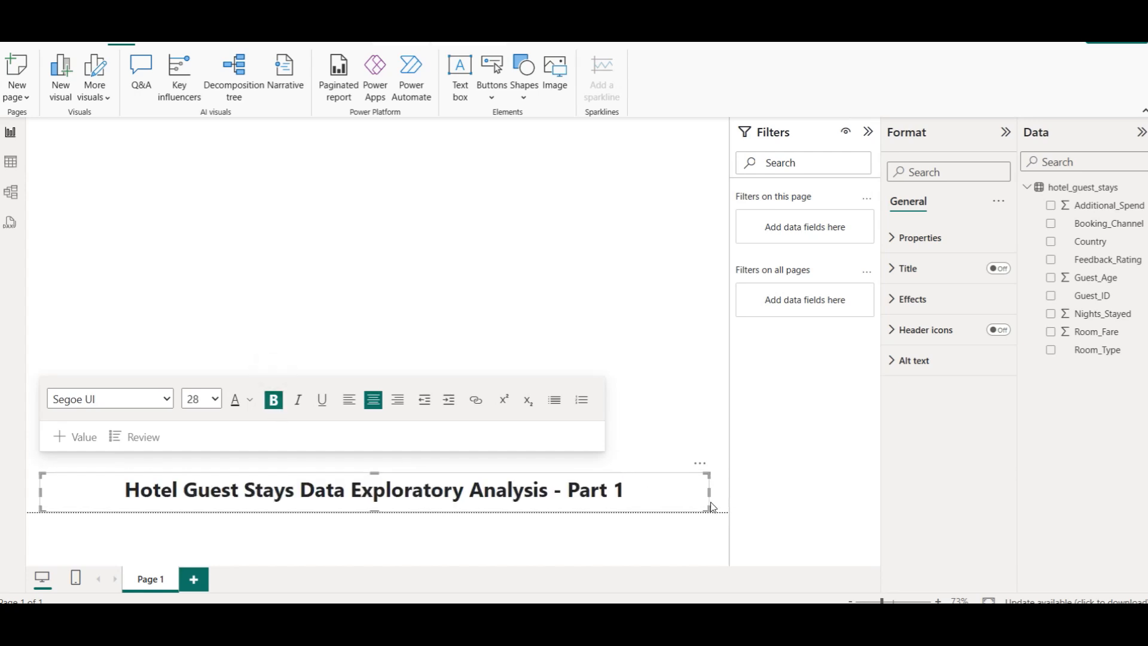
# Step: Extend the title text box slightly further to the right, collapse the Filters pane and deselect the text box
pyautogui.moveTo(710, 492); pyautogui.dragTo(727, 494)
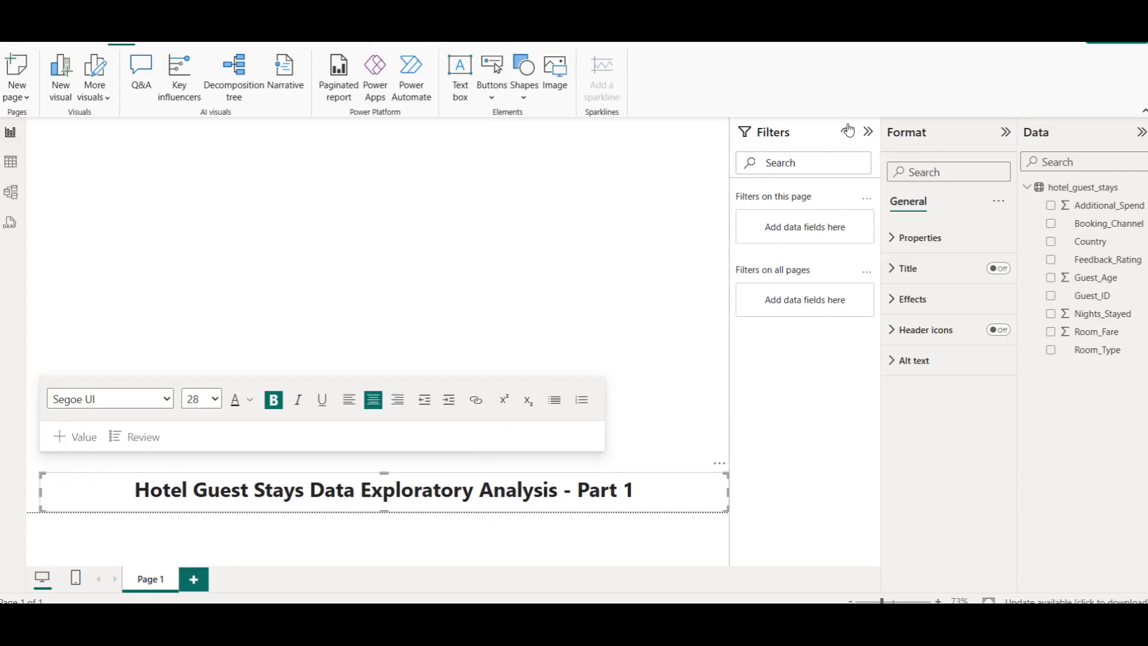
pyautogui.click(866, 132)
pyautogui.click(558, 282)
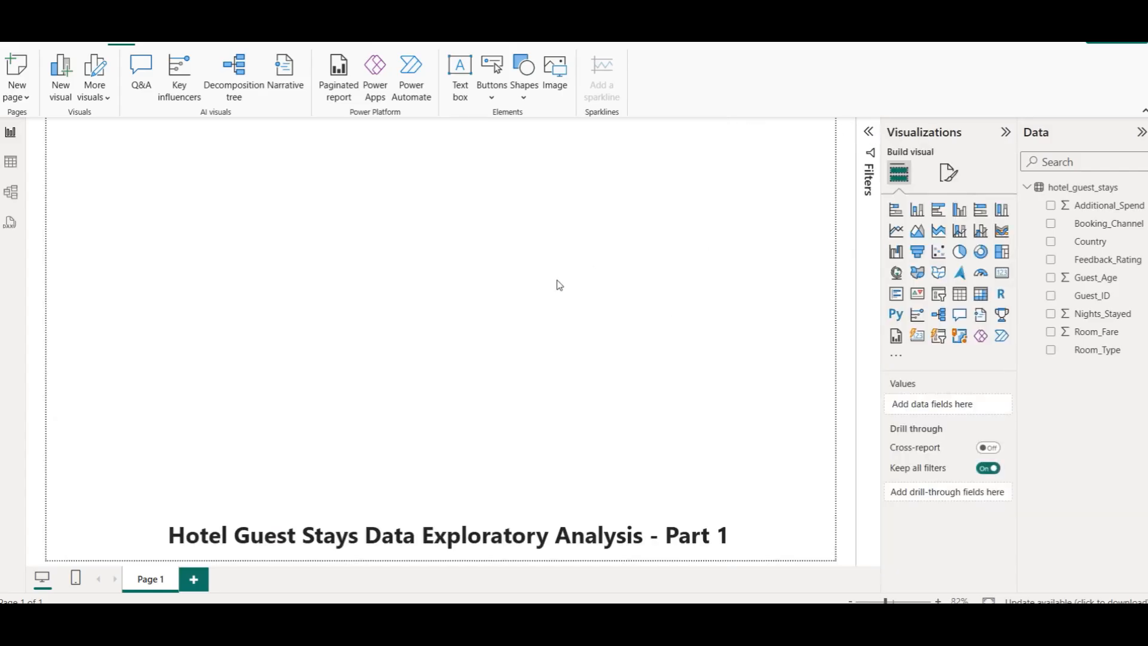
# Step: Set the image hotel-canvas.png as the report page's canvas background
pyautogui.click(948, 173)
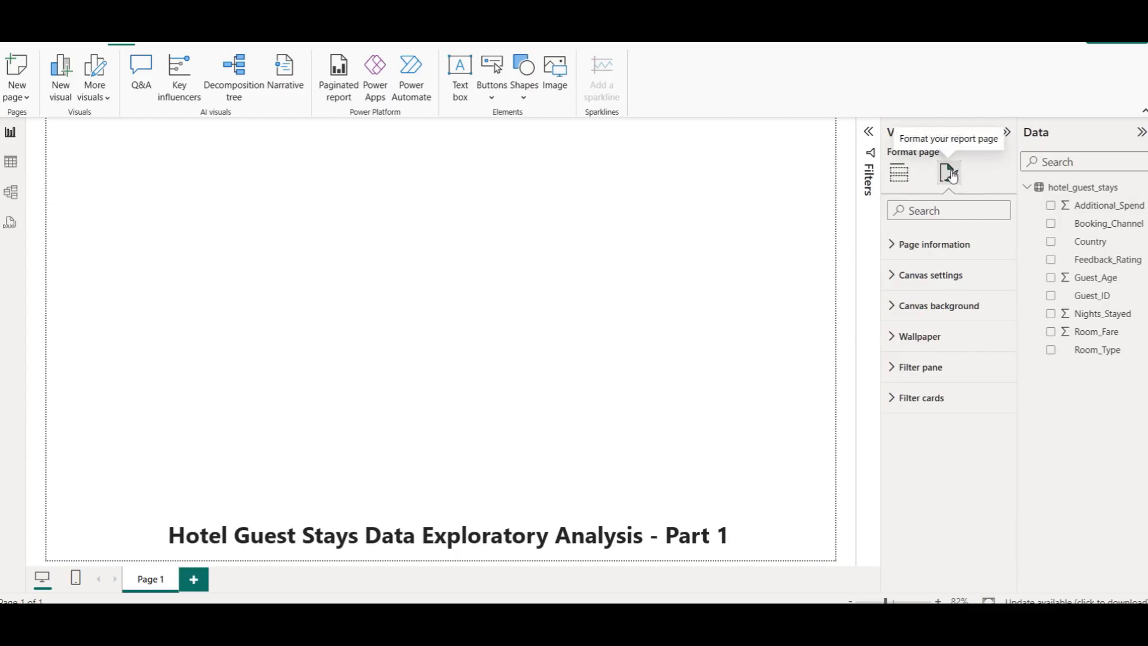
pyautogui.click(956, 308)
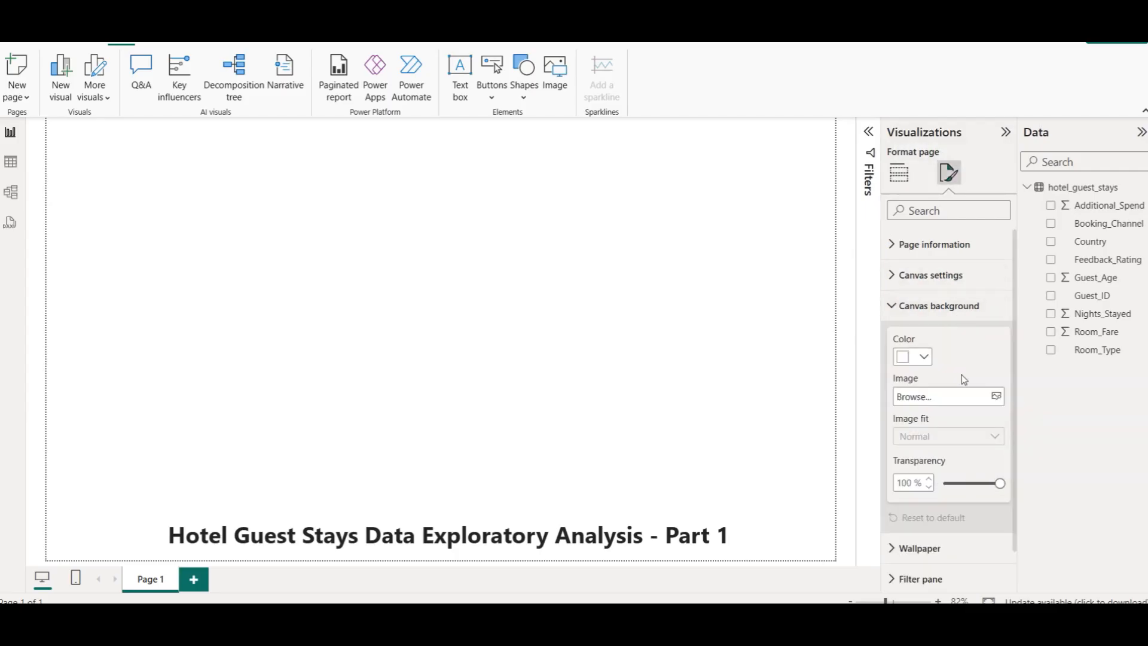
pyautogui.click(945, 396)
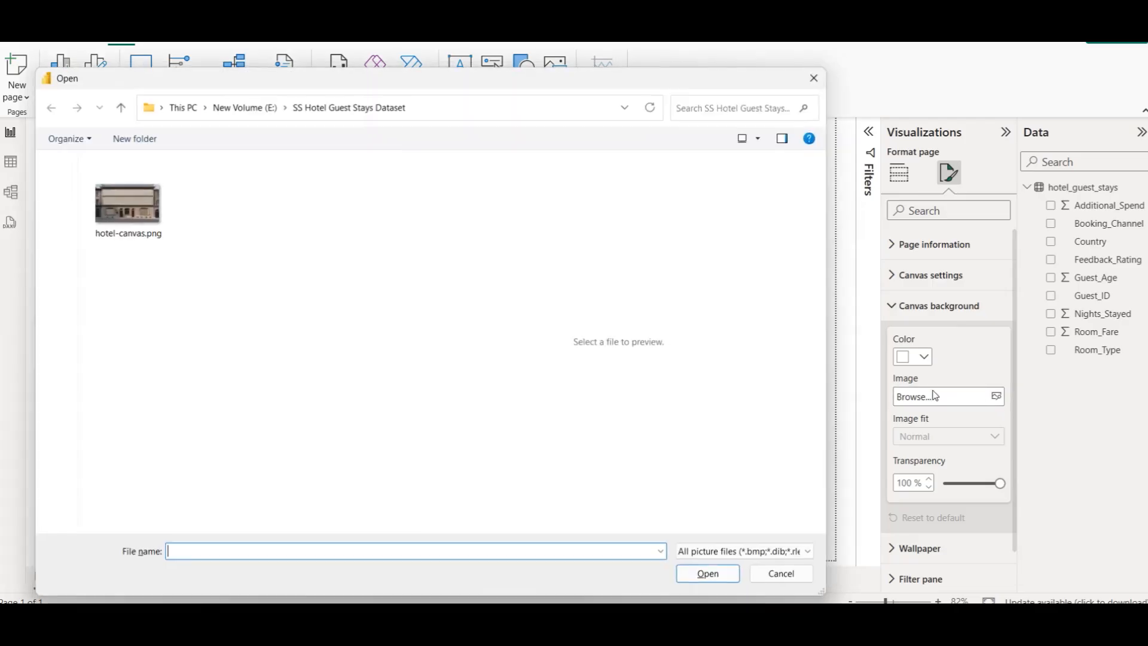
pyautogui.click(107, 214)
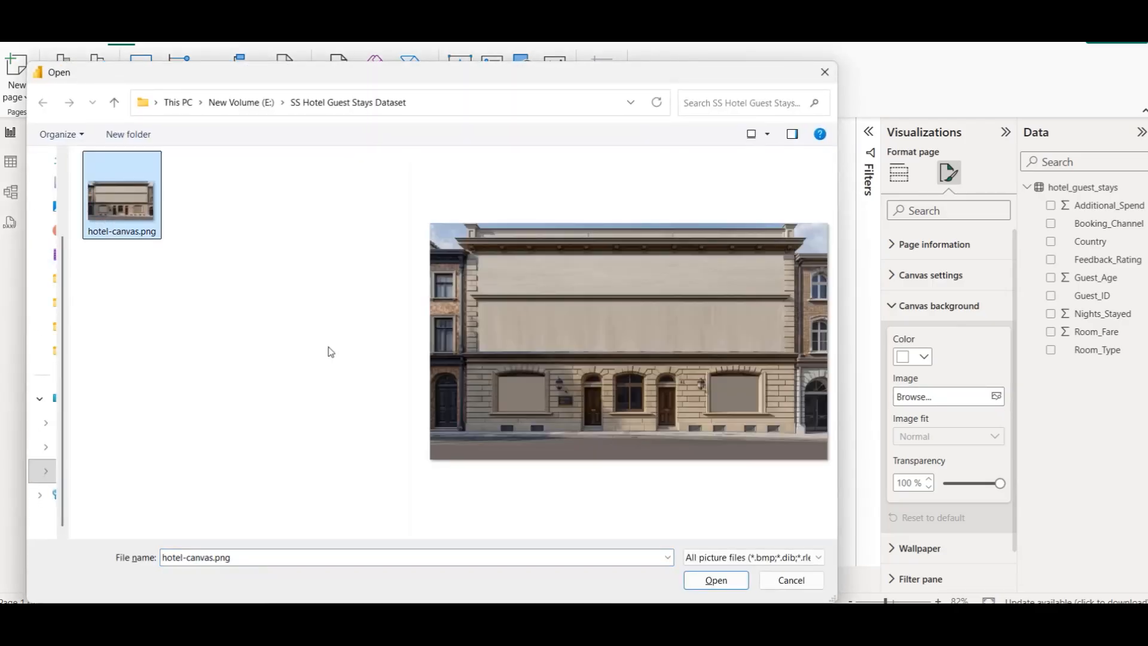
pyautogui.click(736, 579)
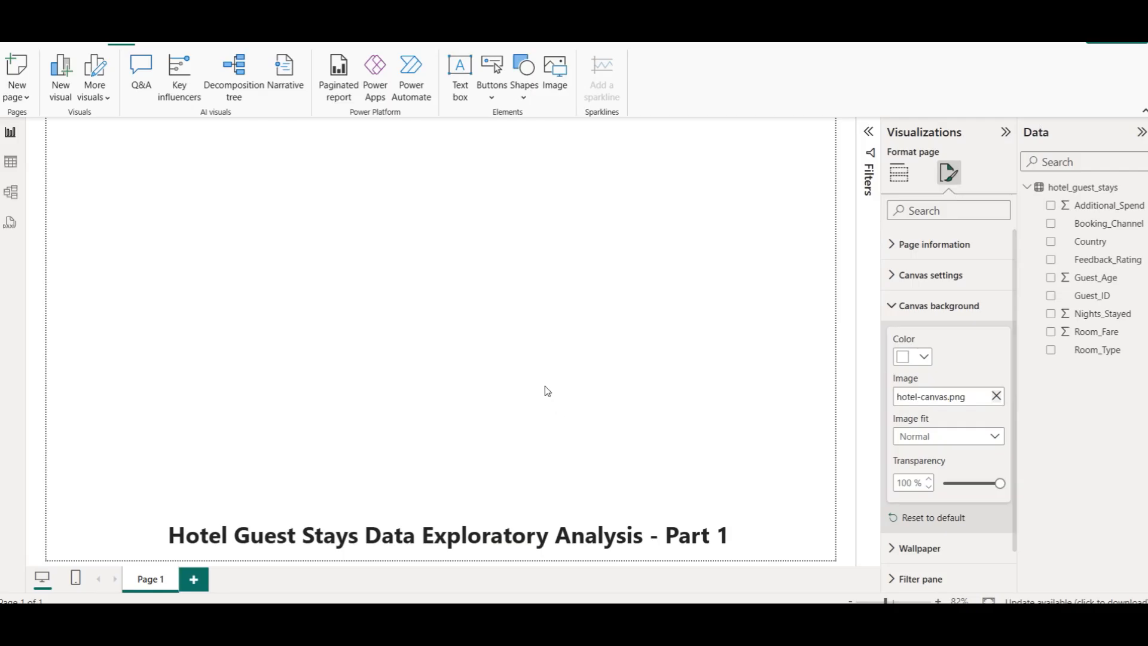
# Step: Set the canvas background transparency to 8% and the image fit to Fit
pyautogui.moveTo(999, 483); pyautogui.dragTo(947, 483)
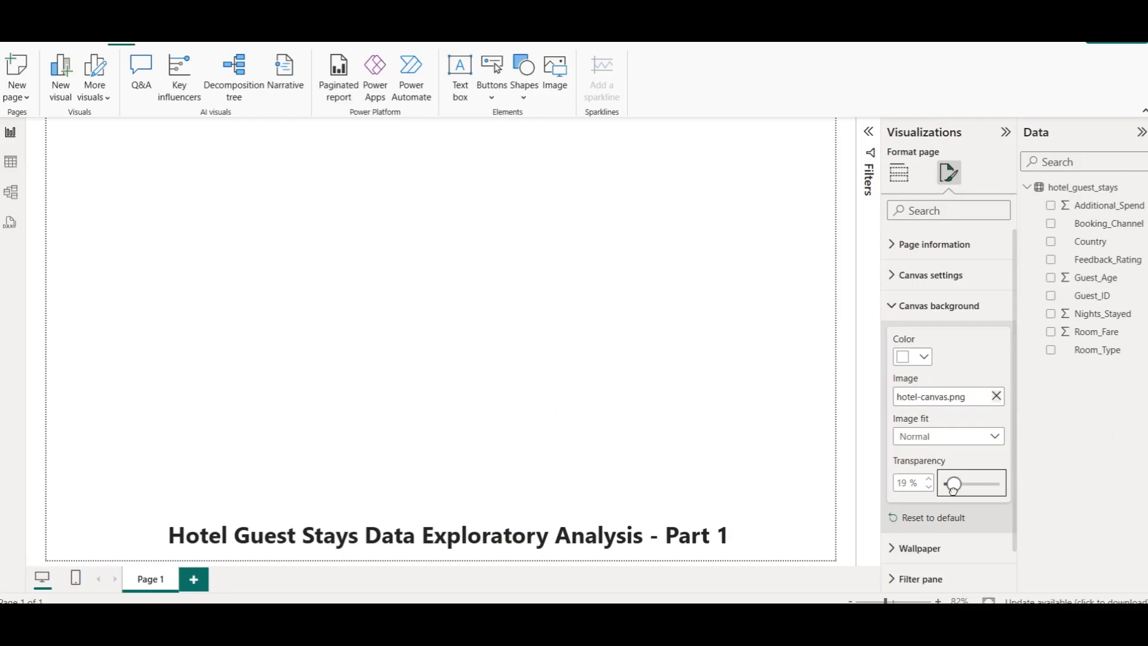
pyautogui.click(943, 441)
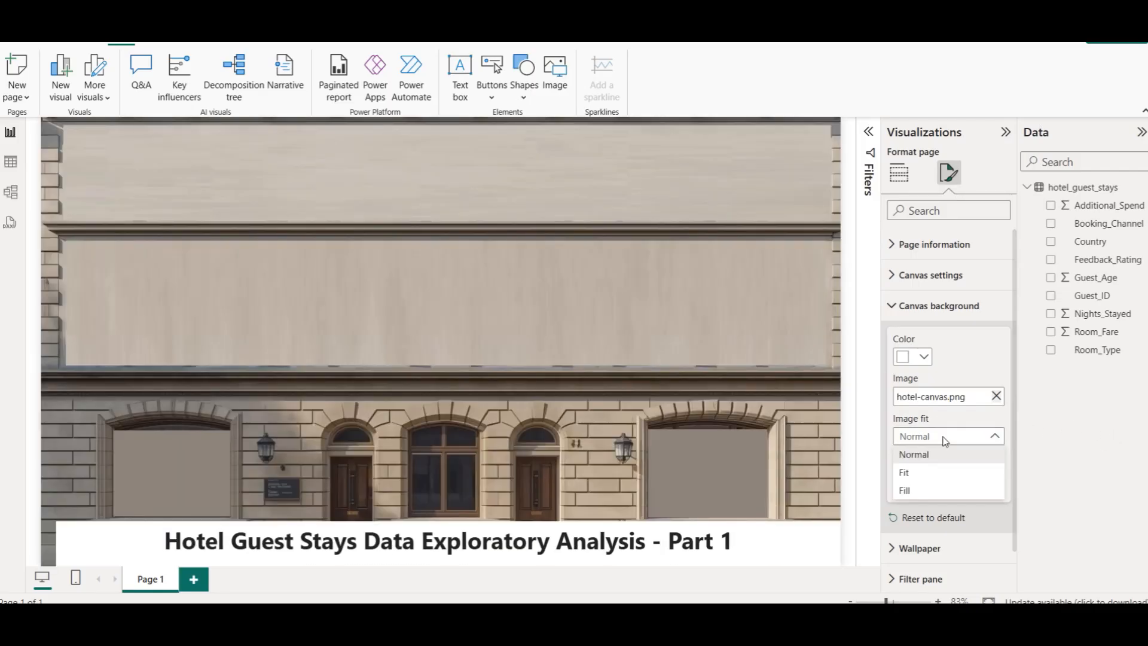
pyautogui.click(927, 474)
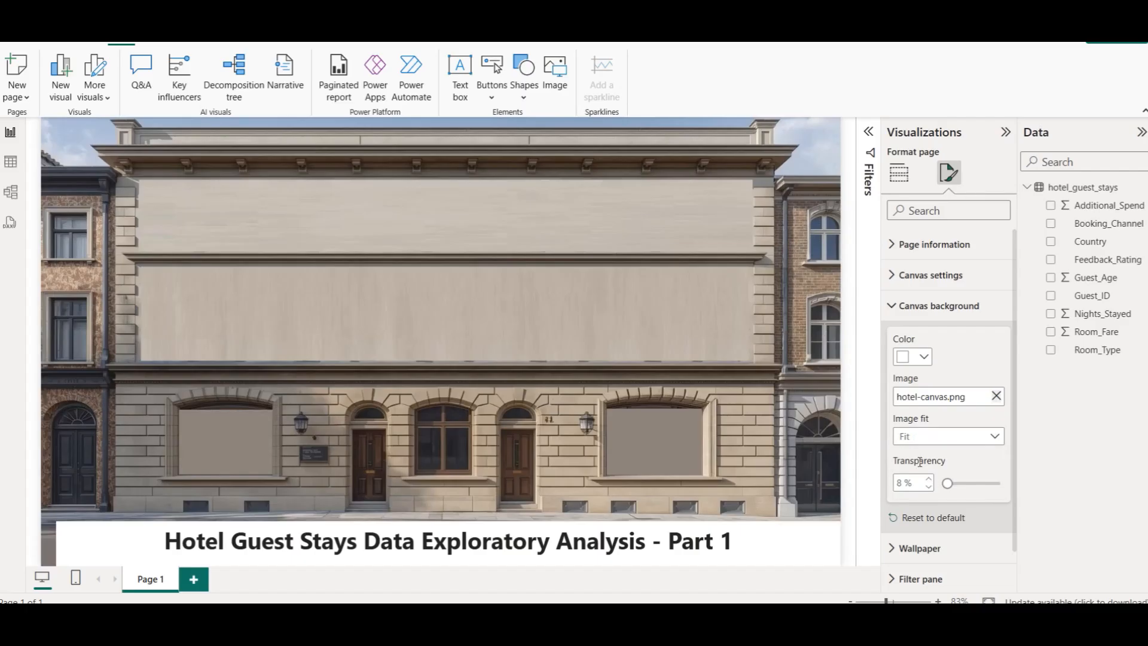
pyautogui.click(755, 481)
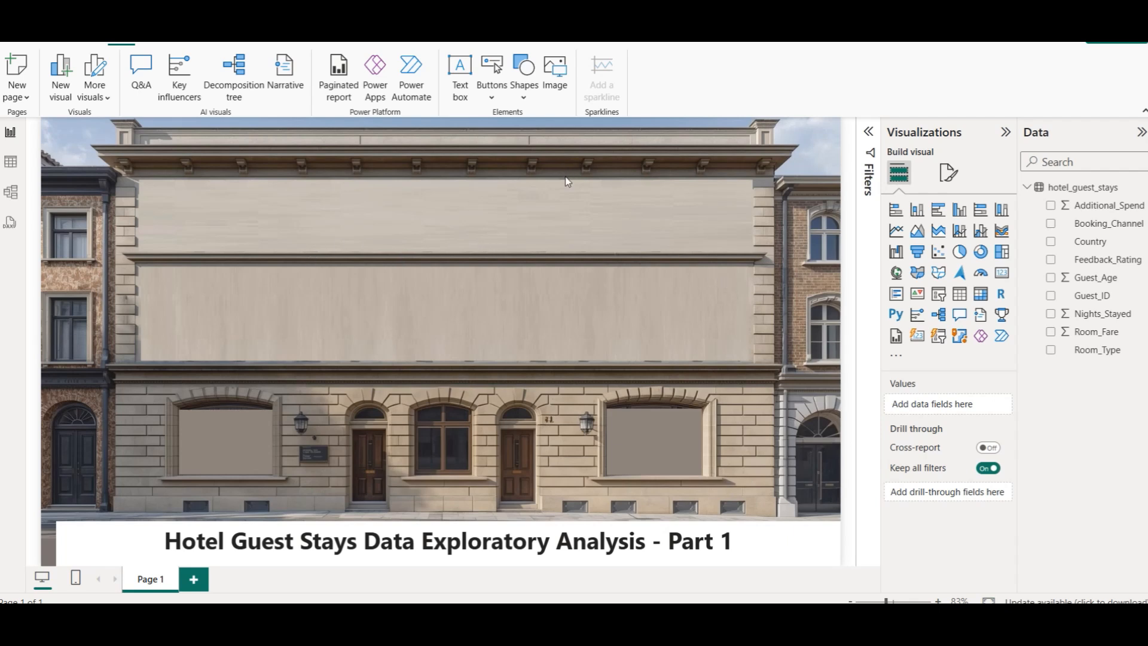
# Step: Turn off the background of the title text box and deselect it
pyautogui.click(423, 538)
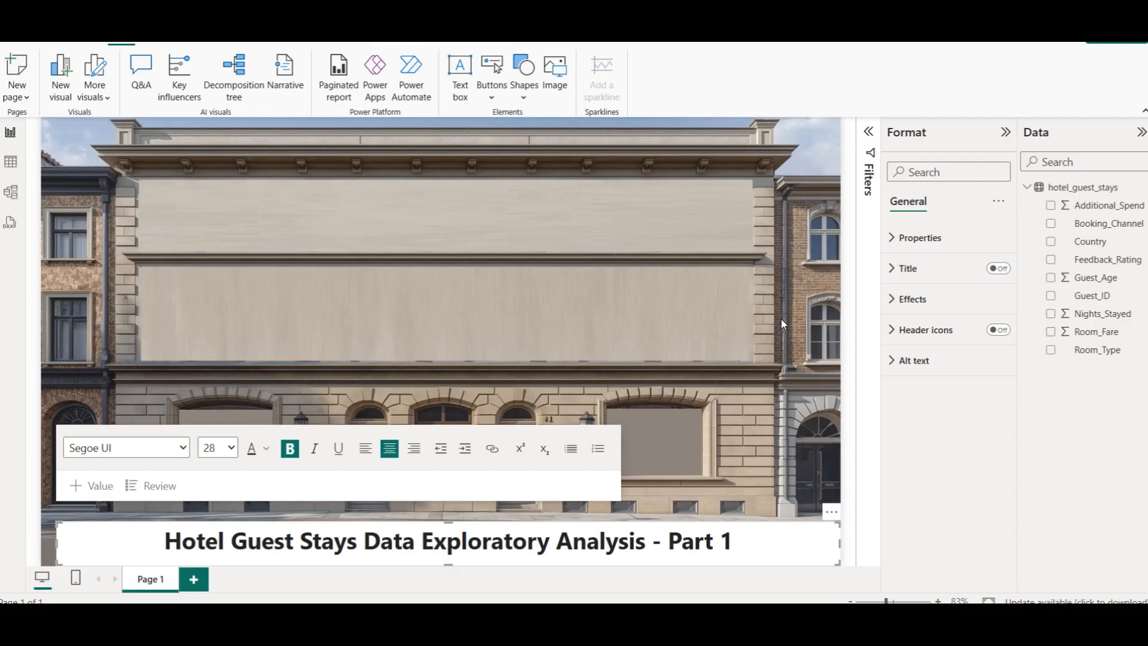
pyautogui.click(765, 545)
pyautogui.click(958, 298)
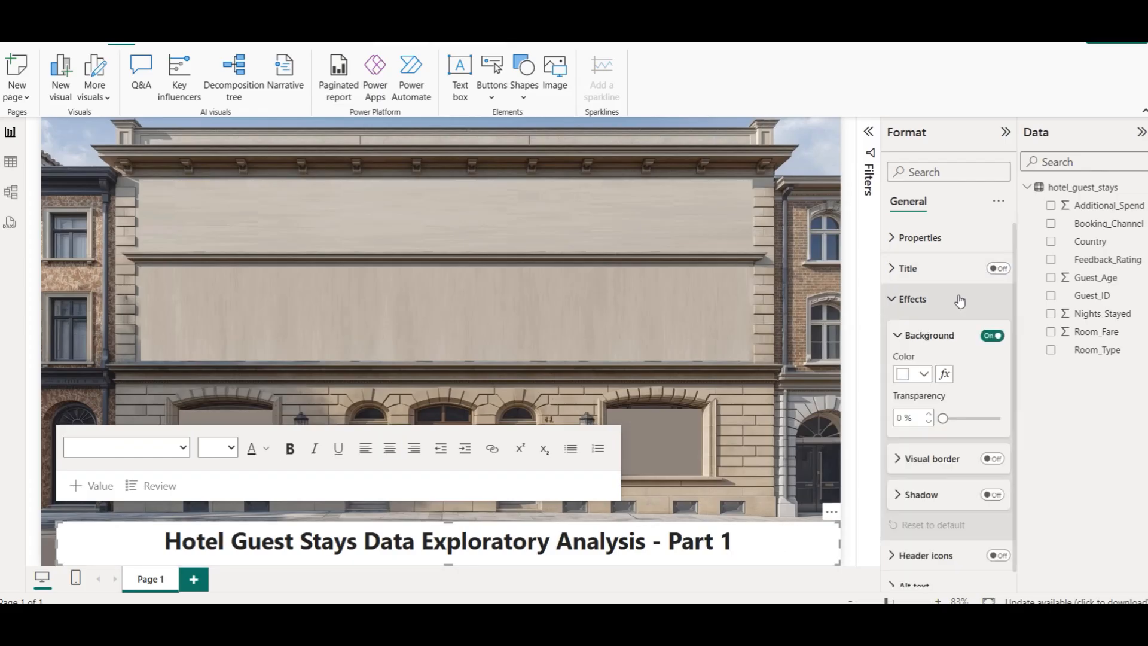
pyautogui.click(990, 337)
pyautogui.click(769, 469)
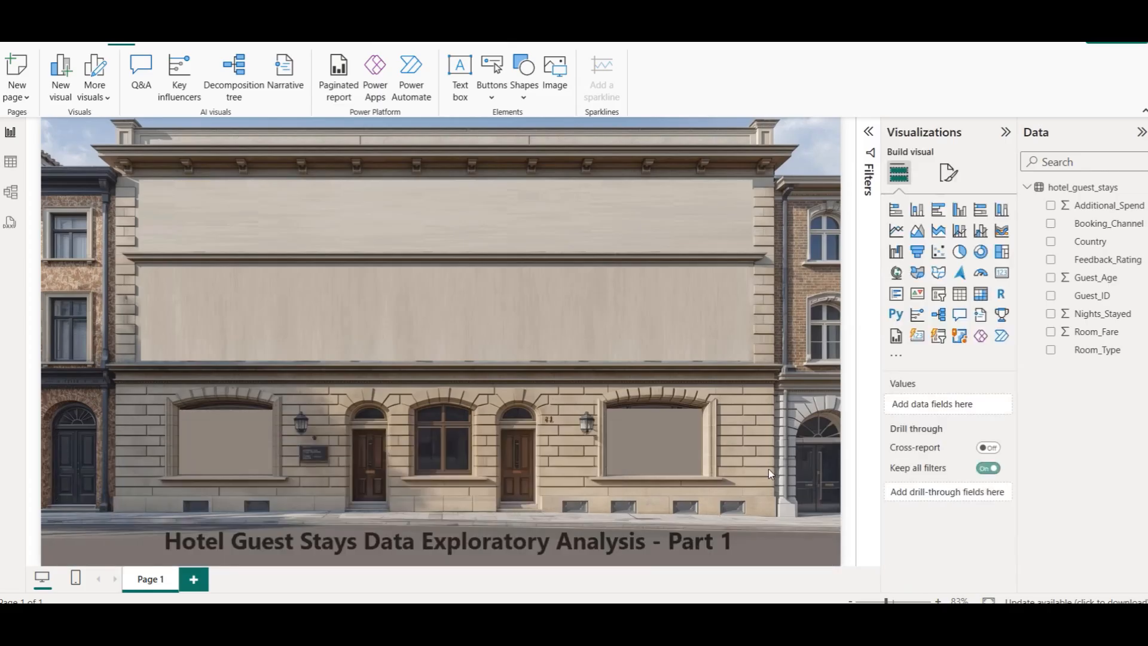
# Step: Change the font colour of the whole title text to light grey
pyautogui.click(587, 541)
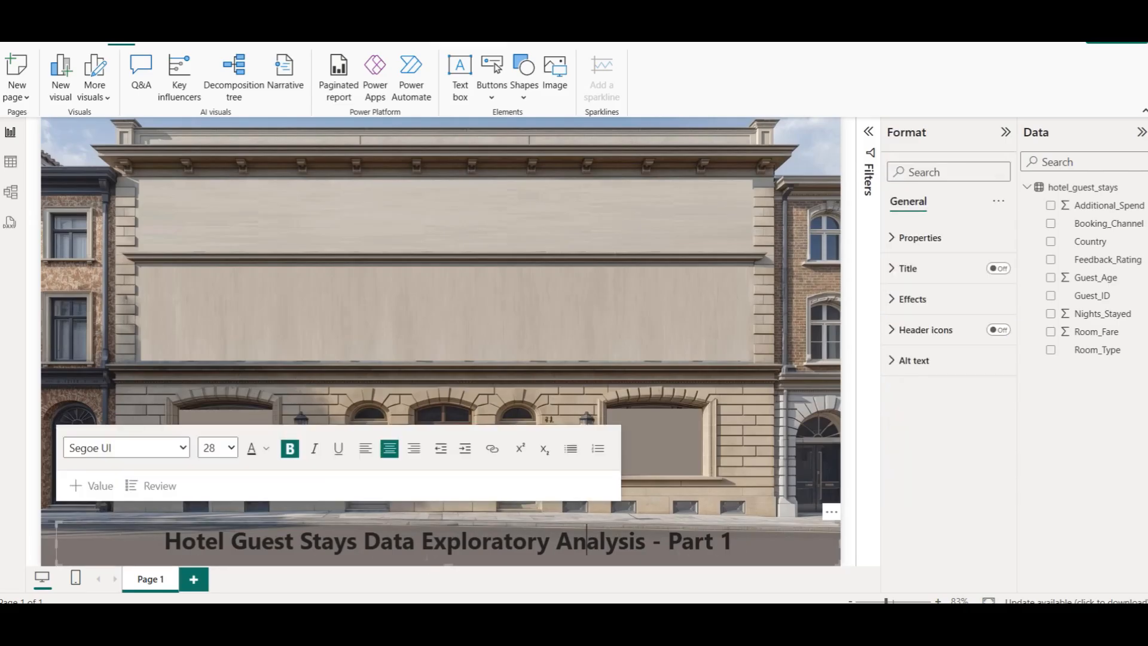
pyautogui.tripleClick(497, 542)
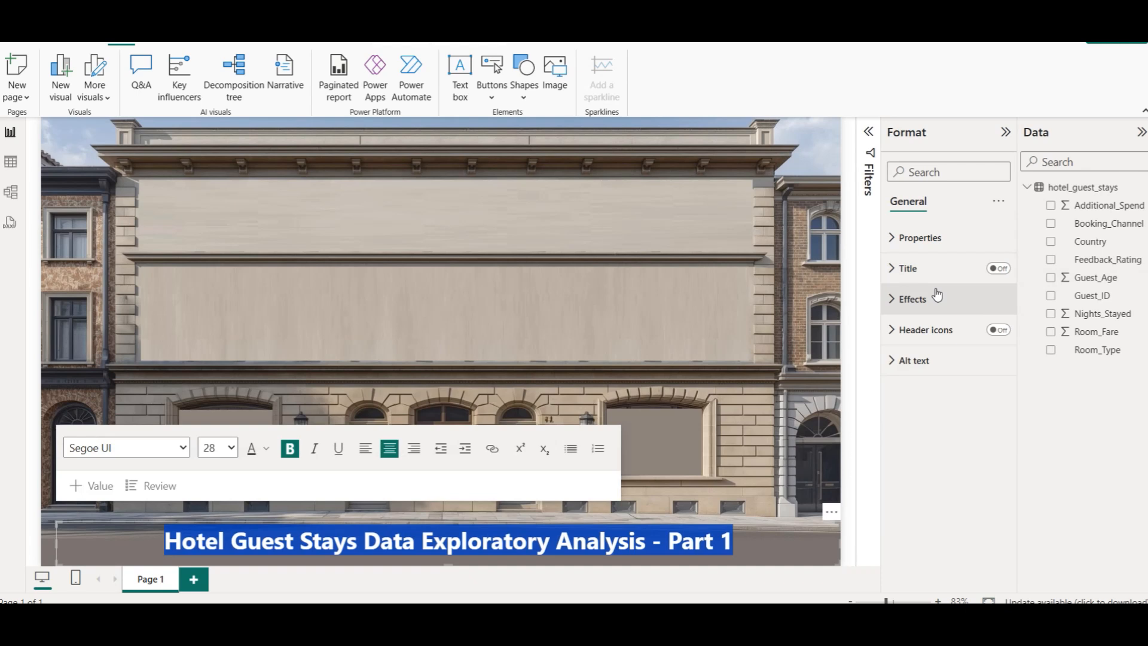
pyautogui.click(267, 448)
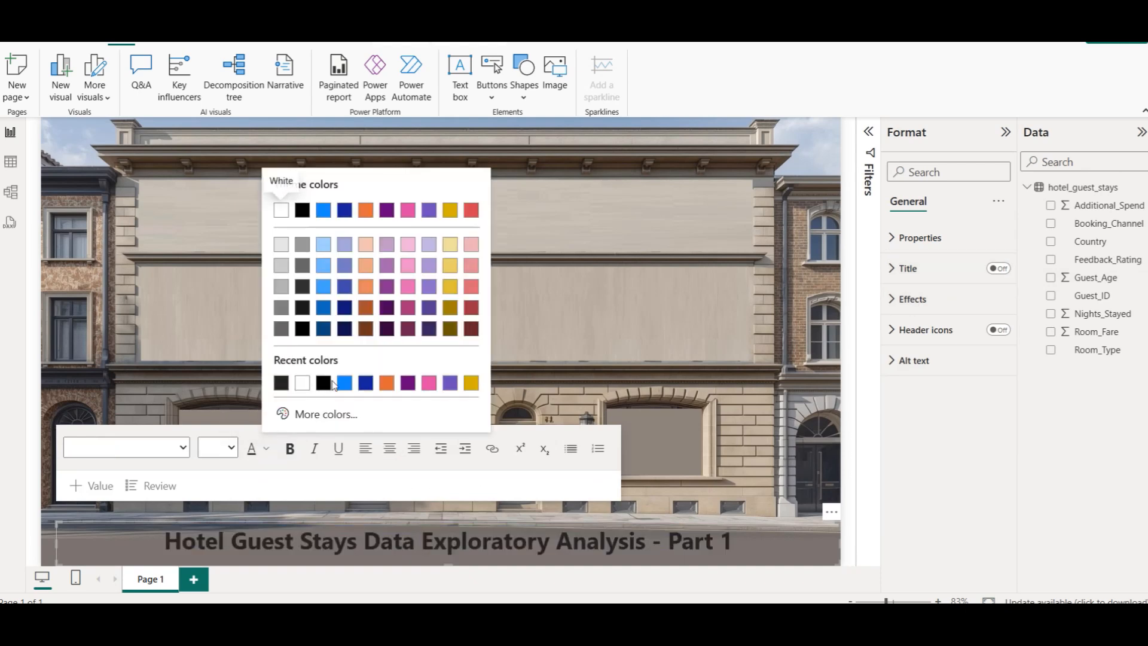
pyautogui.click(281, 244)
pyautogui.click(583, 326)
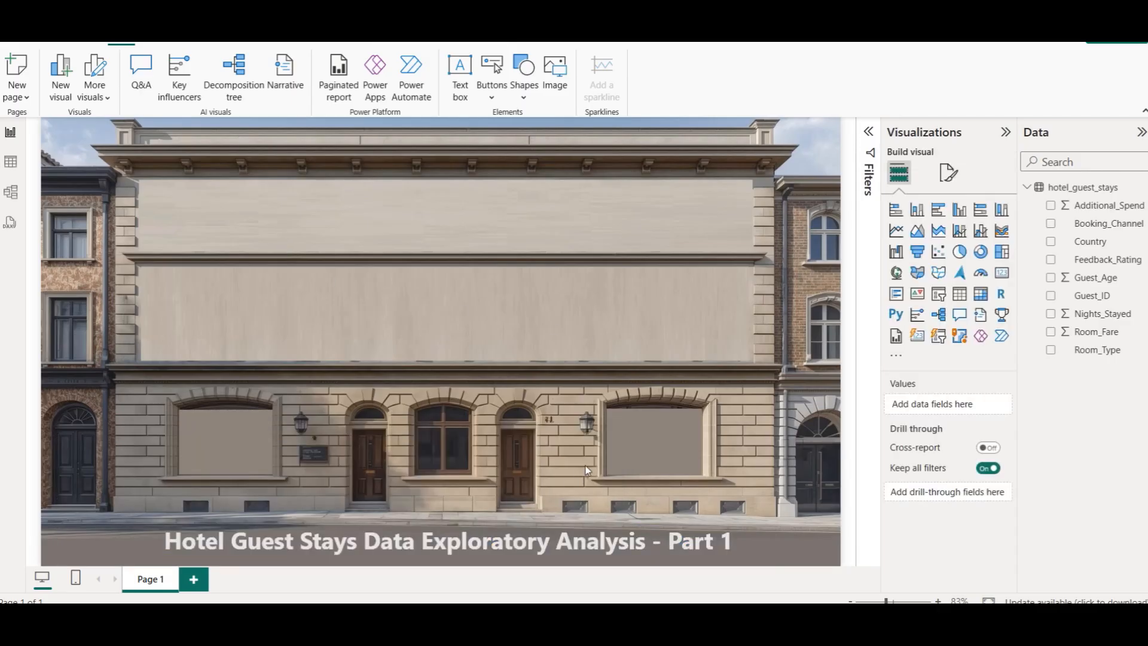
# Step: Nudge the title text box slightly down and set the whole title text to font size 32
pyautogui.click(460, 541)
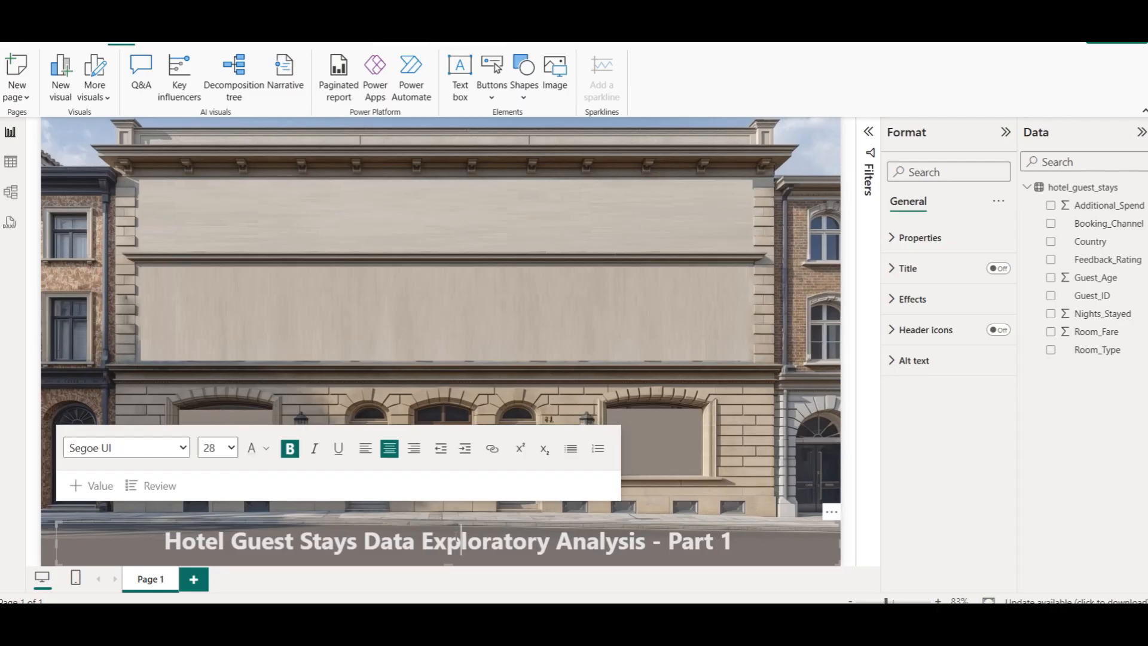
pyautogui.moveTo(453, 526); pyautogui.dragTo(455, 528)
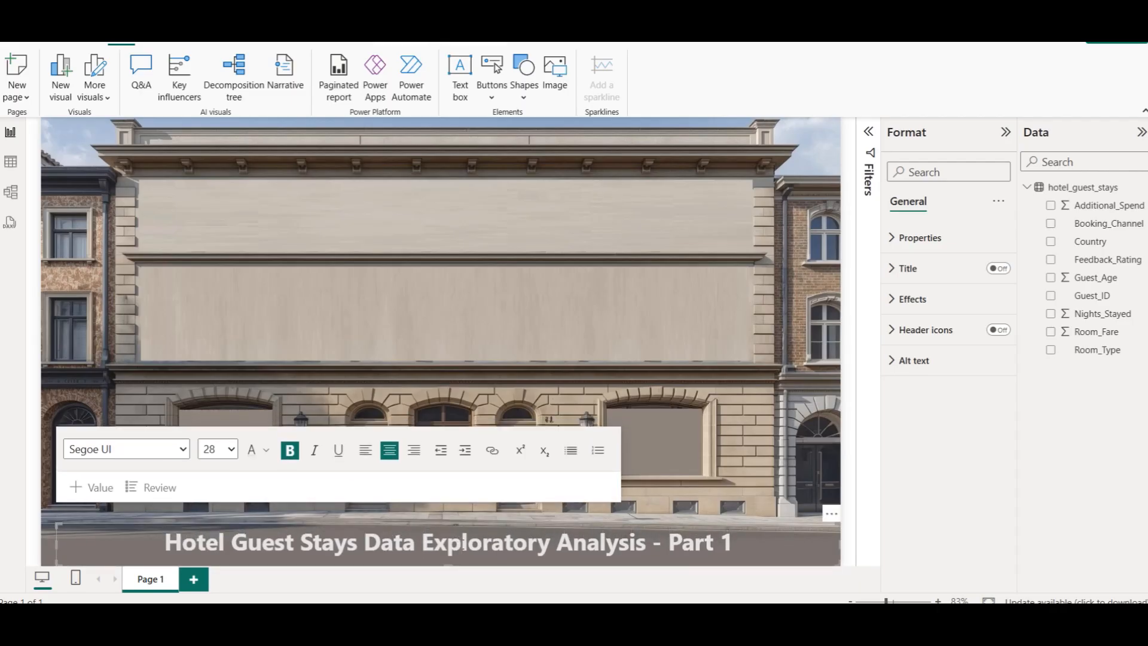
pyautogui.tripleClick(462, 542)
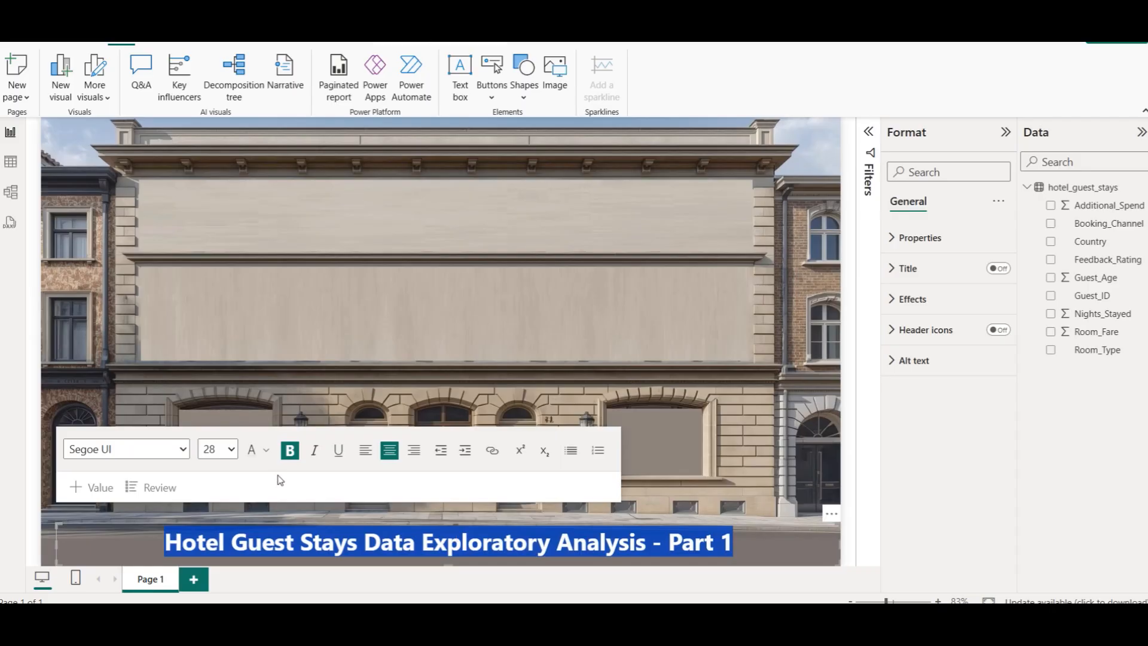
pyautogui.click(218, 450)
pyautogui.scroll(-1, 214, 234)
pyautogui.click(211, 241)
pyautogui.click(708, 442)
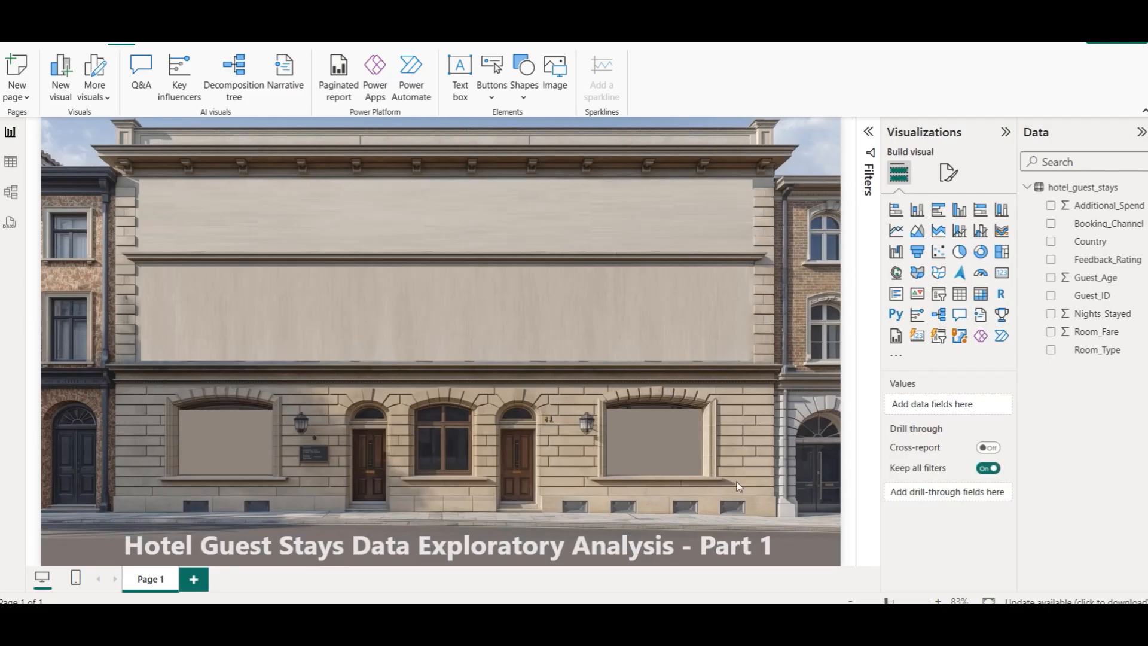
# Step: Change the font colour of the whole title text to white
pyautogui.click(673, 543)
pyautogui.tripleClick(673, 543)
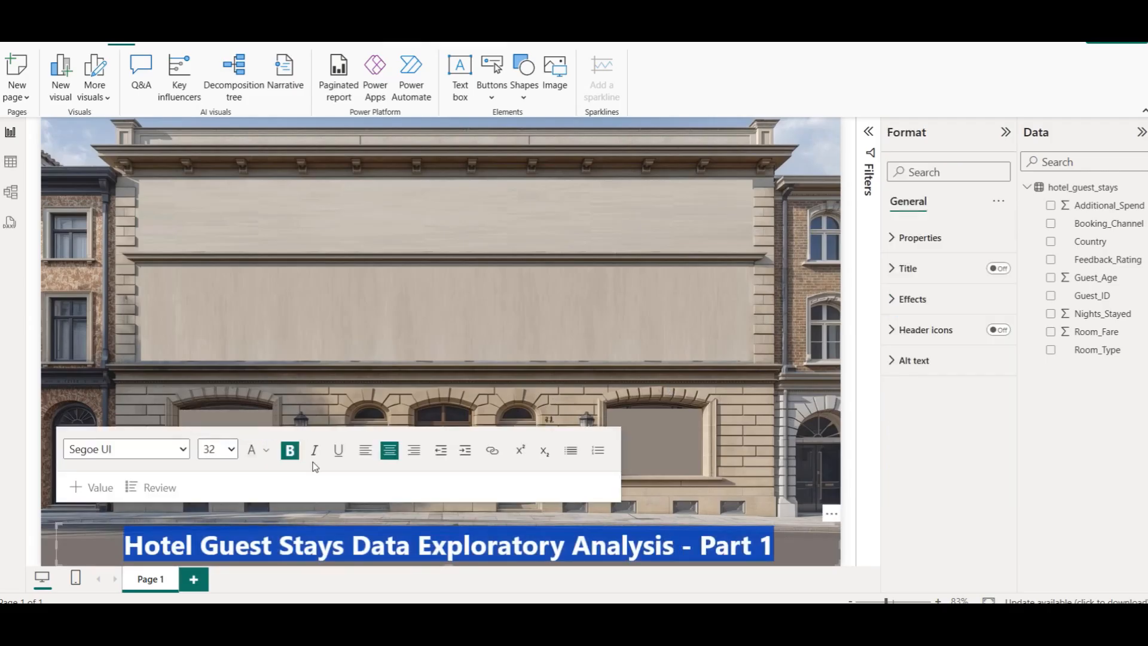
pyautogui.click(267, 458)
pyautogui.click(285, 213)
pyautogui.click(619, 289)
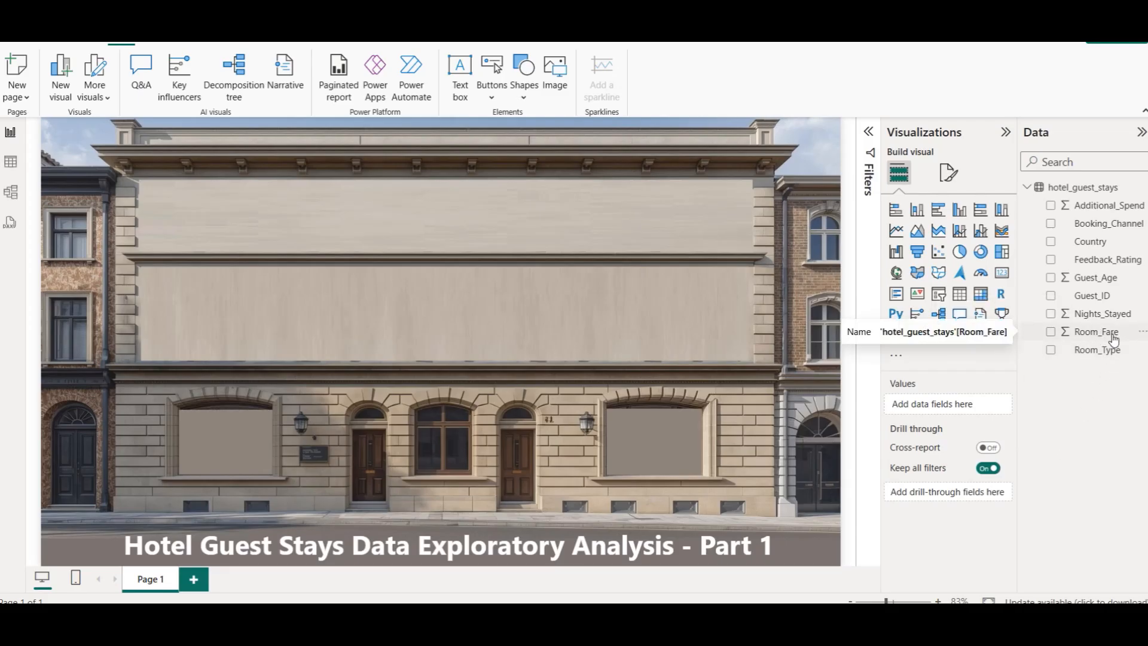
# Step: Add a card visual and shrink it to fit the left end of the facade's upper blank panel
pyautogui.click(1006, 282)
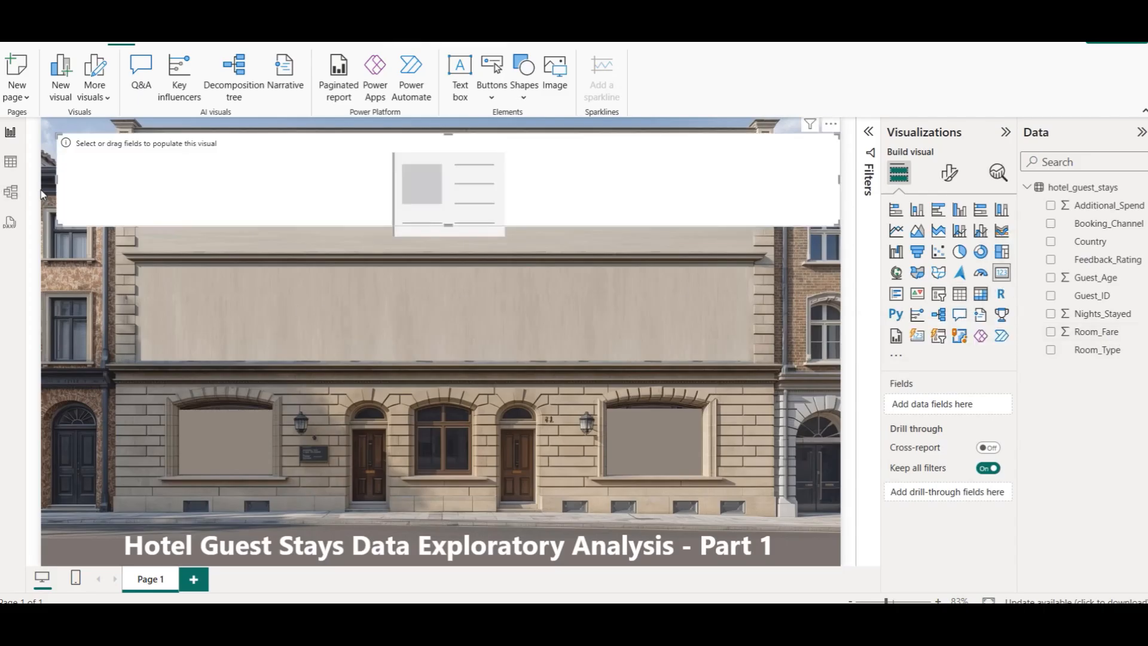
pyautogui.moveTo(58, 179); pyautogui.dragTo(156, 224)
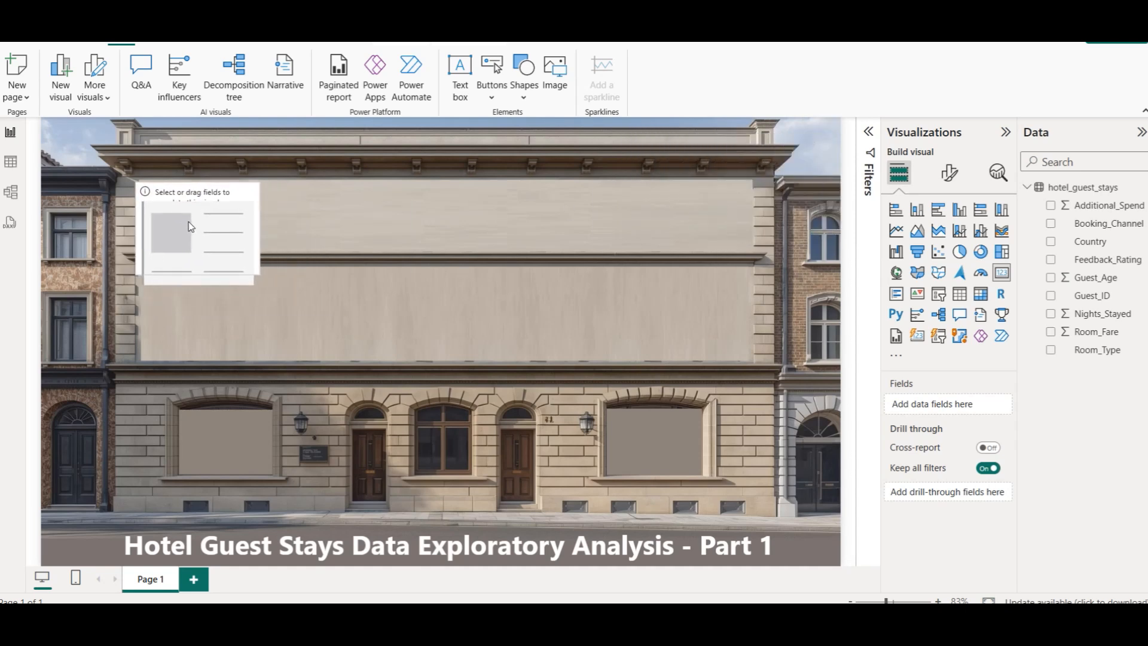
pyautogui.moveTo(198, 272); pyautogui.dragTo(198, 240)
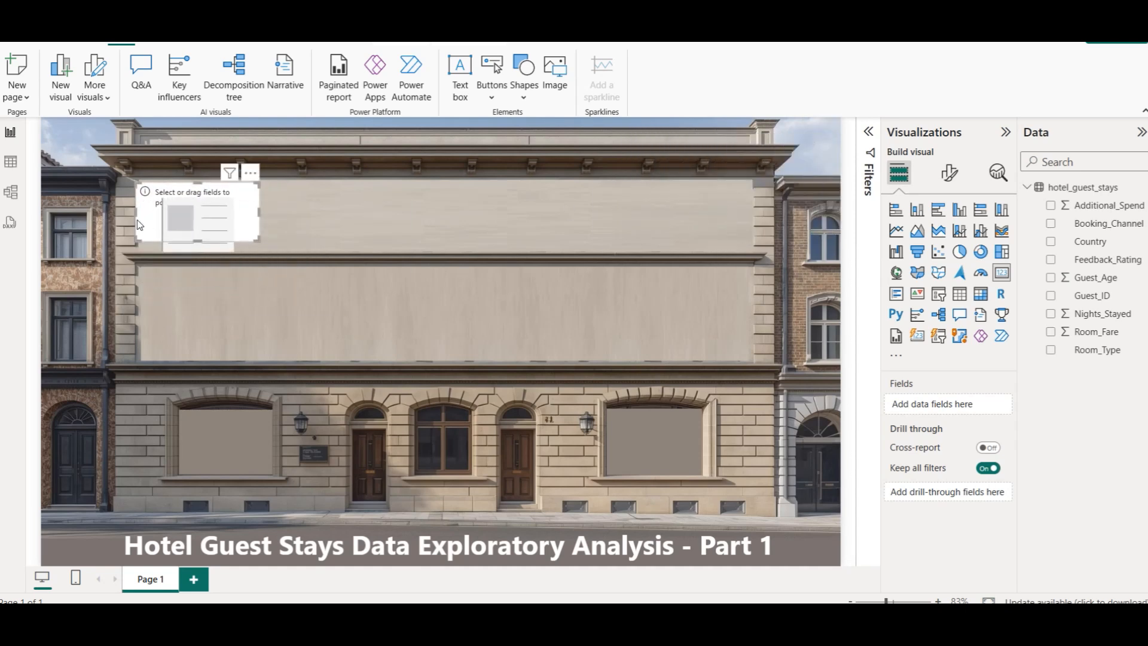
pyautogui.moveTo(136, 210); pyautogui.dragTo(144, 207)
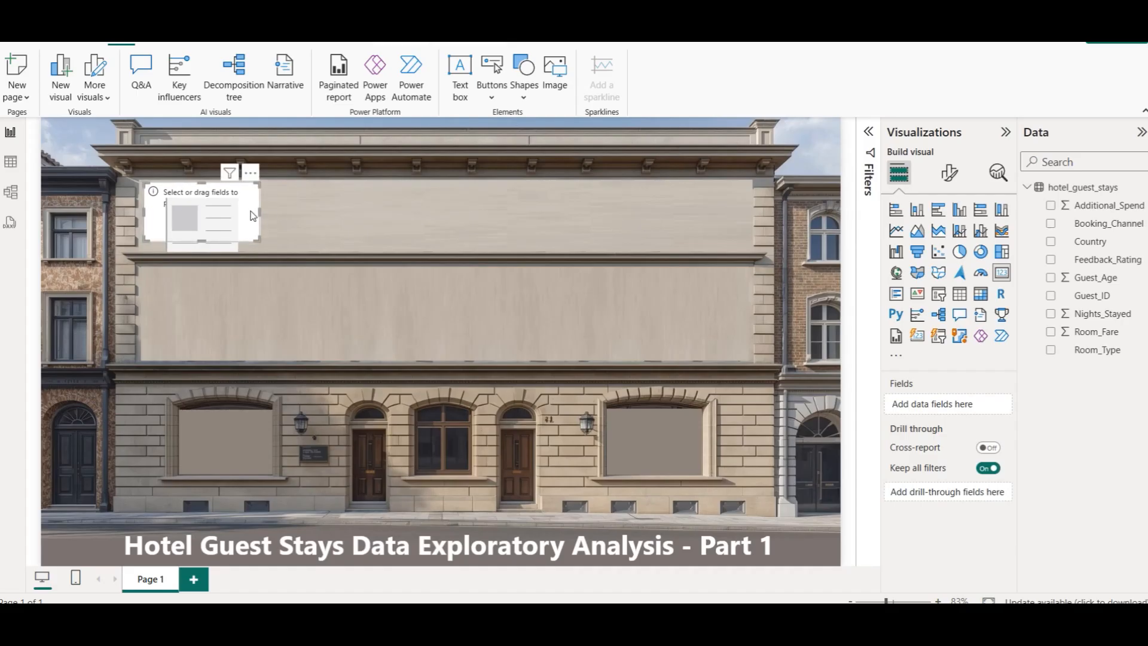
pyautogui.moveTo(260, 217)
pyautogui.mouseDown()
pyautogui.moveTo(226, 215)
pyautogui.moveTo(258, 217)
pyautogui.mouseUp()
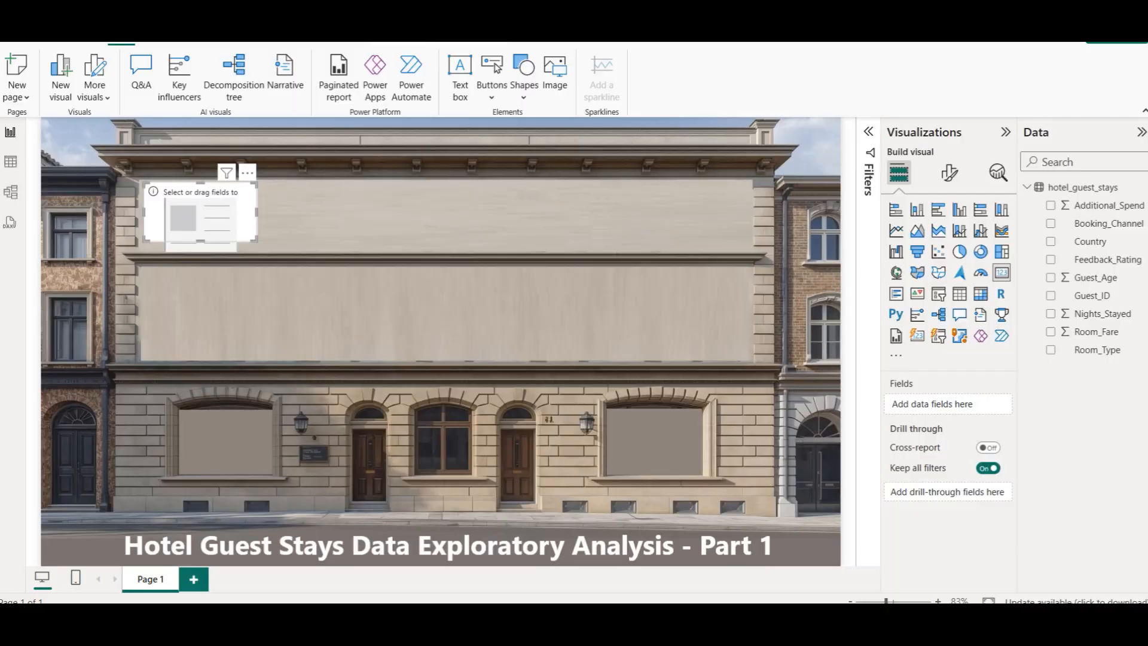
# Step: Switch to the browser and review the example KPIs listed for the hotel guest stays dataset
pyautogui.hotkey('alt', 'Tab')
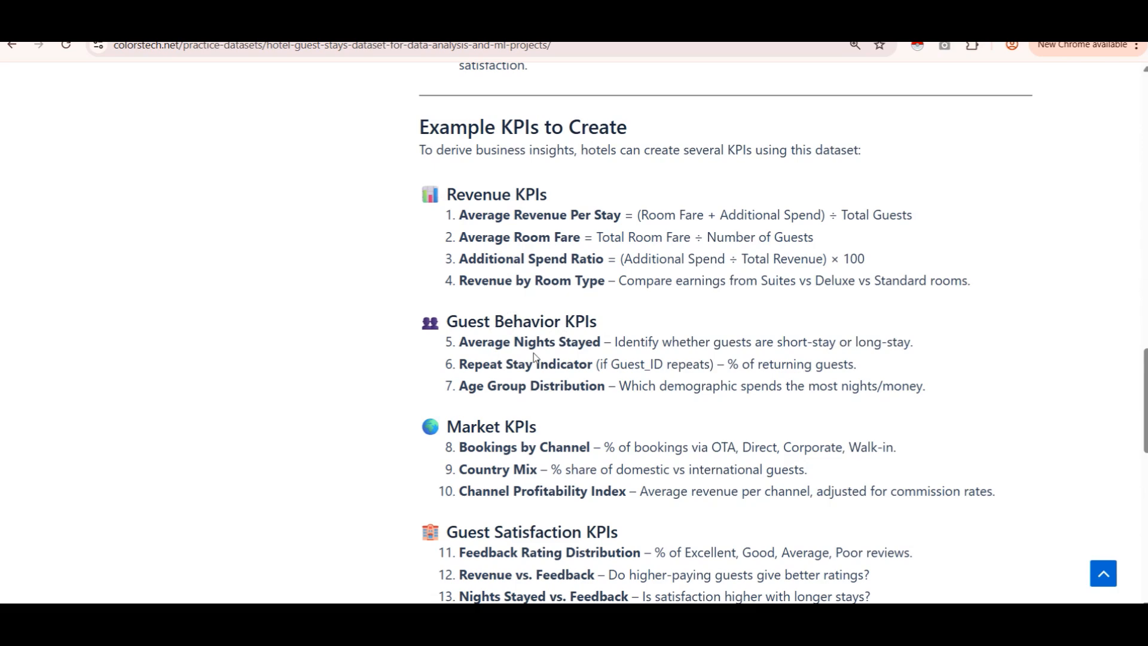
pyautogui.scroll(-3, 521, 354)
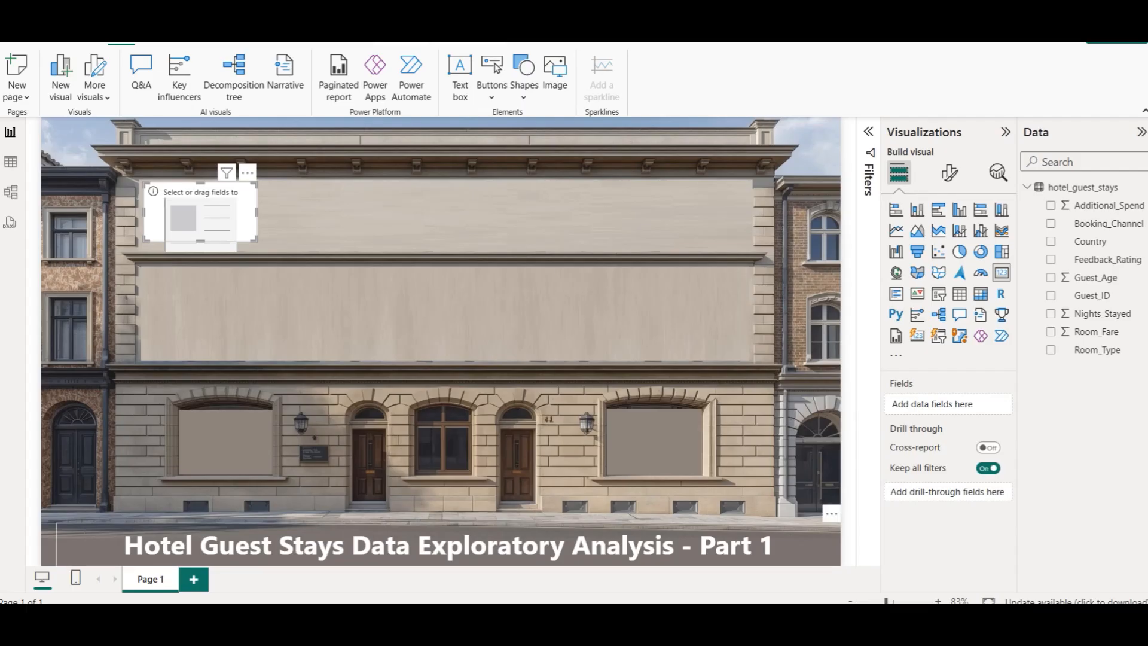
# Step: Narrow the title text box from both sides so it fits closely around the title, and deselect it
pyautogui.click(124, 544)
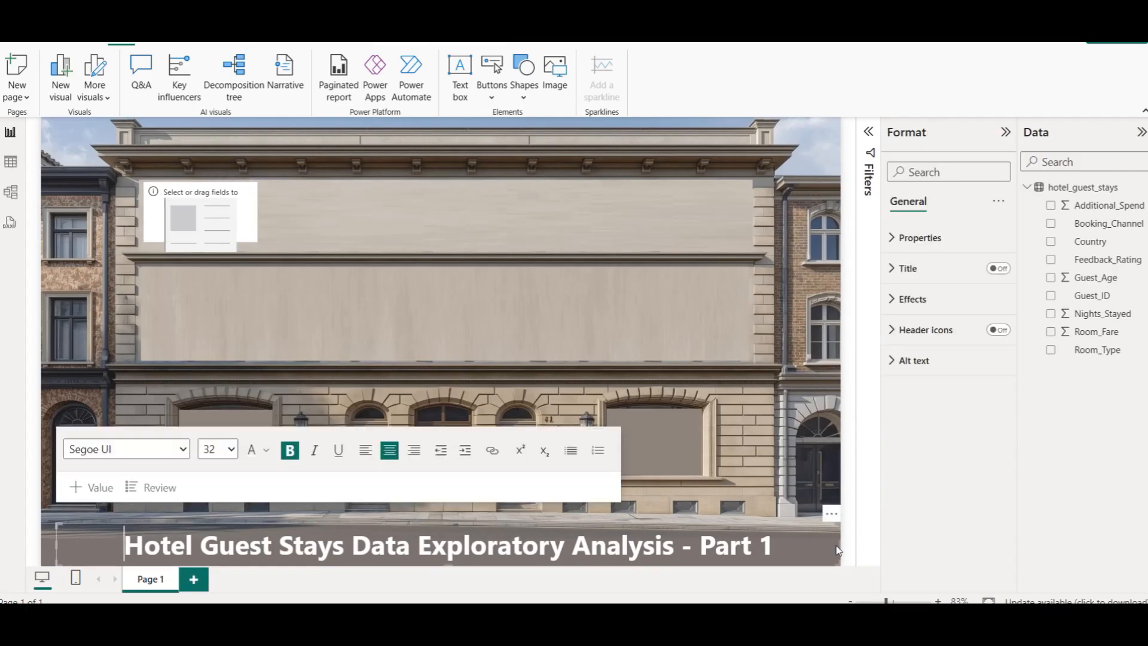
pyautogui.moveTo(837, 550); pyautogui.dragTo(765, 546)
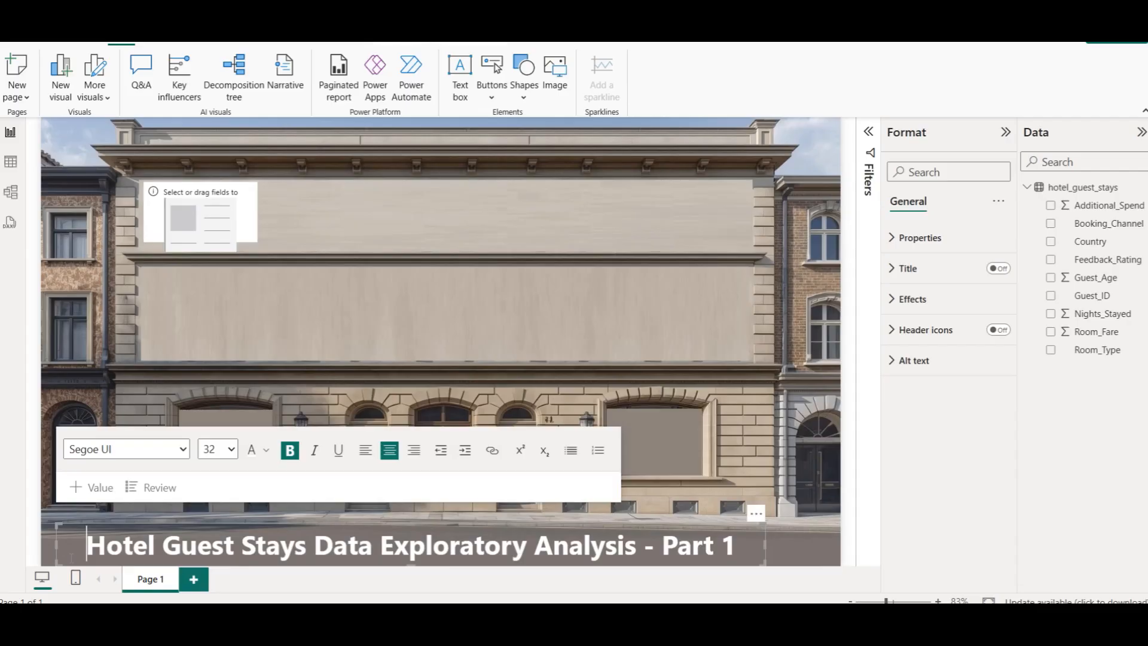
pyautogui.moveTo(57, 541); pyautogui.dragTo(98, 534)
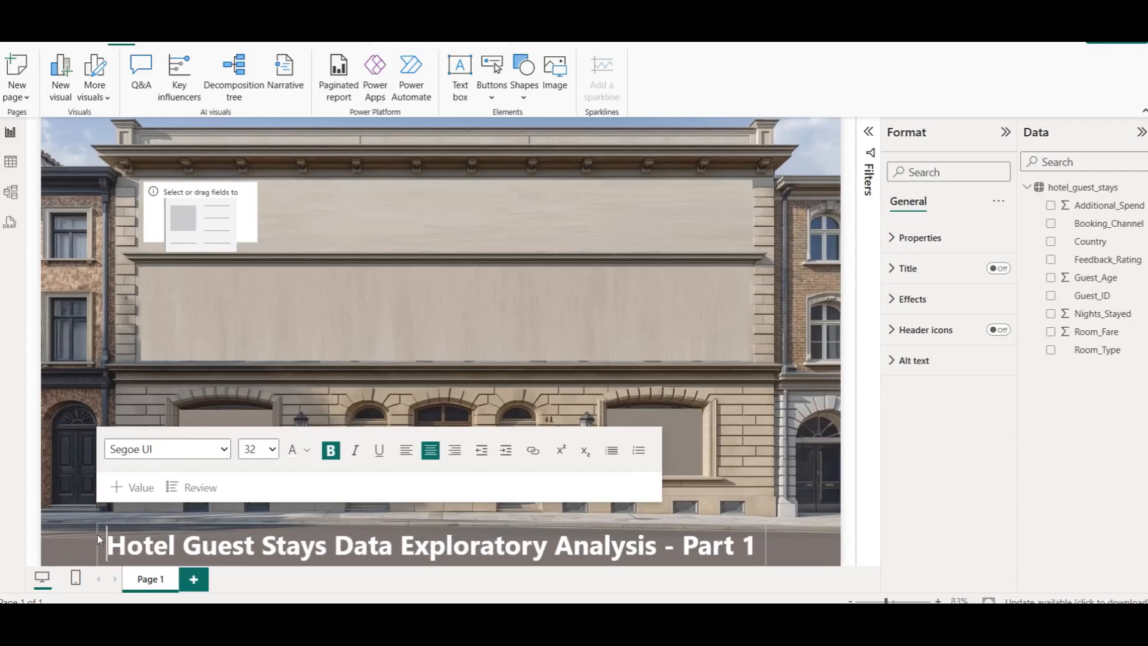
pyautogui.click(369, 312)
# Step: Fill the empty card on the facade's upper panel with Room_Fare, summarised as an average
pyautogui.click(183, 195)
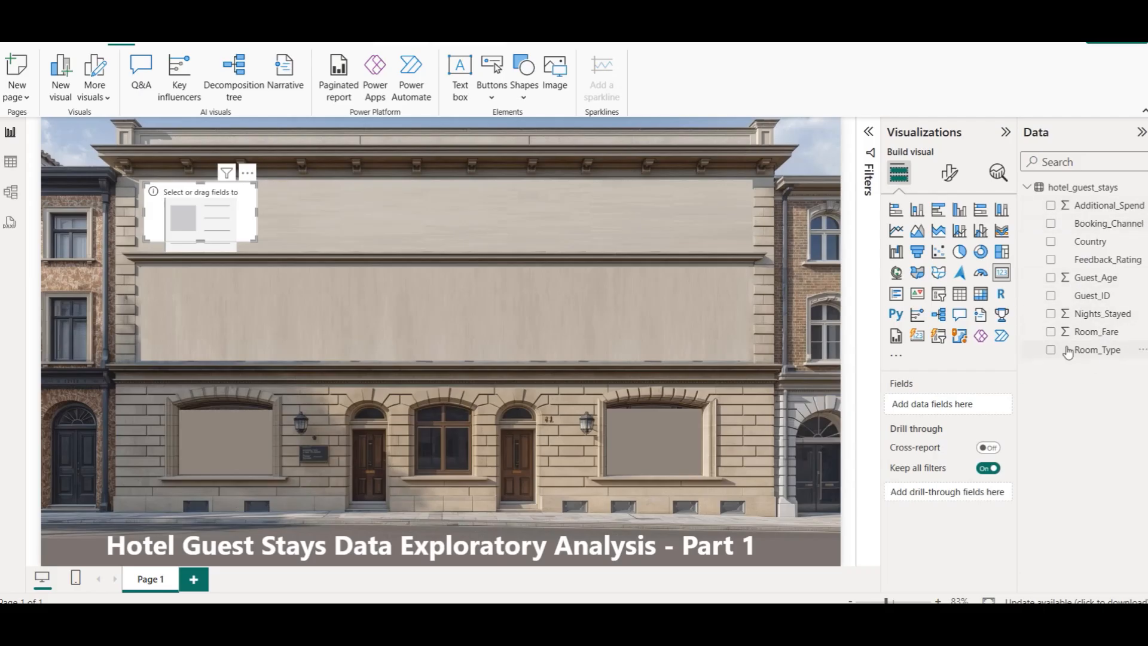
pyautogui.click(1050, 335)
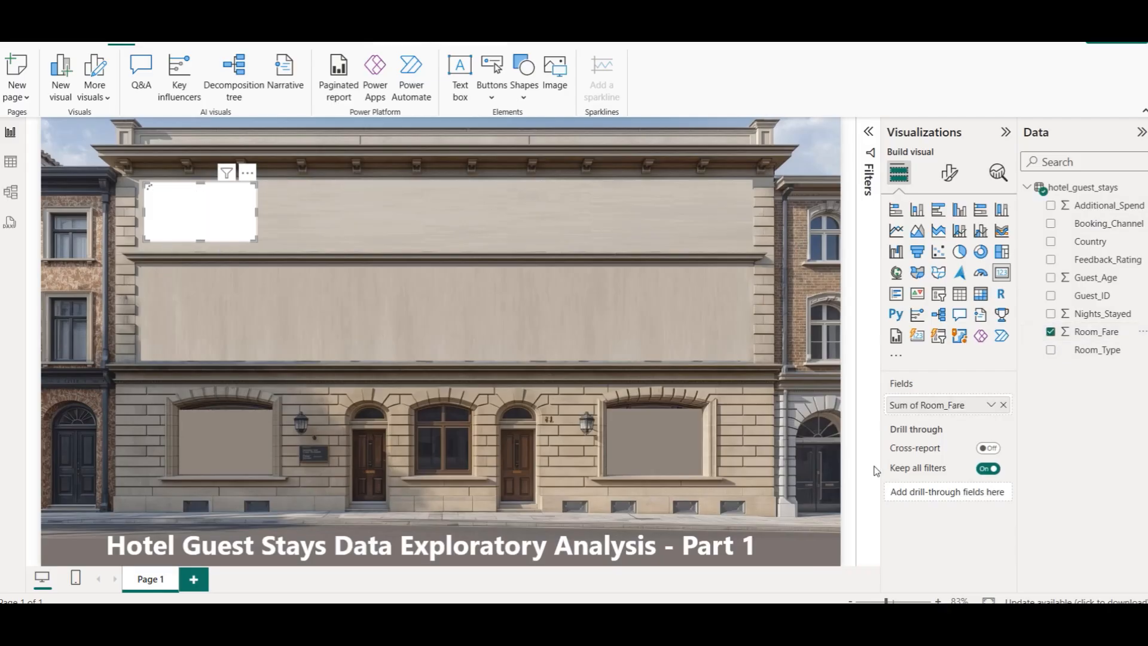
pyautogui.click(991, 405)
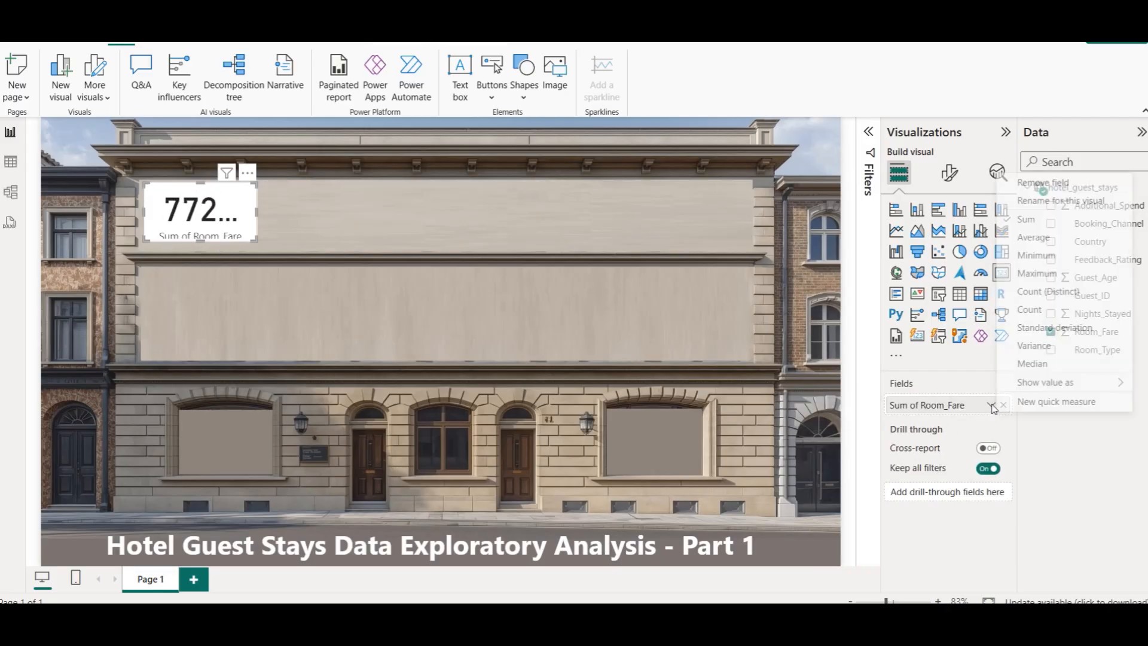
pyautogui.click(1040, 238)
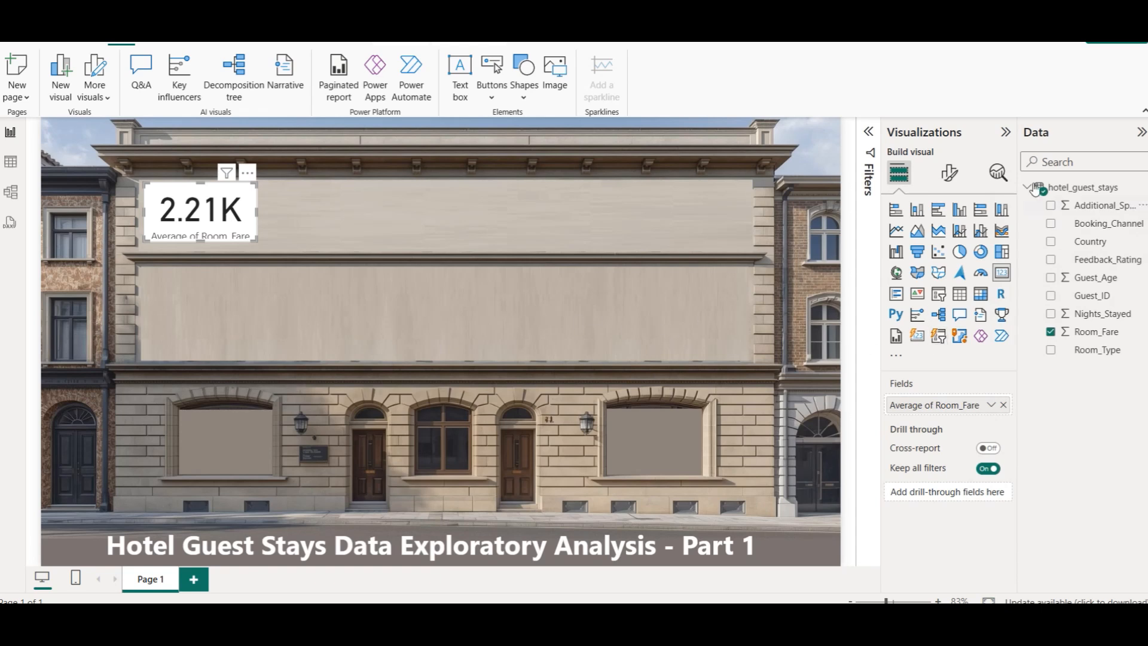
# Step: Set the font size of the card's callout value to 30
pyautogui.click(949, 173)
pyautogui.click(932, 276)
pyautogui.click(981, 328)
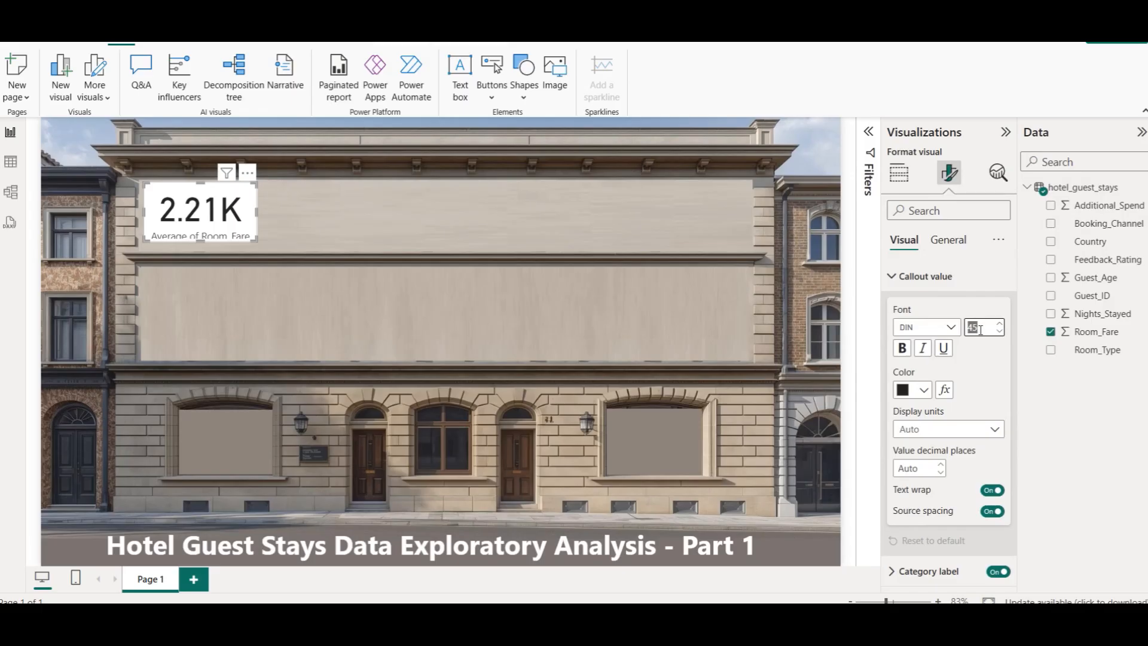
pyautogui.write('30')
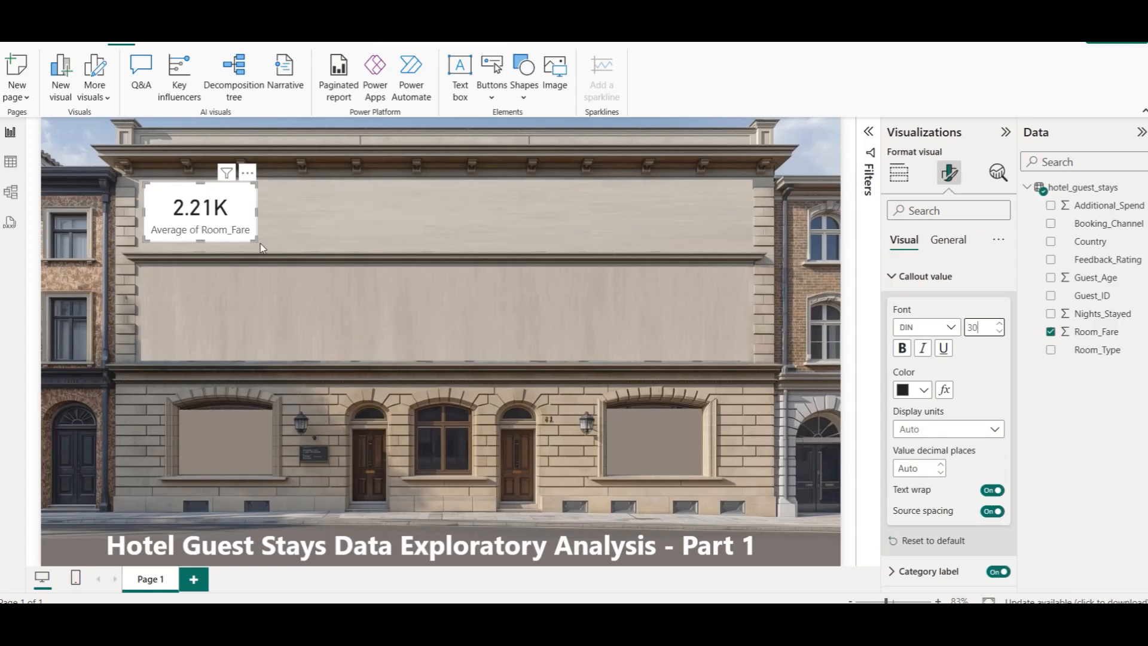
# Step: Rename the card's field for this visual as "Avg. Room_Fare"
pyautogui.click(899, 173)
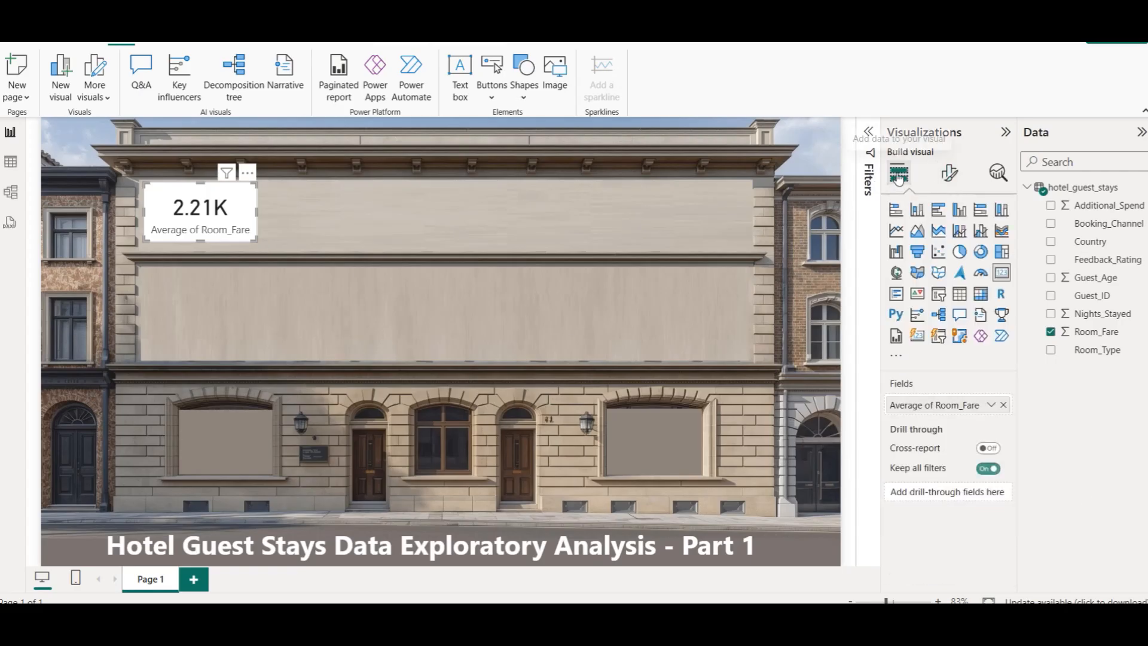
pyautogui.click(994, 409)
pyautogui.click(1043, 205)
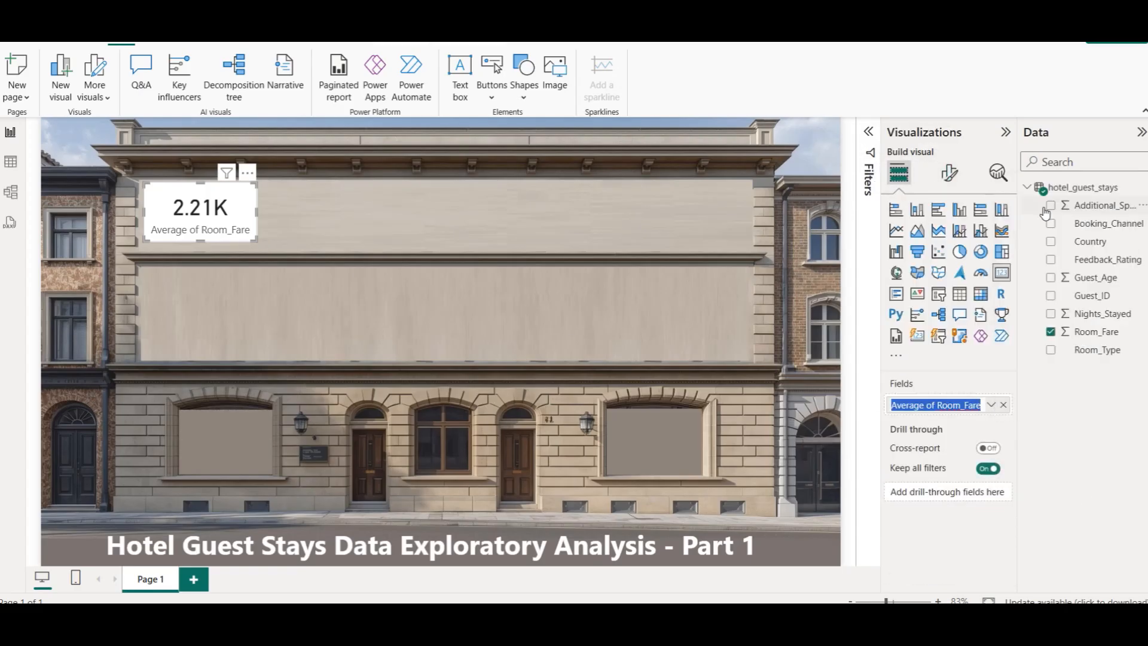
pyautogui.press('Left')
pyautogui.hotkey('ctrl', 'shift', 'Right')
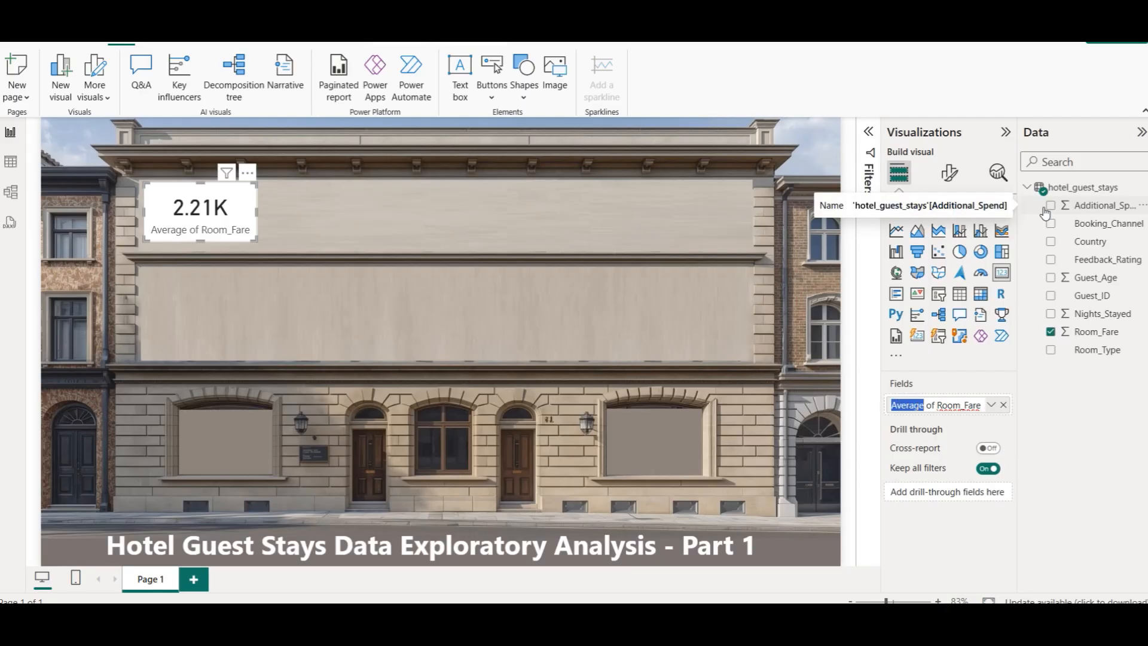
pyautogui.write('Avg.')
pyautogui.press('Return')
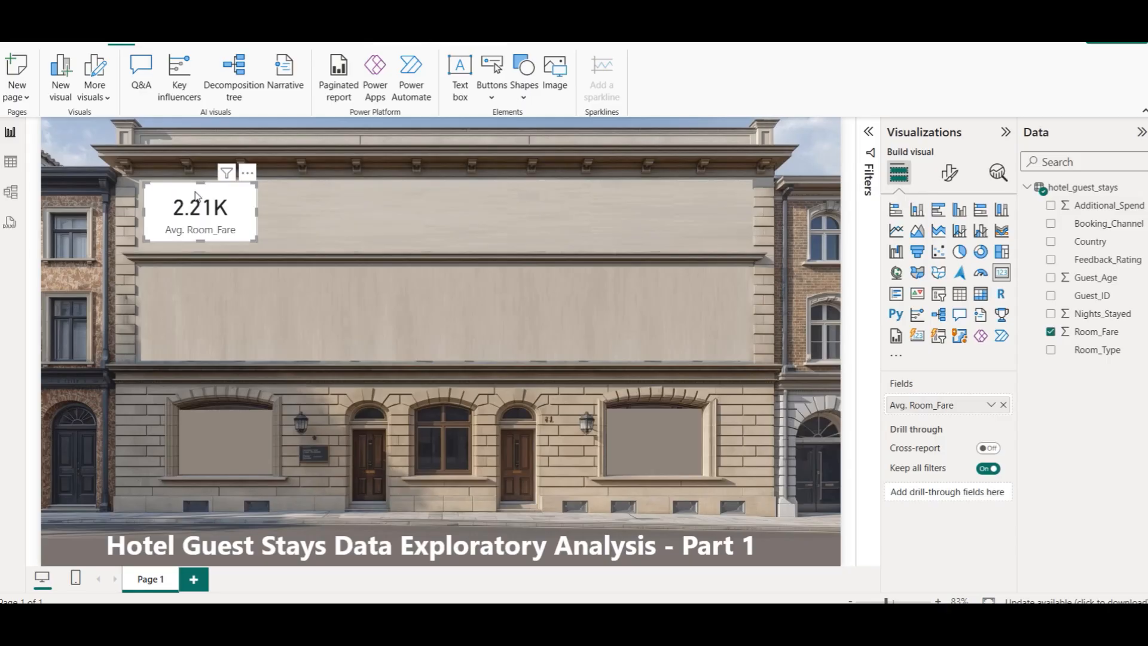
# Step: Lower the card's upper edge slightly so that it sits within the facade's upper panel
pyautogui.moveTo(201, 184)
pyautogui.mouseDown()
pyautogui.moveTo(201, 201)
pyautogui.moveTo(201, 191)
pyautogui.mouseUp()
pyautogui.click(301, 219)
pyautogui.click(216, 210)
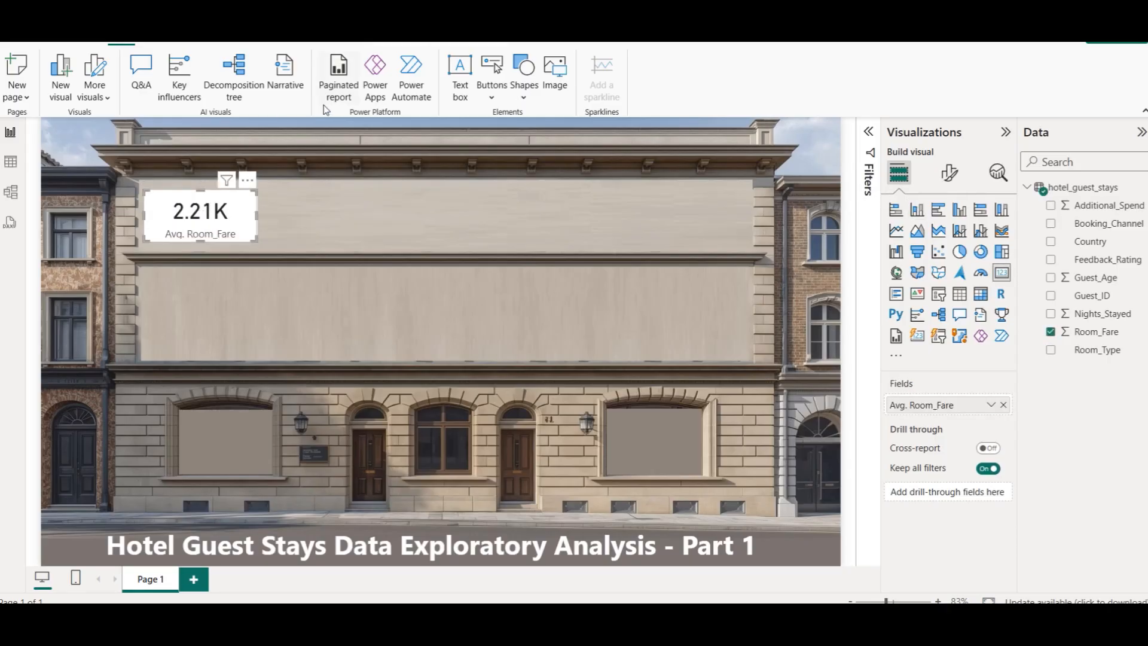
pyautogui.click(239, 44)
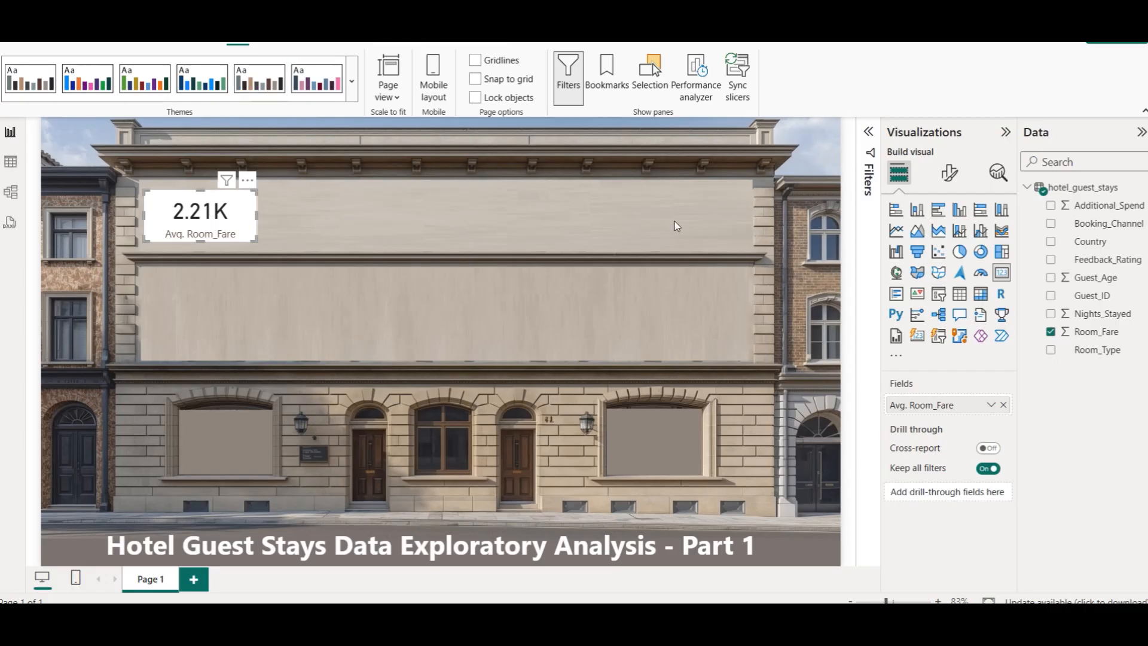
# Step: Format the card's callout value in bold with the darkest brown shade of the theme's tan colour
pyautogui.click(950, 172)
pyautogui.click(938, 279)
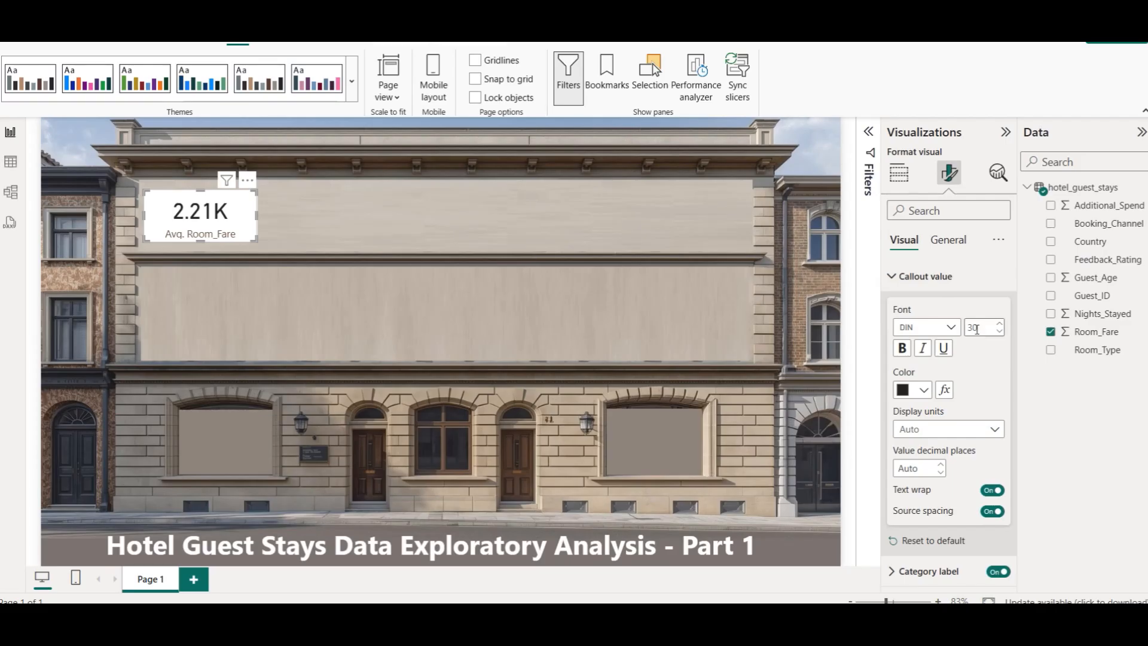
pyautogui.click(920, 394)
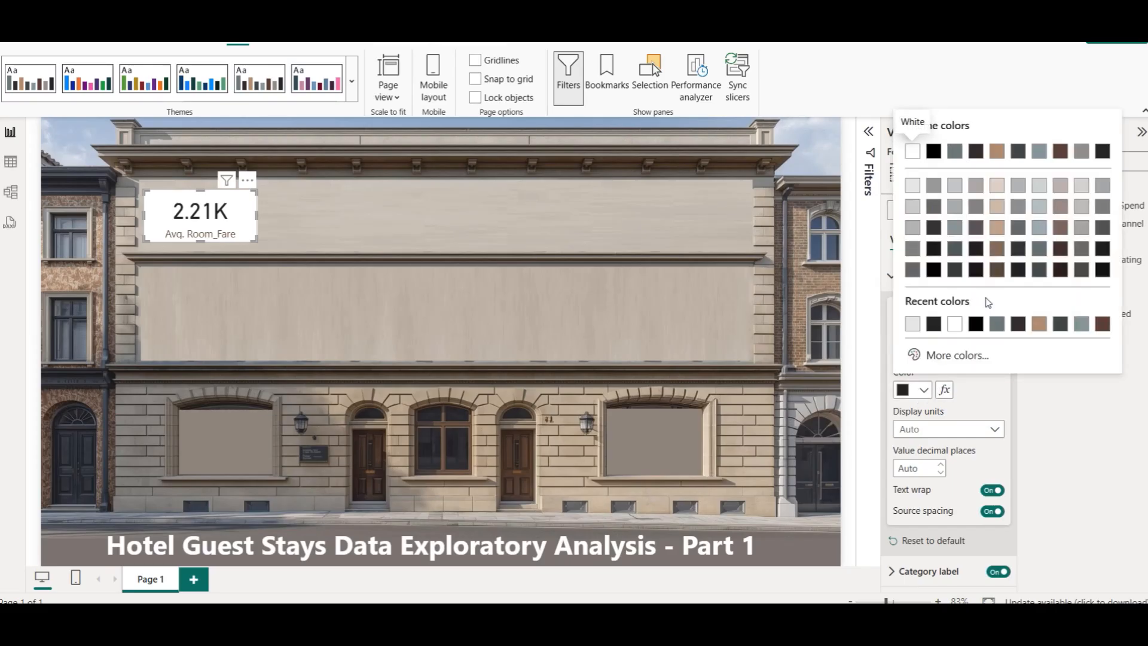
pyautogui.click(996, 270)
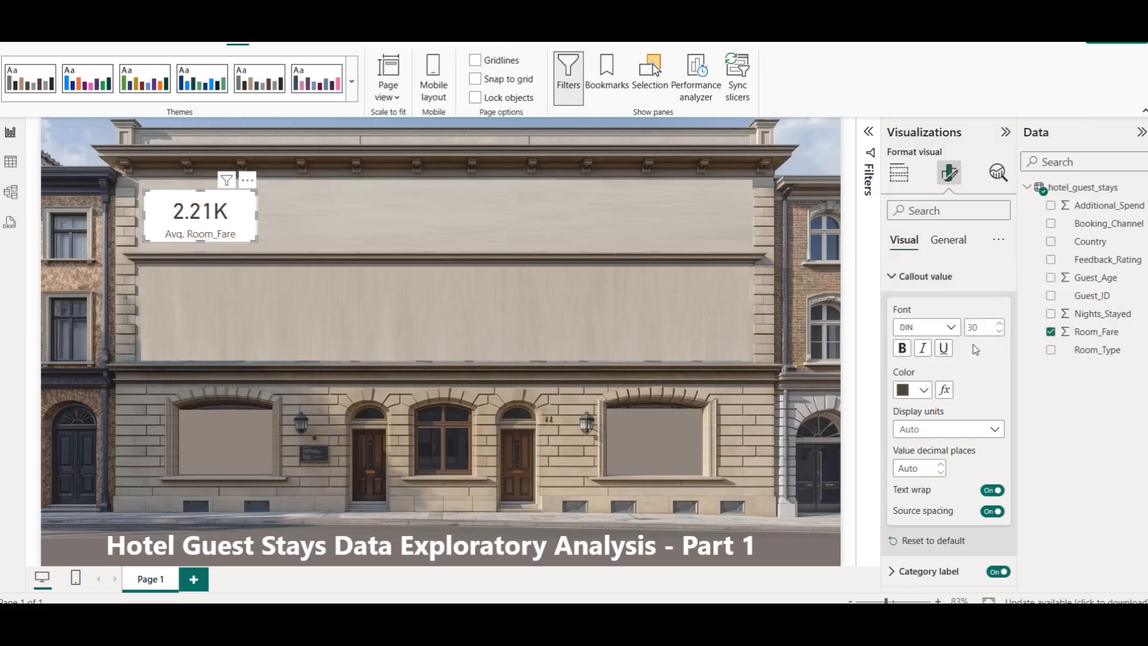
pyautogui.click(900, 353)
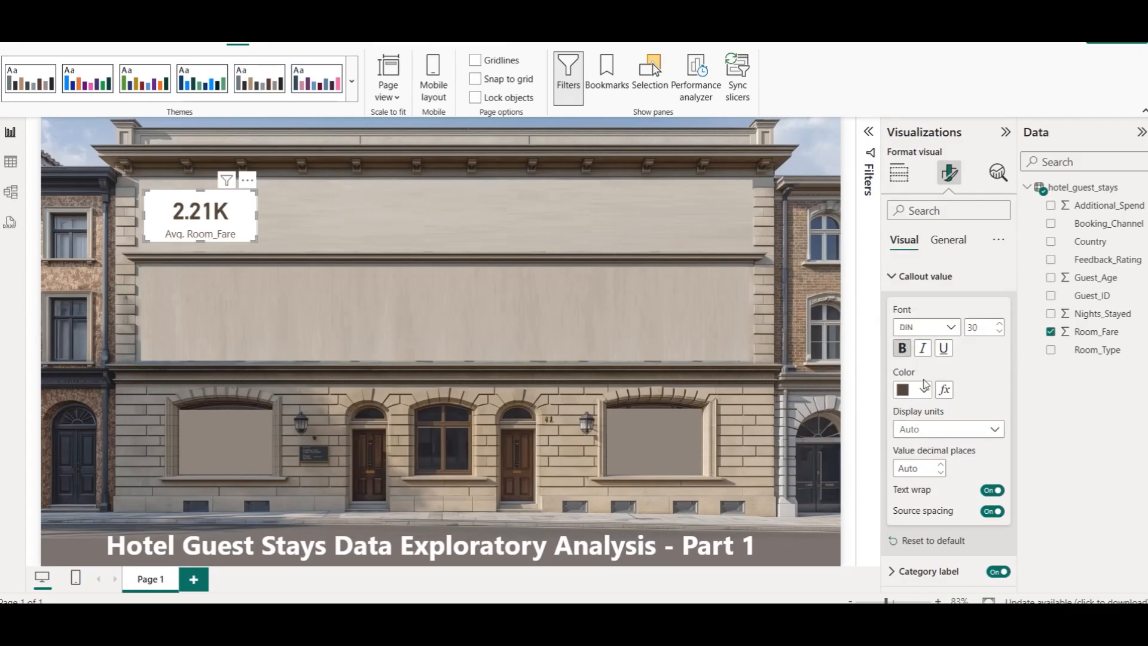
# Step: Make the card's category label bold and colour it with the black theme shade
pyautogui.click(927, 276)
pyautogui.click(928, 307)
pyautogui.click(901, 379)
pyautogui.click(923, 420)
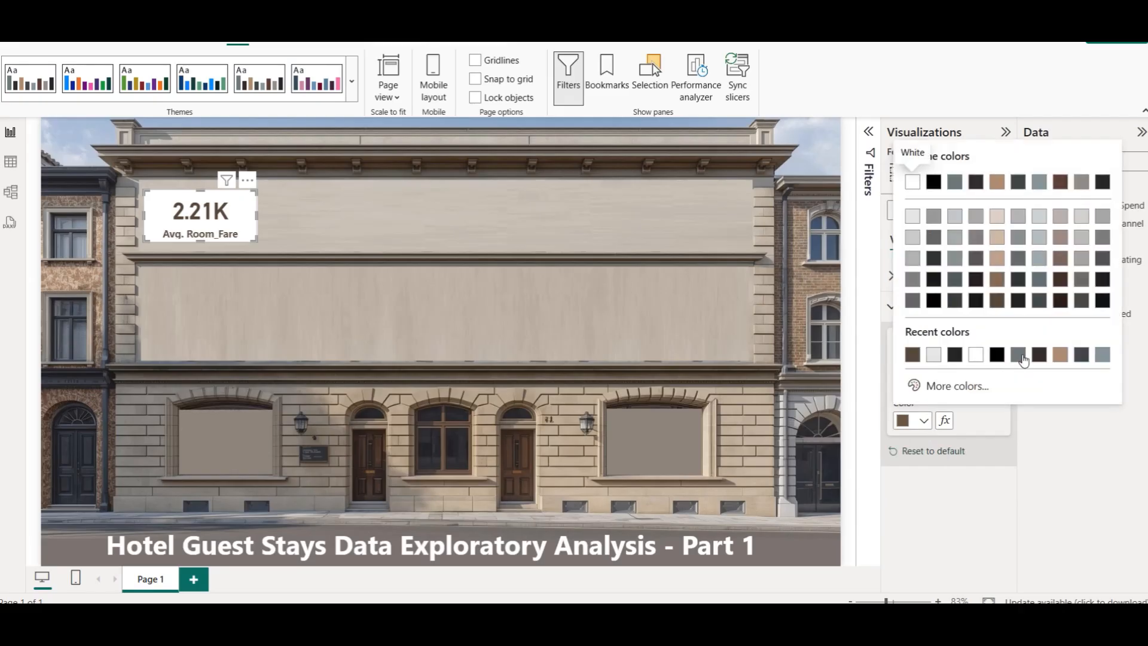
pyautogui.click(1102, 300)
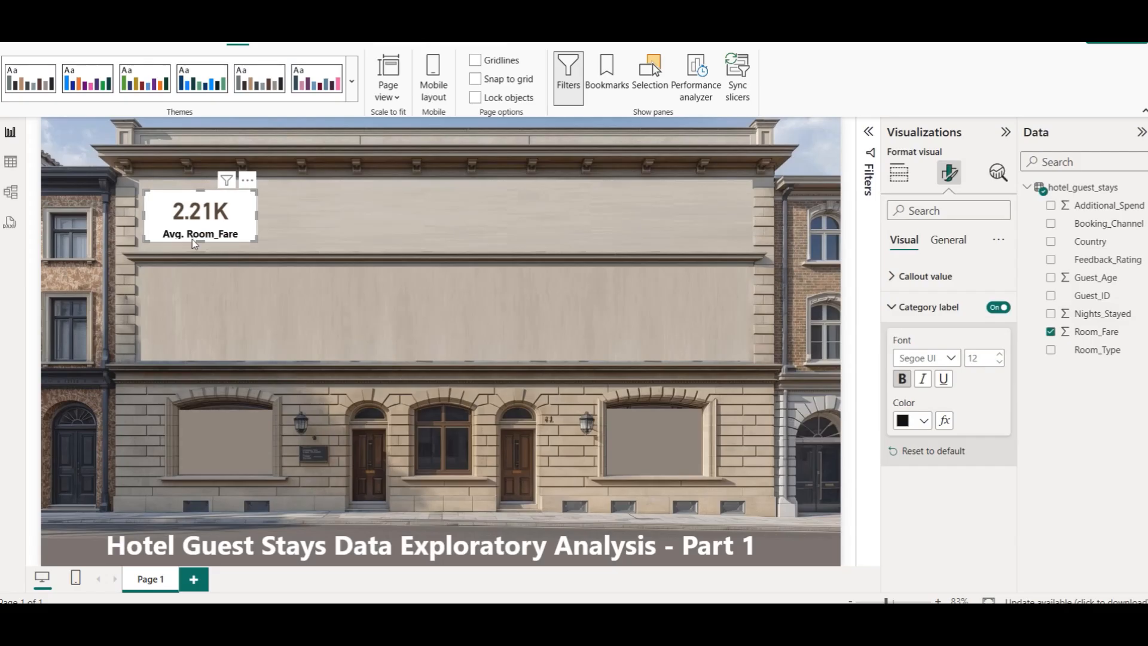
# Step: Extend the card's lower edge slightly and turn off its background so the facade shows through
pyautogui.moveTo(202, 242); pyautogui.dragTo(202, 245)
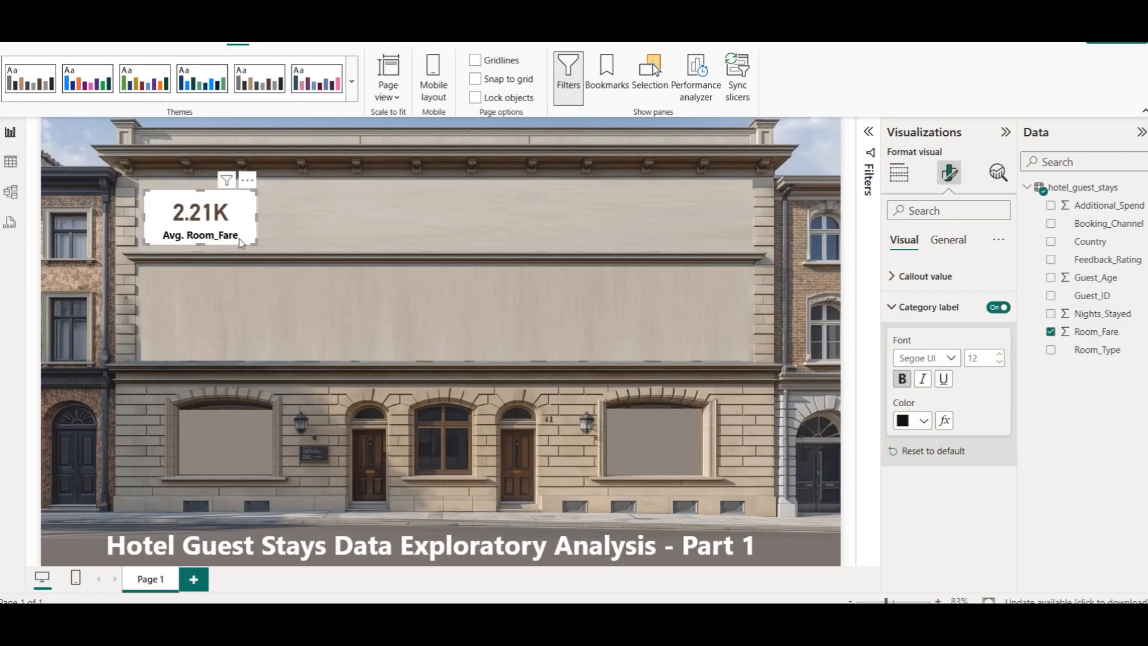
pyautogui.click(963, 242)
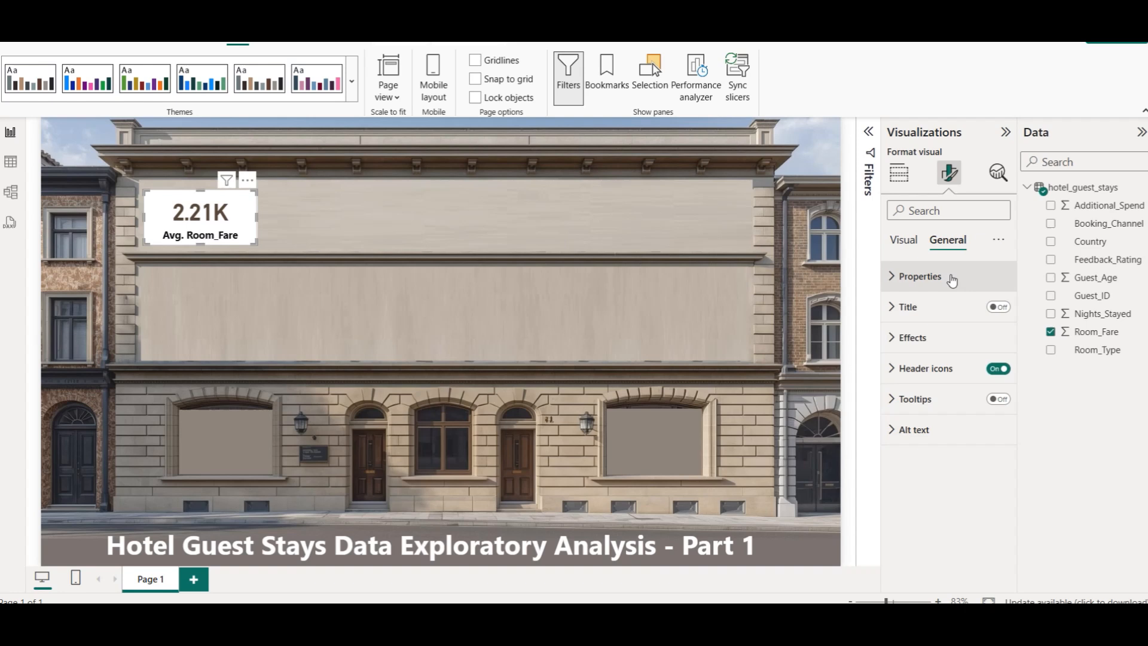
pyautogui.click(945, 337)
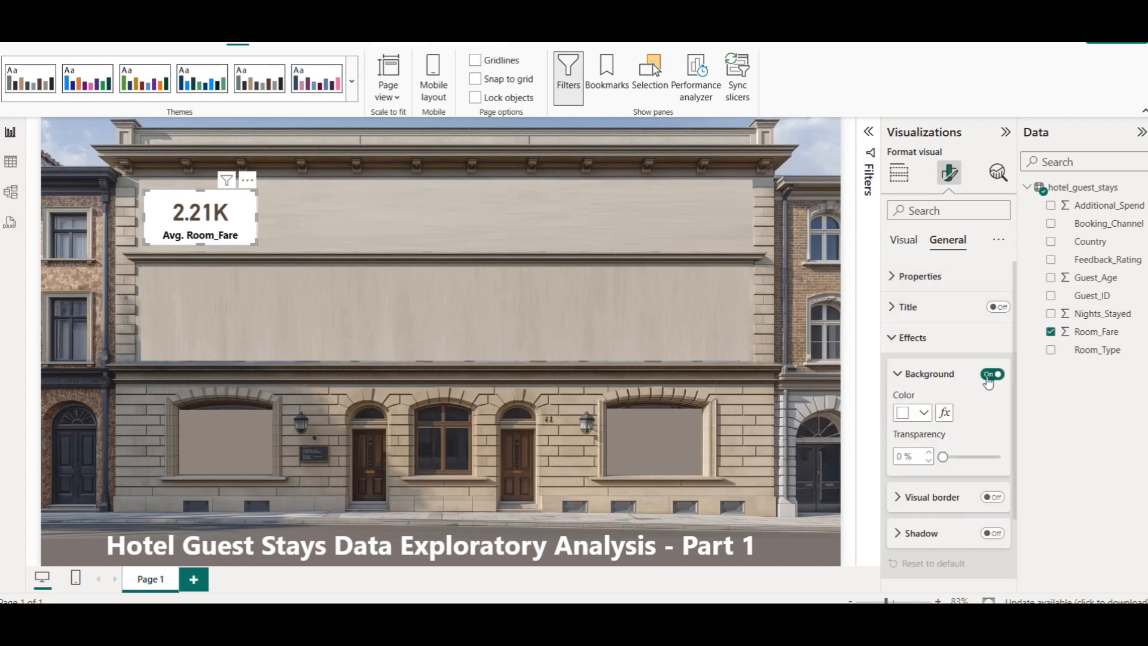
pyautogui.click(992, 373)
pyautogui.click(267, 196)
pyautogui.click(256, 222)
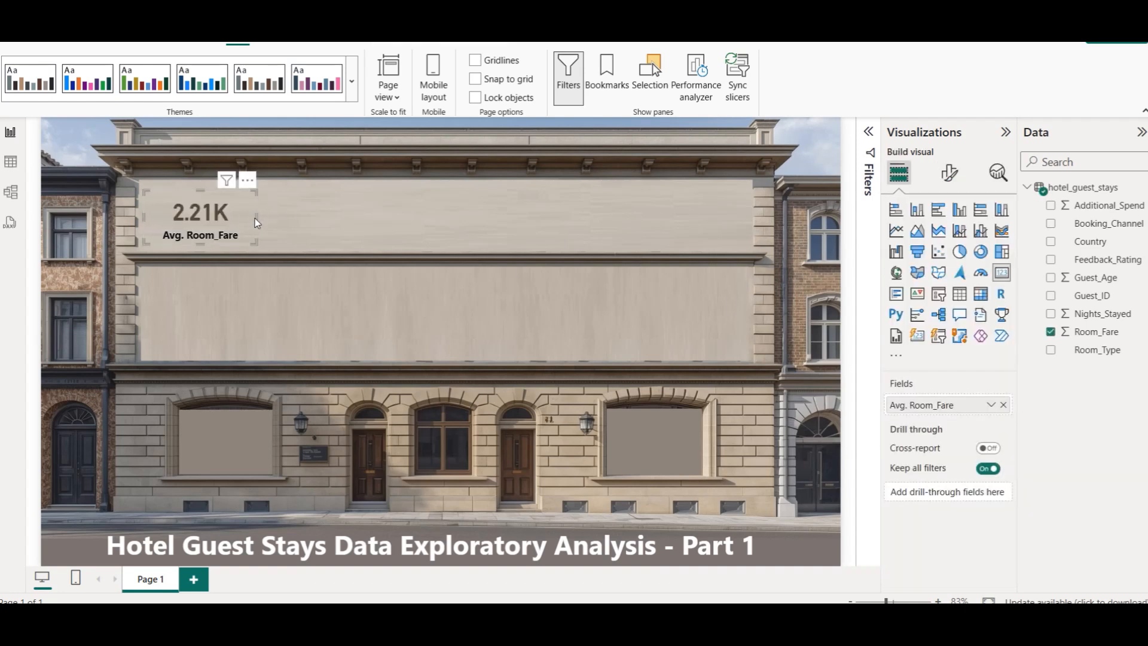
# Step: Narrow the card slightly by pulling its right edge inward, and deselect it to check the fit
pyautogui.moveTo(255, 220); pyautogui.dragTo(246, 214)
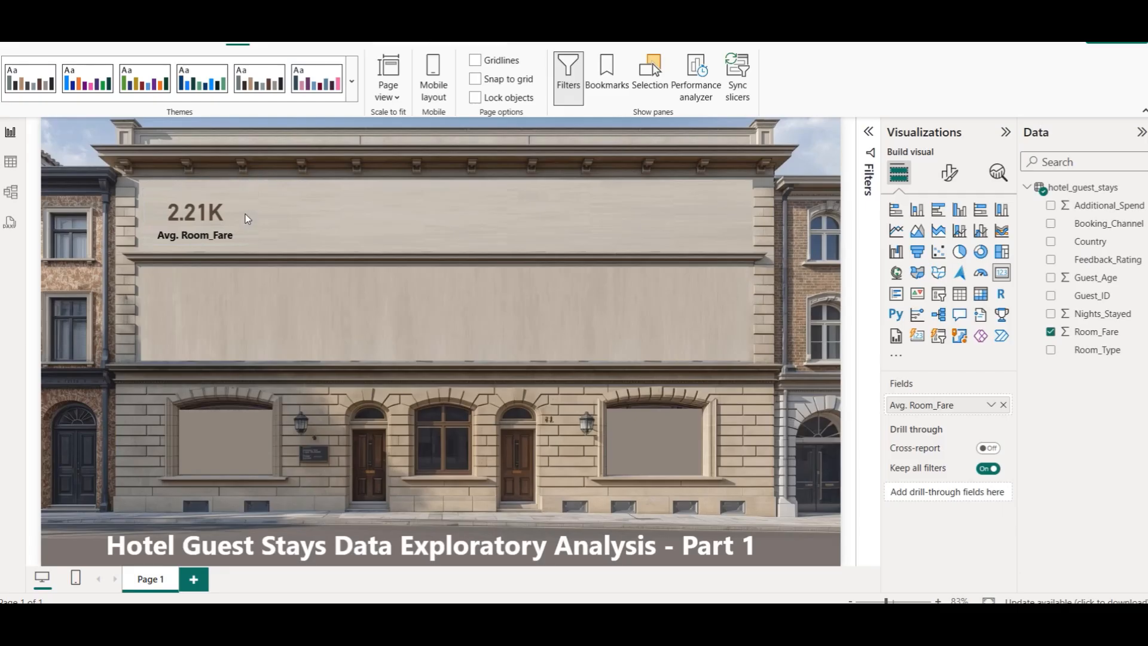
pyautogui.click(304, 235)
# Step: Turn on the visual border of the average room fare card and colour it light tan
pyautogui.click(198, 221)
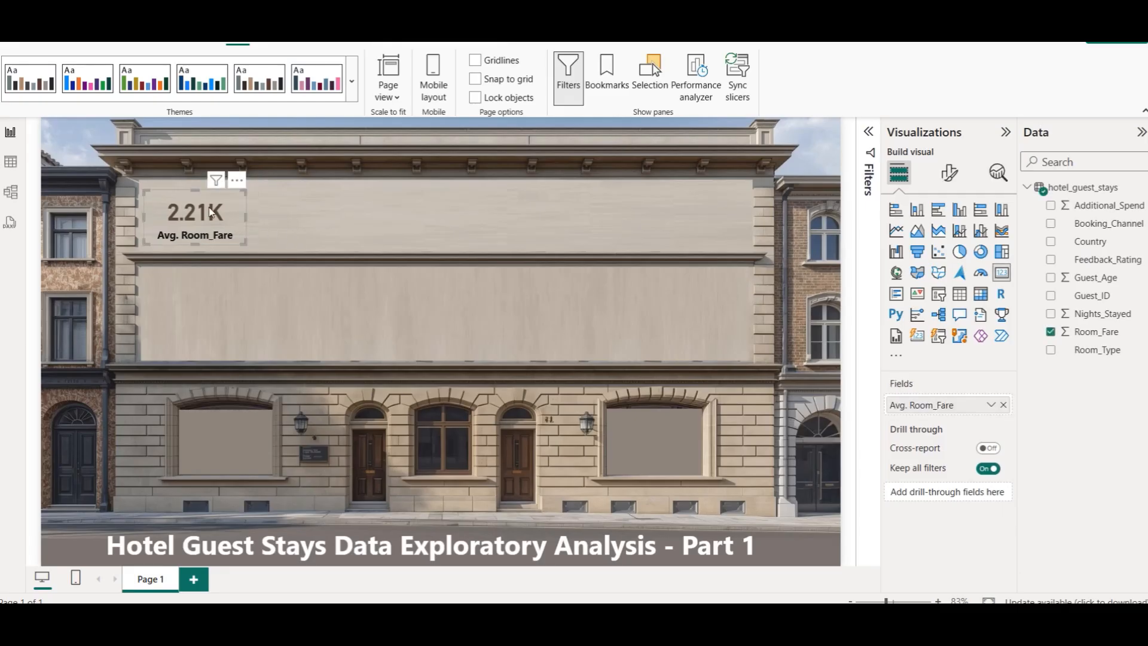
pyautogui.click(957, 177)
pyautogui.click(948, 239)
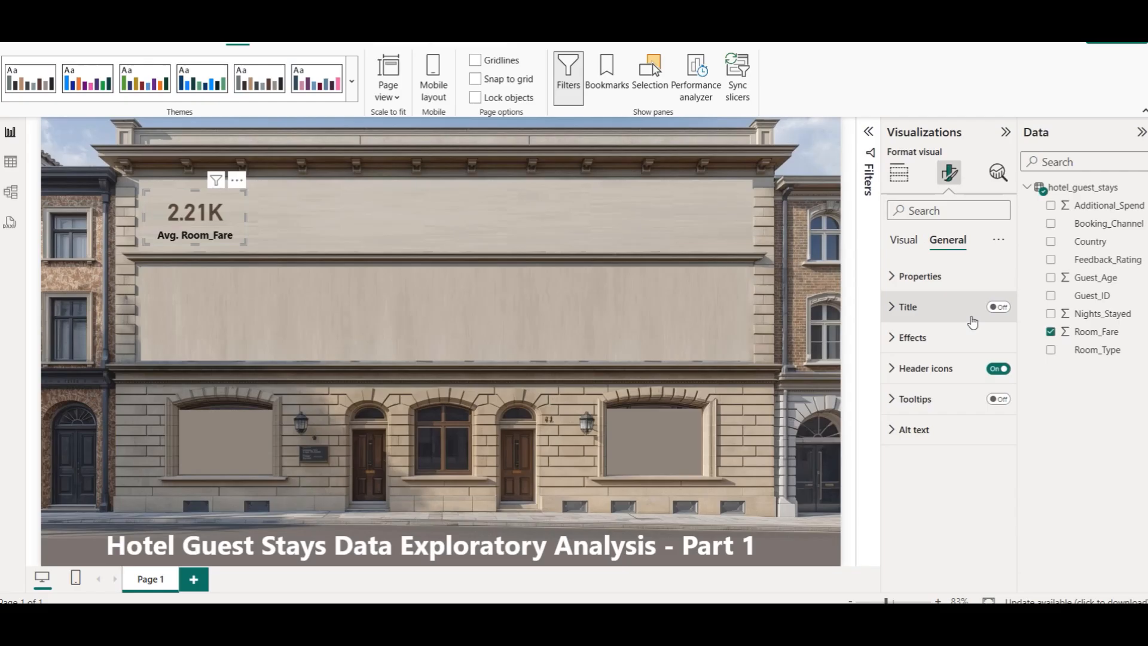
pyautogui.click(940, 339)
pyautogui.scroll(-2, 962, 398)
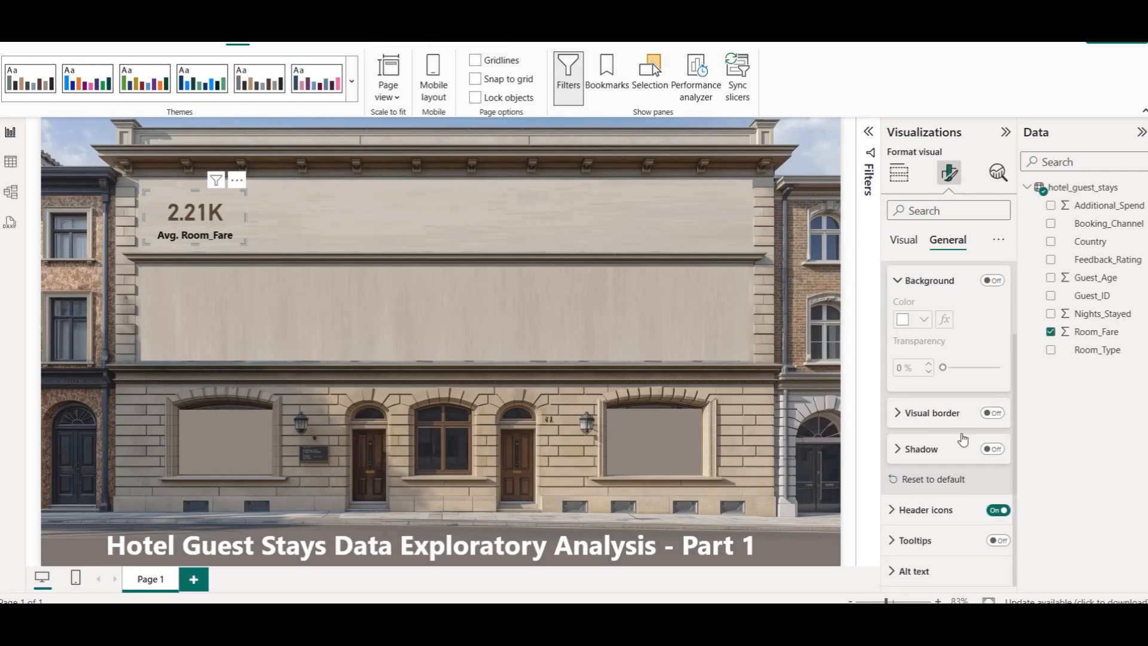
pyautogui.click(1002, 415)
pyautogui.click(928, 412)
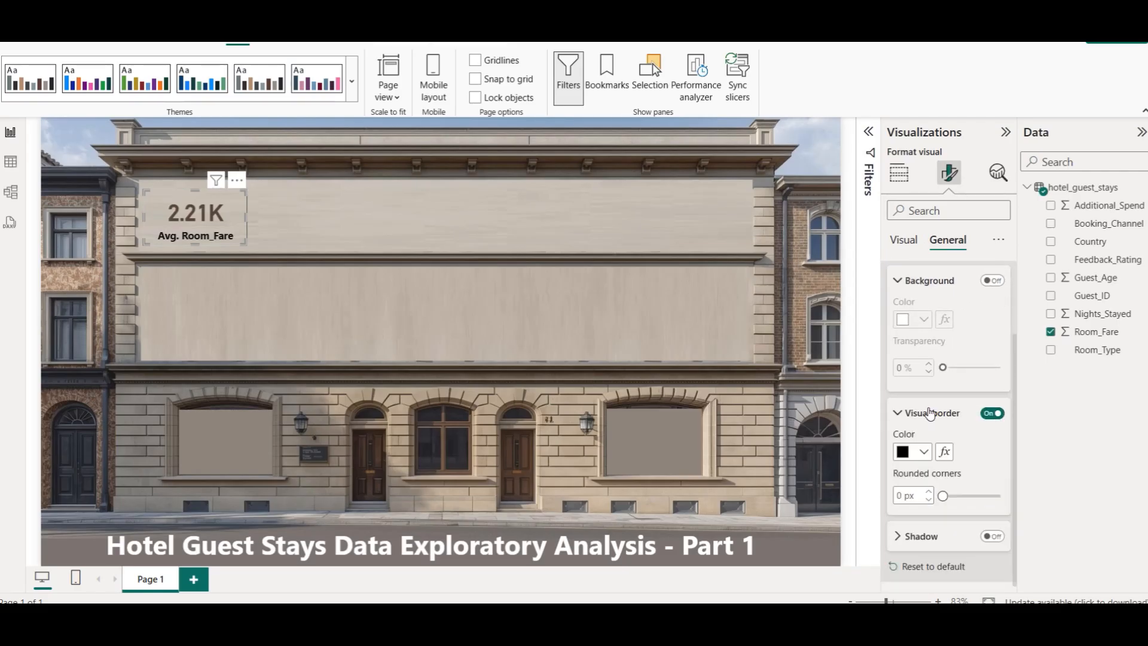
pyautogui.click(924, 452)
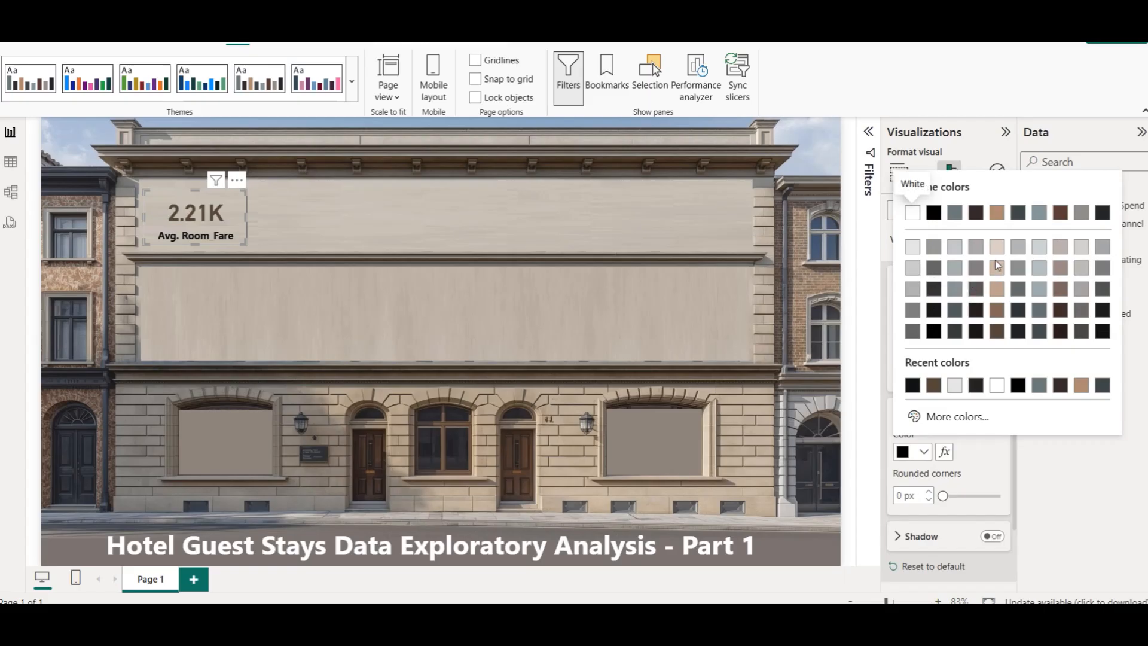
pyautogui.click(998, 290)
pyautogui.click(414, 192)
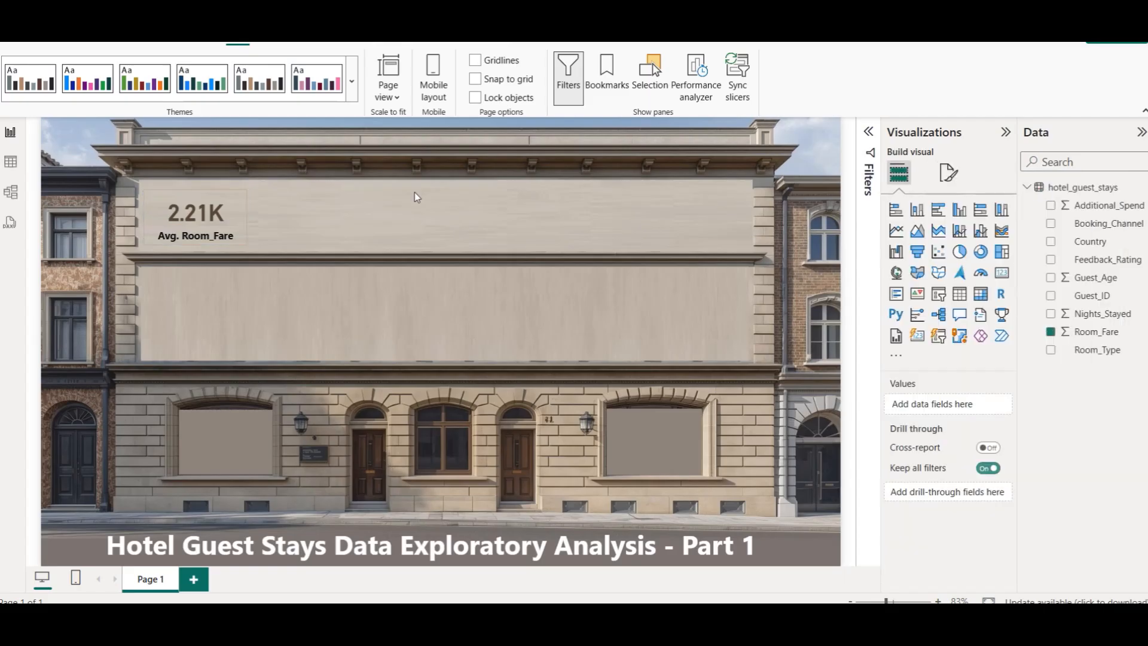
# Step: Change the card's visual border colour to dark brown
pyautogui.click(175, 216)
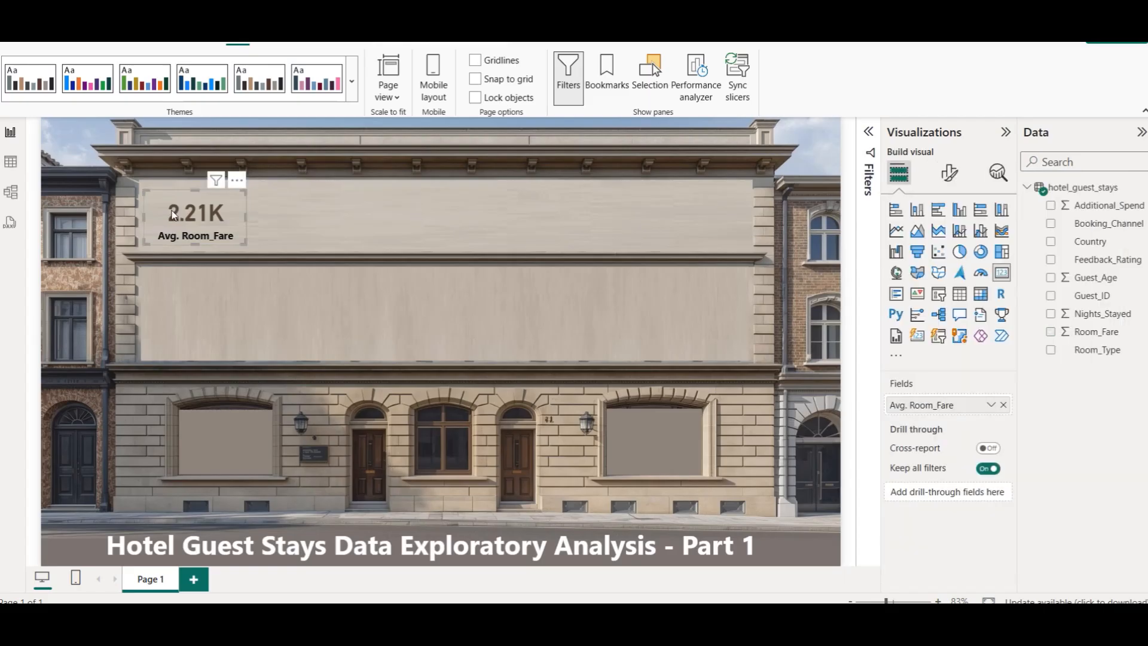
pyautogui.click(949, 173)
pyautogui.click(948, 239)
pyautogui.click(932, 335)
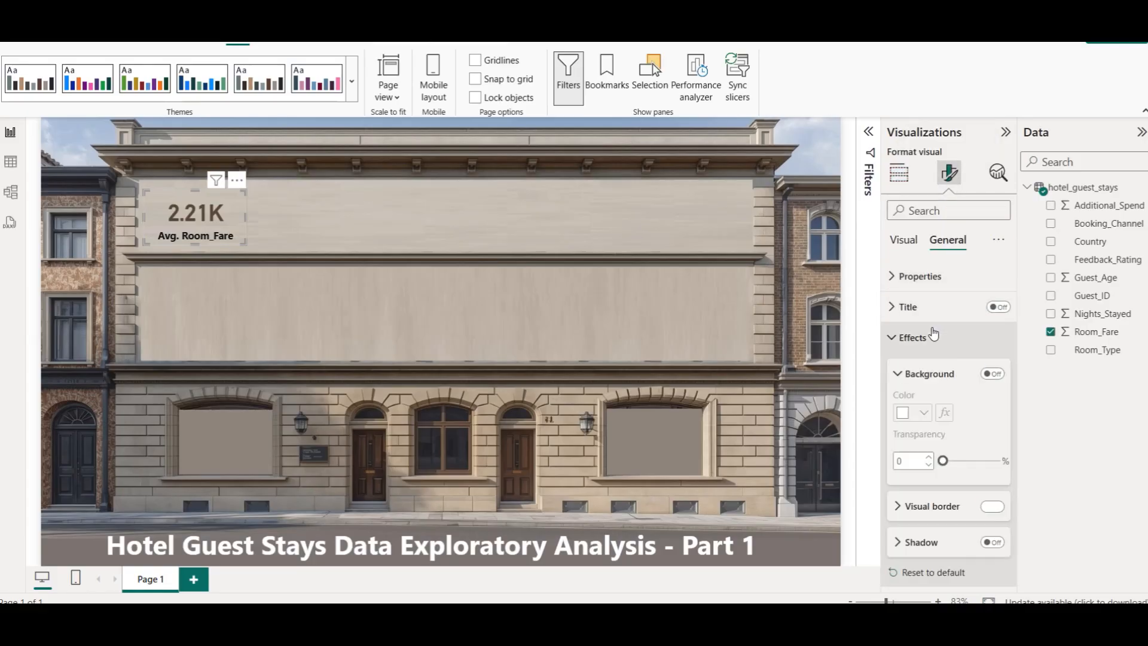
pyautogui.scroll(-2, 930, 442)
pyautogui.click(932, 431)
pyautogui.scroll(-2, 932, 431)
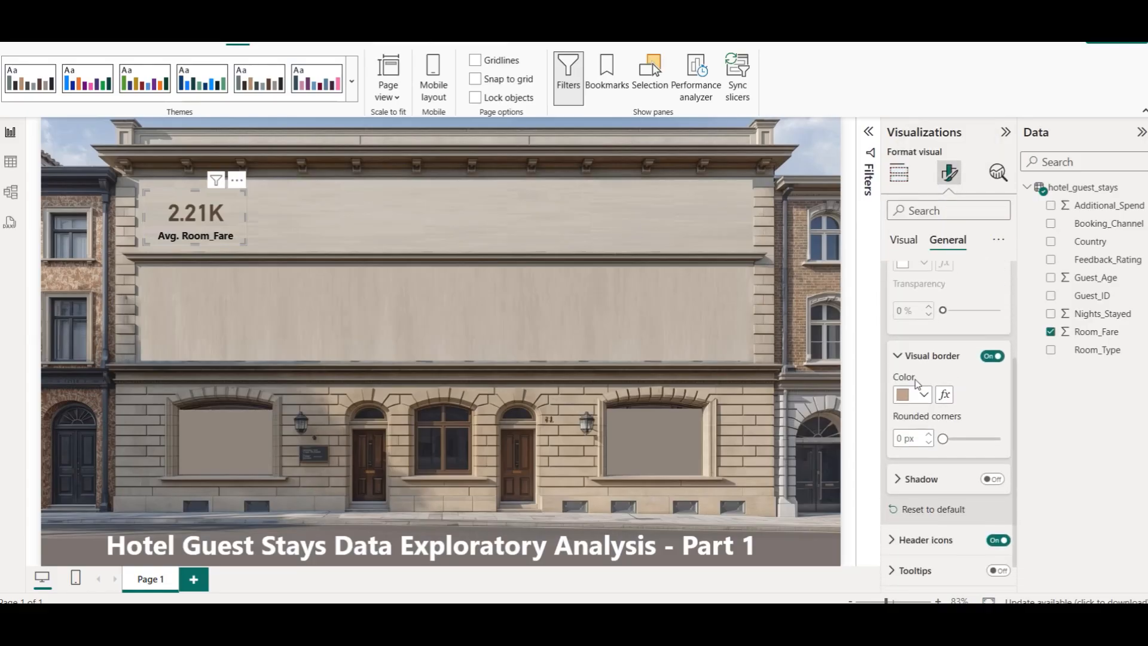
pyautogui.click(923, 394)
pyautogui.click(998, 276)
# Step: Round the corners of the card's border to 12 px, turn on its shadow and deselect it
pyautogui.click(899, 440)
pyautogui.write('12')
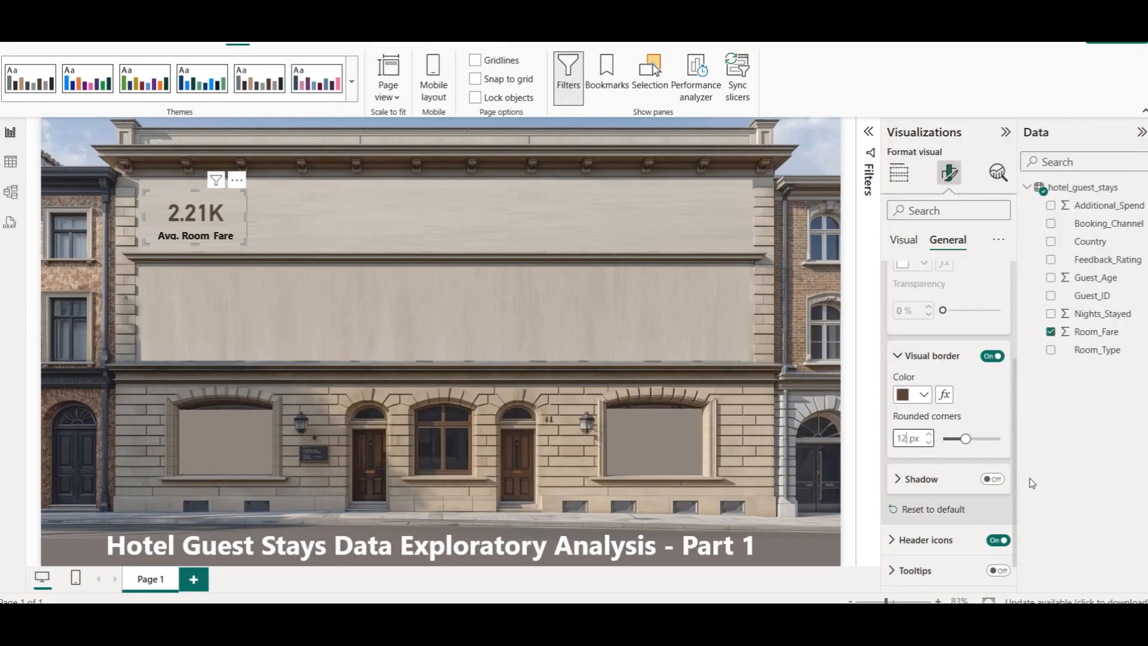
pyautogui.click(321, 231)
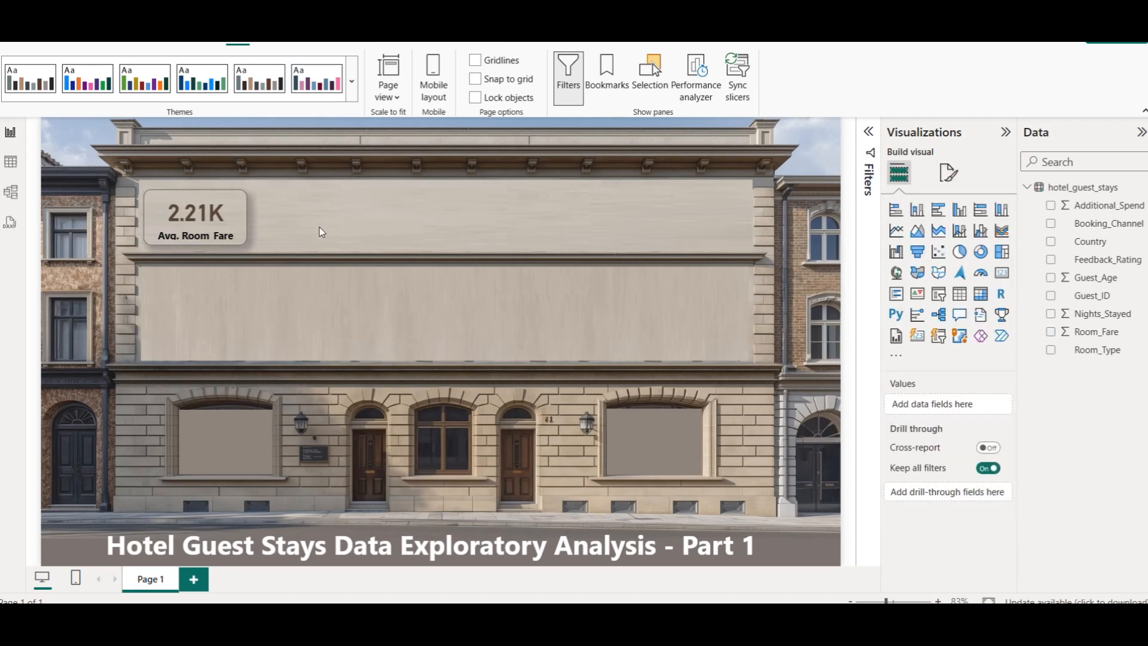
# Step: Move the average room fare card up slightly and increase its height so the label fits inside
pyautogui.click(210, 232)
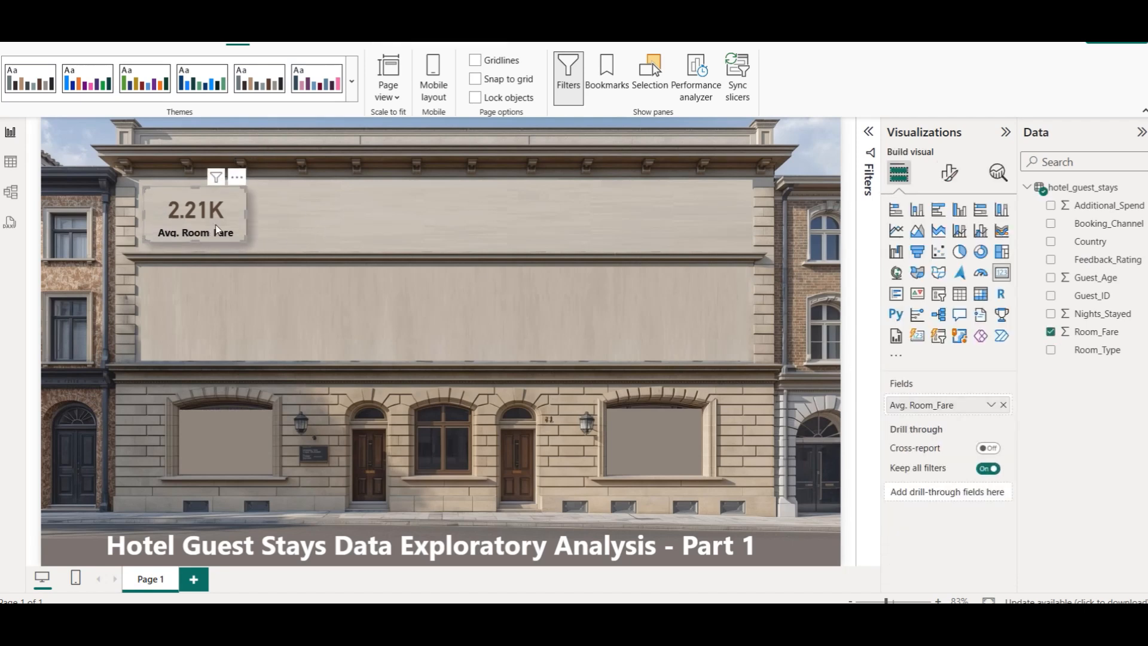
pyautogui.click(302, 220)
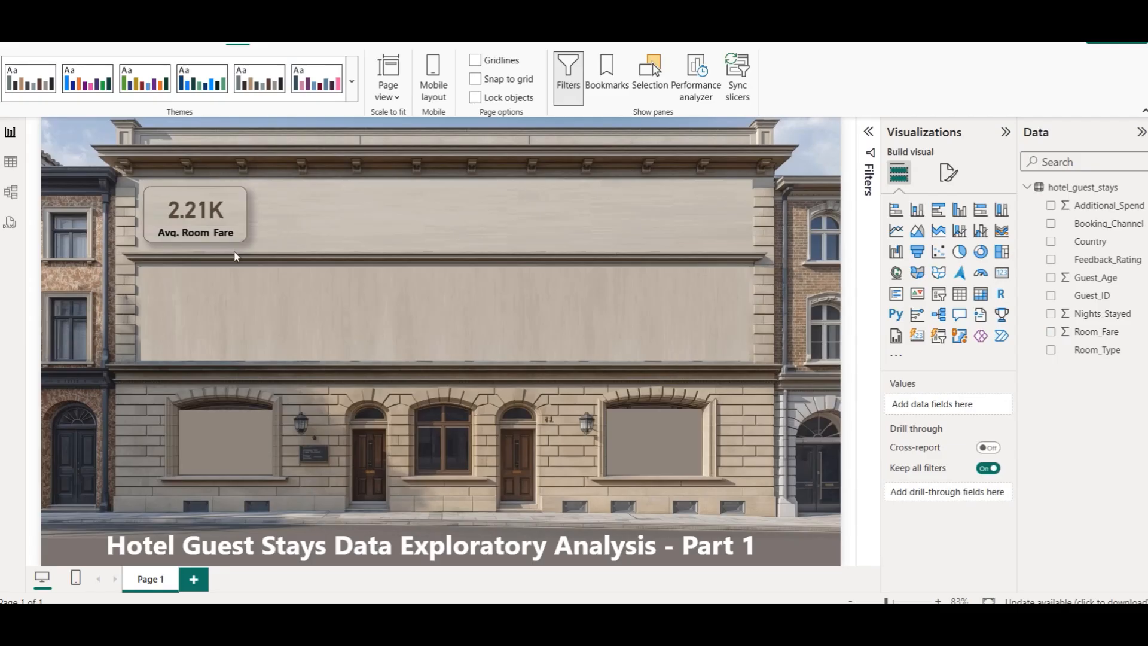
pyautogui.click(208, 227)
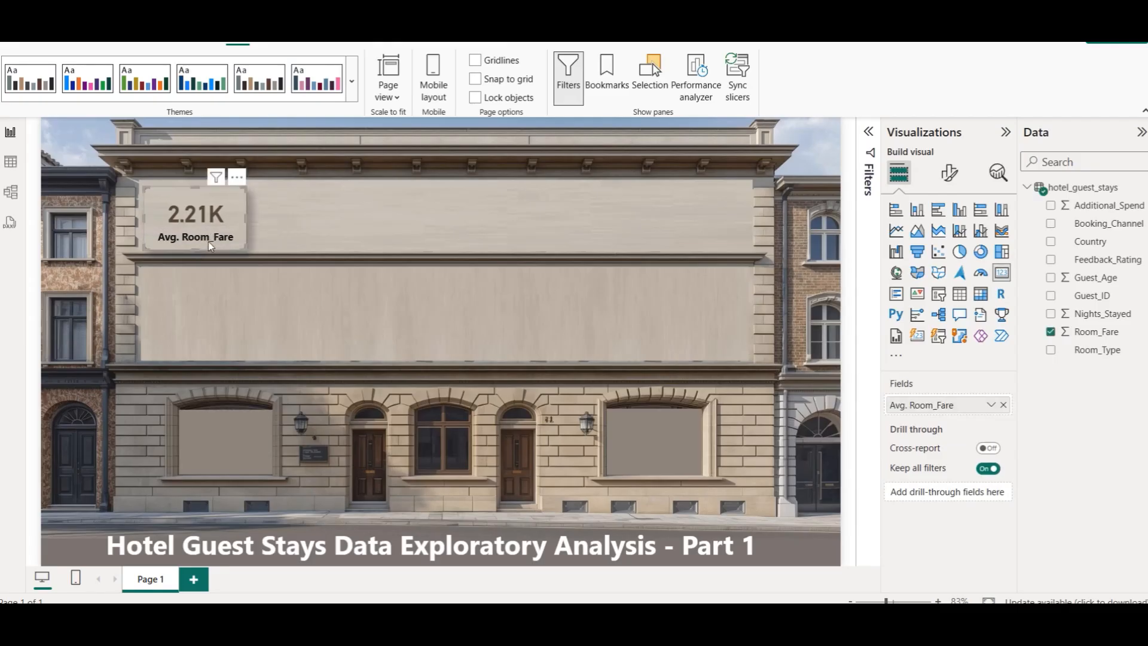
pyautogui.click(297, 224)
pyautogui.click(208, 220)
pyautogui.hotkey('ctrl', 'c')
pyautogui.hotkey('ctrl', 'v')
pyautogui.moveTo(208, 220); pyautogui.dragTo(306, 220)
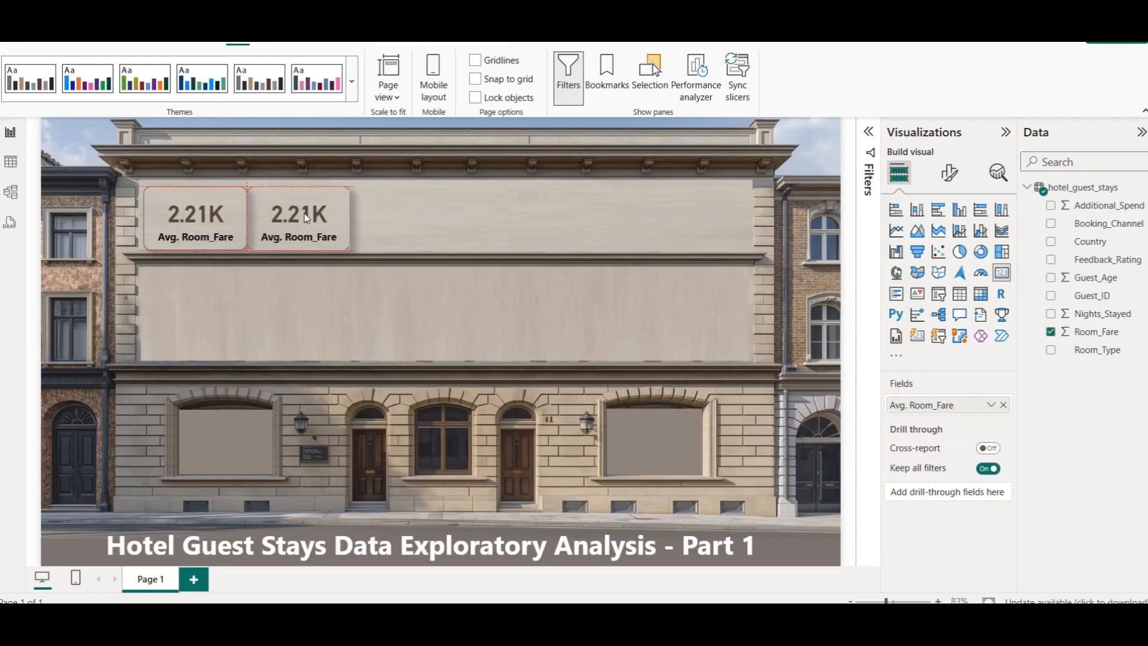
pyautogui.hotkey('ctrl', 'z')
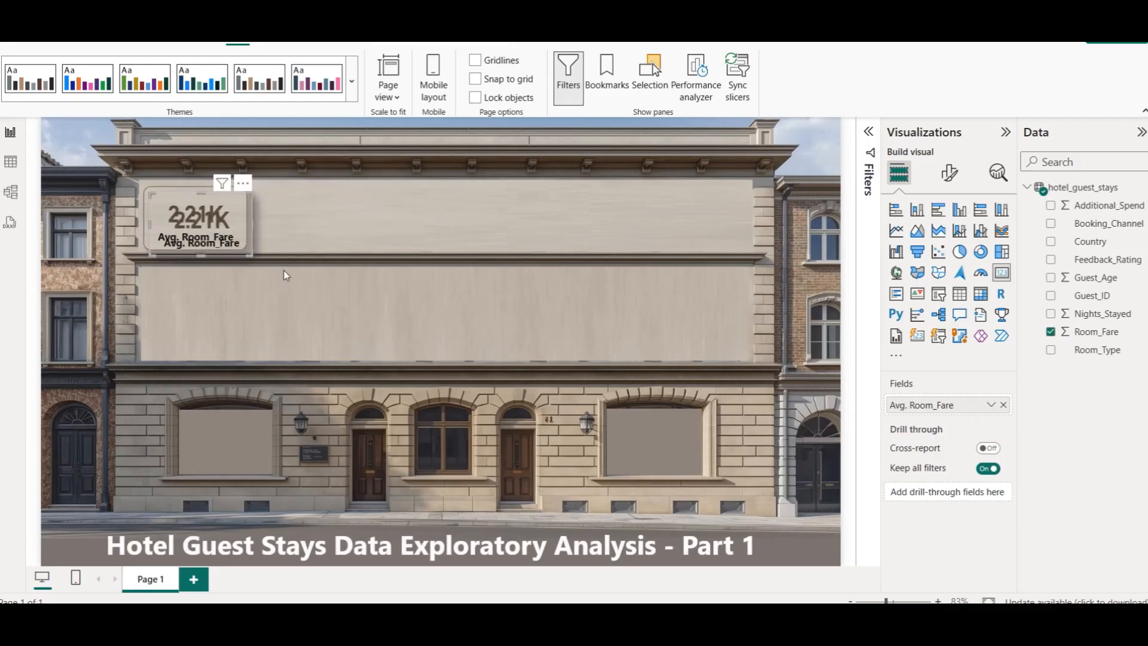
pyautogui.hotkey('ctrl', 'z')
# Step: Nudge the average room fare card up slightly within the upper facade band
pyautogui.press('Up')
pyautogui.press('Up')
pyautogui.press('Up')
pyautogui.press('Up')
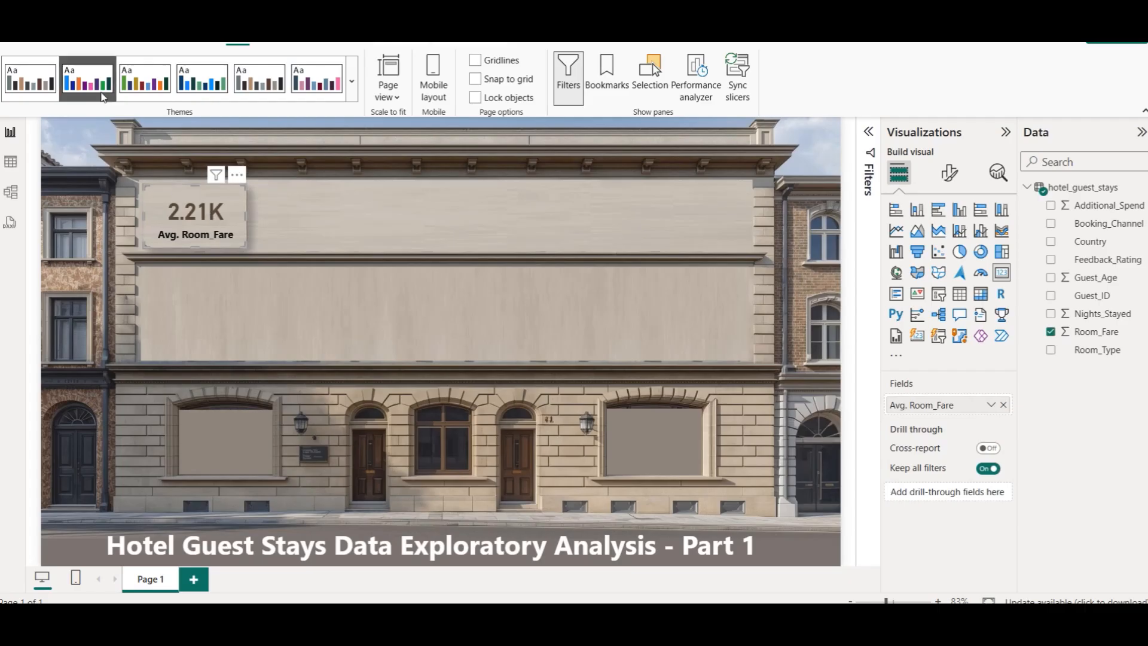
# Step: Make four copies of the average room fare card and line them up in one row beside the original
pyautogui.click(81, 37)
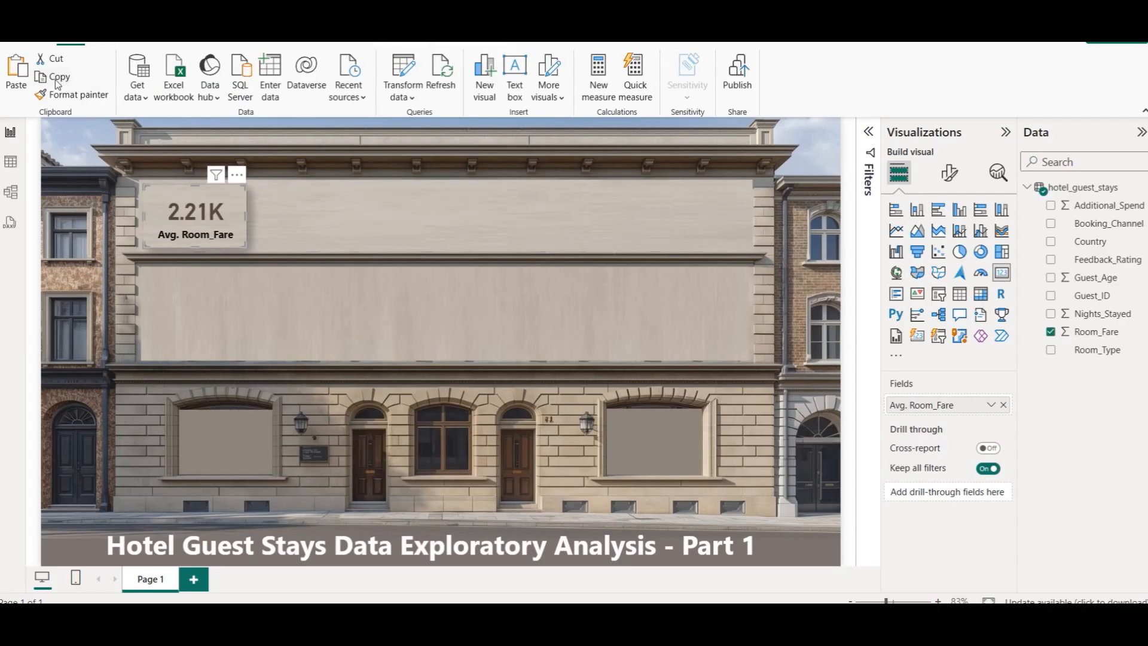
pyautogui.click(7, 84)
pyautogui.moveTo(207, 214); pyautogui.dragTo(319, 218)
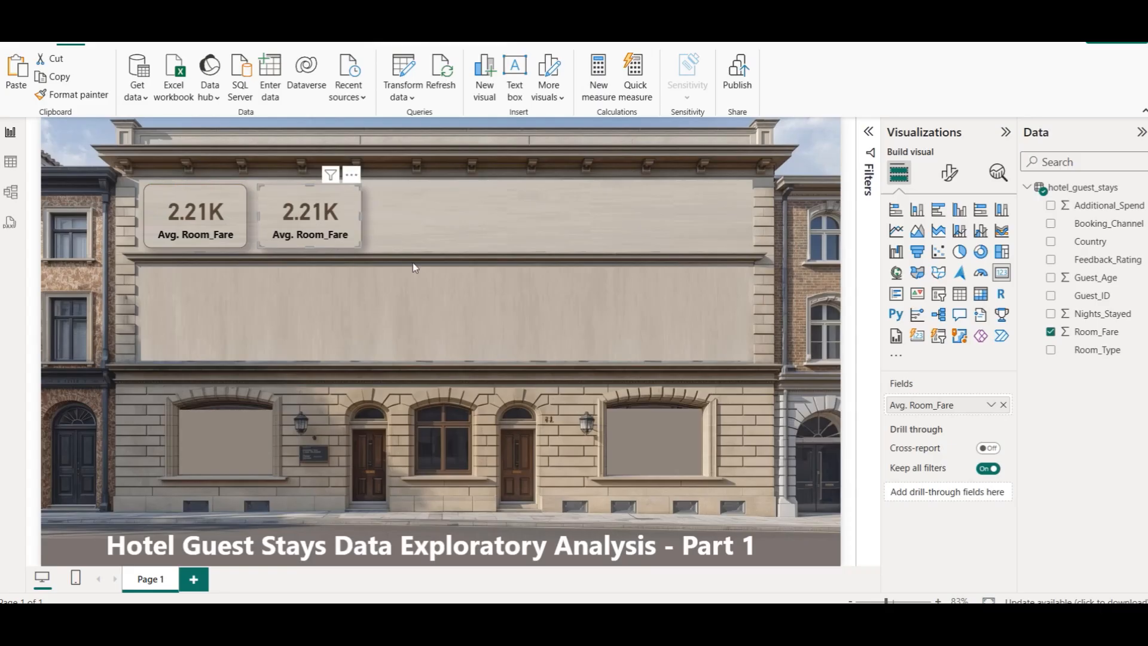
pyautogui.hotkey('ctrl', 'v')
pyautogui.moveTo(193, 222); pyautogui.dragTo(426, 221)
pyautogui.hotkey('ctrl', 'v')
pyautogui.moveTo(202, 213); pyautogui.dragTo(554, 212)
pyautogui.hotkey('ctrl', 'v')
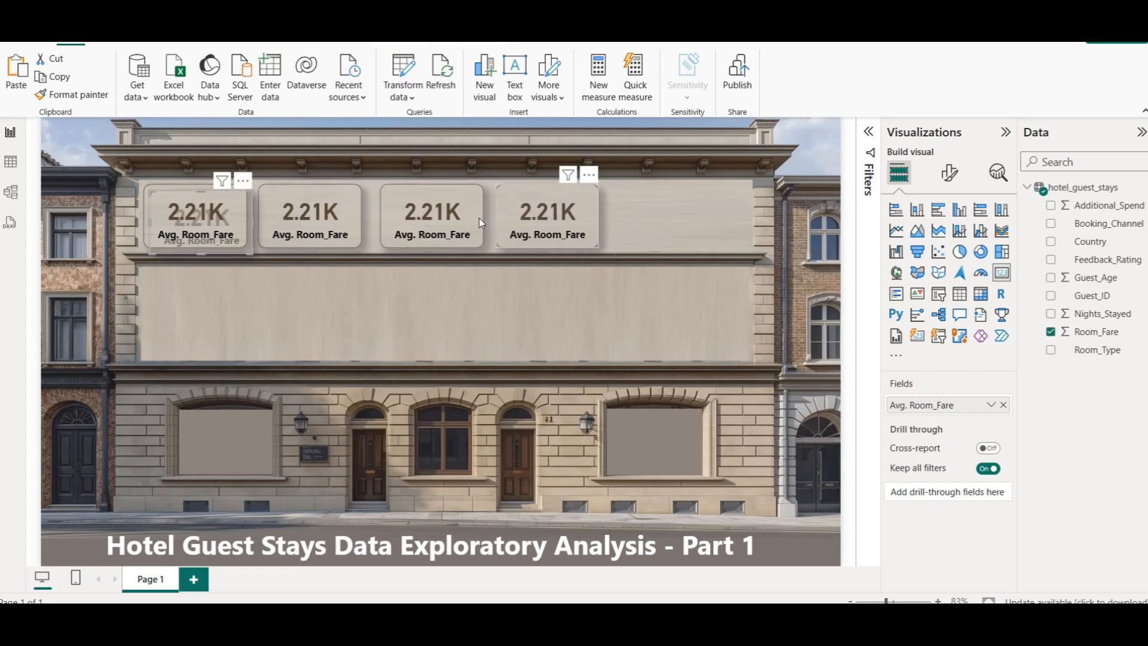
pyautogui.moveTo(215, 222); pyautogui.dragTo(698, 210)
# Step: Shift the second, third and fourth cards slightly to even out the spacing between the five cards
pyautogui.moveTo(581, 216); pyautogui.dragTo(589, 218)
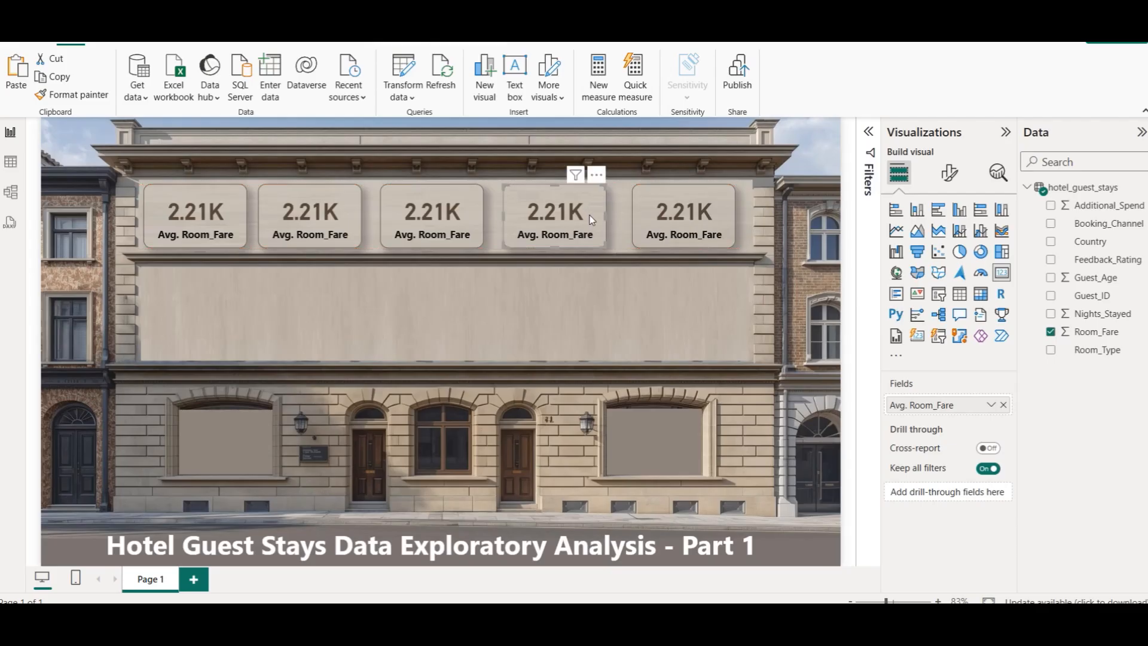
pyautogui.click(488, 322)
pyautogui.click(442, 223)
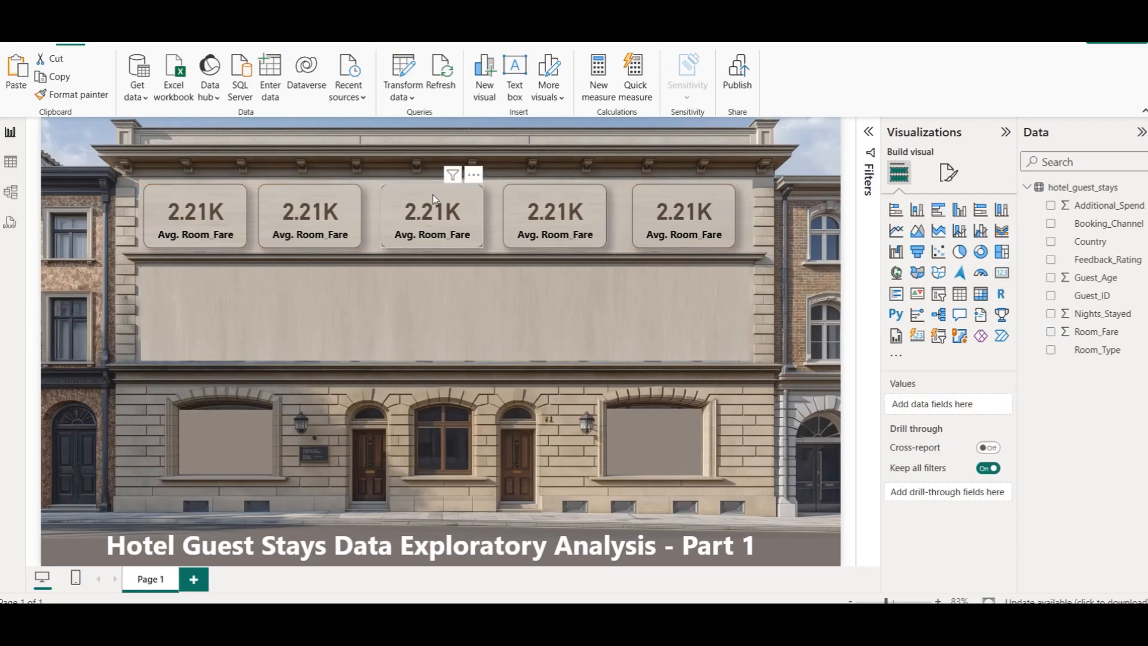
pyautogui.click(456, 274)
pyautogui.moveTo(317, 230); pyautogui.dragTo(320, 230)
pyautogui.click(488, 319)
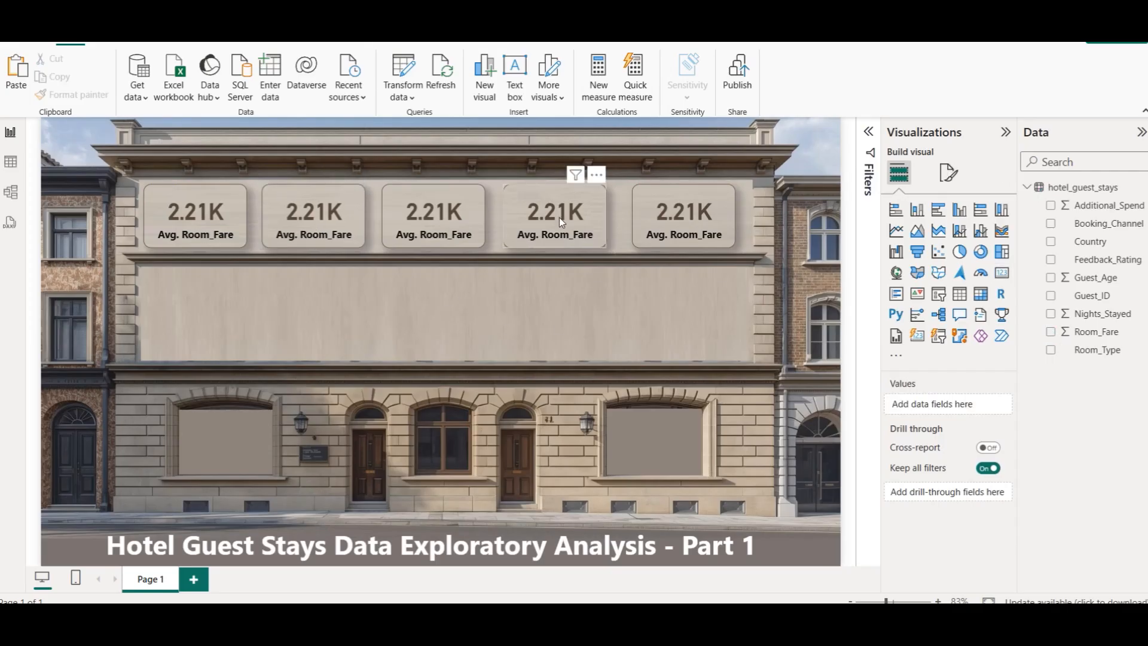
pyautogui.moveTo(559, 217); pyautogui.dragTo(562, 217)
pyautogui.click(586, 331)
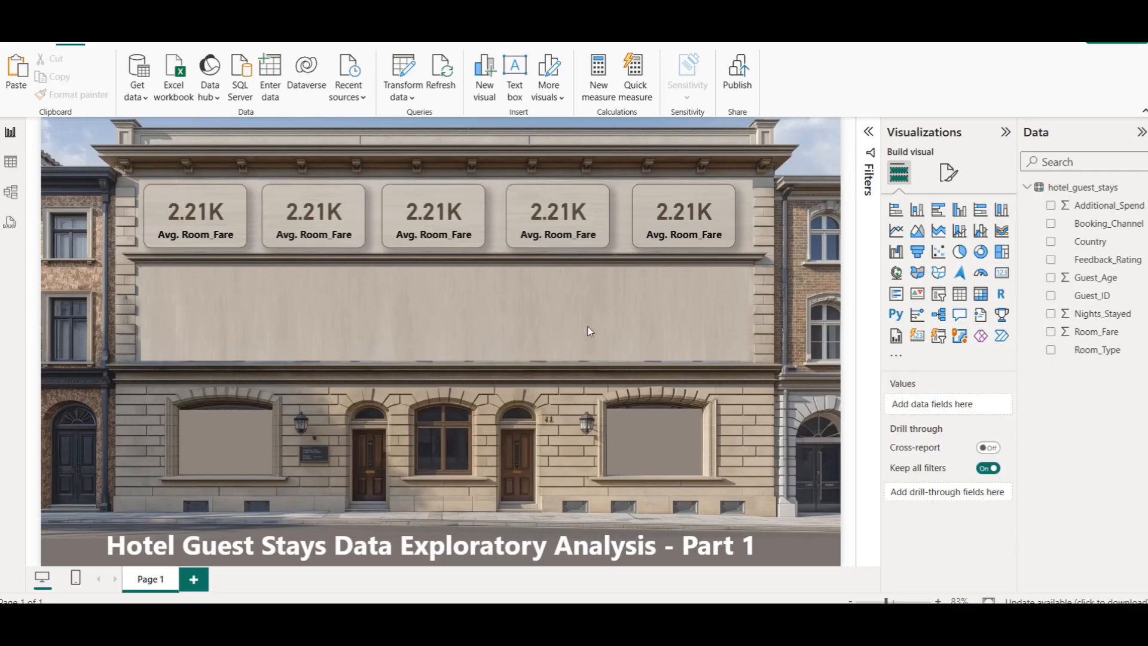
# Step: Replace the second card's Room_Fare field with Nights_Stayed and aggregate it as Average
pyautogui.click(305, 232)
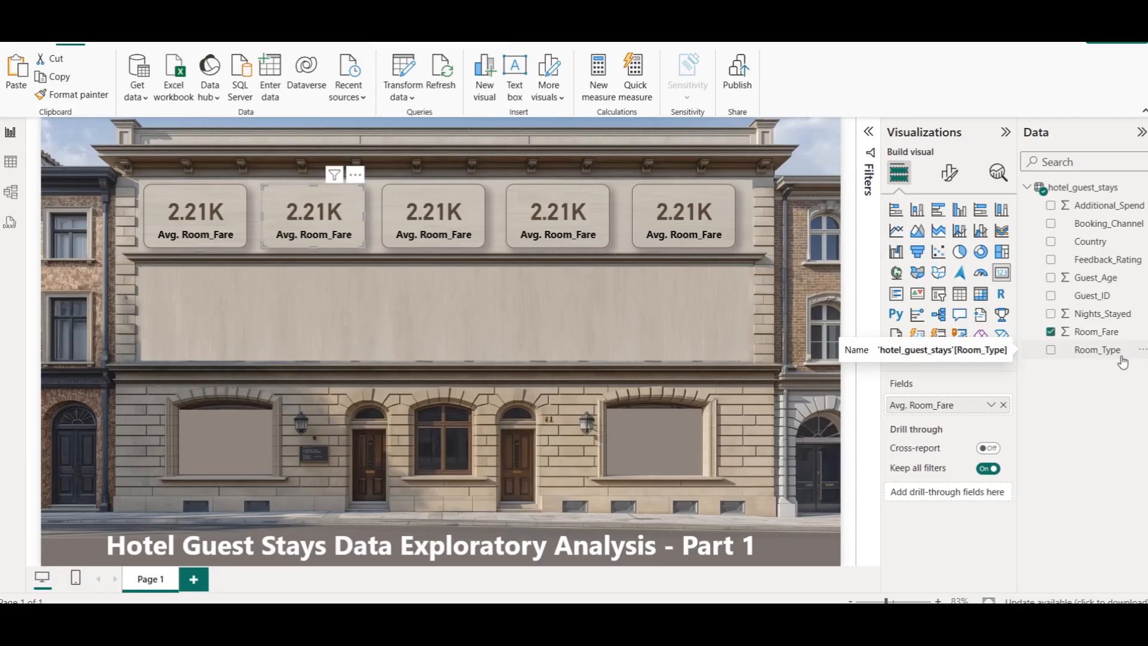
pyautogui.click(1051, 331)
pyautogui.click(1051, 314)
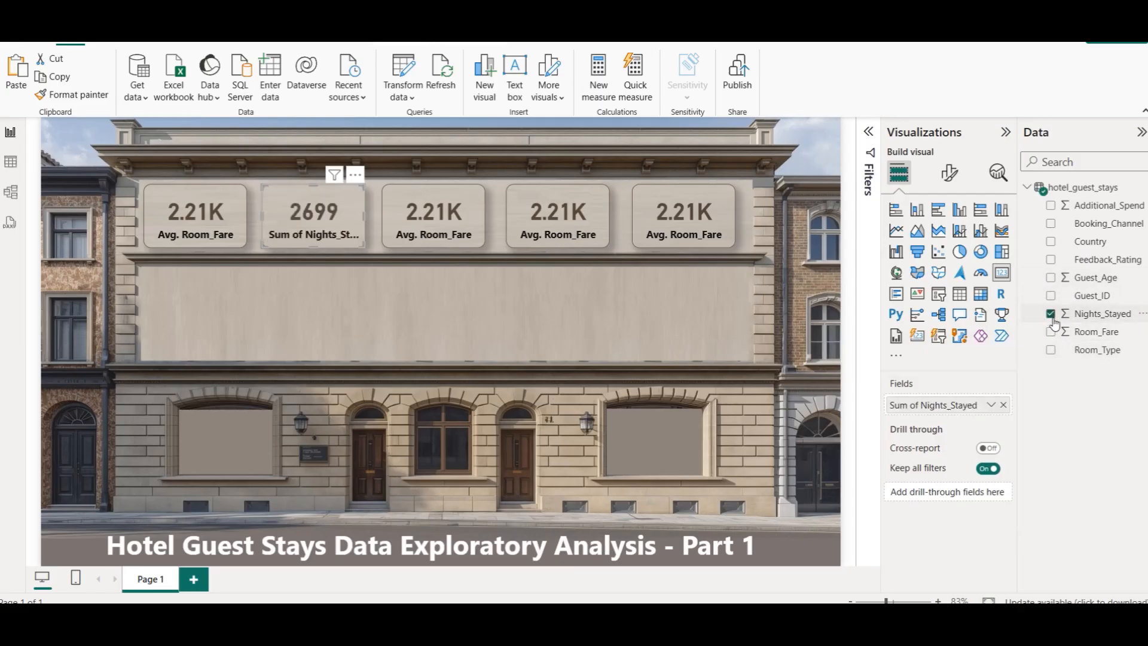
pyautogui.click(991, 404)
pyautogui.click(1035, 246)
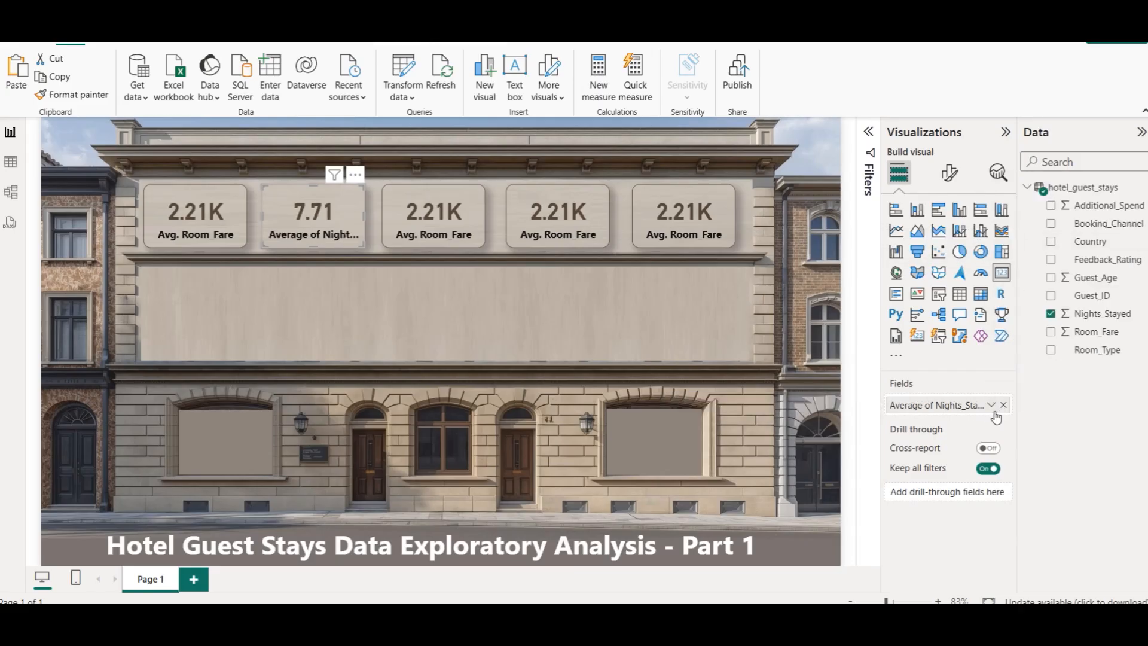
# Step: Rename the second card's field for this visual as "Avg. Nights_Stayed"
pyautogui.click(992, 406)
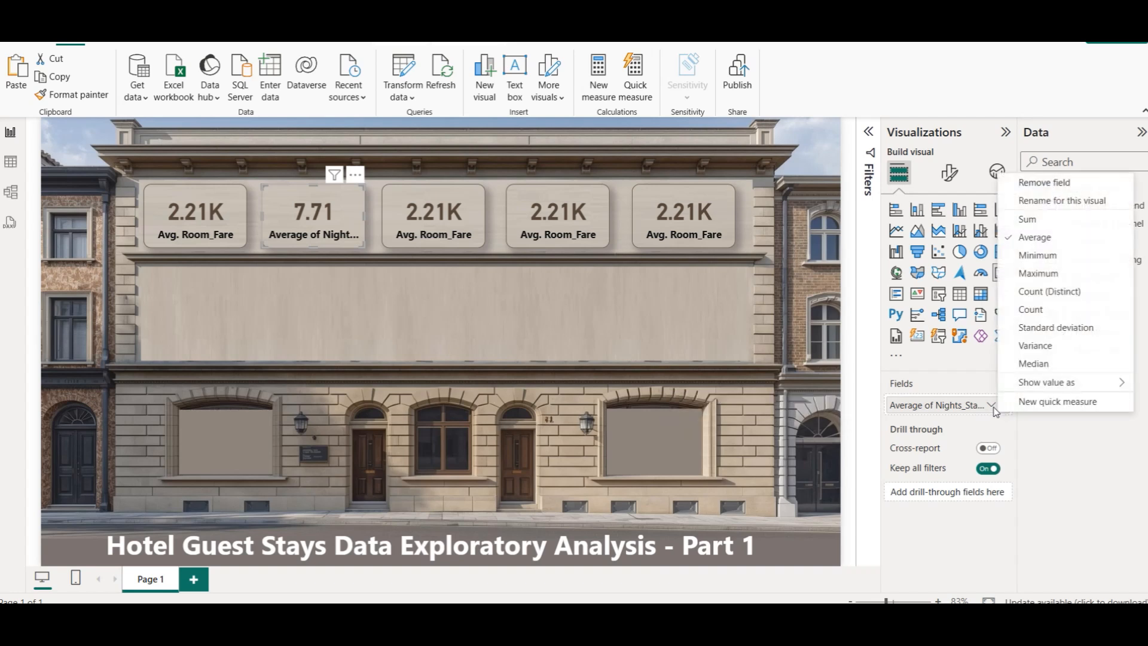
pyautogui.click(1063, 201)
pyautogui.press('Home')
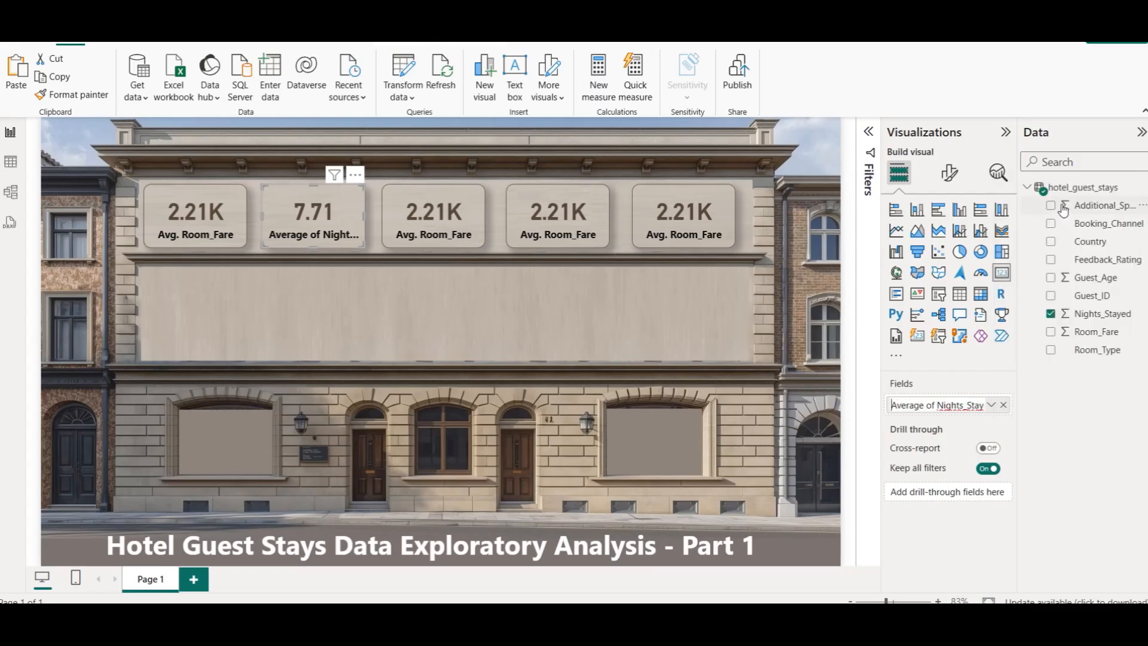
pyautogui.hotkey('shift', 'Right')
pyautogui.hotkey('shift', 'Right')
pyautogui.hotkey('shift', 'Right')
pyautogui.hotkey('shift', 'Right')
pyautogui.hotkey('shift', 'Right')
pyautogui.hotkey('shift', 'Right')
pyautogui.hotkey('shift', 'Right')
pyautogui.hotkey('shift', 'Right')
pyautogui.hotkey('shift', 'Right')
pyautogui.hotkey('shift', 'Right')
pyautogui.hotkey('shift', 'Right')
pyautogui.write('Avg.')
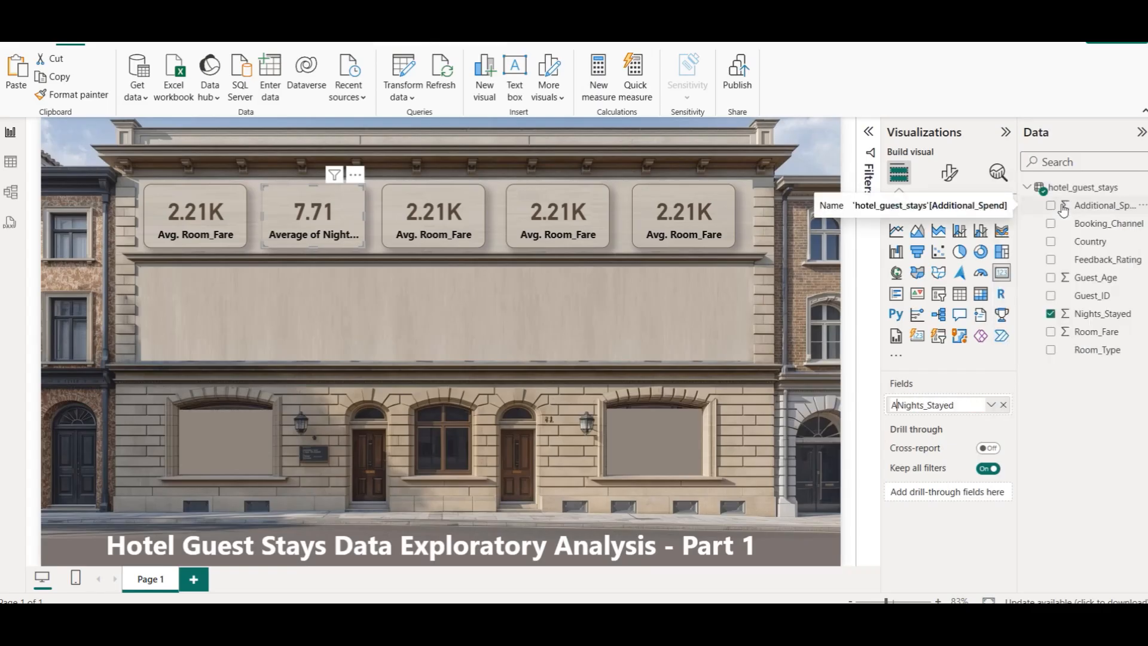
pyautogui.press('Return')
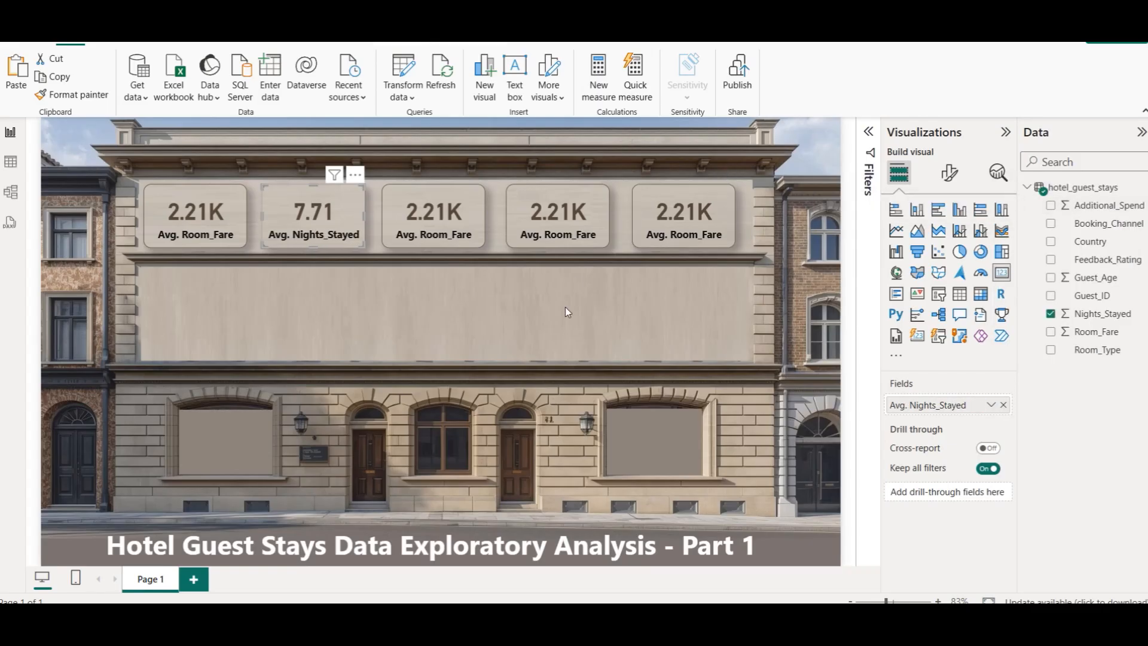
# Step: Replace the third card's Room_Fare field with Guest_Age and aggregate it as Average
pyautogui.click(418, 225)
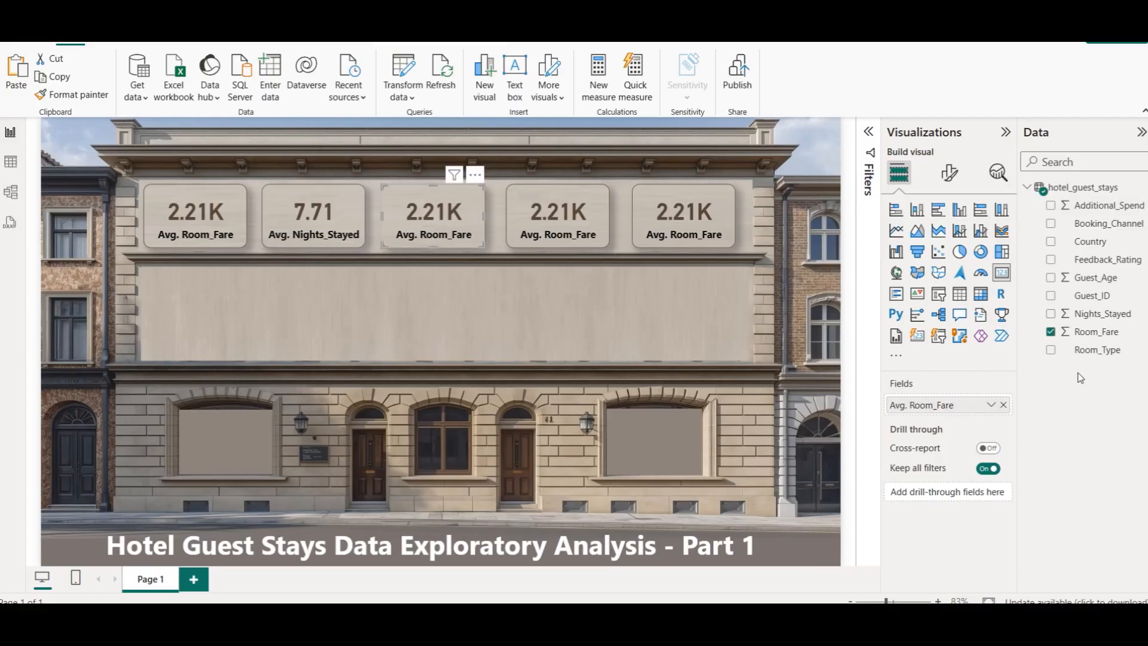
pyautogui.click(1003, 404)
pyautogui.moveTo(1085, 278); pyautogui.dragTo(963, 405)
pyautogui.click(993, 406)
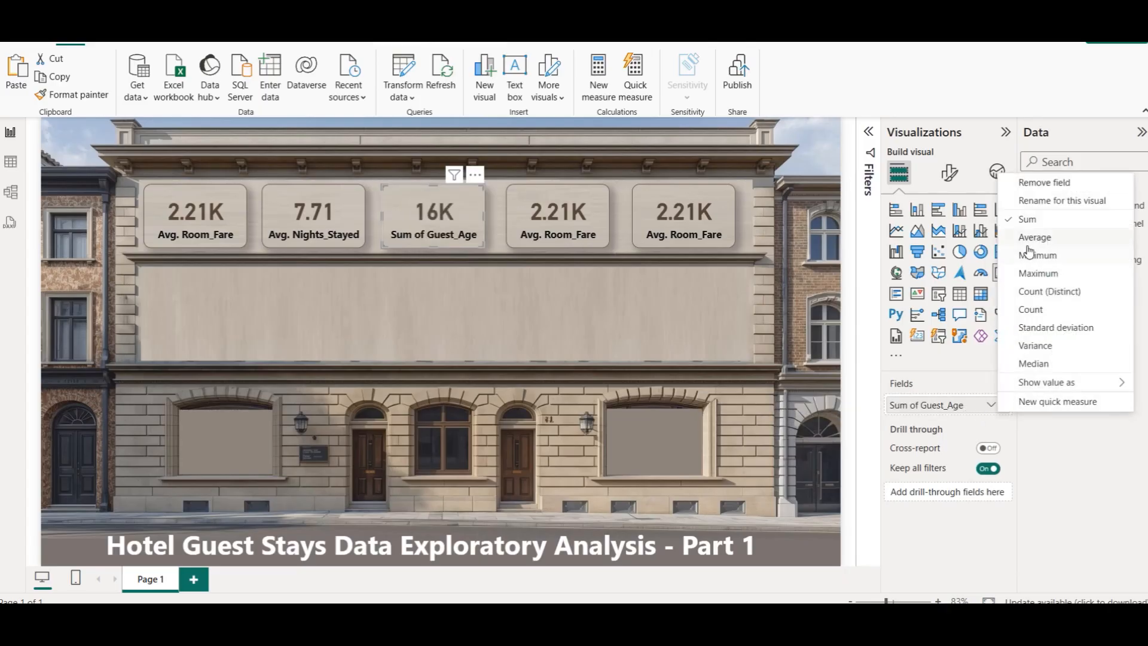
pyautogui.click(1027, 239)
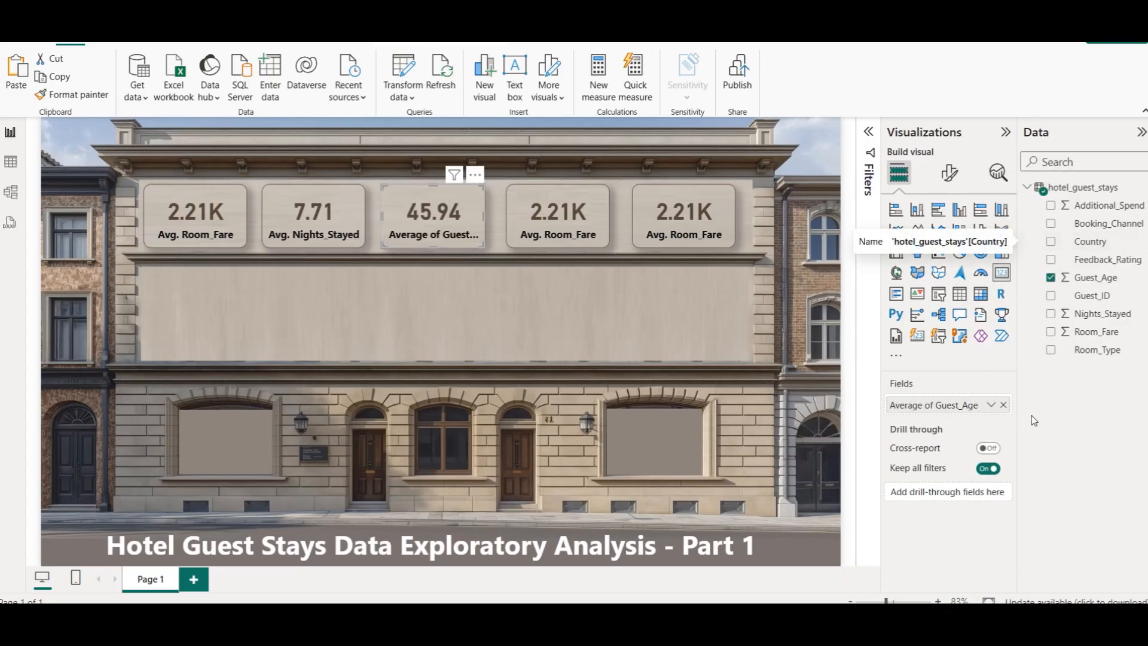
# Step: Rename the third card's field for this visual as "Avg. Guest_Age" and deselect the card
pyautogui.click(992, 406)
pyautogui.click(1062, 200)
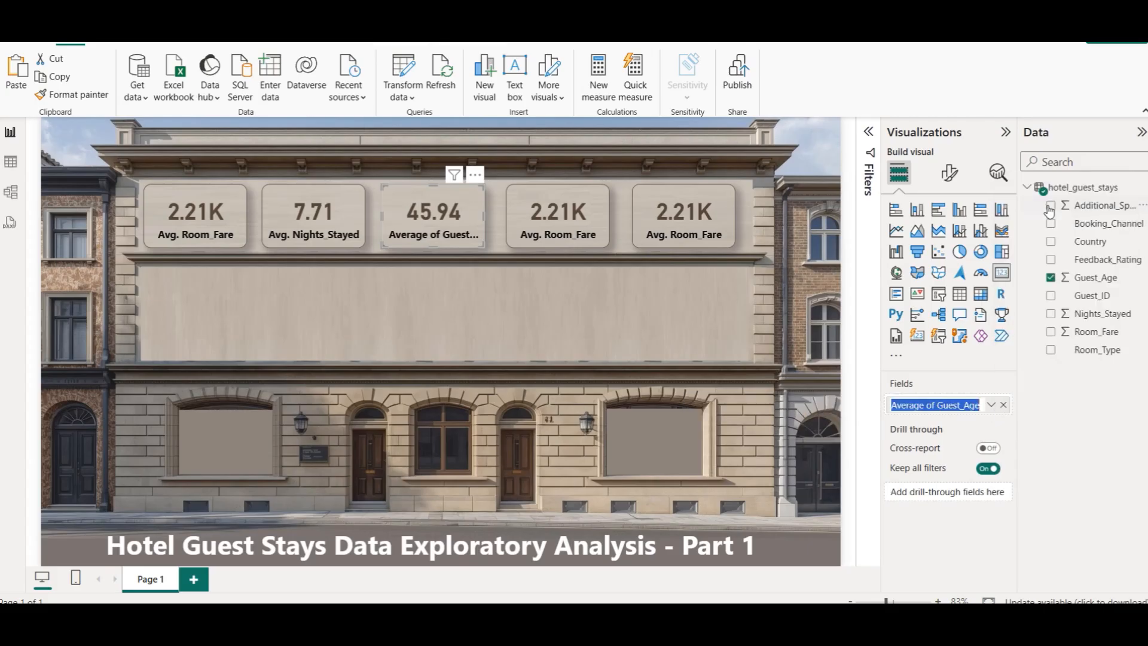
pyautogui.hotkey('shift', 'Right')
pyautogui.hotkey('shift', 'Right')
pyautogui.hotkey('shift', 'Right')
pyautogui.hotkey('shift', 'Right')
pyautogui.hotkey('shift', 'Right')
pyautogui.hotkey('shift', 'Right')
pyautogui.write('Avg.')
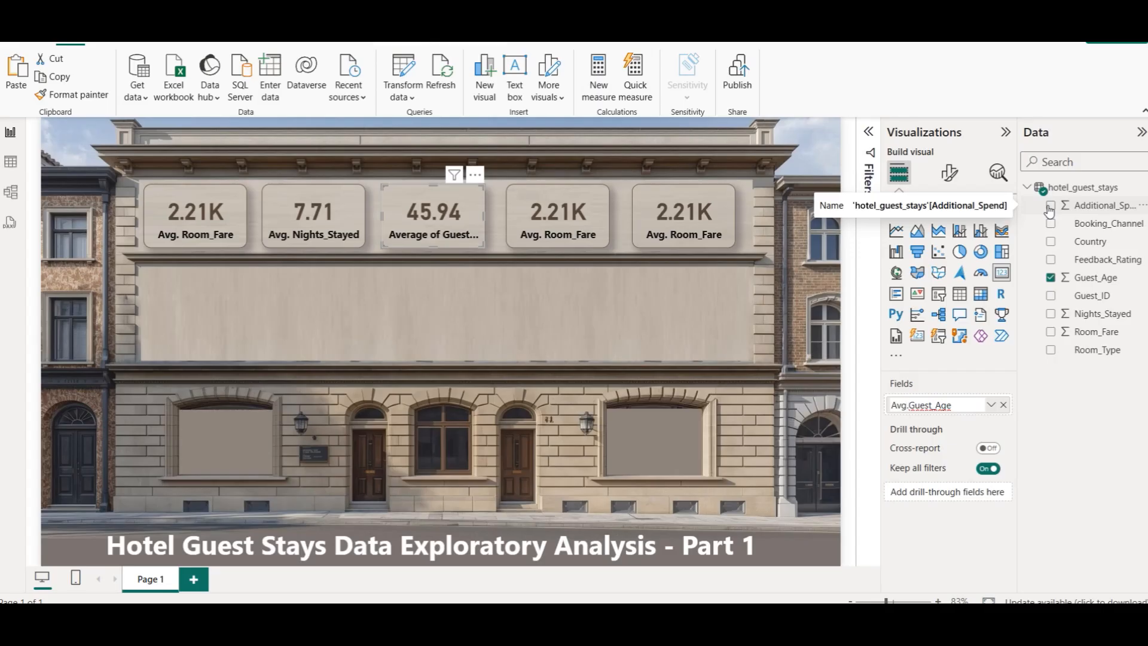
pyautogui.press('Return')
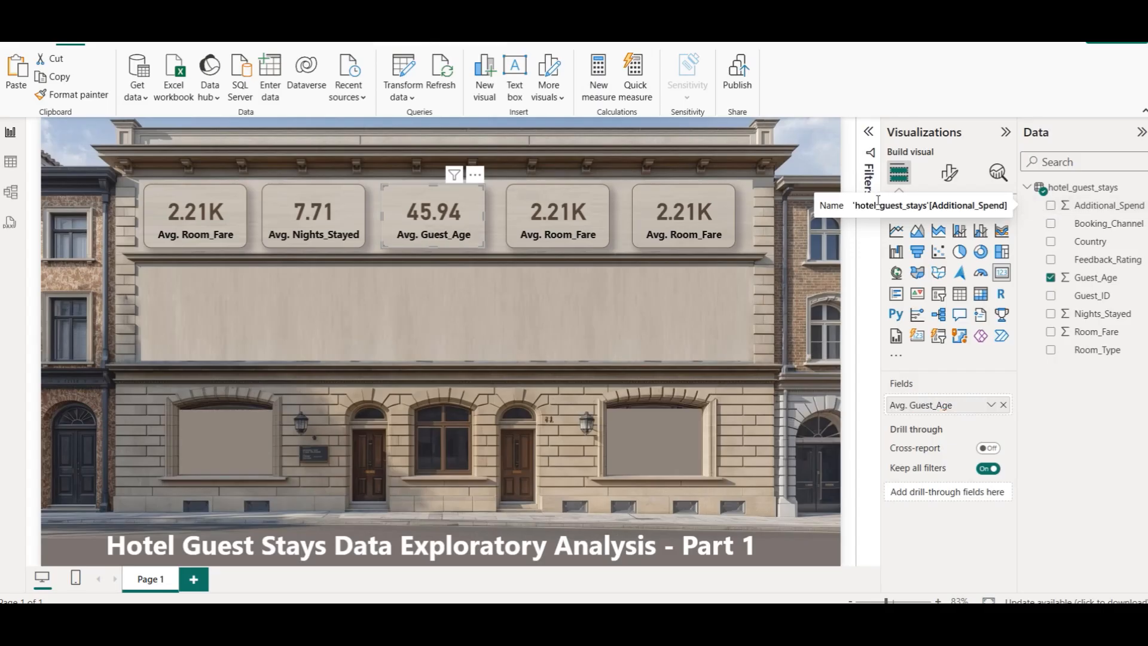
pyautogui.click(681, 354)
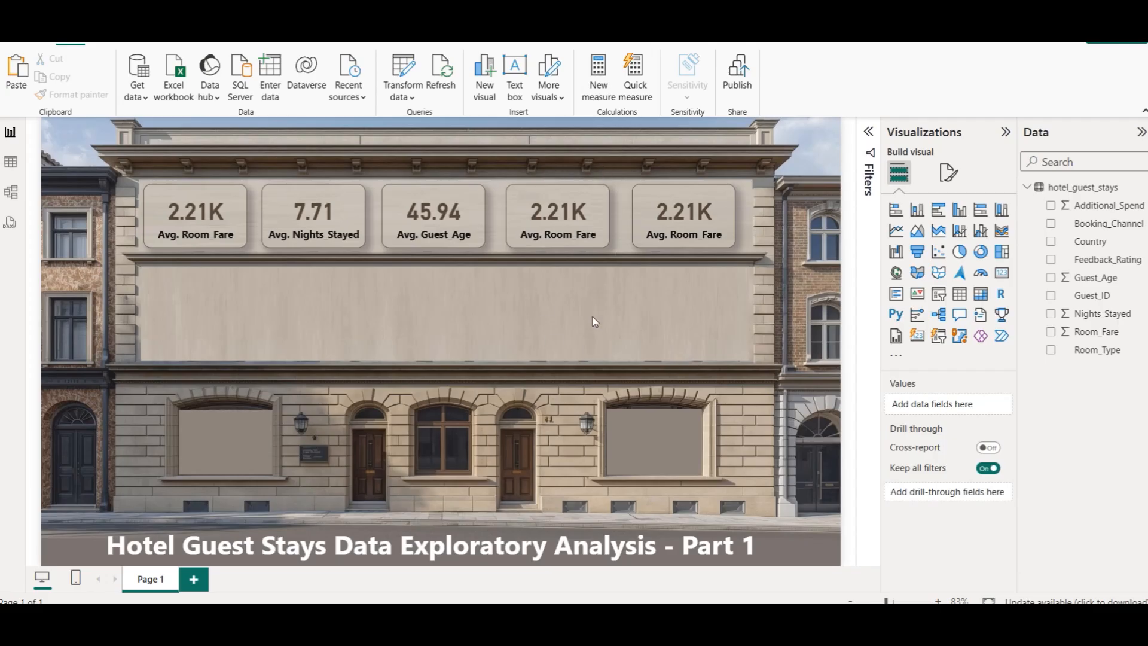
# Step: Nudge the fourth and third cards slightly toward the fifth to refine the row's spacing
pyautogui.click(685, 215)
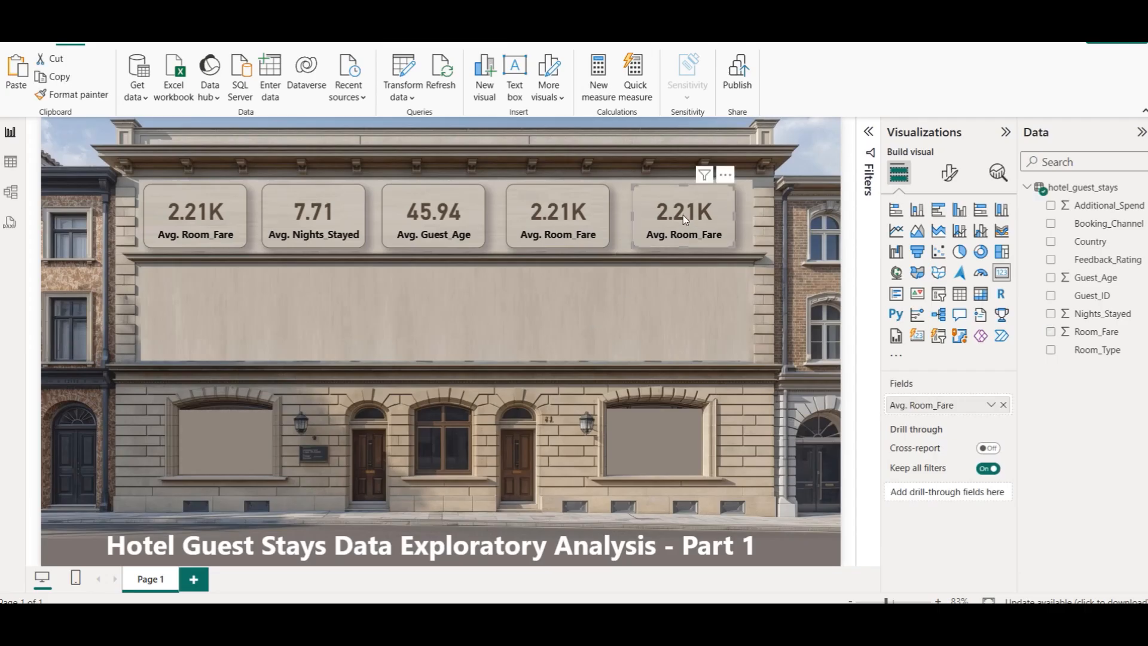
pyautogui.click(568, 227)
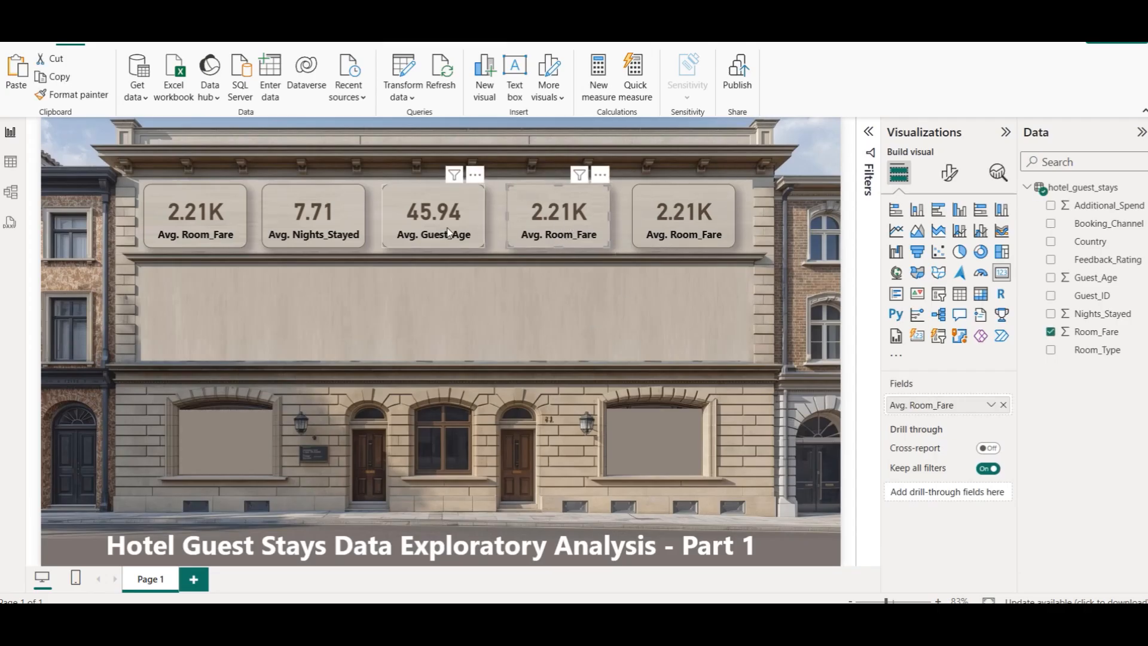
pyautogui.click(433, 230)
pyautogui.click(543, 317)
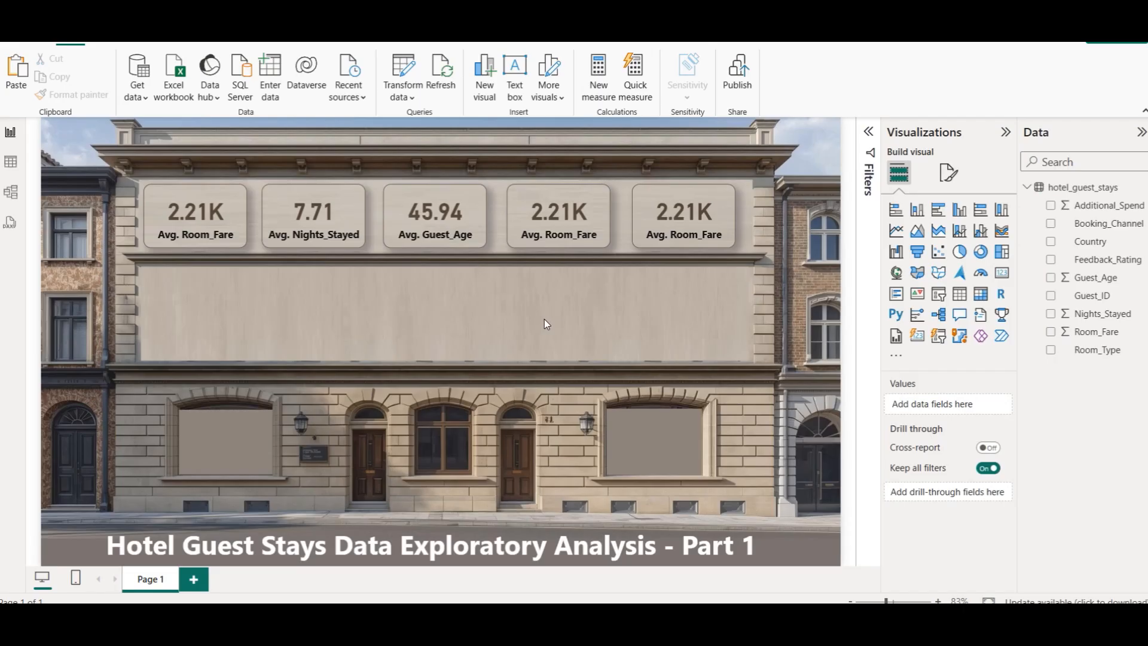
# Step: Replace the fourth card's Room_Fare field with Additional_Spend and aggregate it as Average
pyautogui.click(558, 216)
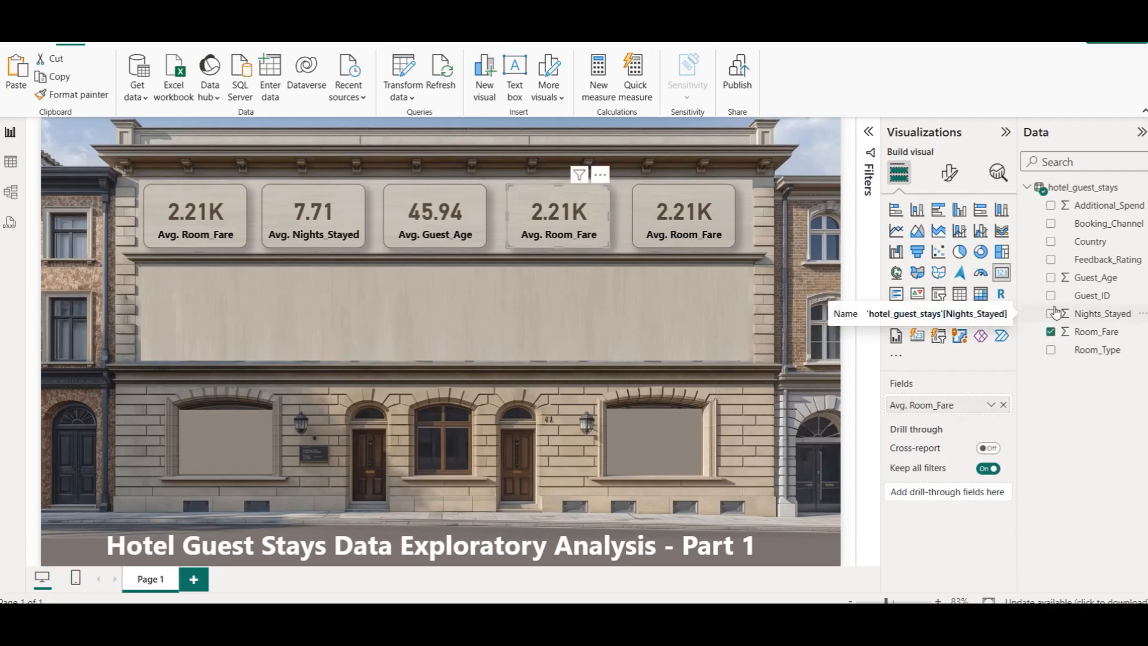
pyautogui.click(1003, 405)
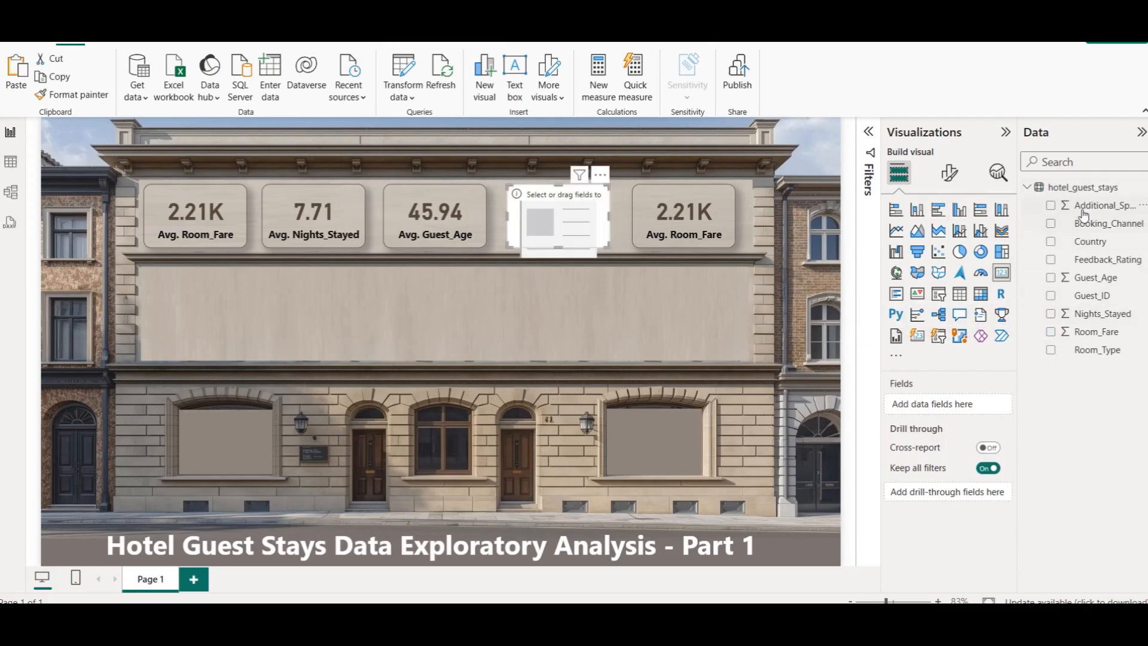
pyautogui.moveTo(944, 406); pyautogui.dragTo(946, 406)
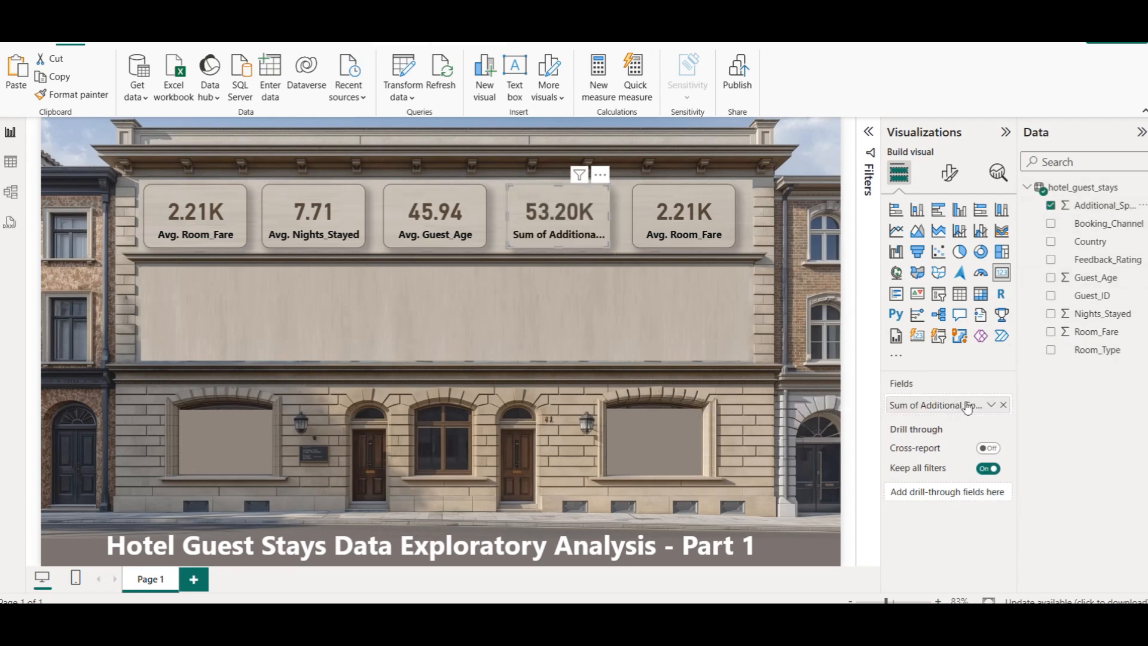
pyautogui.click(990, 405)
pyautogui.click(1031, 237)
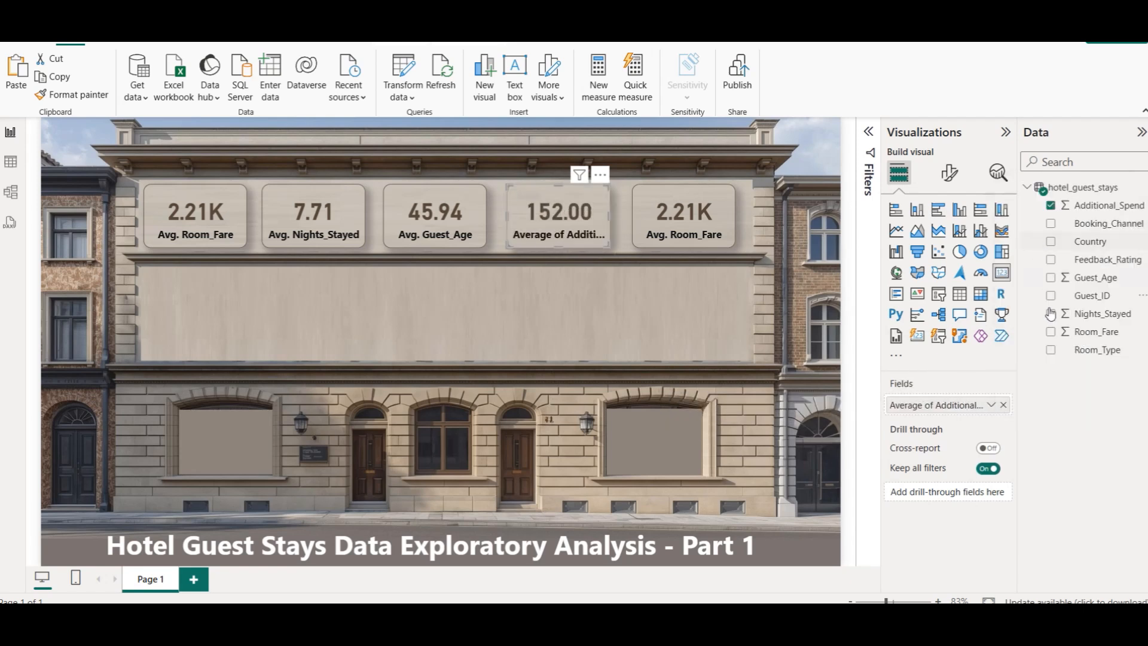
# Step: Rename the fourth card's field for this visual as "Avg. Additional_Spend" and deselect the card
pyautogui.click(990, 405)
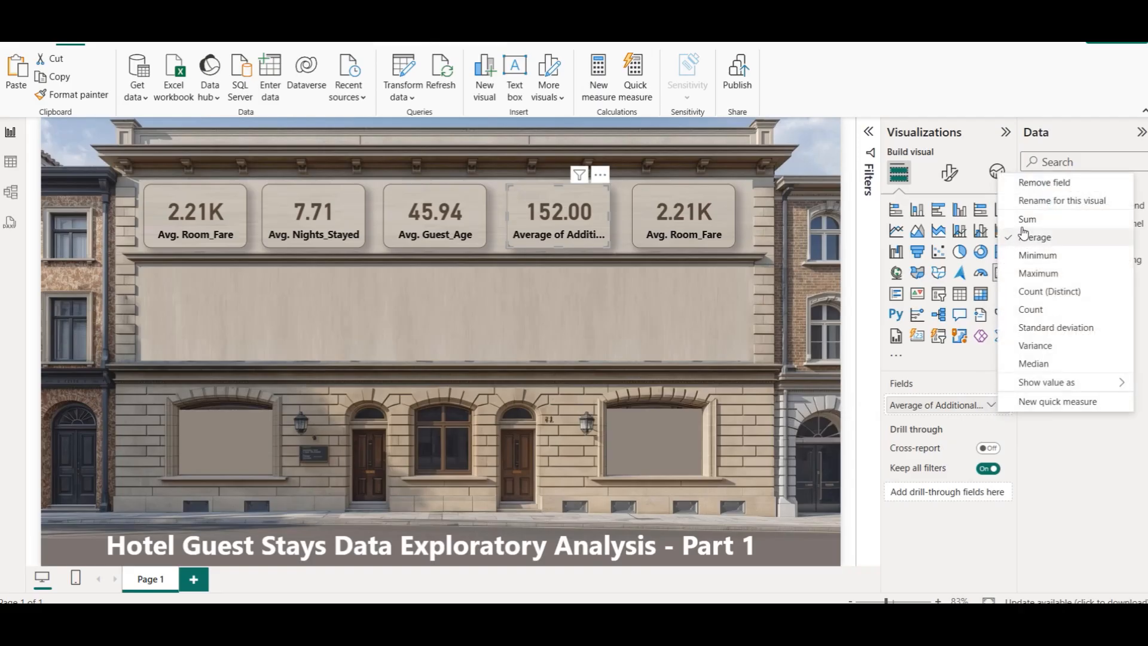
pyautogui.click(1033, 204)
pyautogui.press('Home')
pyautogui.hotkey('shift', 'Right')
pyautogui.hotkey('shift', 'Right')
pyautogui.hotkey('shift', 'Right')
pyautogui.hotkey('shift', 'Right')
pyautogui.hotkey('shift', 'Right')
pyautogui.hotkey('shift', 'Right')
pyautogui.hotkey('shift', 'Right')
pyautogui.hotkey('shift', 'Right')
pyautogui.hotkey('shift', 'Right')
pyautogui.hotkey('shift', 'Right')
pyautogui.hotkey('shift', 'Right')
pyautogui.write('Avg.')
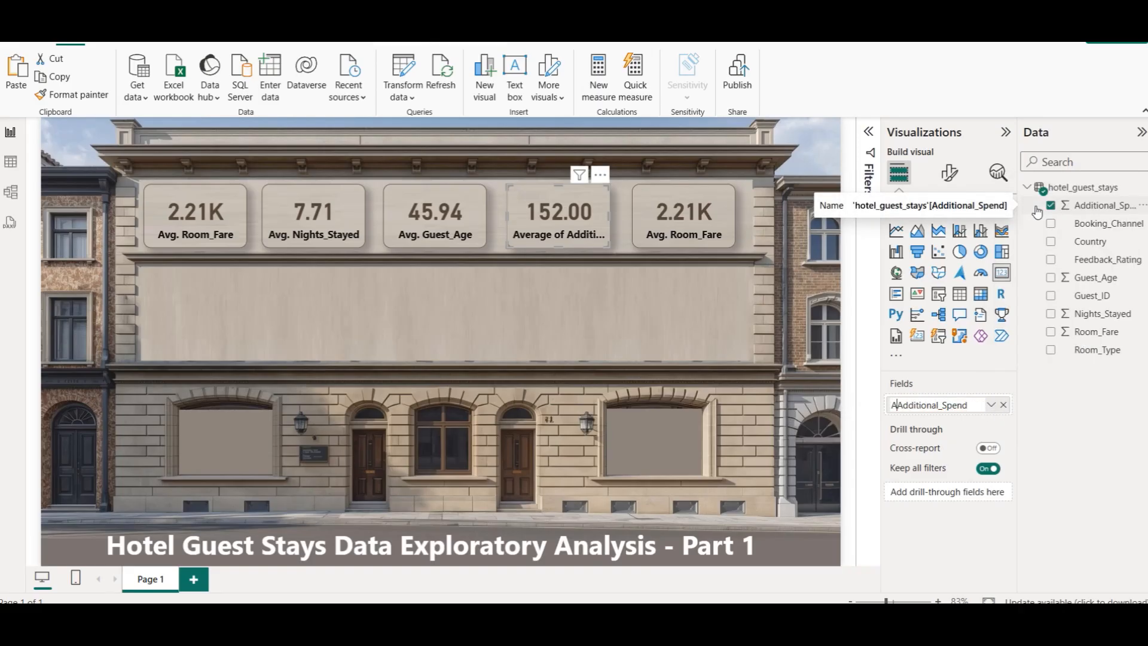
pyautogui.press('Return')
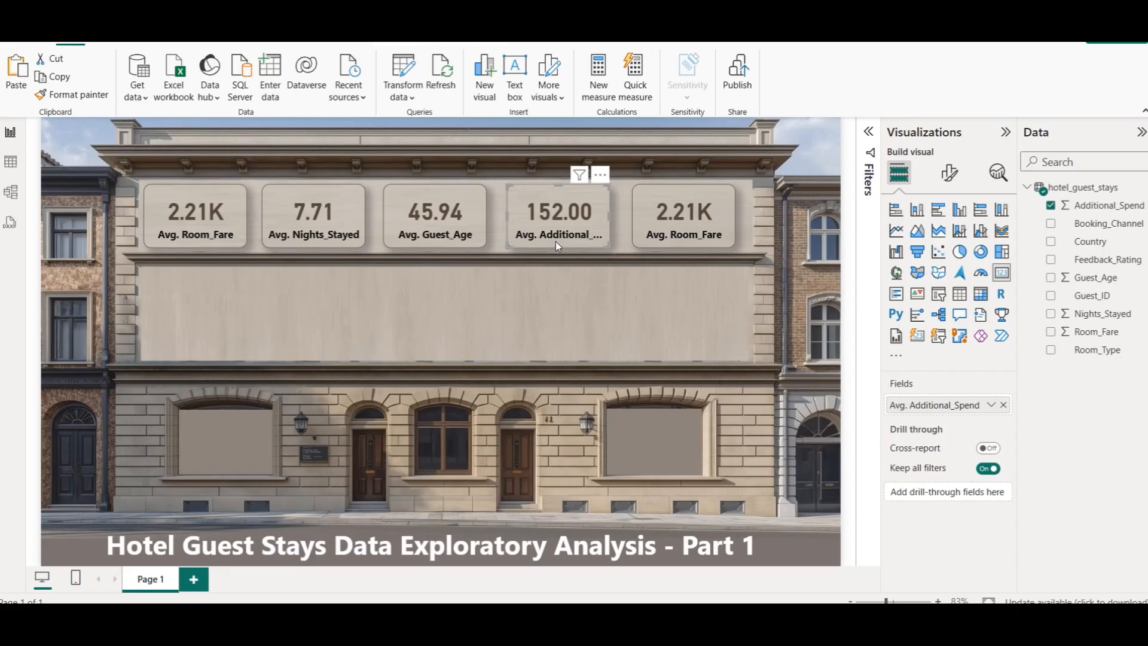
pyautogui.click(731, 321)
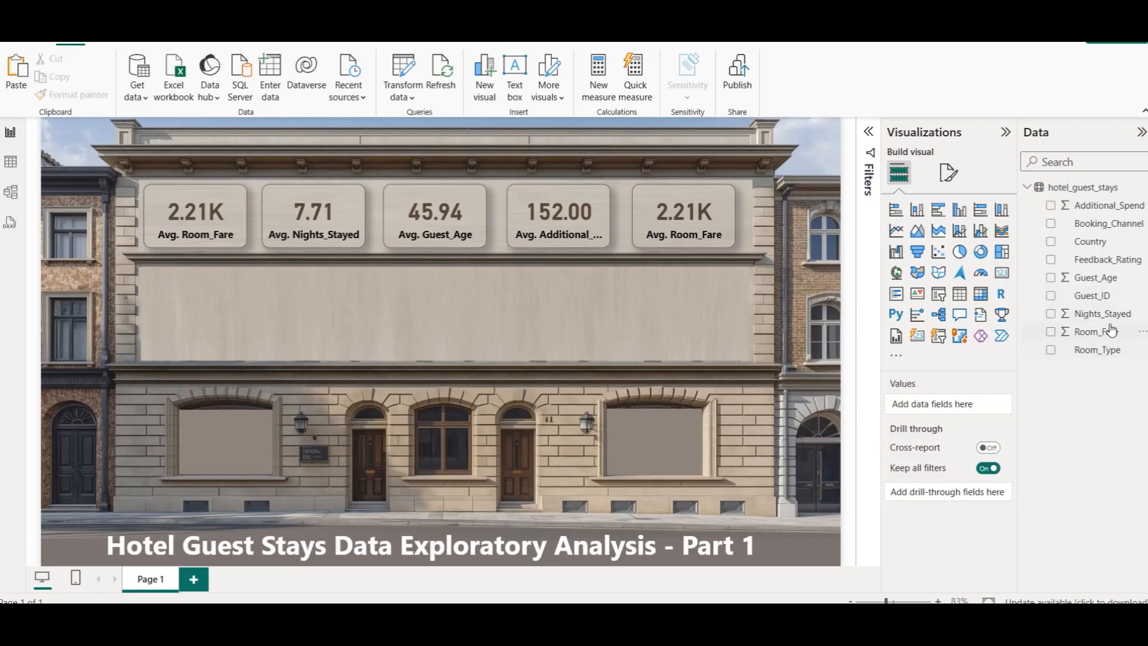
# Step: Examine the distinct values of the Feedback_Rating column in the hotel_guest_stays table data
pyautogui.click(1107, 260)
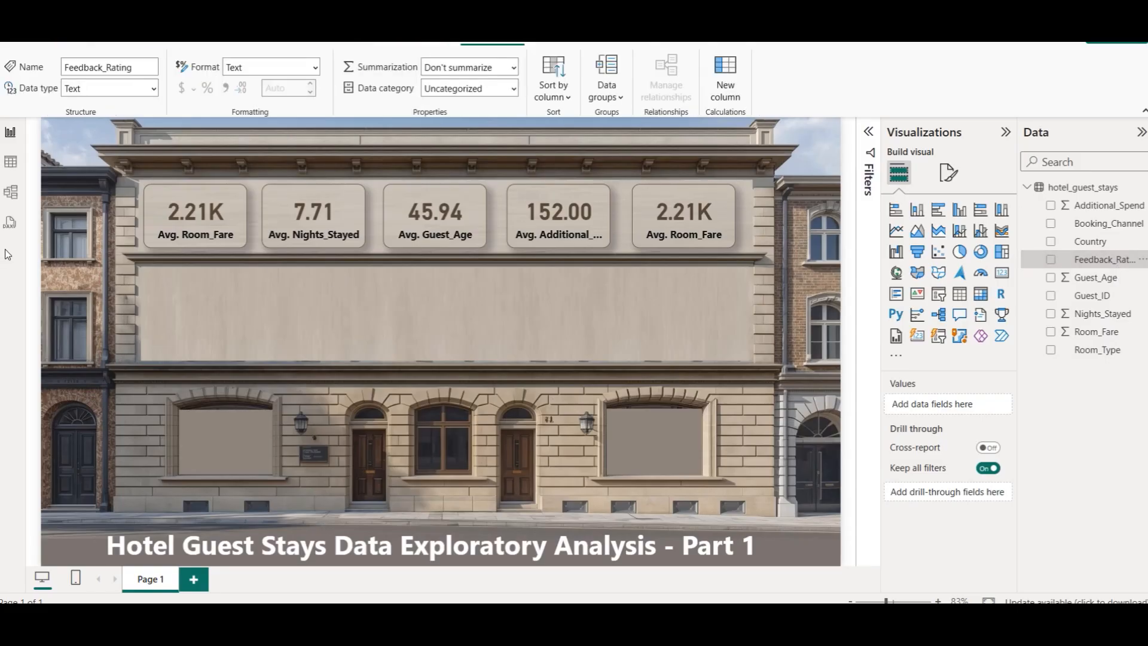
pyautogui.click(10, 163)
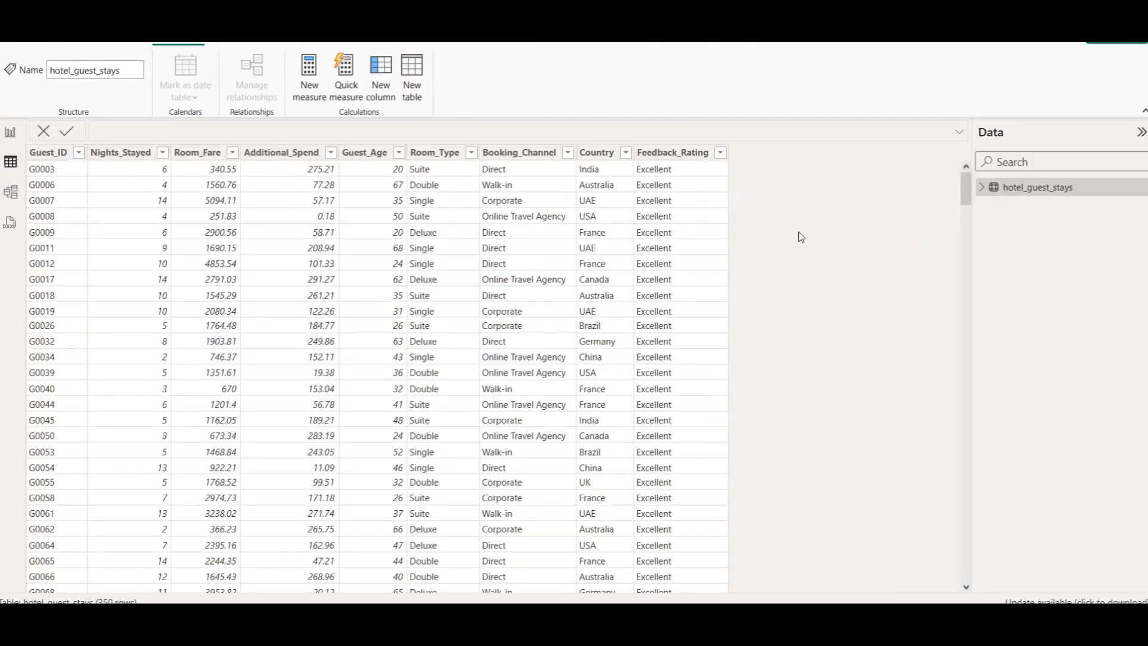
pyautogui.click(721, 152)
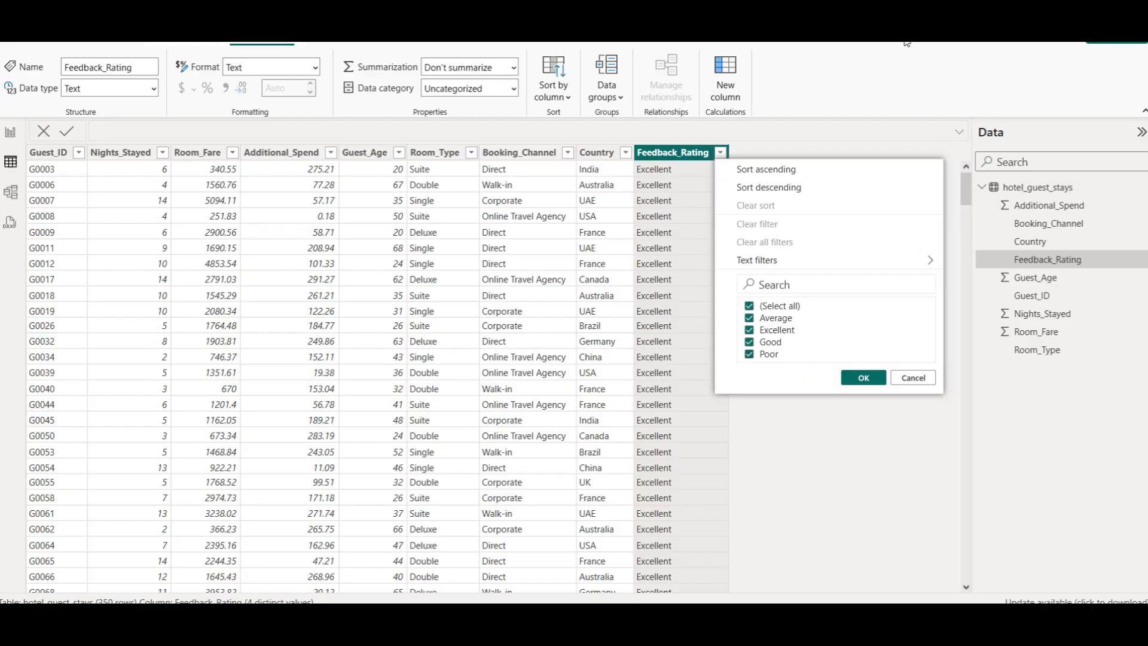
# Step: Add a calculated column to the hotel_guest_stays table and name it "Rating" in its formula
pyautogui.rightClick(1020, 189)
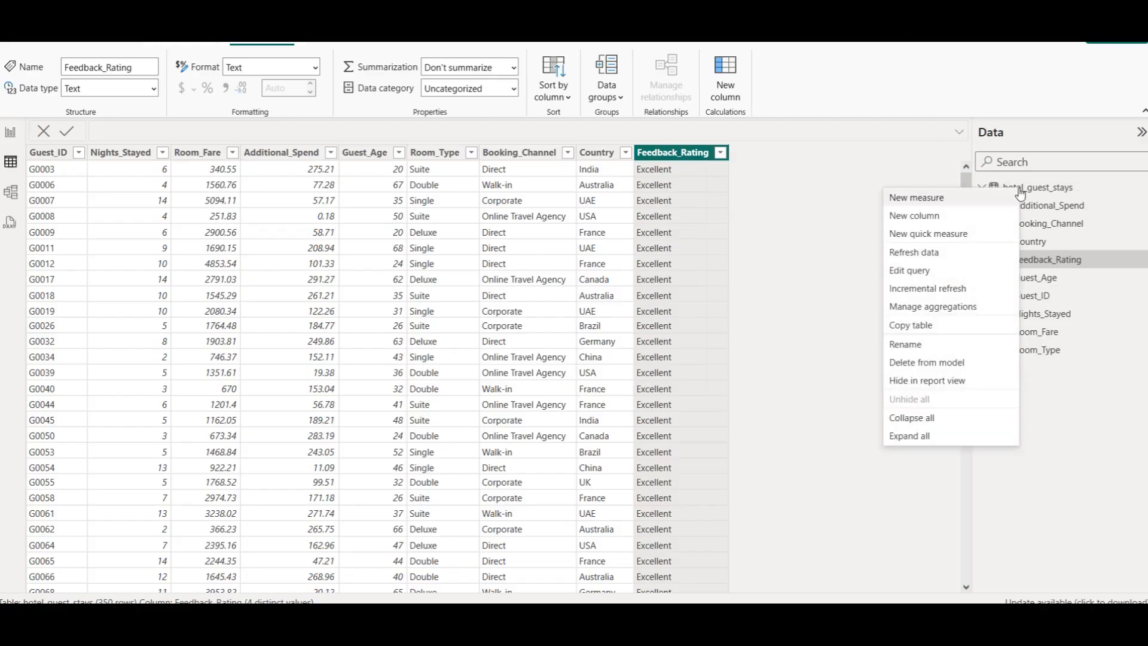
pyautogui.click(963, 215)
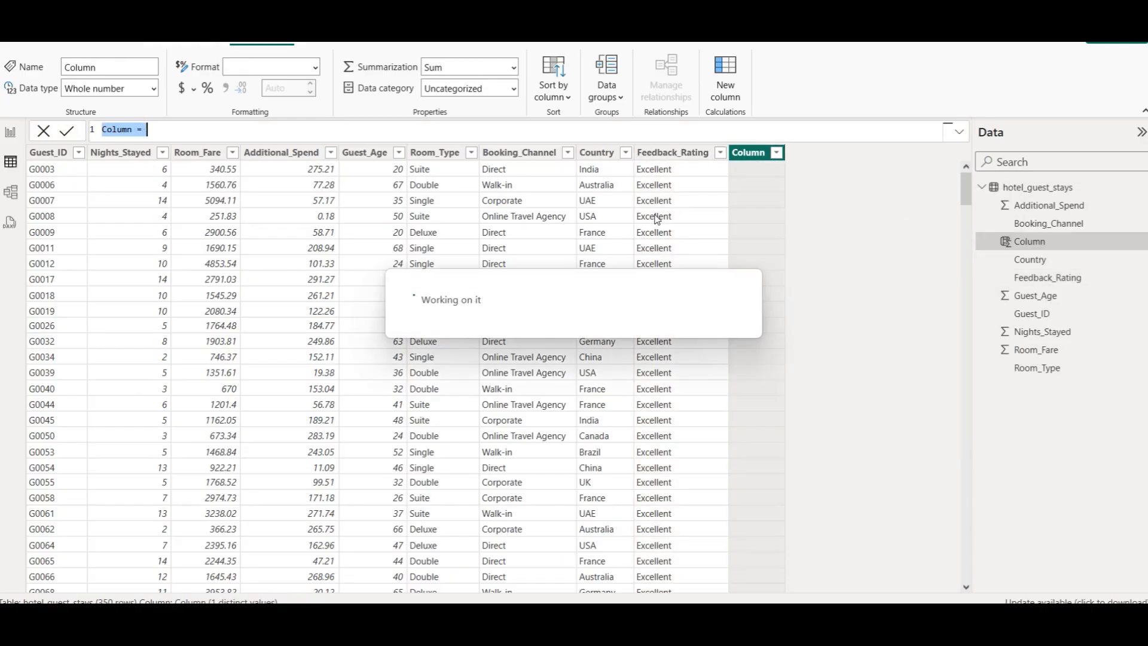
pyautogui.click(120, 130)
pyautogui.doubleClick(119, 130)
pyautogui.write('Rating')
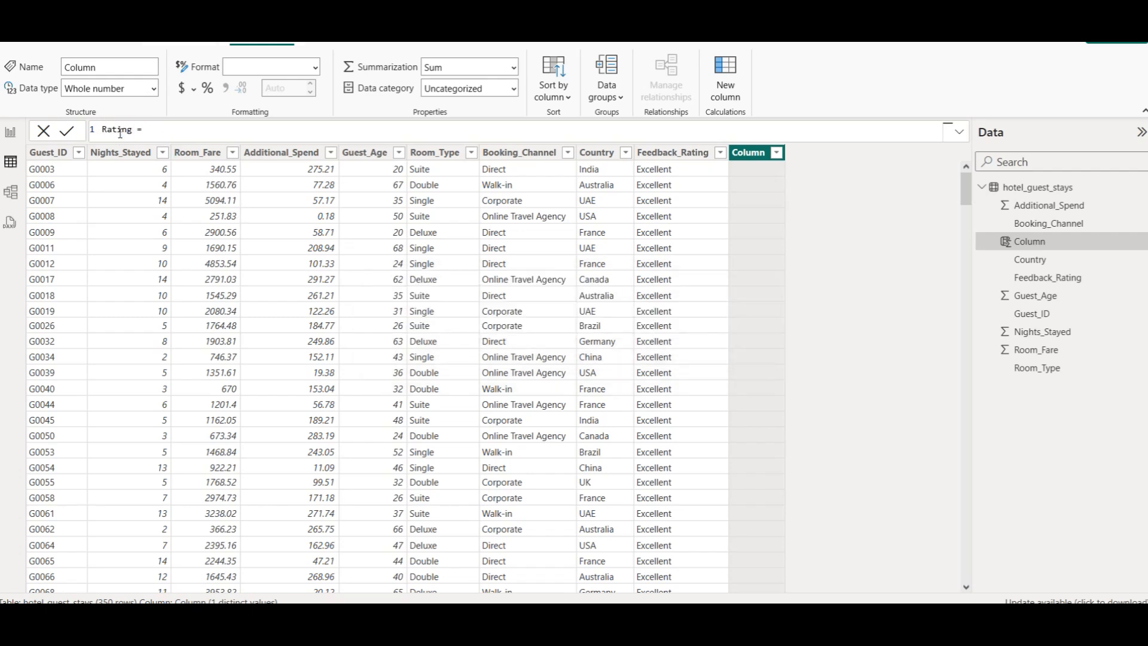
pyautogui.press('Delete')
# Step: Begin the Rating column's formula with a SWITCH function that uses TRUE() as its expression
pyautogui.click(212, 134)
pyautogui.write('SWITCH')
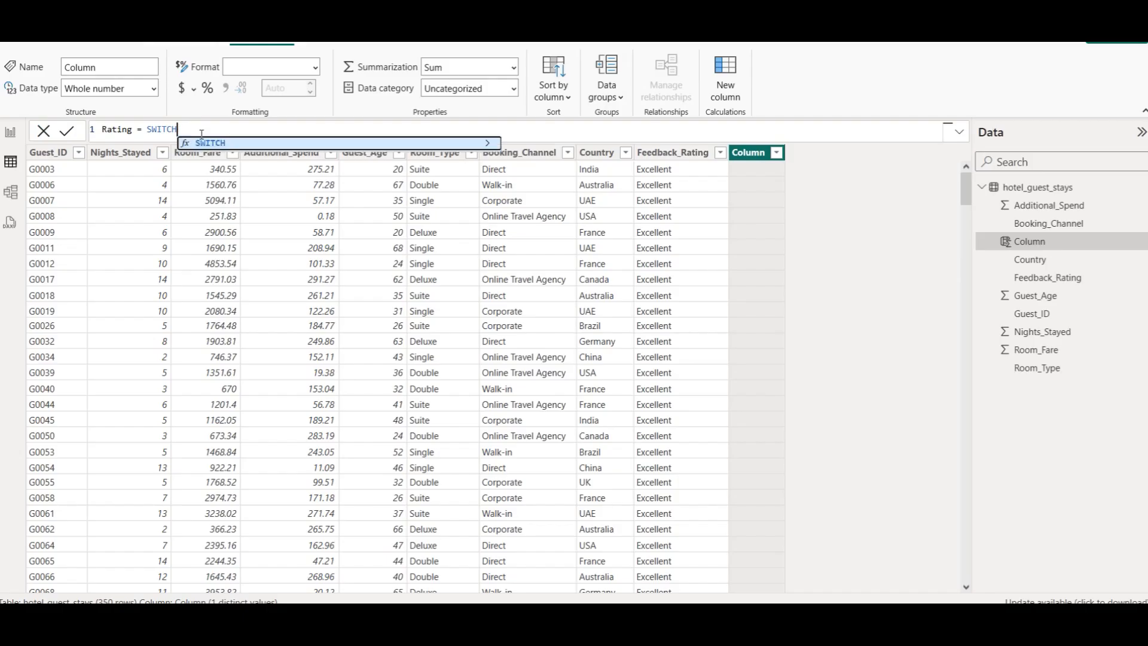
pyautogui.write('(Tu')
pyautogui.press('BackSpace')
pyautogui.write('RUE()')
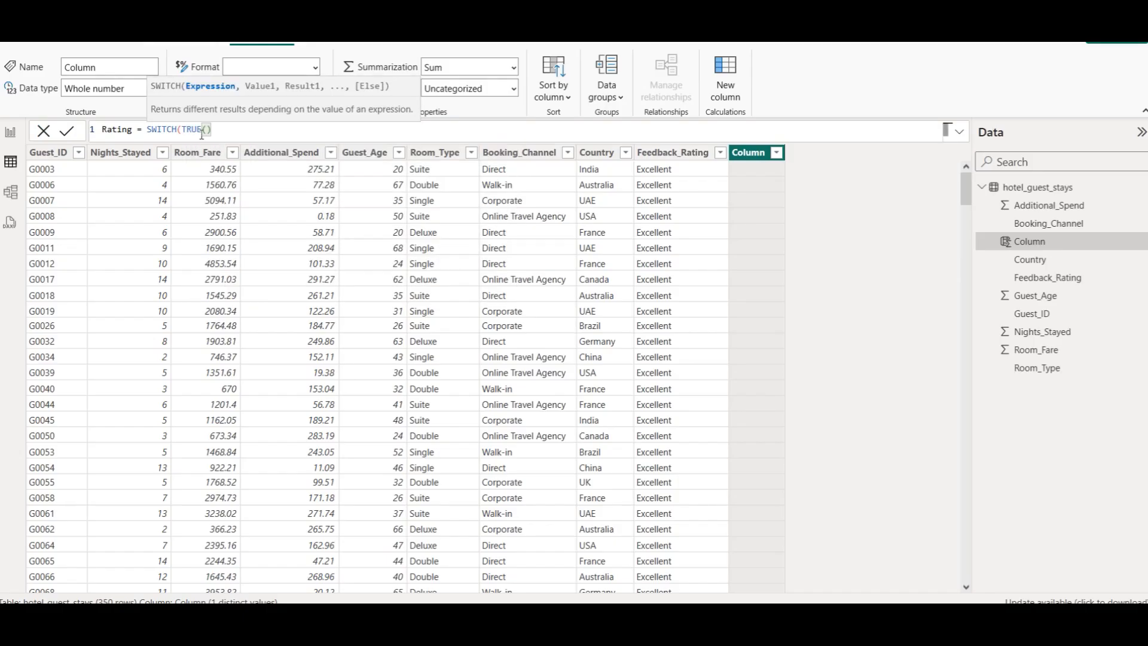
pyautogui.write(',')
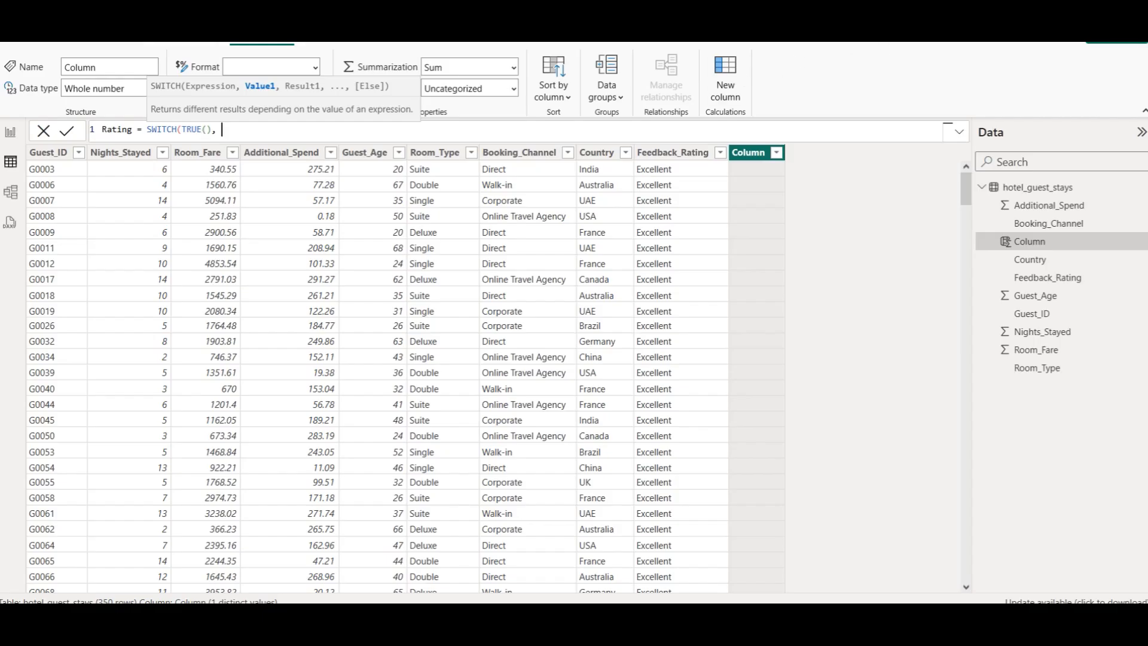
# Step: Complete the Rating formula to return 1 when hotel_guest_stays[Feedback_Rating] = "Poor" and 0 otherwise, then commit it
pyautogui.write('hotel_guest_stays[Feedback_Rating]')
pyautogui.click(412, 130)
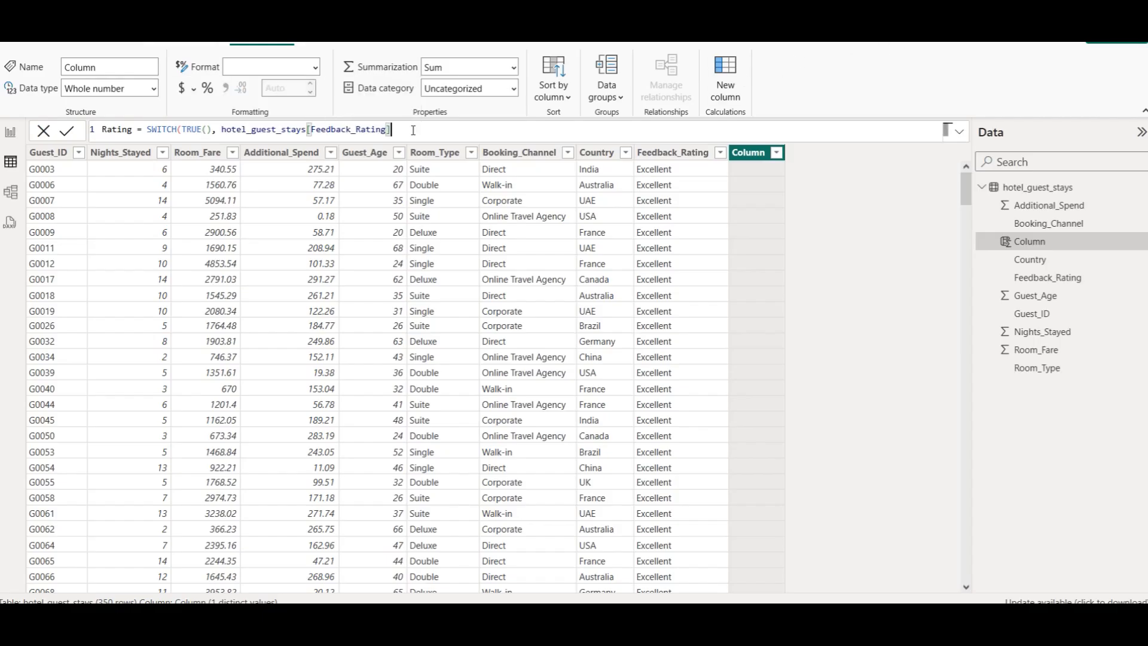
pyautogui.write('=')
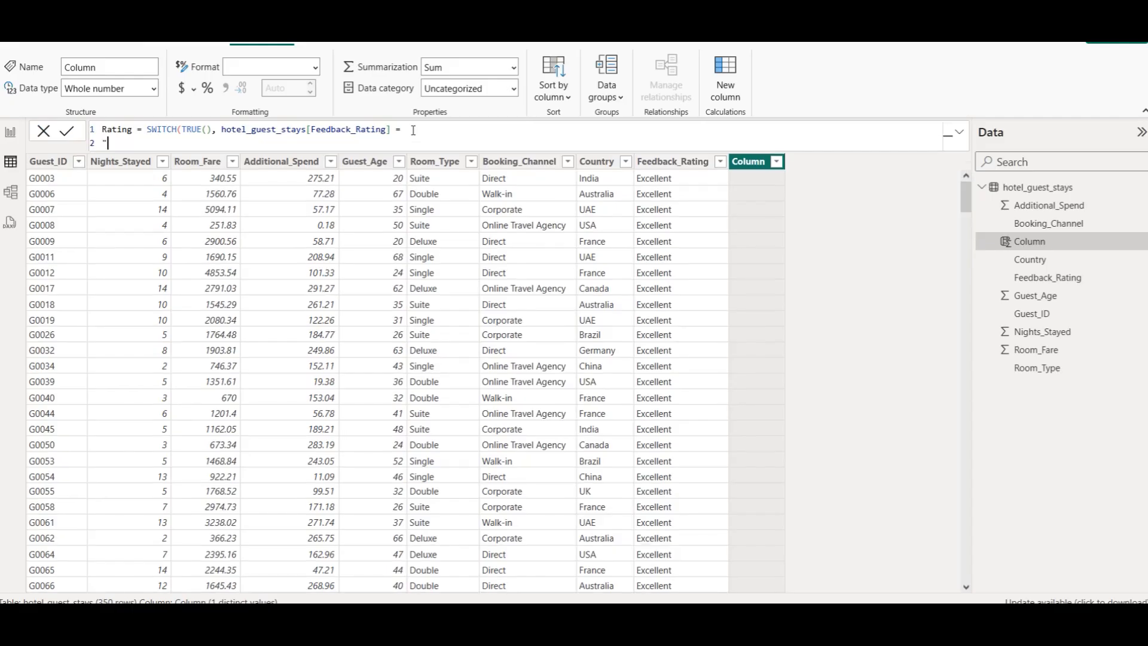
pyautogui.write('"')
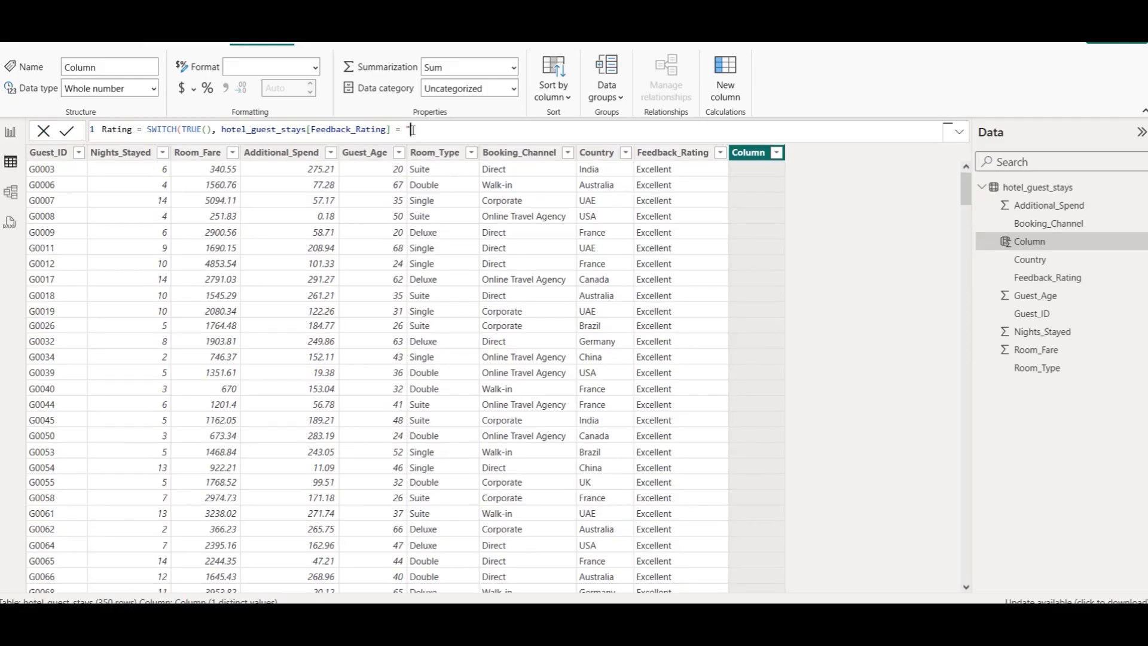
pyautogui.write('Poor"')
pyautogui.press('Right')
pyautogui.write(', ')
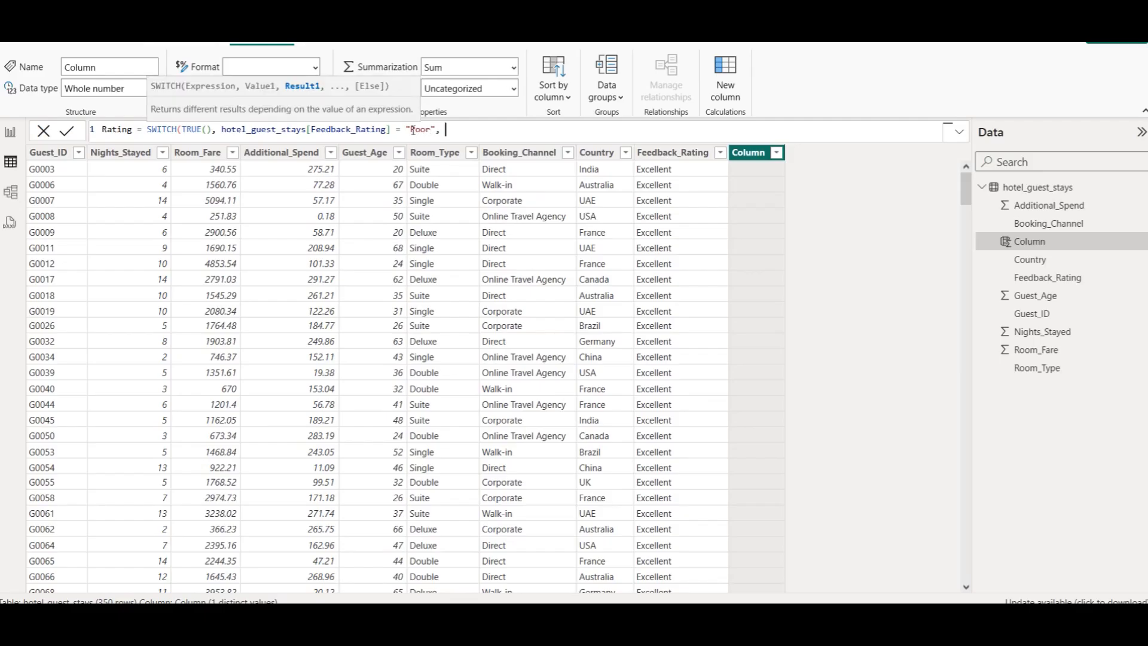
pyautogui.write('1, 0)')
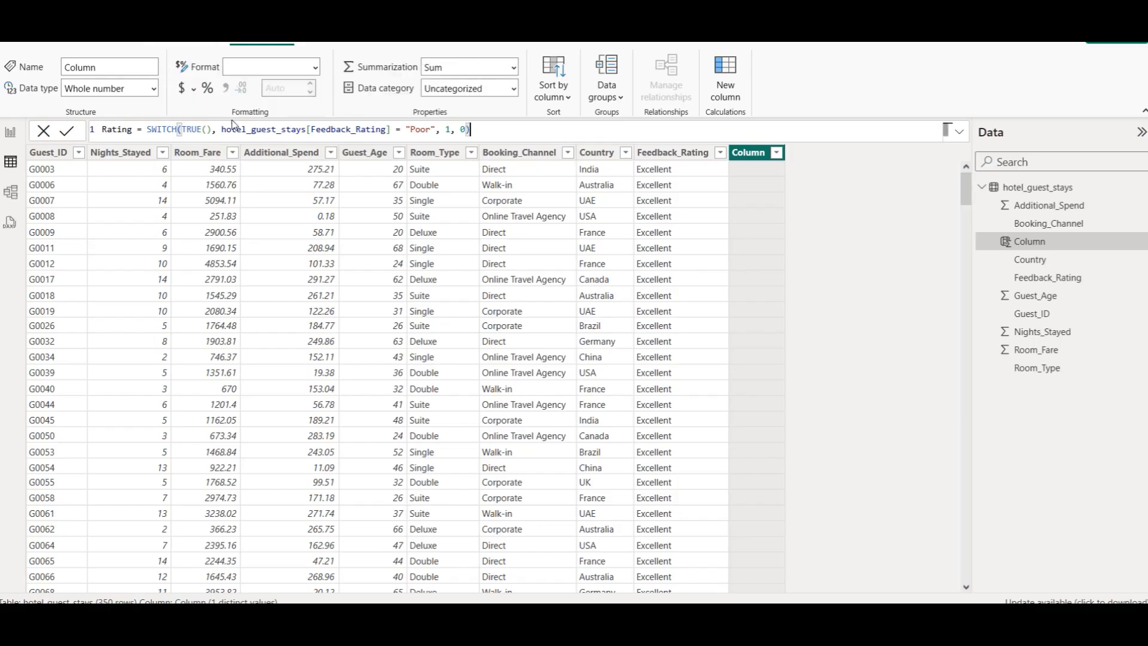
pyautogui.click(67, 130)
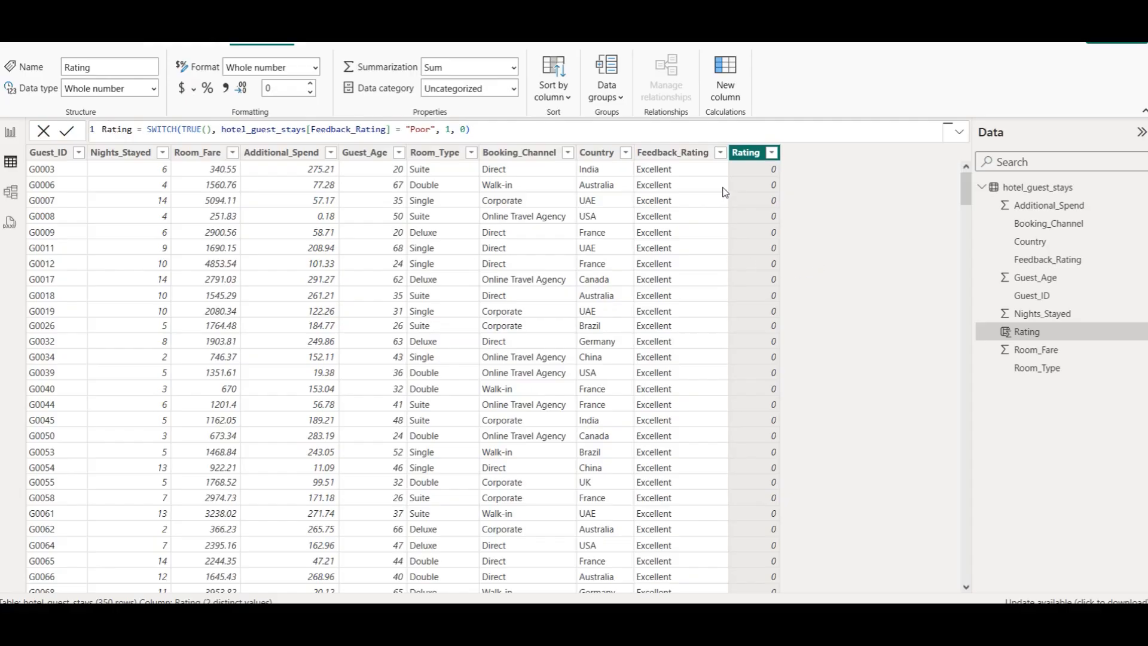
# Step: Check the Rating values against Feedback_Rating through the whole table
pyautogui.moveTo(966, 188); pyautogui.dragTo(993, 565)
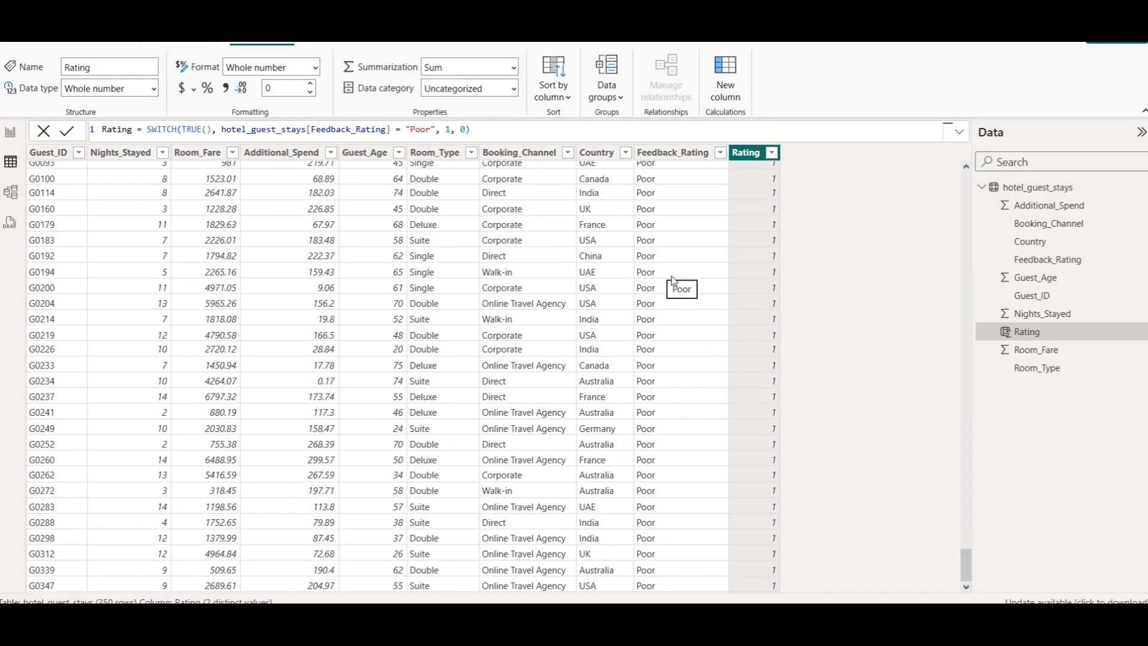
pyautogui.scroll(10, 670, 242)
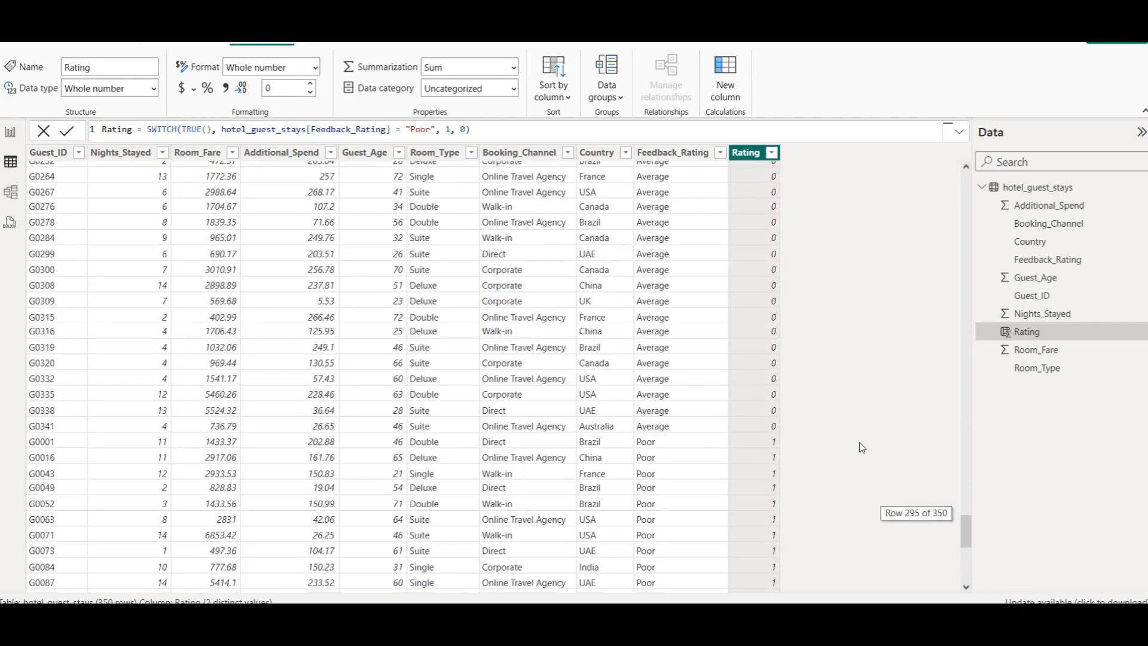
pyautogui.moveTo(965, 530); pyautogui.dragTo(950, 148)
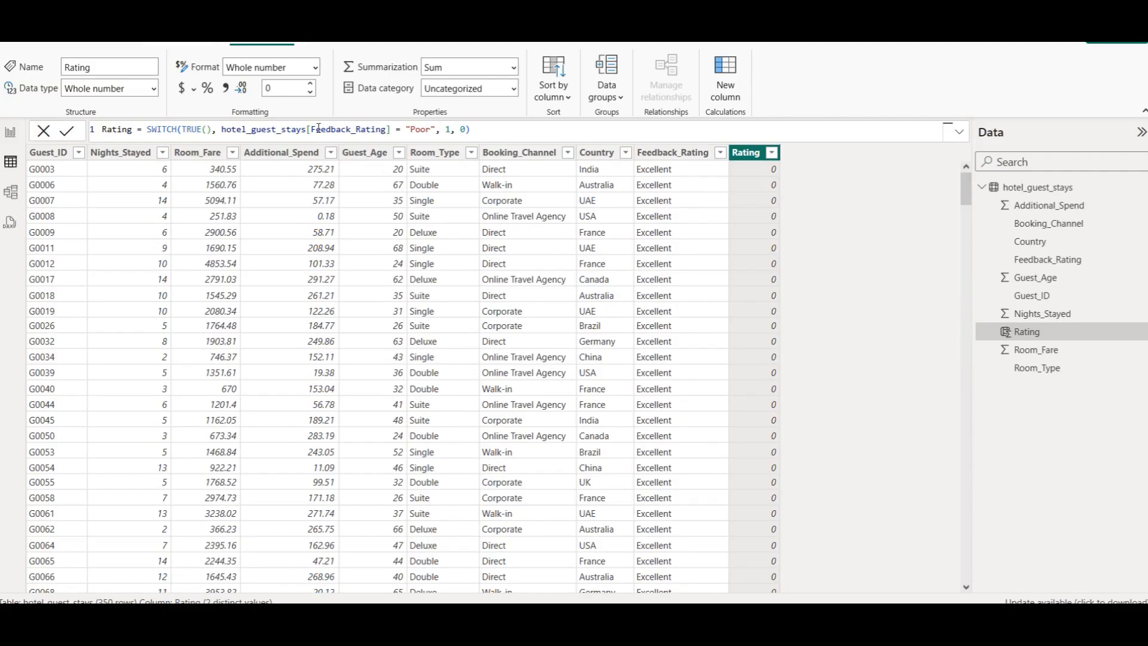
# Step: Add a second condition to the Rating formula, based on the "Poor" one, that returns 2 when Feedback_Rating is "Average"
pyautogui.moveTo(220, 129); pyautogui.dragTo(440, 127)
pyautogui.click(461, 129)
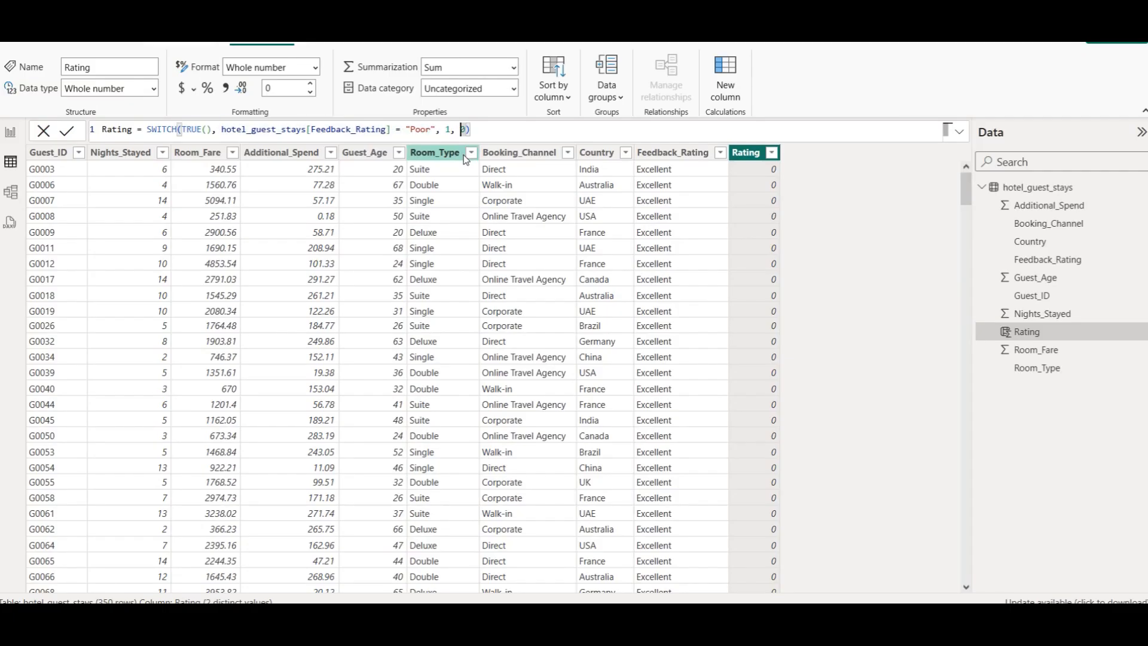
pyautogui.write('hotel_guest_stays[Feedback_Rating] = "Poor", 1')
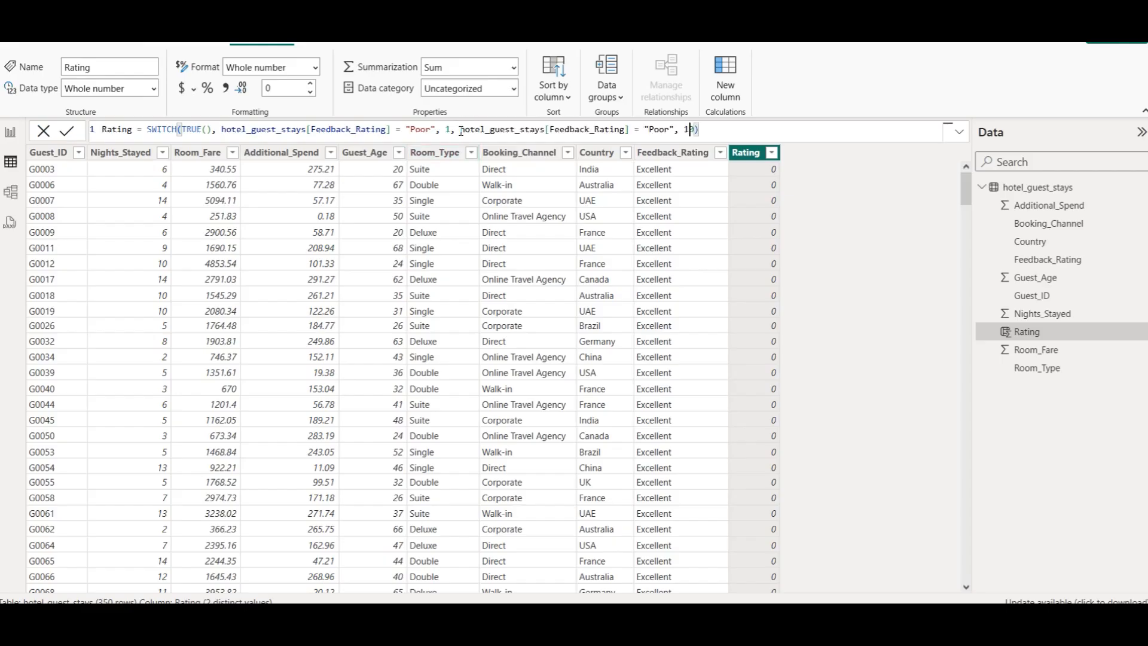
pyautogui.doubleClick(654, 129)
pyautogui.scroll(-15, 697, 387)
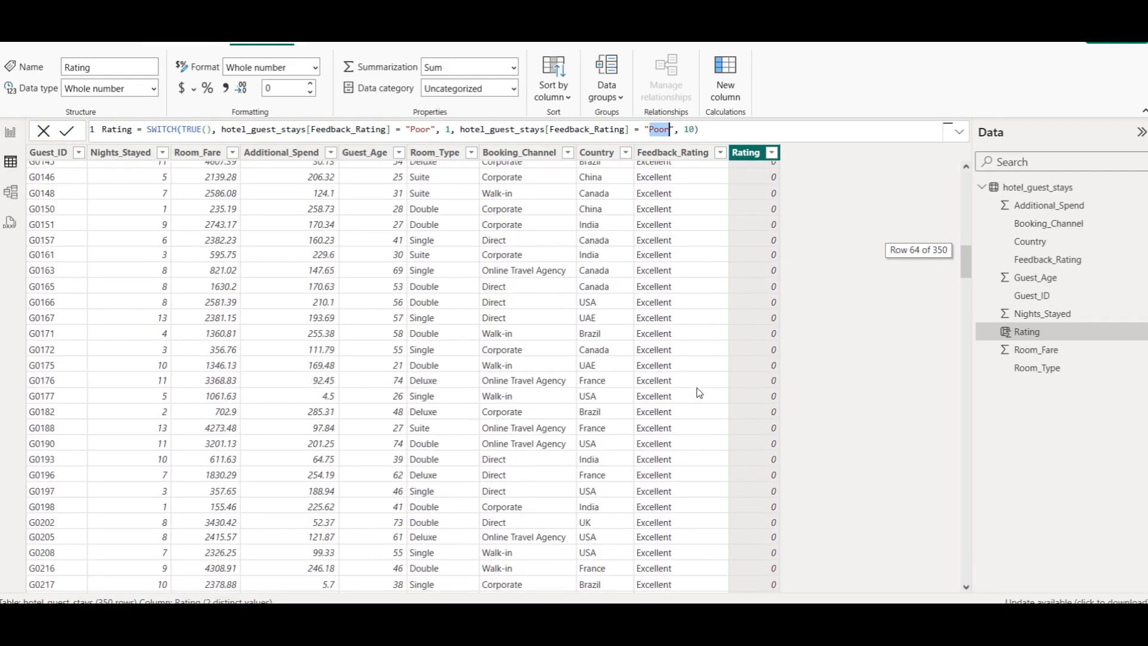
pyautogui.scroll(-4, 696, 386)
pyautogui.scroll(-6, 695, 381)
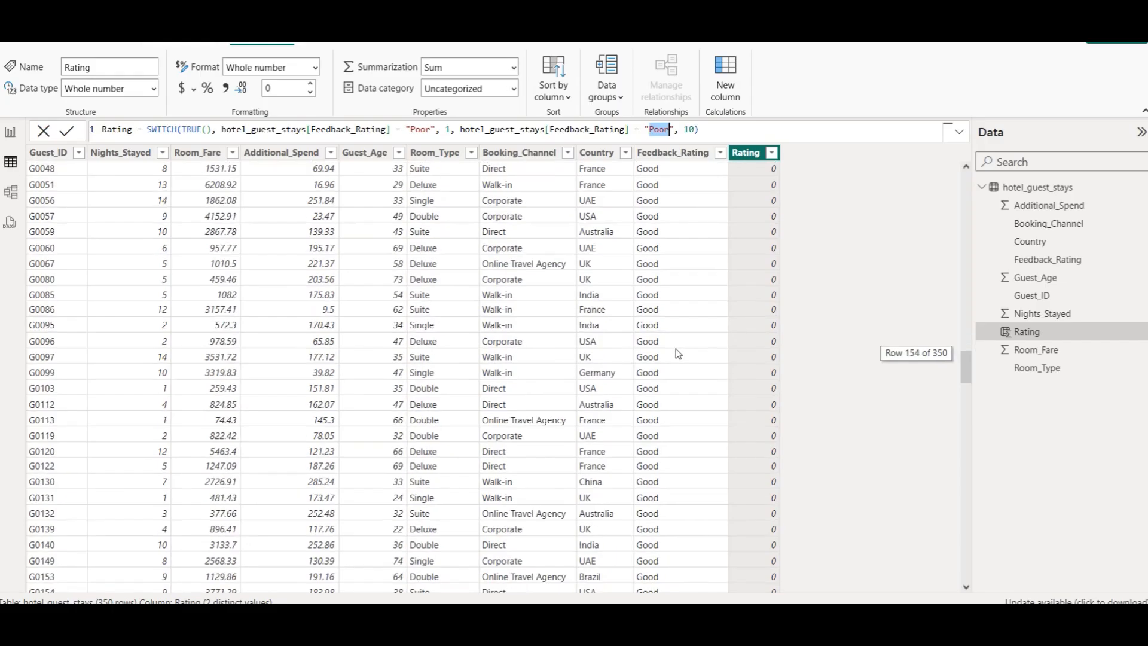
pyautogui.scroll(-9, 675, 353)
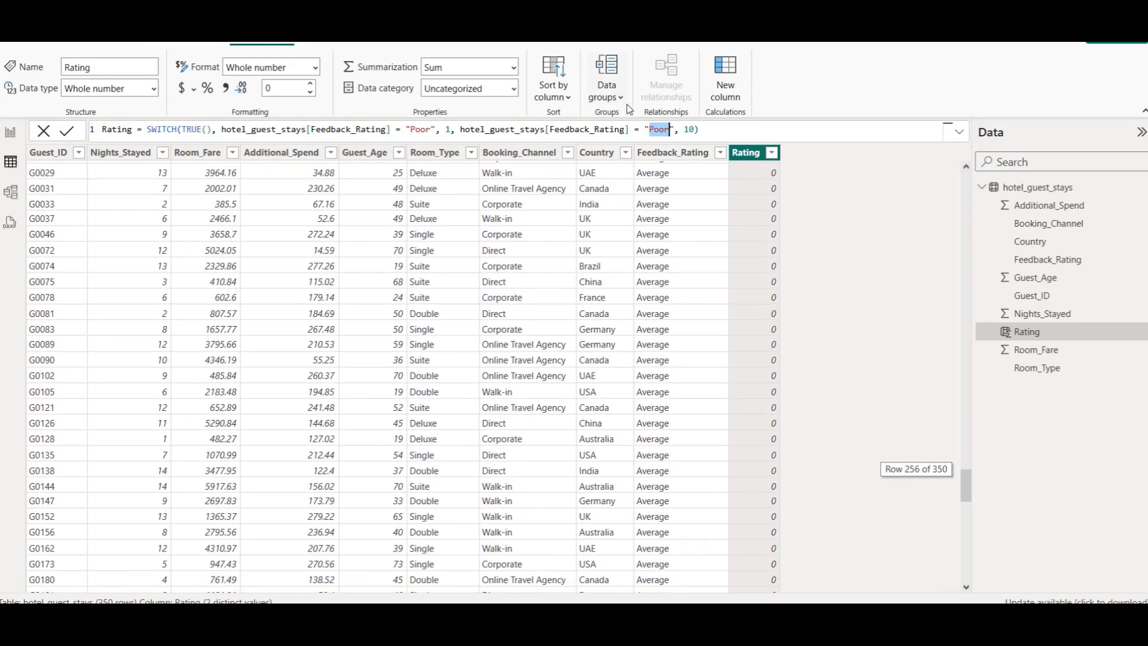
pyautogui.write('A')
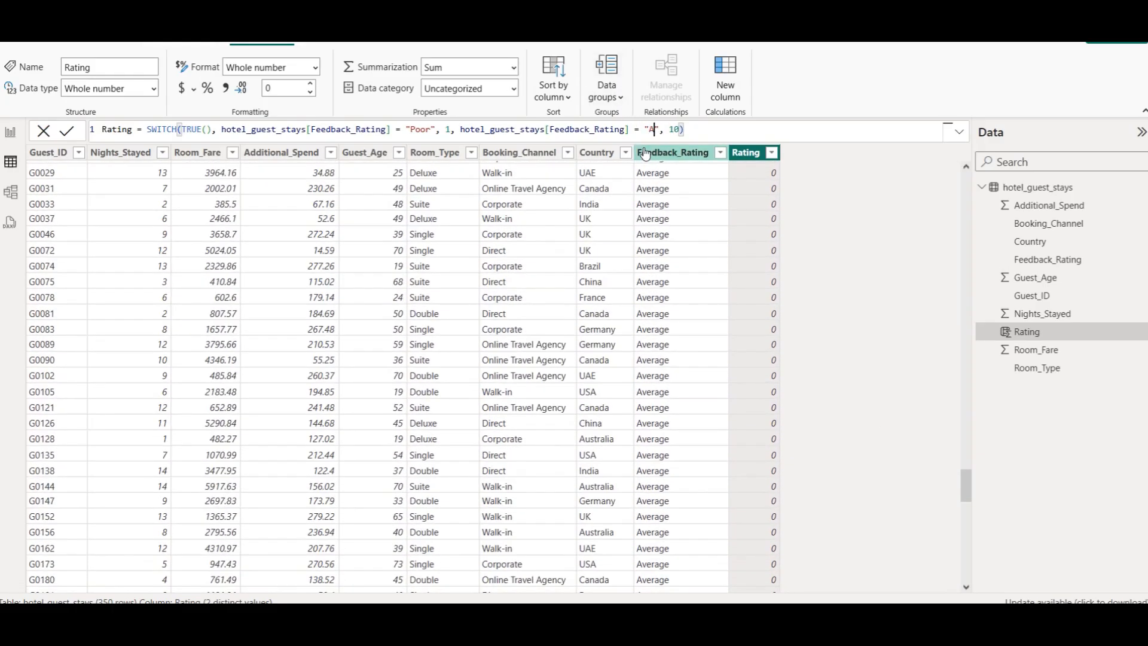
pyautogui.write('verage')
pyautogui.press('Right')
pyautogui.hotkey('shift', 'Right')
pyautogui.write('2,')
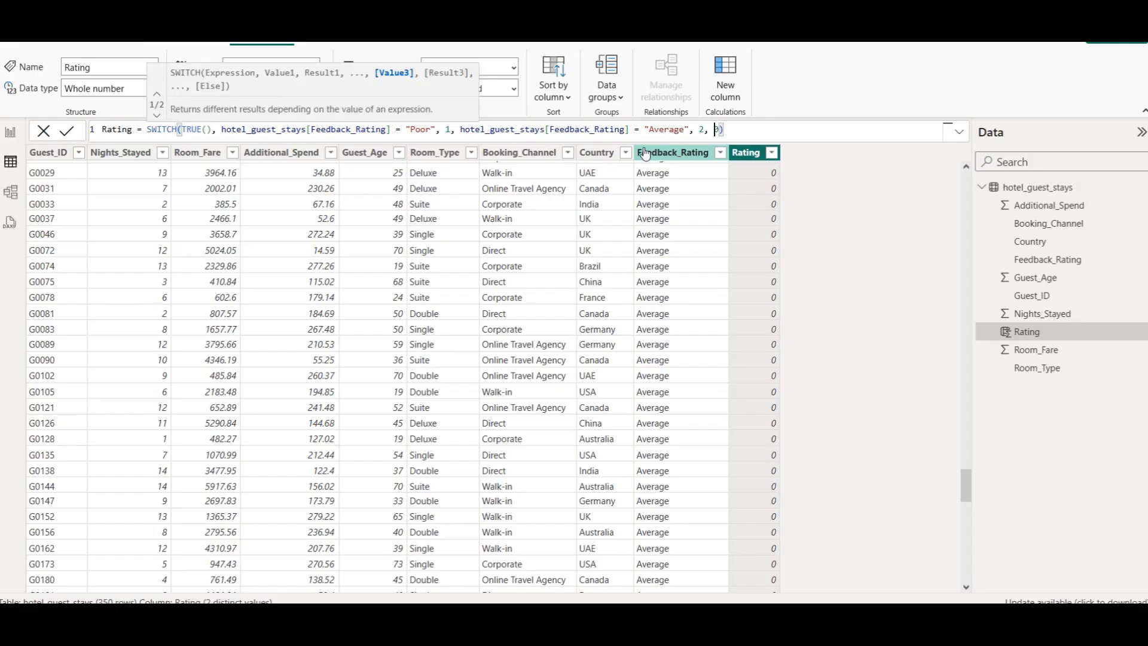
# Step: Add a third condition to the Rating formula that tests whether Feedback_Rating is "Good"
pyautogui.write('hotel_guest_stays[Feedback_Rating] = "Poor", 1')
pyautogui.press('Left')
pyautogui.press('Left')
pyautogui.press('Left')
pyautogui.press('Left')
pyautogui.press('Left')
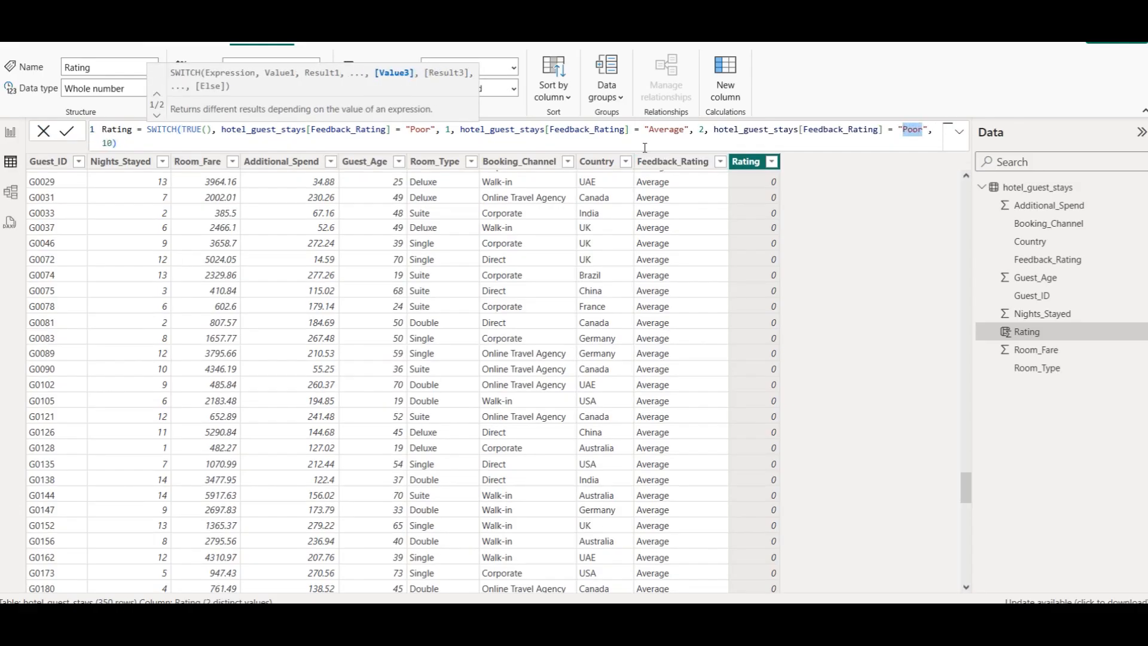
pyautogui.write('Go')
pyautogui.press('Right')
pyautogui.press('Right')
pyautogui.press('Right')
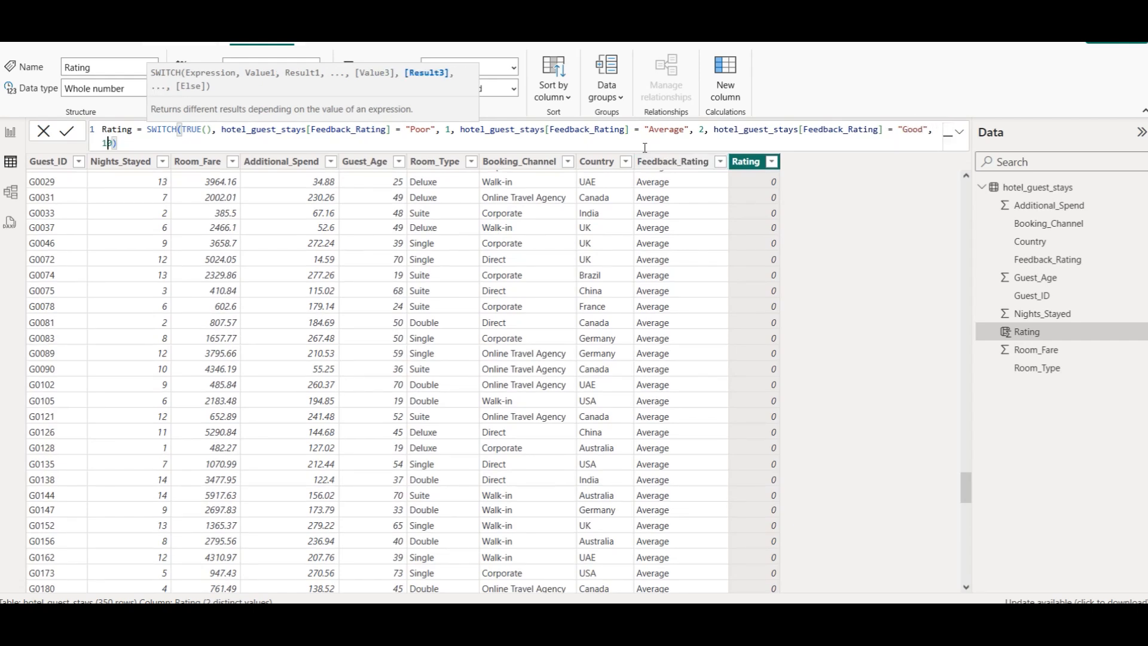
# Step: Return 3 for the "Good" condition and 4 for all other ratings, then commit the Rating formula
pyautogui.press('BackSpace')
pyautogui.write('3')
pyautogui.press('Delete')
pyautogui.write(', 4')
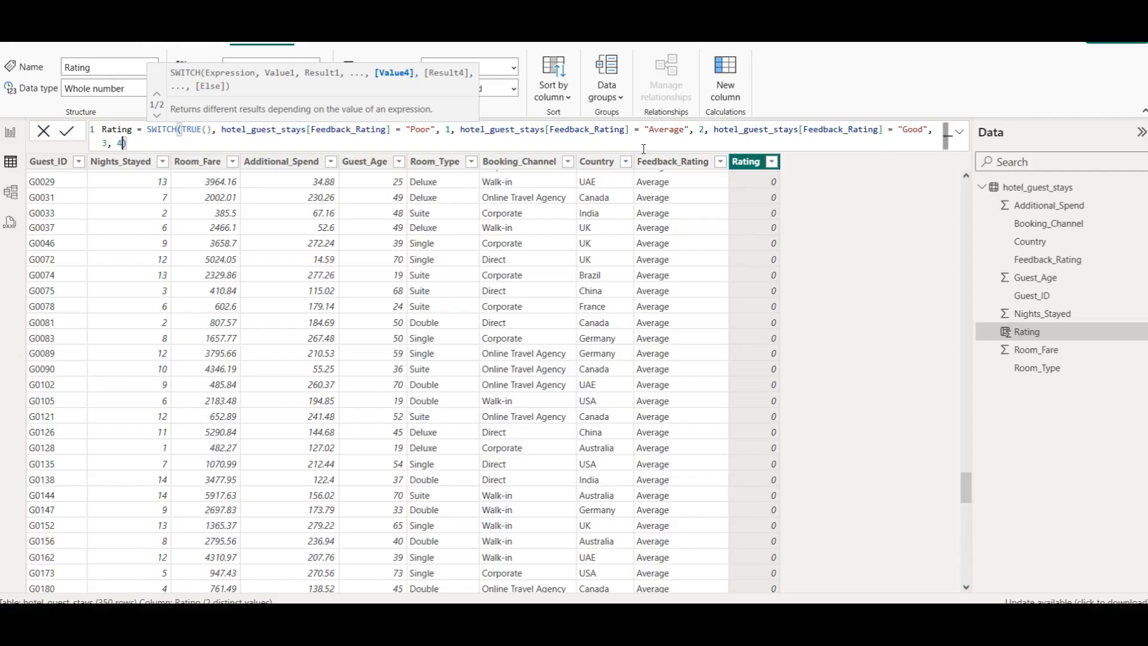
pyautogui.click(64, 136)
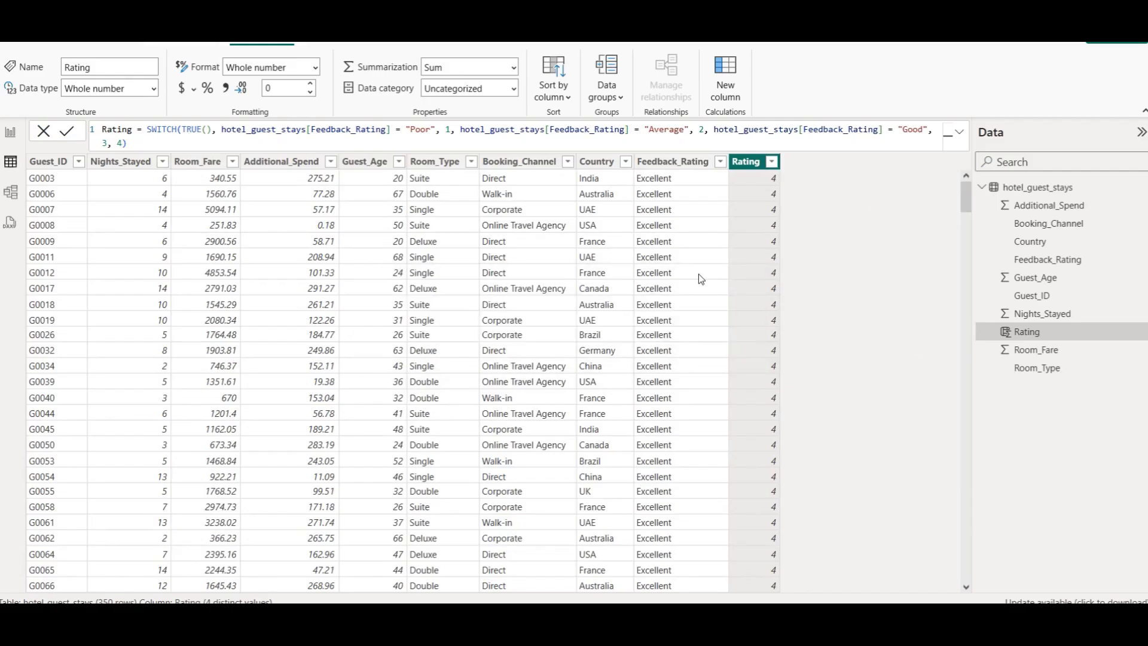
# Step: Check that the recalculated Rating numbers match the Feedback_Rating categories down the table
pyautogui.scroll(-20, 724, 290)
pyautogui.scroll(-20, 725, 292)
pyautogui.scroll(-20, 727, 293)
pyautogui.scroll(20, 727, 295)
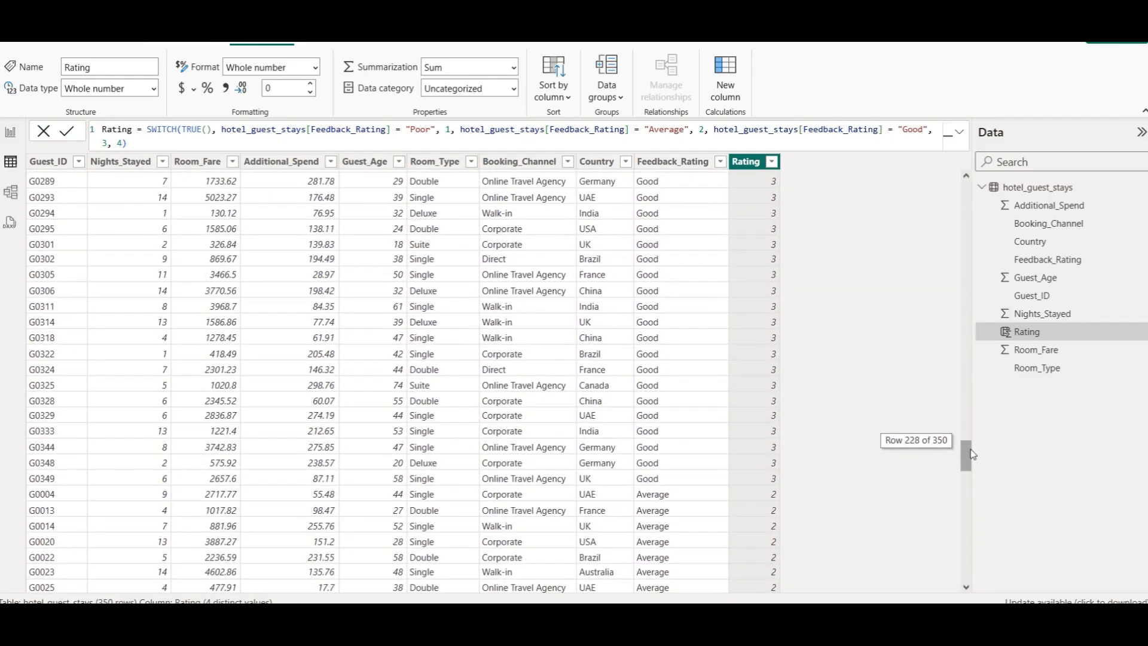
pyautogui.moveTo(970, 454); pyautogui.dragTo(984, 92)
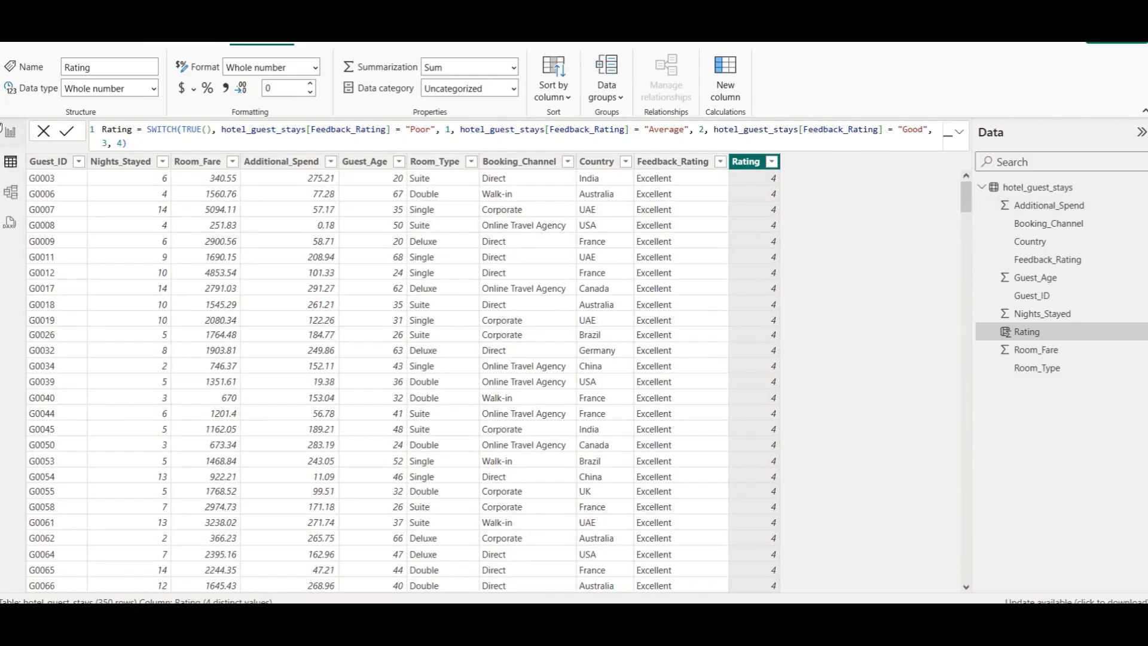
# Step: Replace the field in the fifth KPI card of the report with Rating, aggregated as Average
pyautogui.click(4, 129)
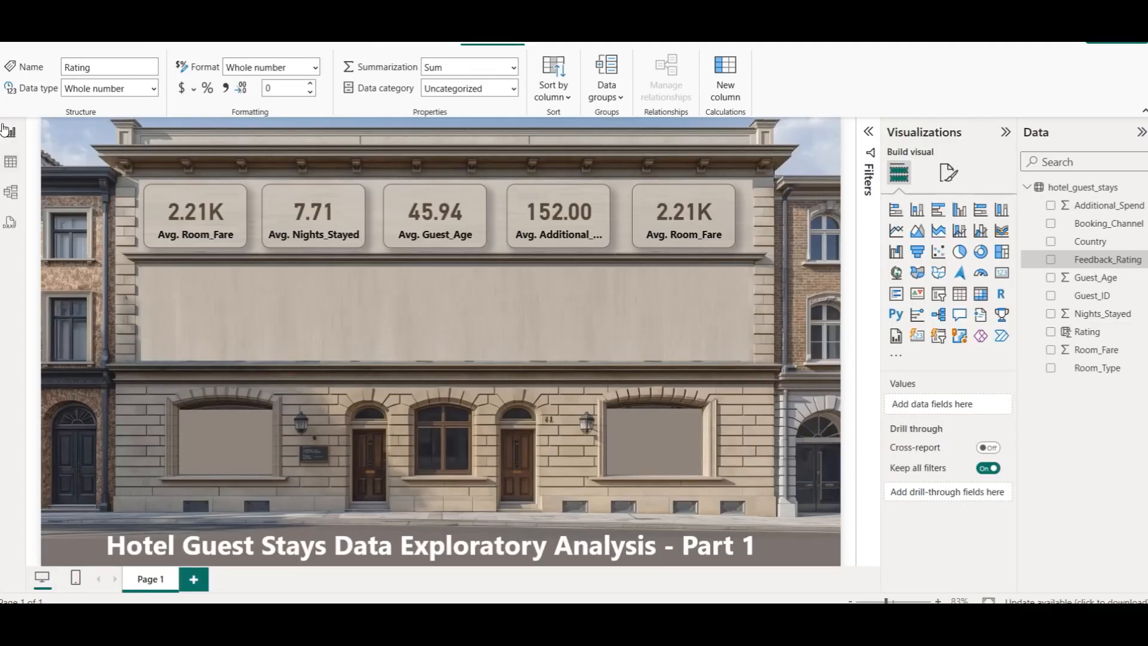
pyautogui.click(665, 232)
pyautogui.click(1005, 404)
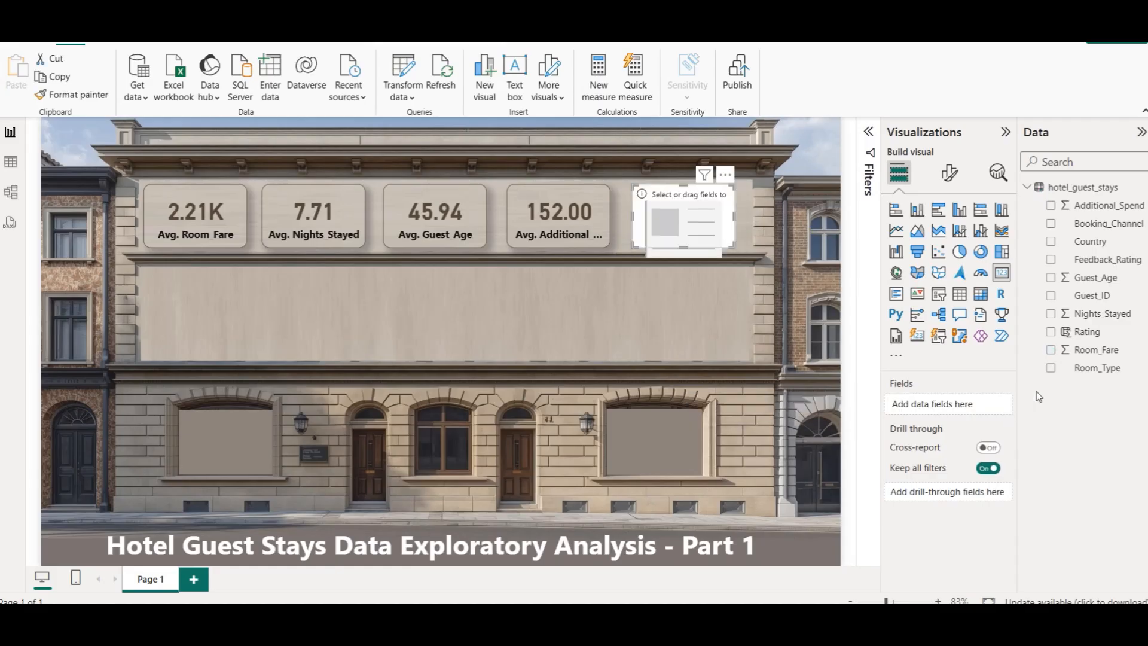
pyautogui.moveTo(1062, 336); pyautogui.dragTo(956, 404)
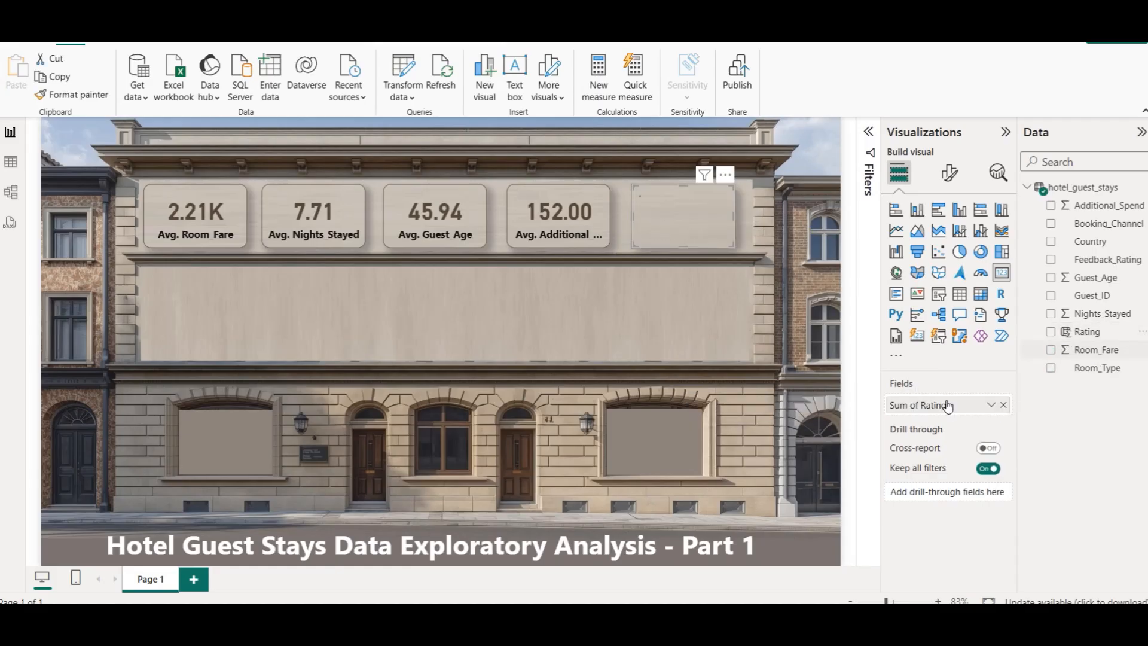
pyautogui.click(990, 405)
pyautogui.click(1031, 239)
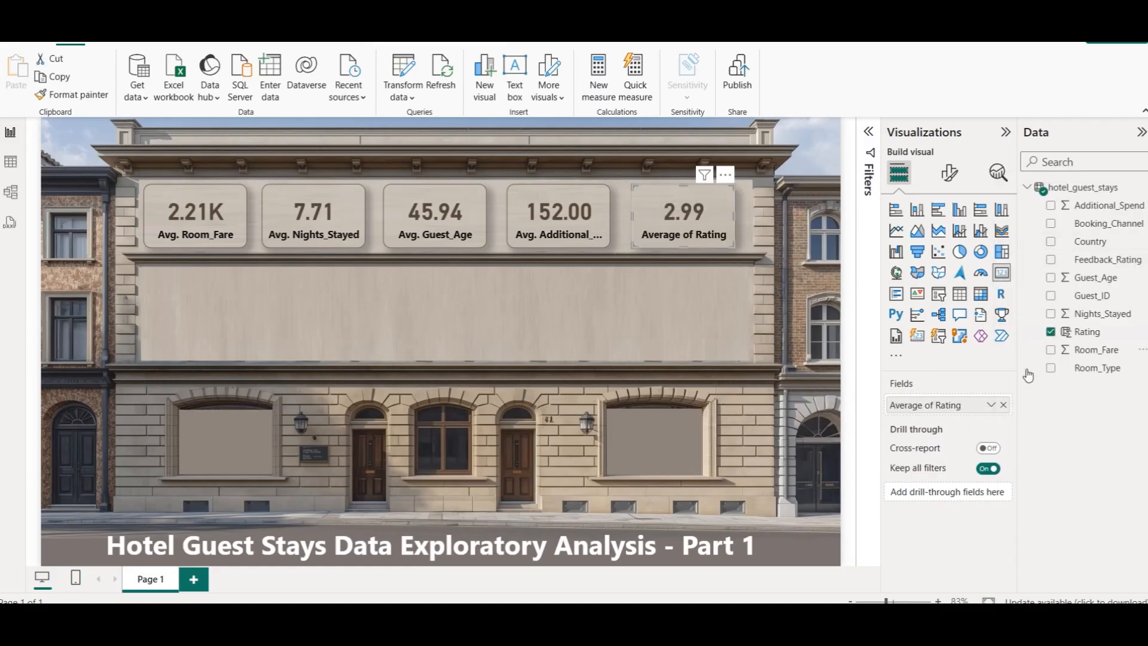
# Step: Rename the average rating field for this card to "Avg.Rating(Out of 4)"
pyautogui.click(992, 409)
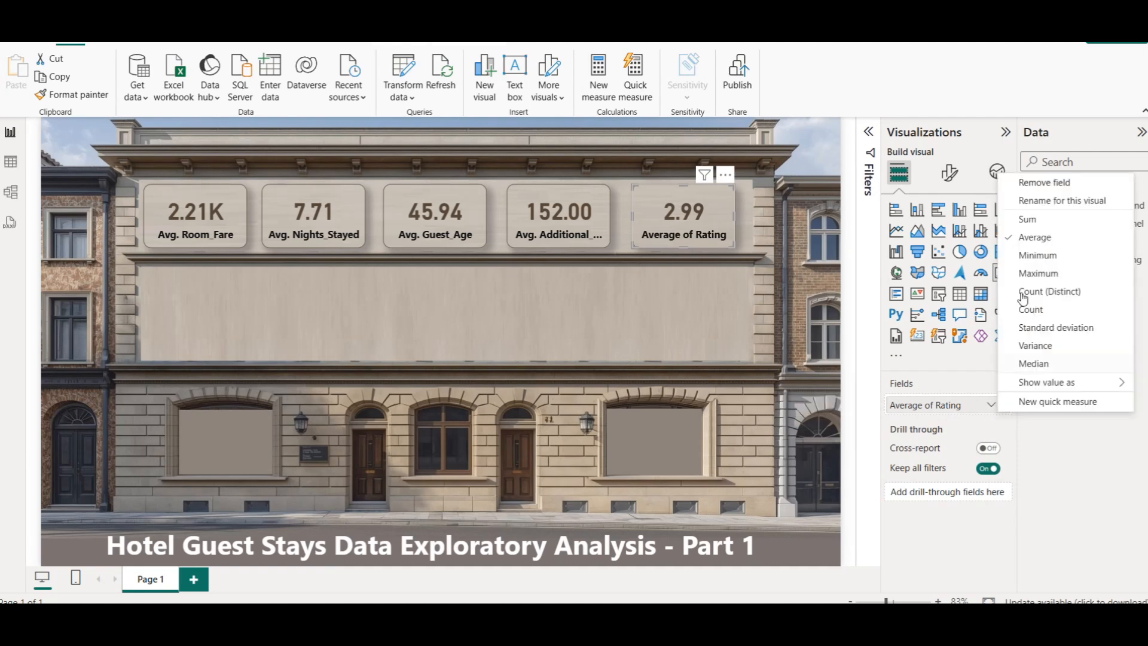
pyautogui.click(1049, 205)
pyautogui.press('Left')
pyautogui.hotkey('shift', 'Right')
pyautogui.hotkey('shift', 'Right')
pyautogui.hotkey('shift', 'Right')
pyautogui.hotkey('shift', 'Right')
pyautogui.hotkey('shift', 'Right')
pyautogui.hotkey('shift', 'Right')
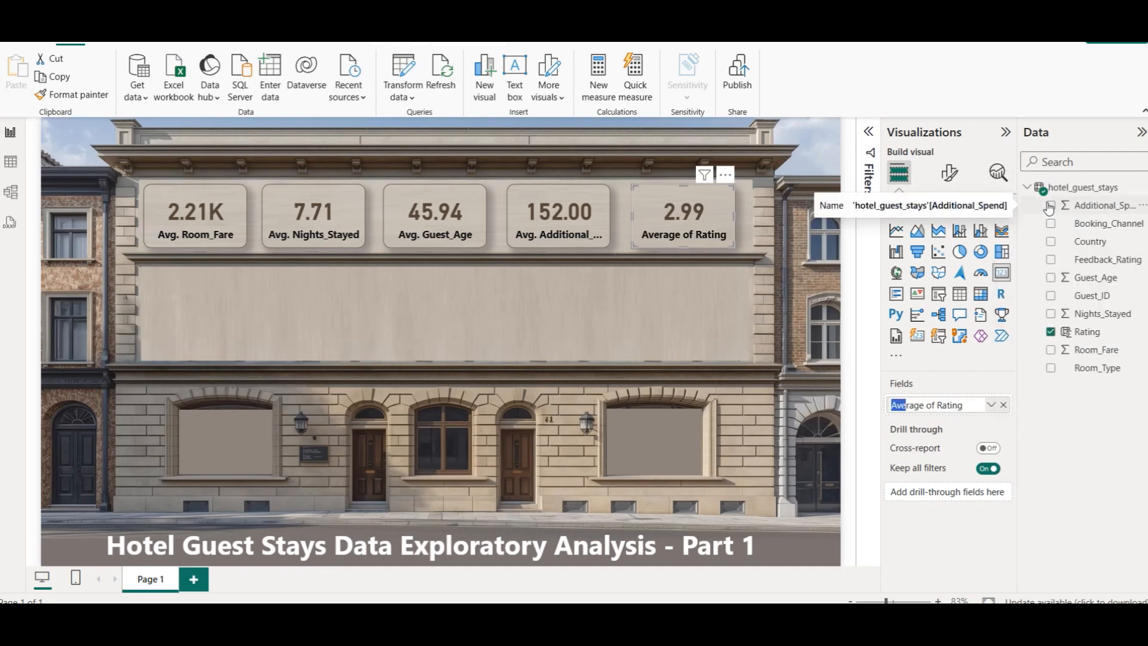
pyautogui.write('Avg.')
pyautogui.press('BackSpace')
pyautogui.press('Return')
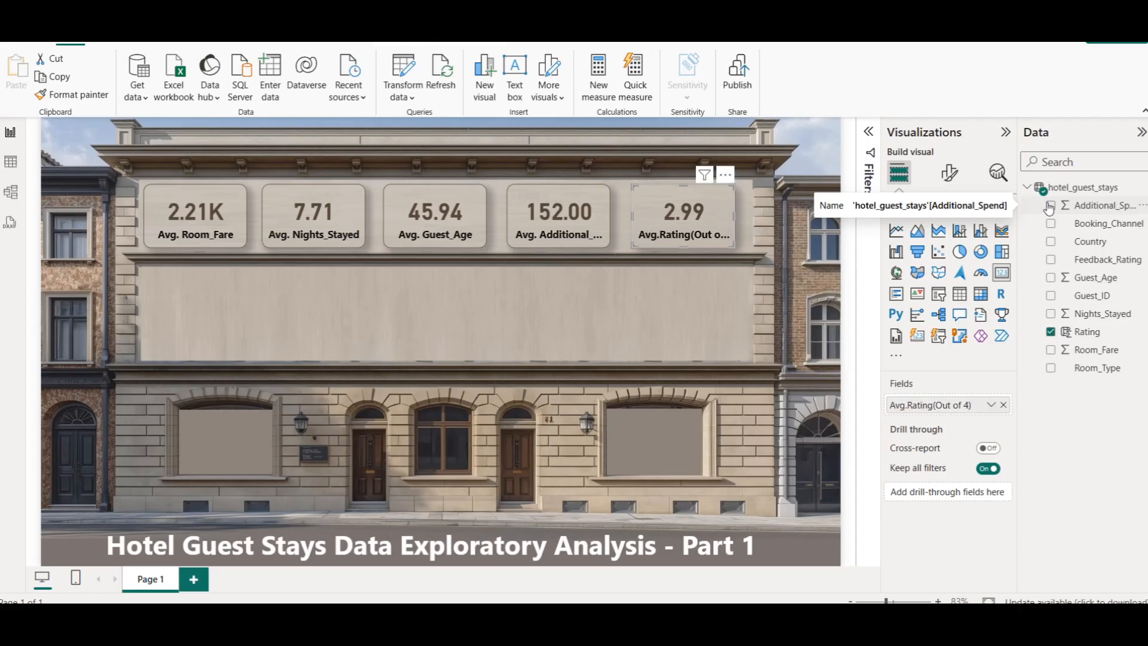
# Step: Shorten the rating card's field name to "Avg.Rating"
pyautogui.click(991, 405)
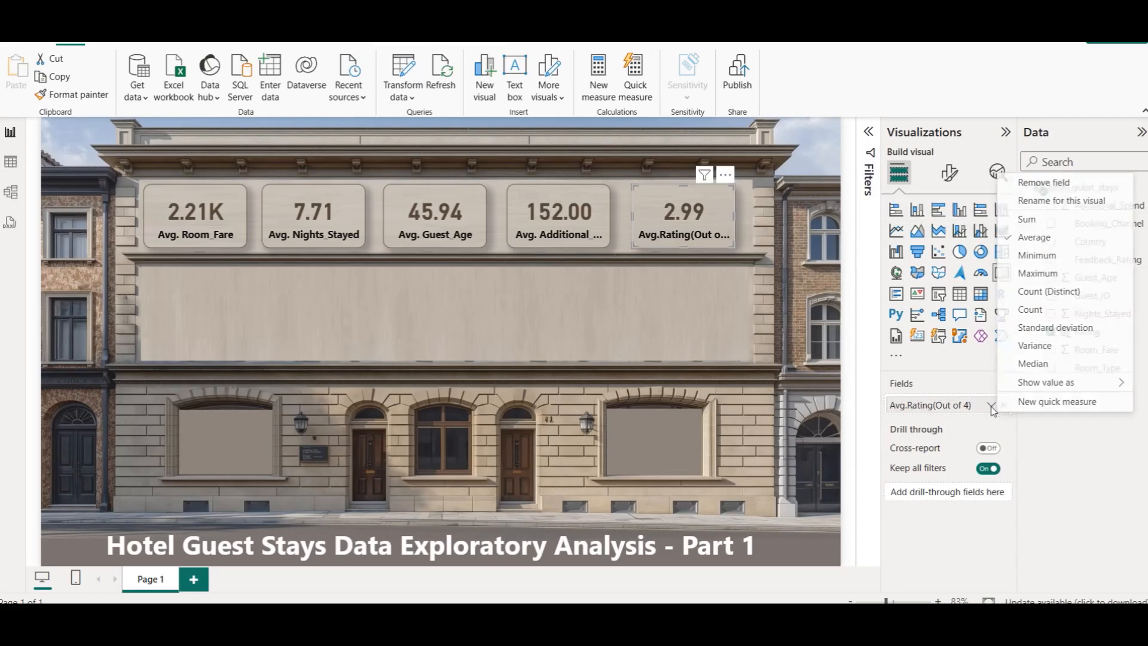
pyautogui.click(990, 408)
pyautogui.click(990, 408)
pyautogui.click(1049, 206)
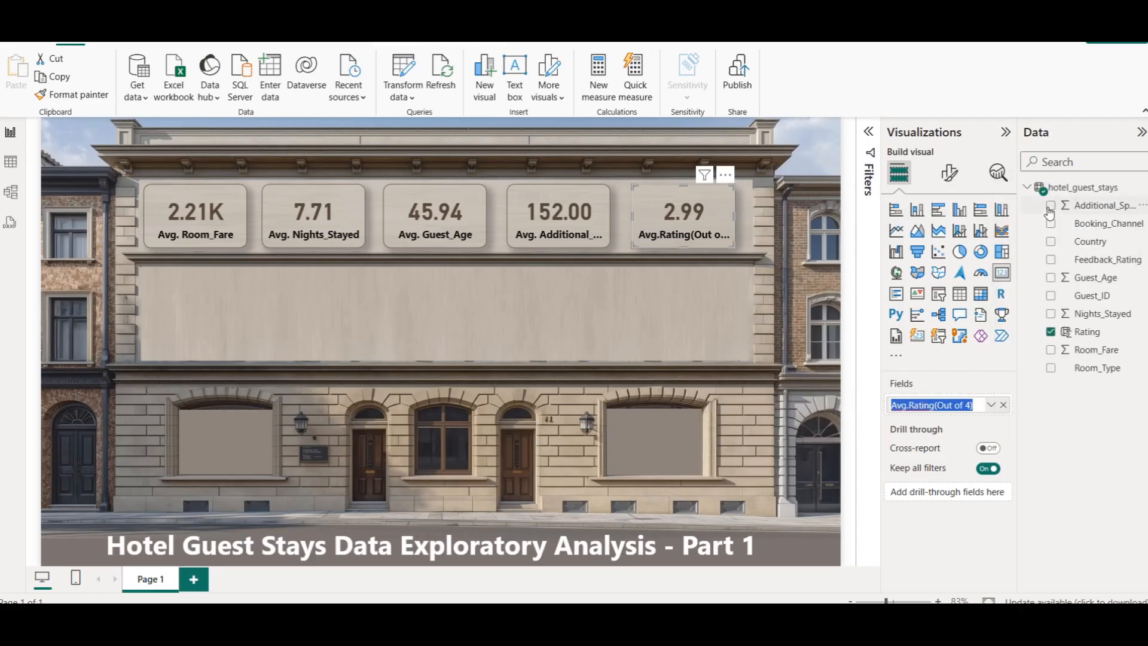
pyautogui.hotkey('shift', 'Left')
pyautogui.hotkey('shift', 'Left')
pyautogui.press('BackSpace')
pyautogui.press('Return')
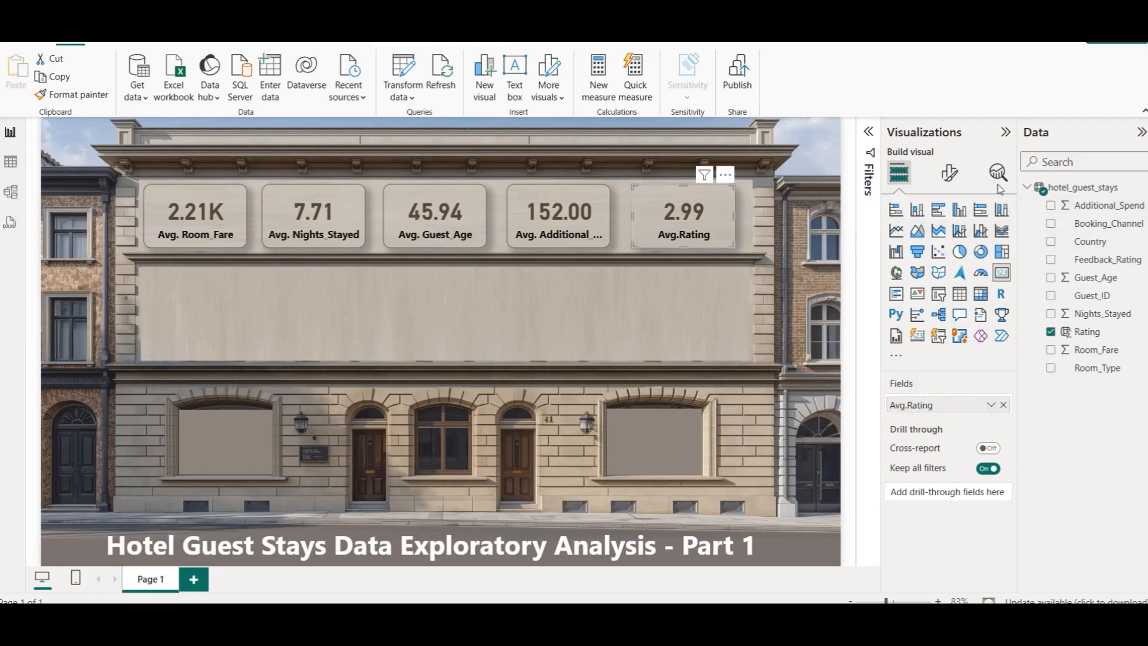
# Step: Turn on the rating card's title with the text "(Out of 4)"
pyautogui.click(951, 179)
pyautogui.click(960, 243)
pyautogui.click(943, 308)
pyautogui.click(1002, 317)
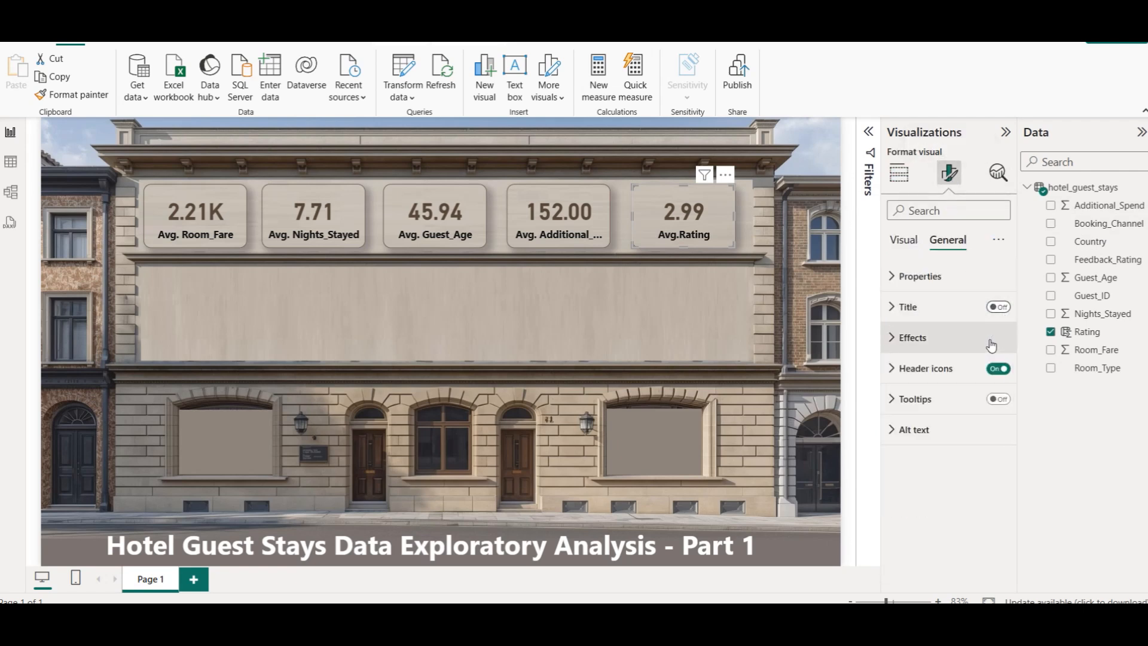
pyautogui.click(998, 307)
pyautogui.click(934, 381)
pyautogui.write('(Out of 4)')
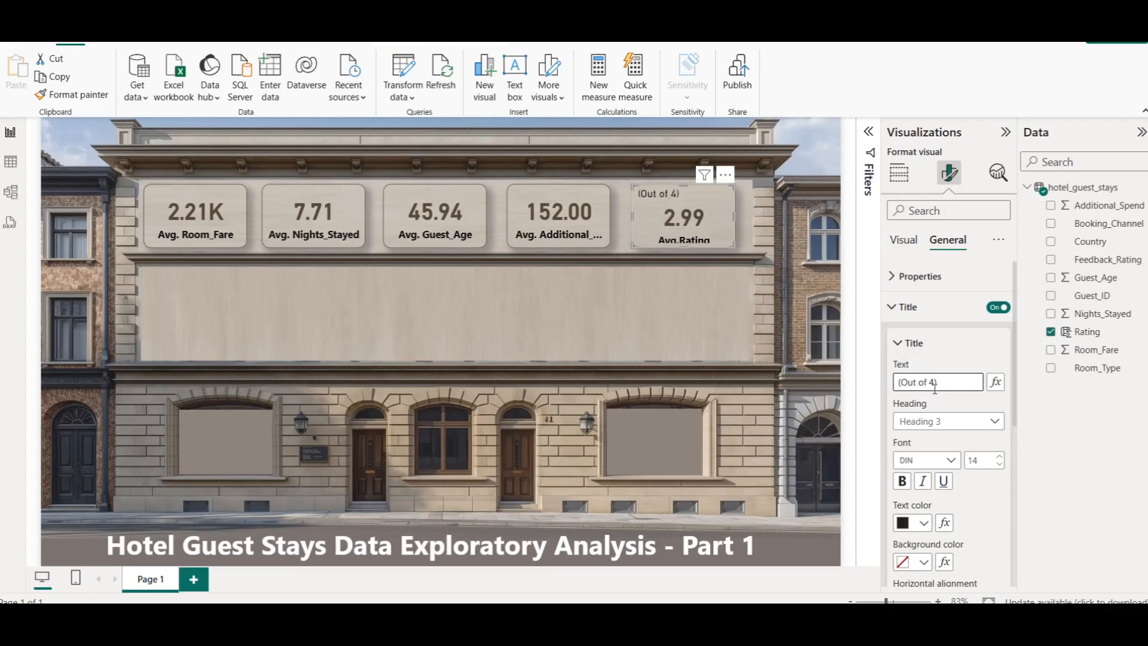
# Step: Make the rating card's title italic and centre it horizontally
pyautogui.click(924, 485)
pyautogui.scroll(-3, 925, 460)
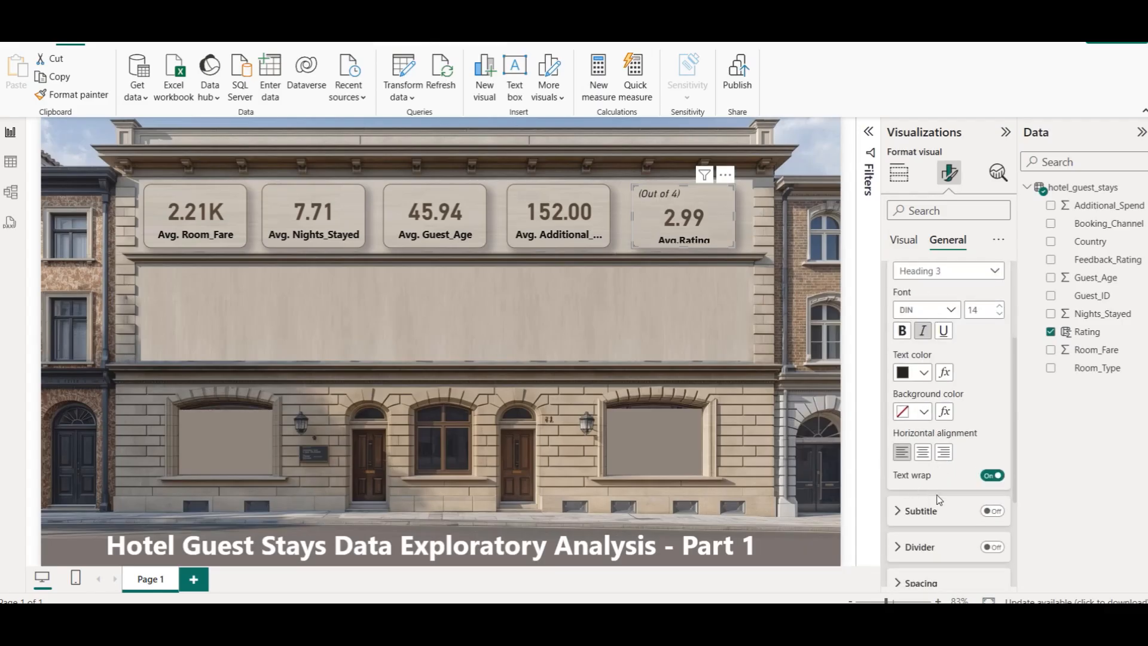
pyautogui.click(924, 456)
pyautogui.click(651, 330)
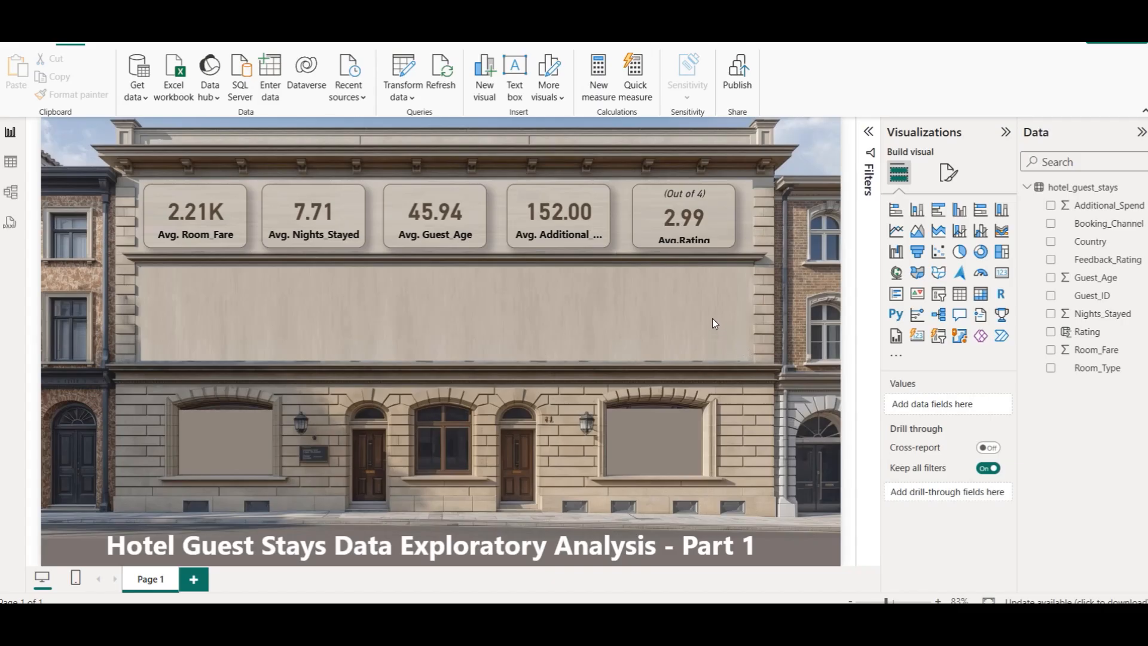
# Step: Remove the "(Out of 4)" title from the rating card
pyautogui.click(691, 232)
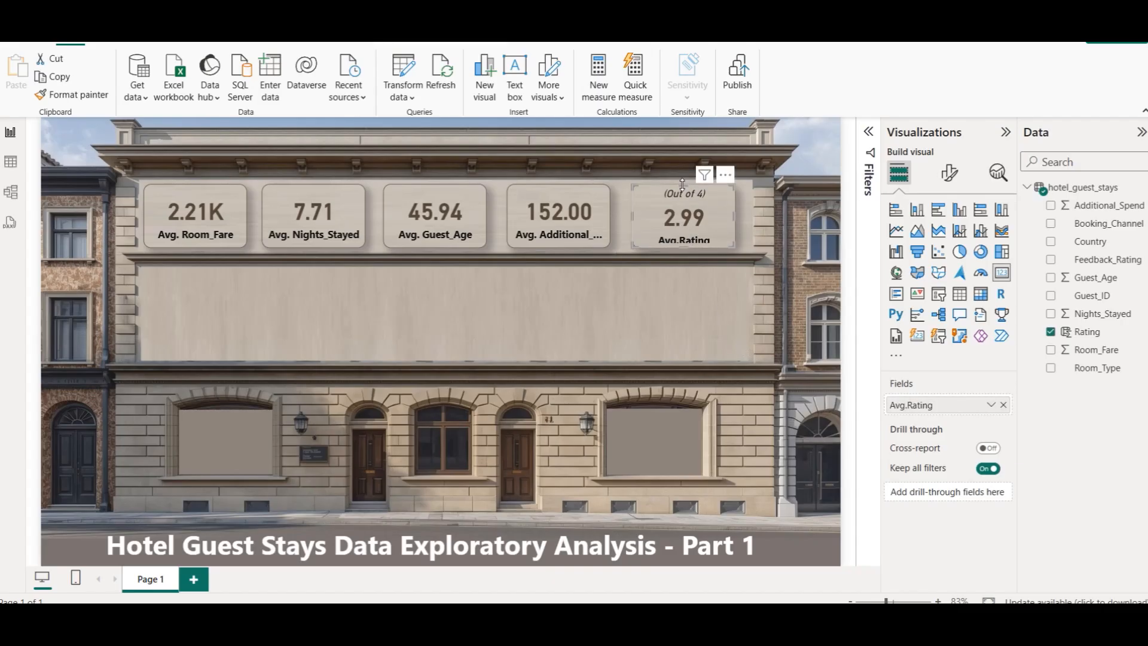
pyautogui.click(781, 215)
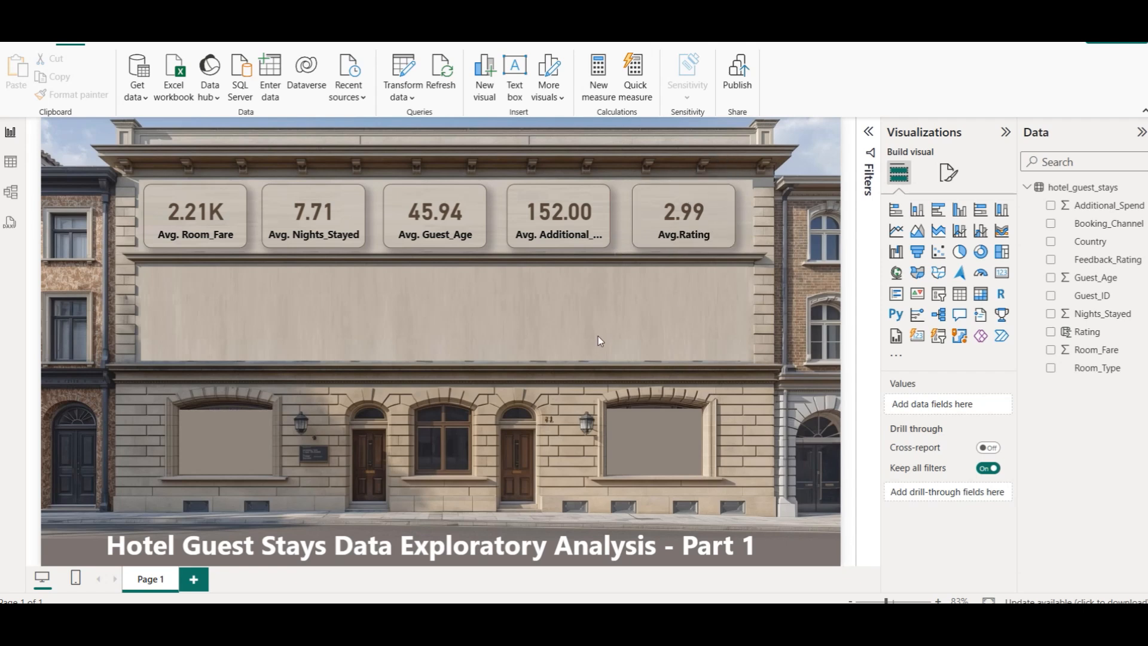
# Step: Rename the report page to "Dashboard 1"
pyautogui.rightClick(150, 582)
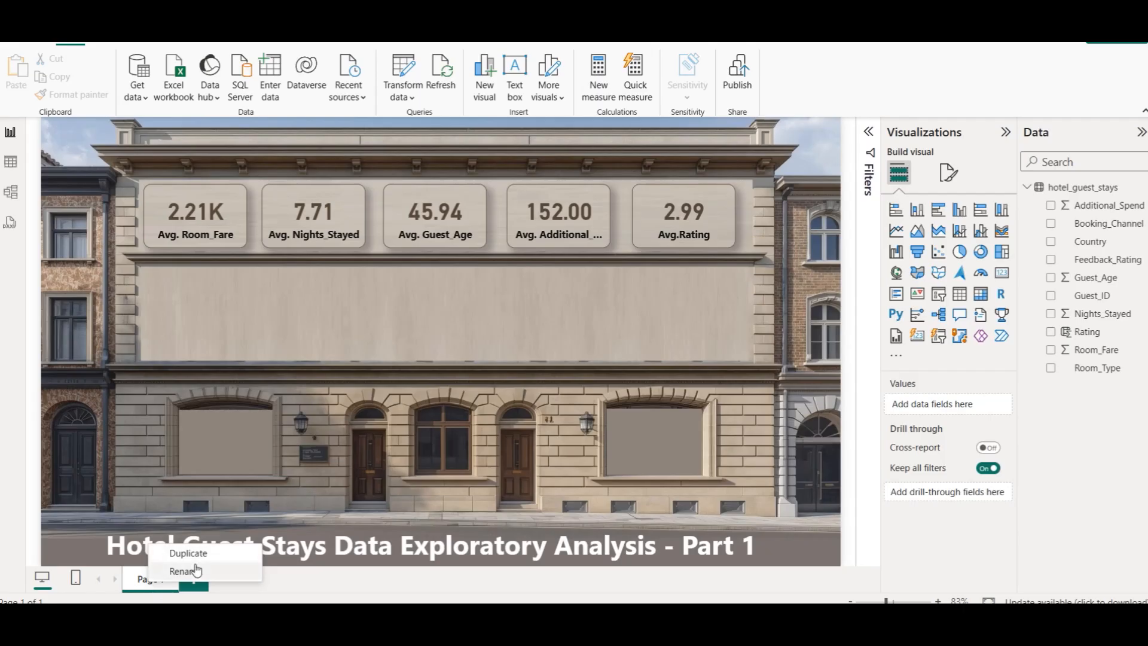
pyautogui.click(191, 569)
pyautogui.write('Dashb')
pyautogui.write('oa')
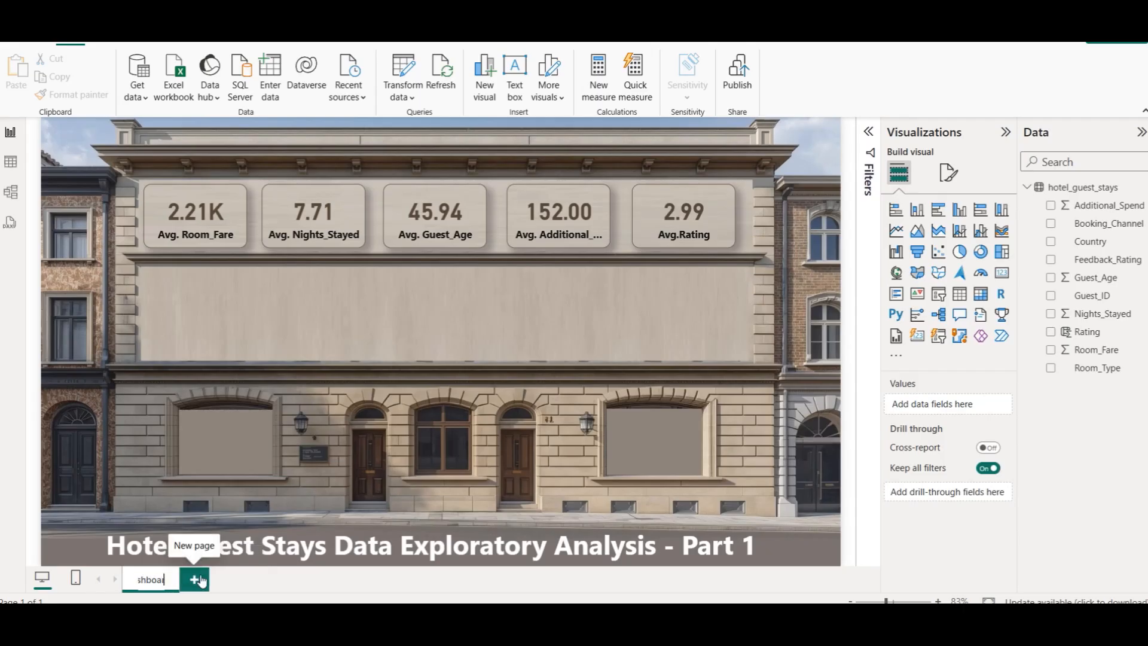
pyautogui.press('Return')
pyautogui.hotkey('ctrl', 's')
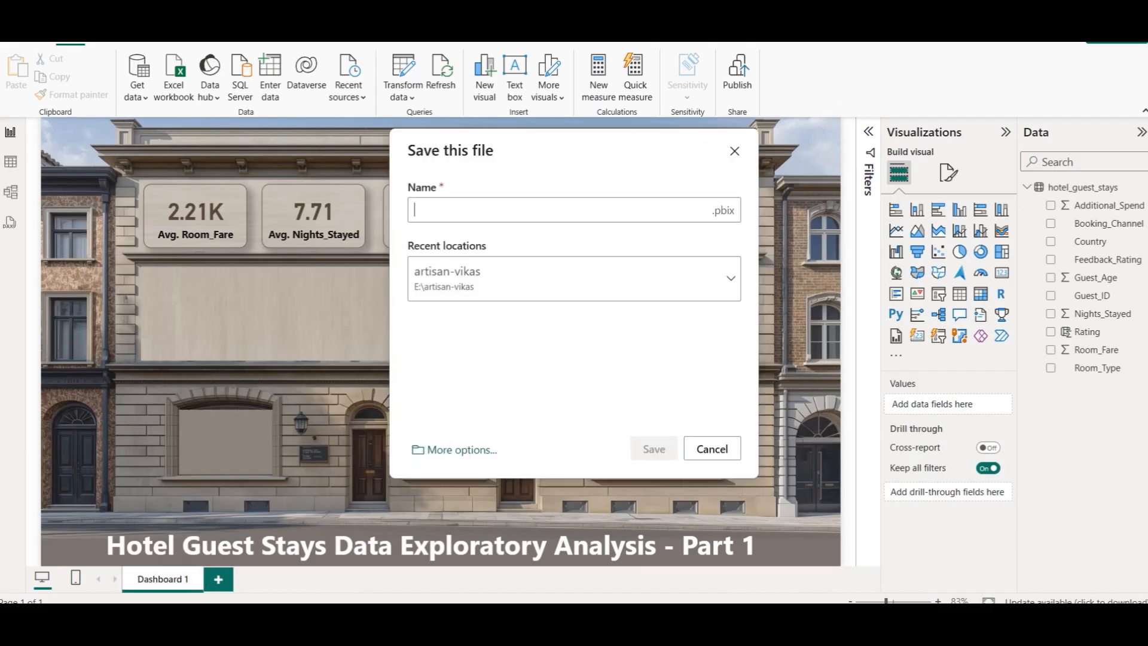
pyautogui.press('Escape')
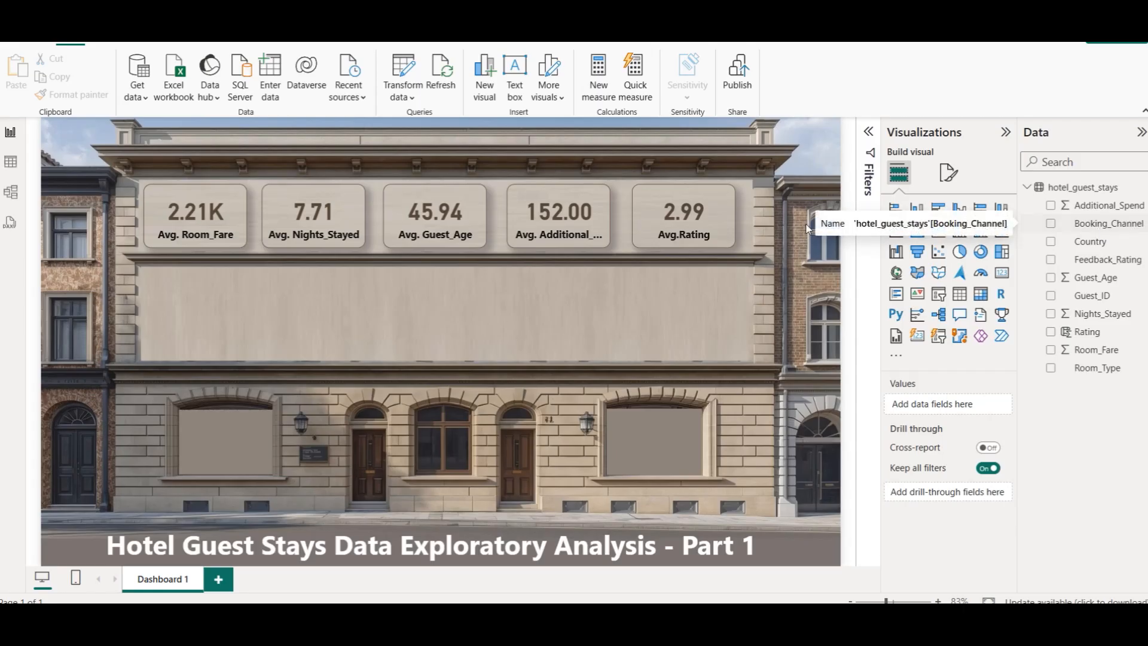
# Step: Examine the distinct Booking_Channel values in the data table and return to the report page
pyautogui.click(11, 163)
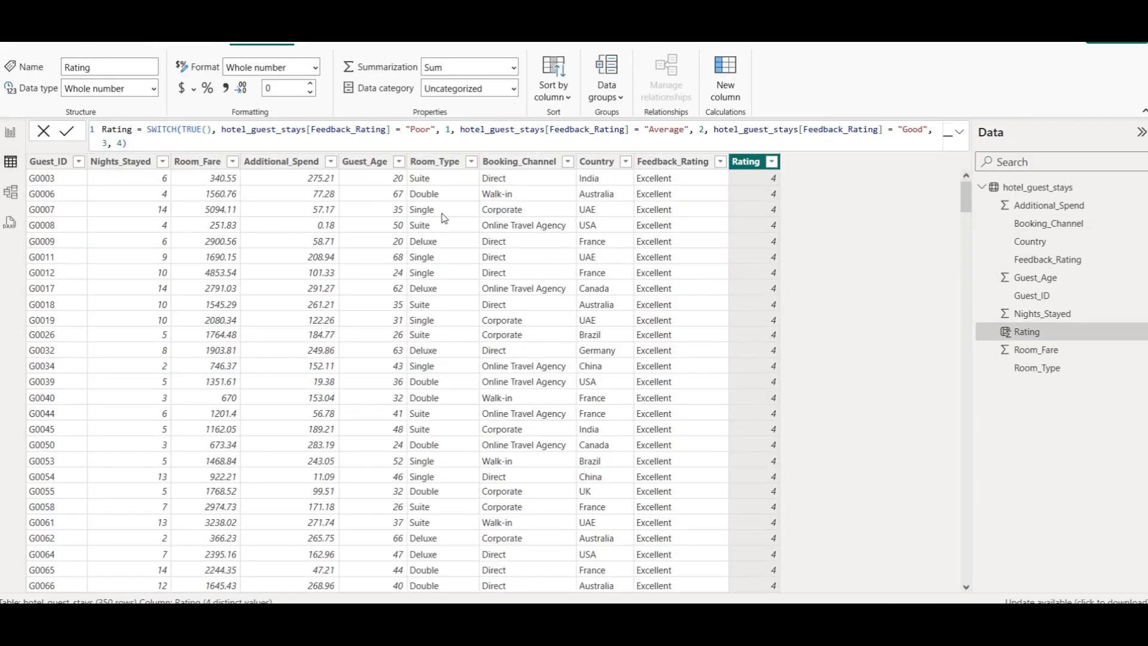
pyautogui.click(568, 161)
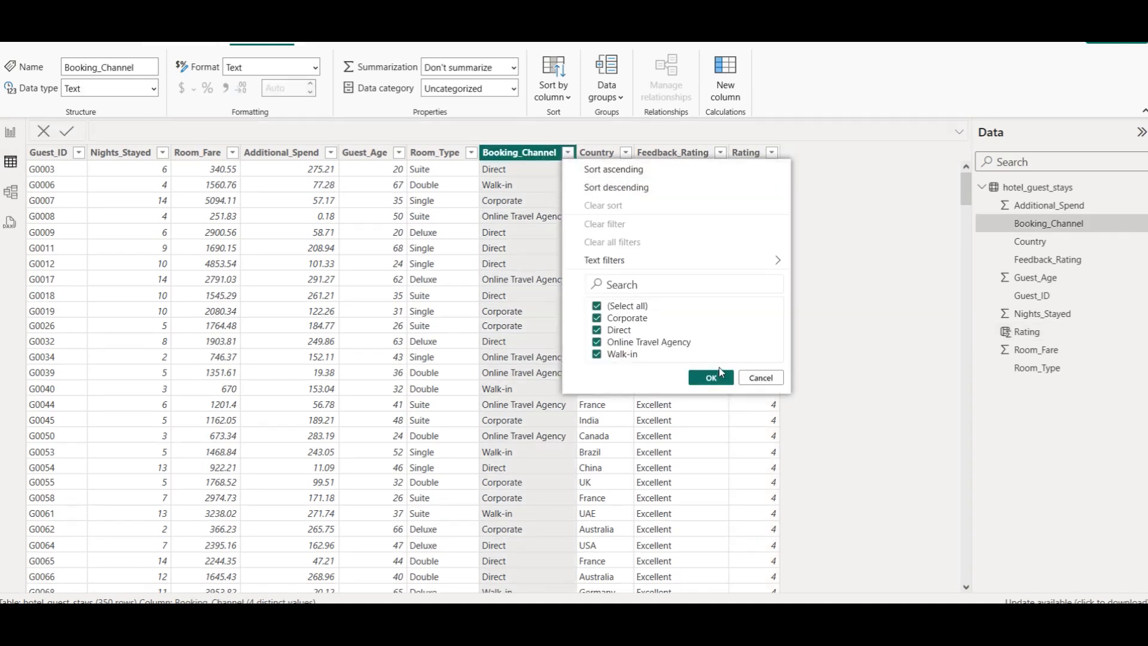
pyautogui.click(757, 378)
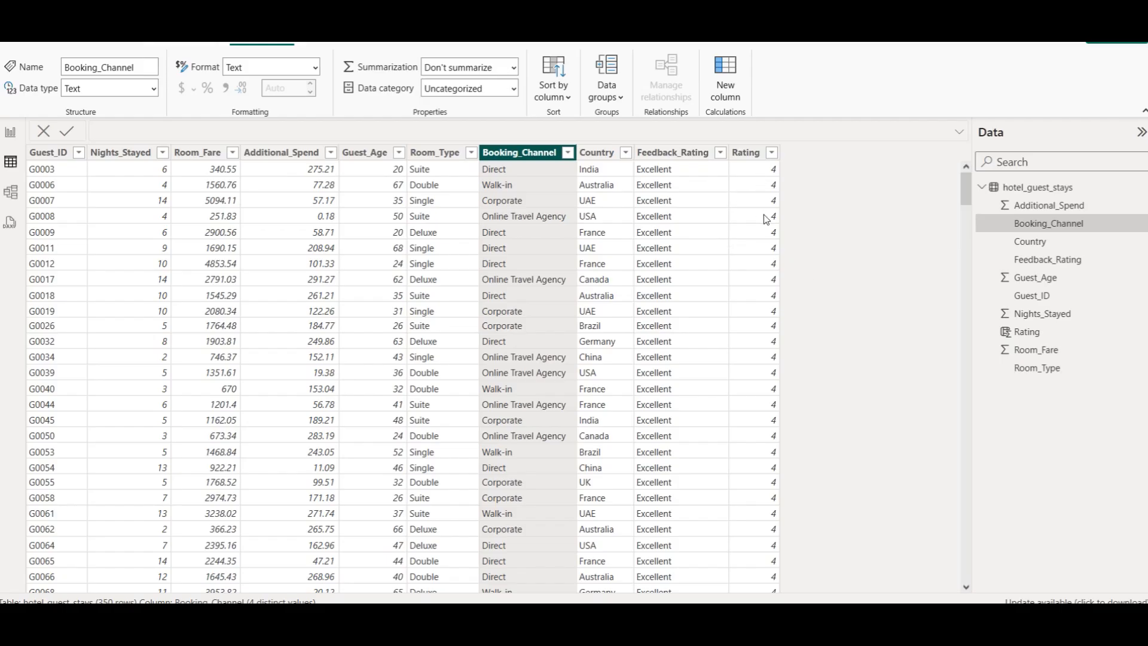
pyautogui.click(10, 131)
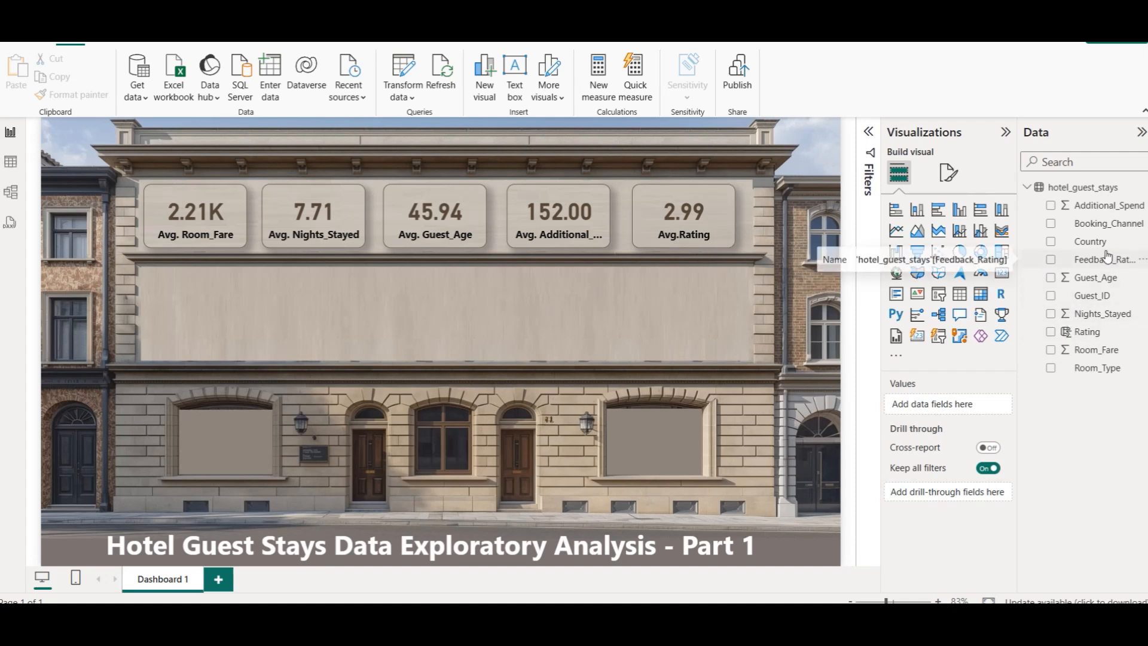
# Step: Add a table of average Rating by Booking_Channel below the KPI cards and narrow it to fit its two columns
pyautogui.click(1051, 225)
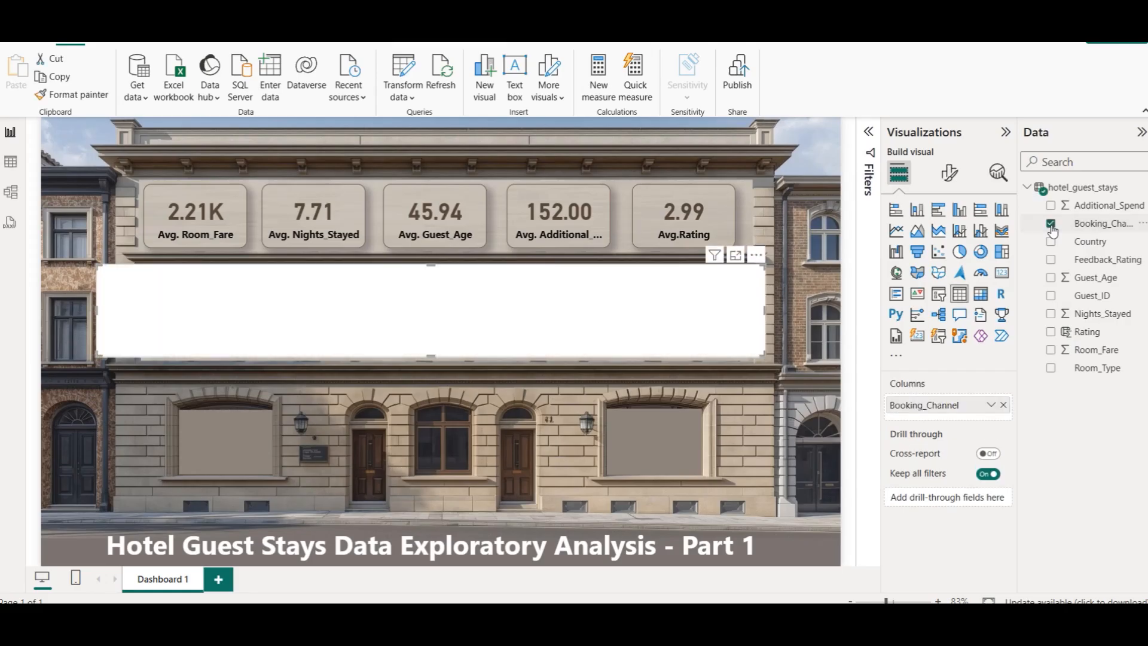
pyautogui.click(1068, 334)
pyautogui.click(991, 423)
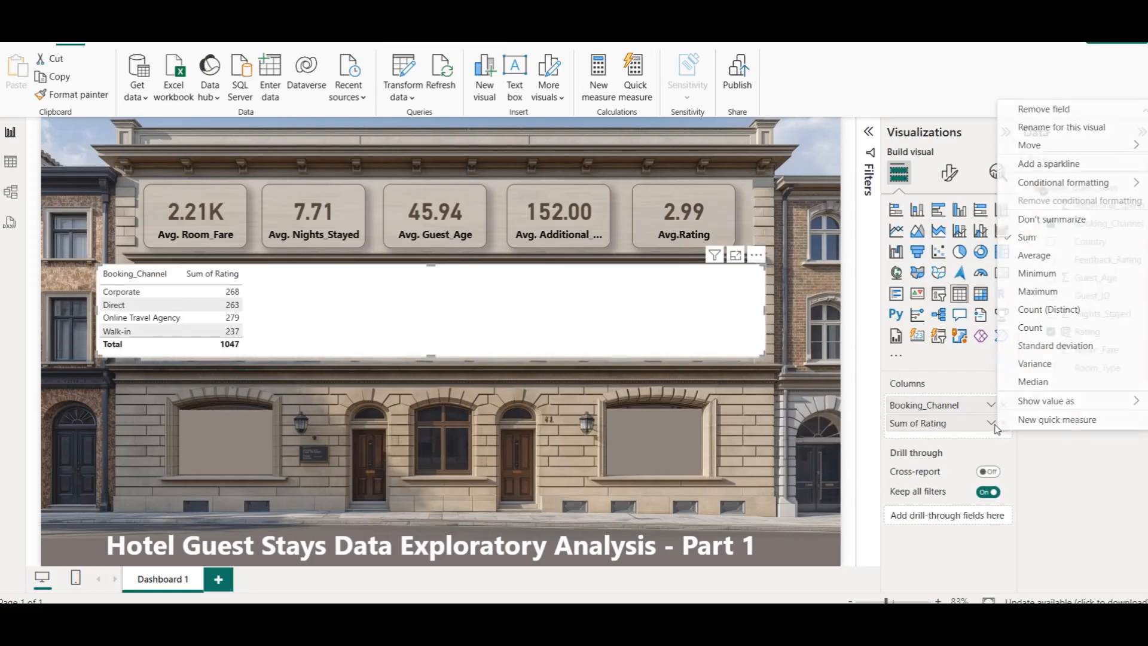
pyautogui.click(1035, 255)
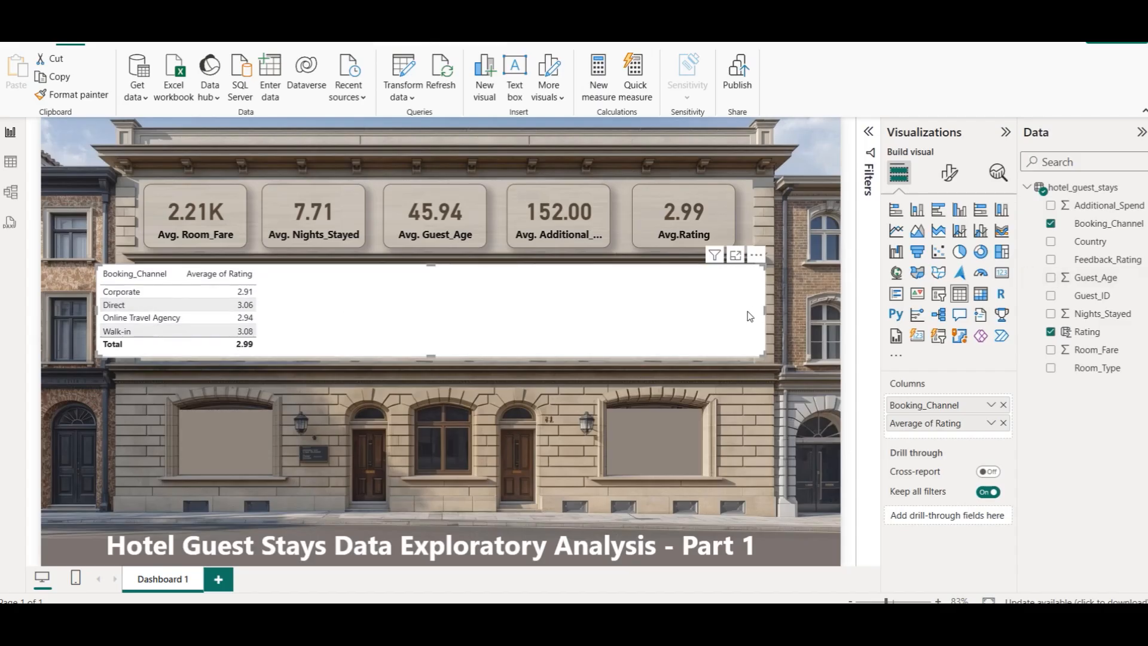
pyautogui.moveTo(763, 303); pyautogui.dragTo(265, 311)
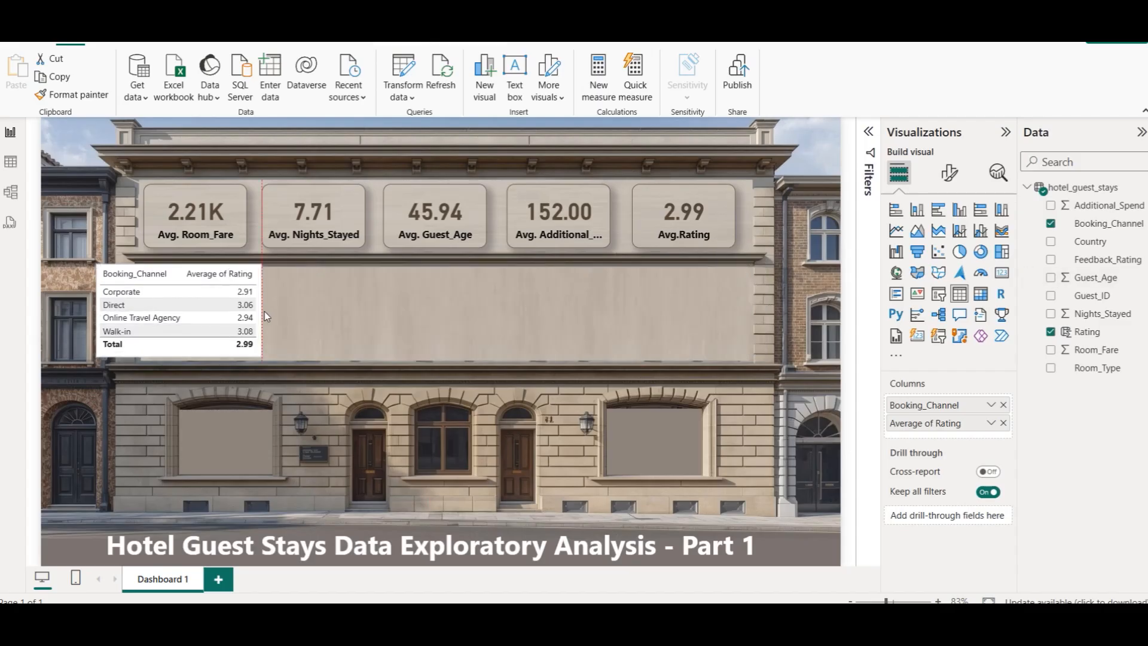
# Step: Convert the booking channel table to a stacked column chart and align it under the first KPI card
pyautogui.click(917, 210)
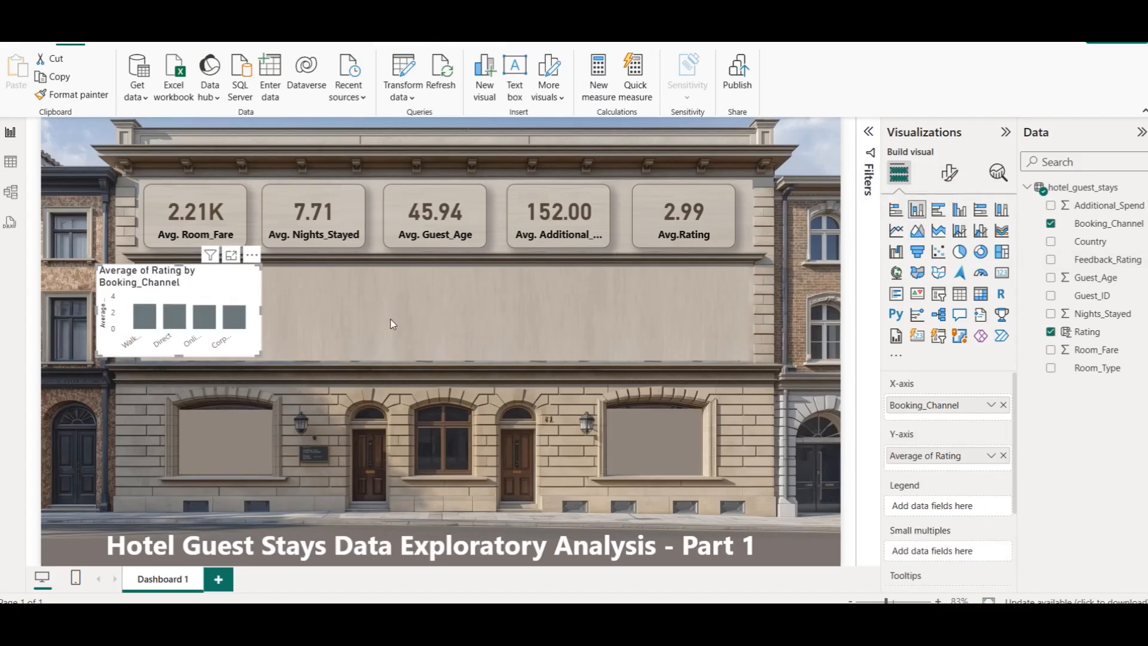
pyautogui.moveTo(229, 291); pyautogui.dragTo(274, 290)
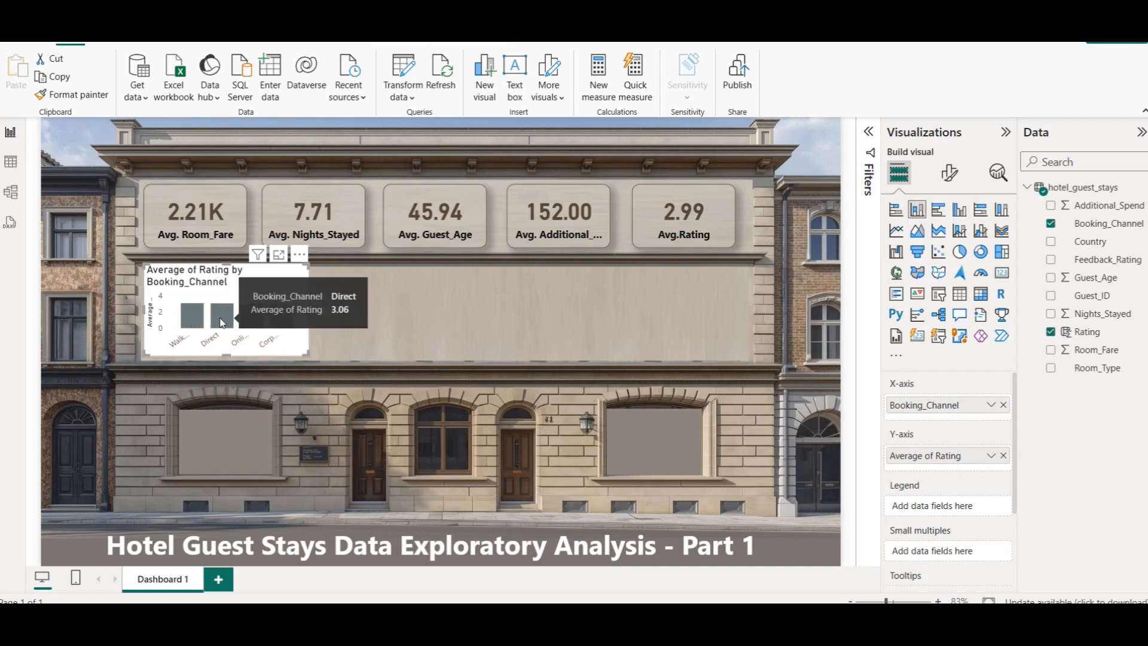
pyautogui.moveTo(286, 314)
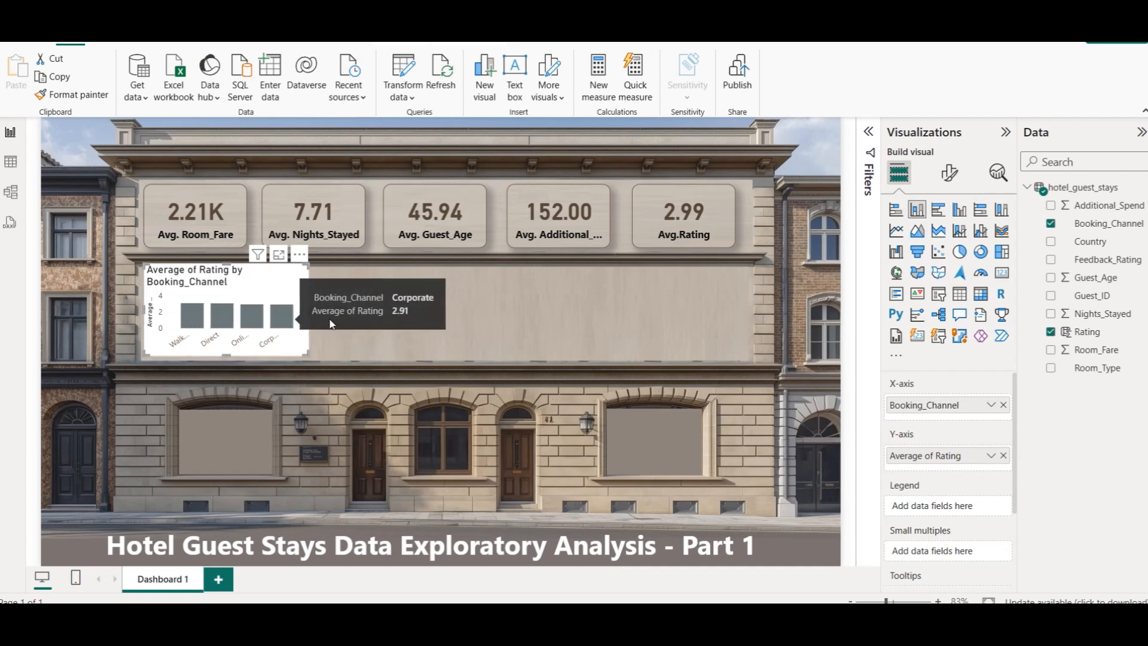
# Step: Try the clustered bar and stacked bar types on the booking channel visual, returning it to a stacked column chart
pyautogui.click(938, 209)
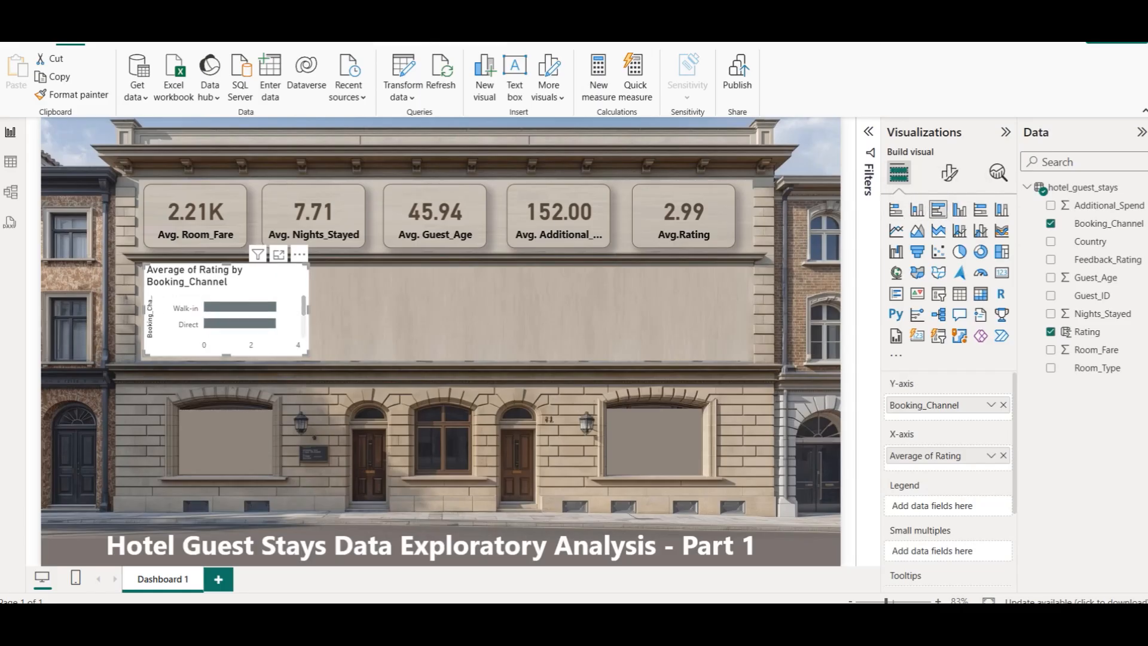
pyautogui.click(917, 209)
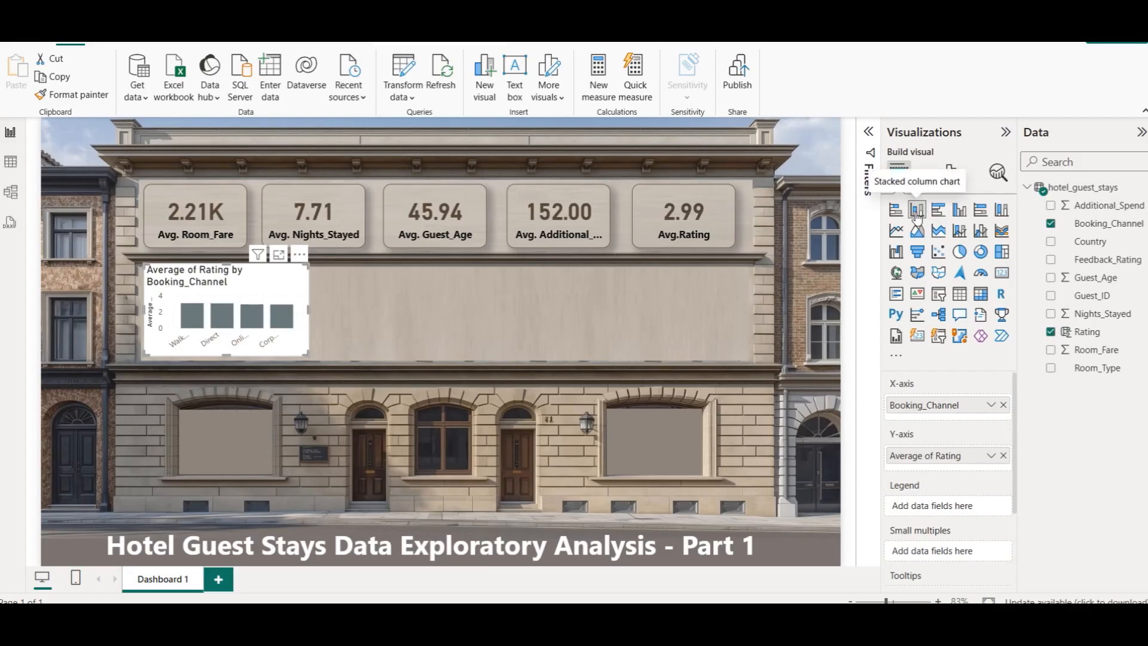
pyautogui.click(895, 210)
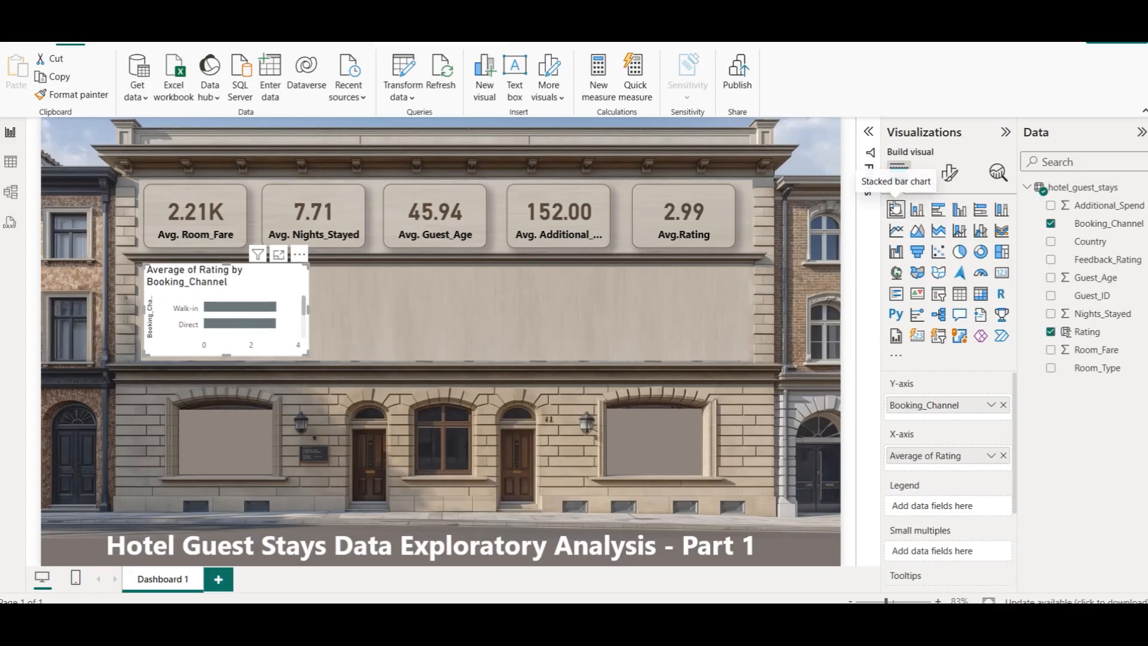
pyautogui.click(917, 211)
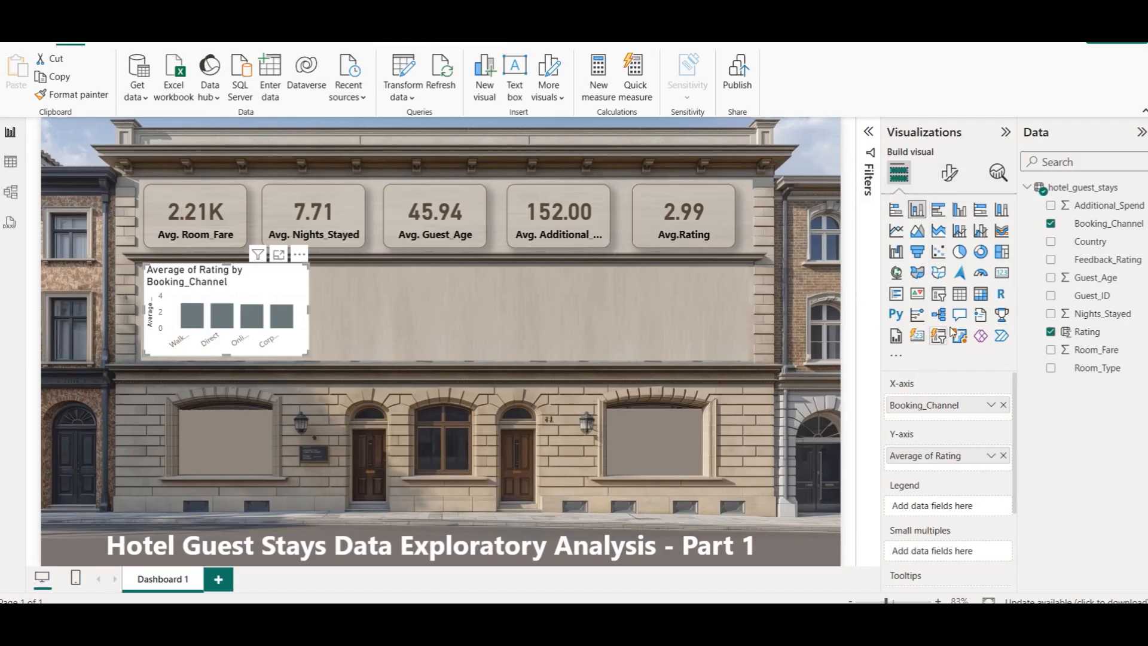
# Step: Convert the booking channel visual to a funnel chart and rename its average rating value to Avg Rating
pyautogui.click(918, 252)
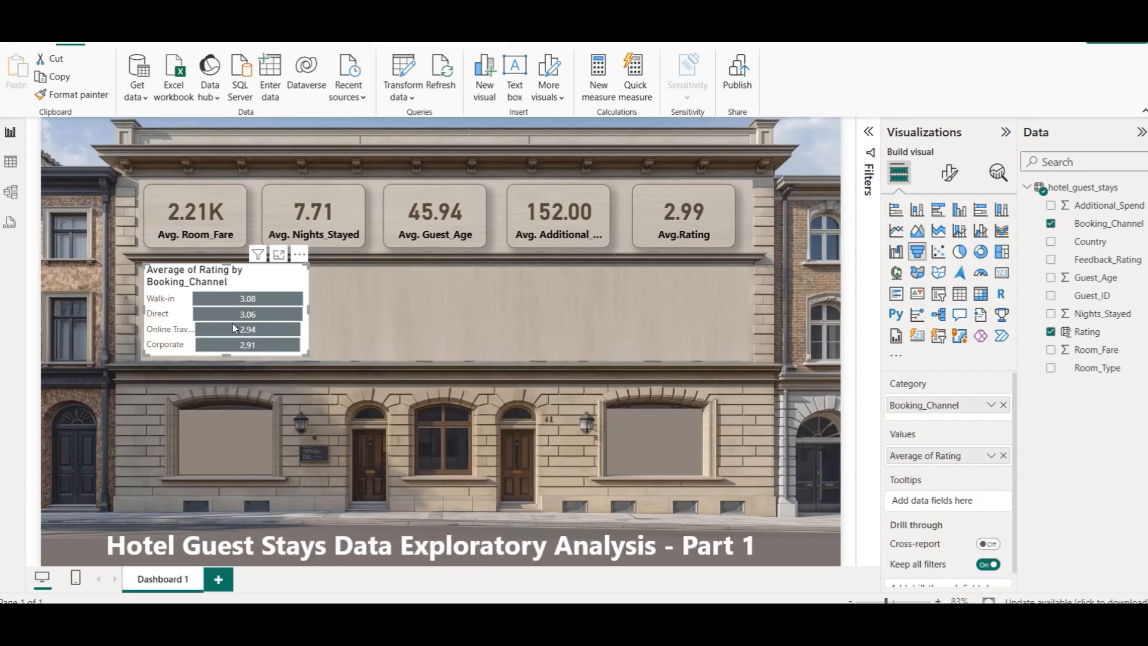
pyautogui.moveTo(233, 335)
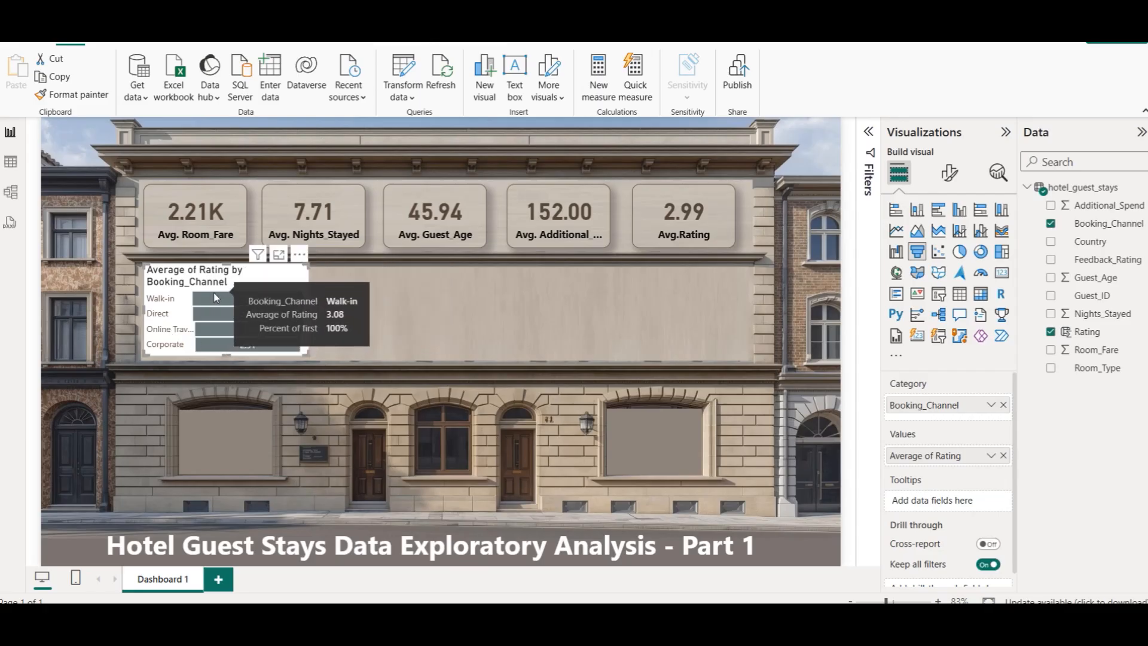
pyautogui.click(990, 458)
pyautogui.click(1045, 236)
pyautogui.write('Avg Ratin')
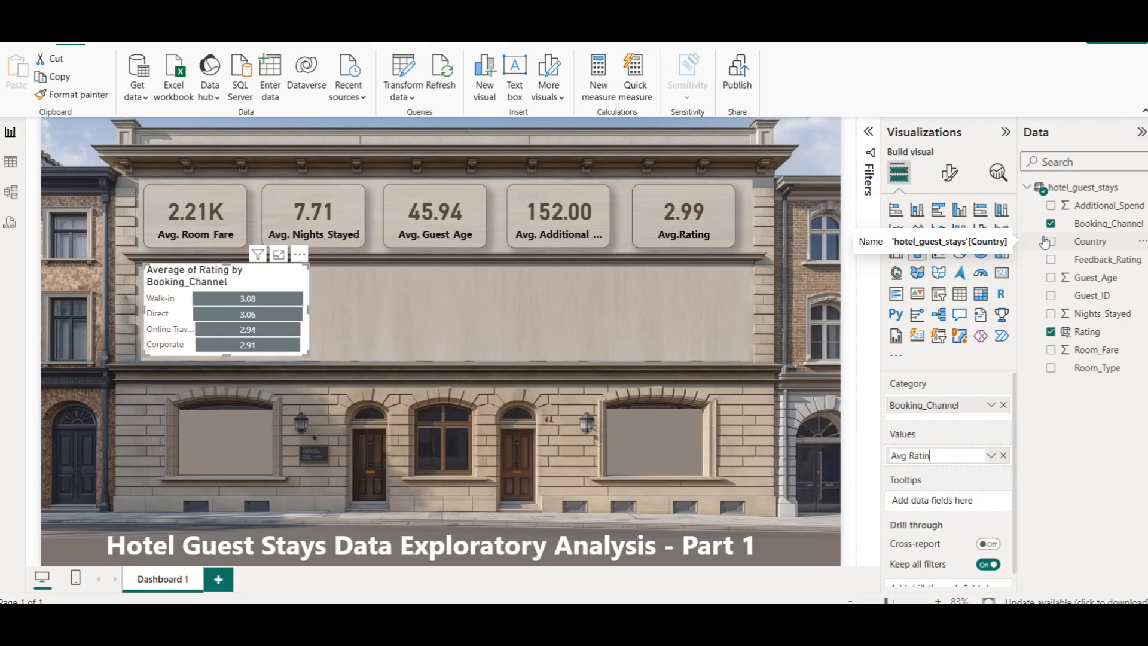
pyautogui.write('g')
pyautogui.press('Return')
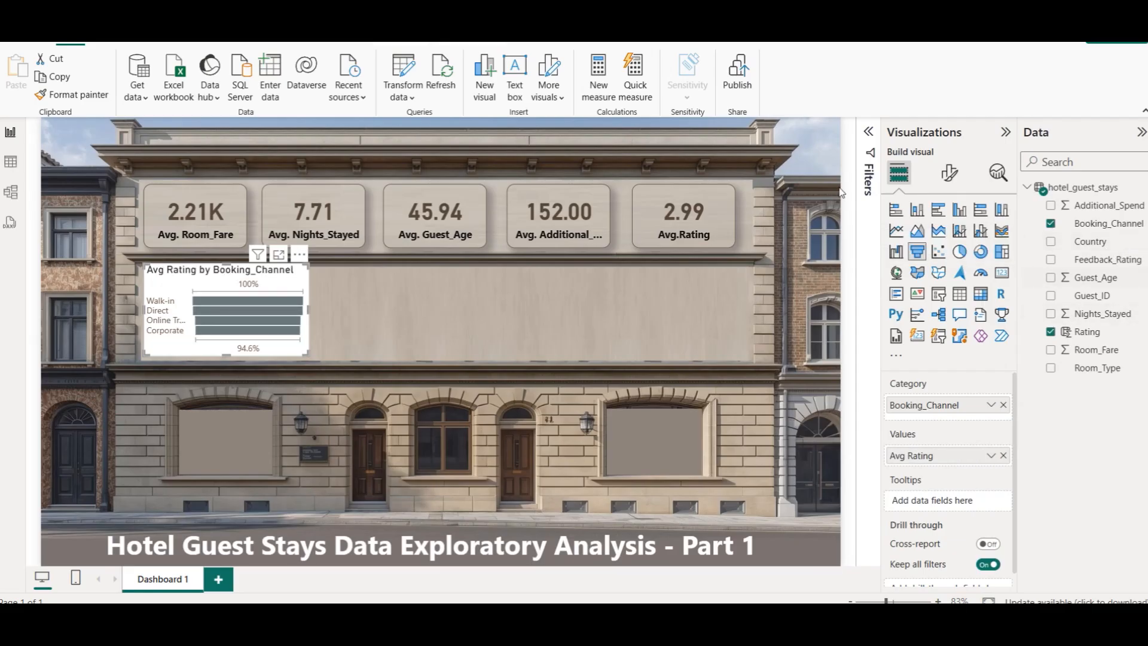
# Step: Format the funnel chart's title as size 12, bold, centered and dark brown
pyautogui.click(950, 173)
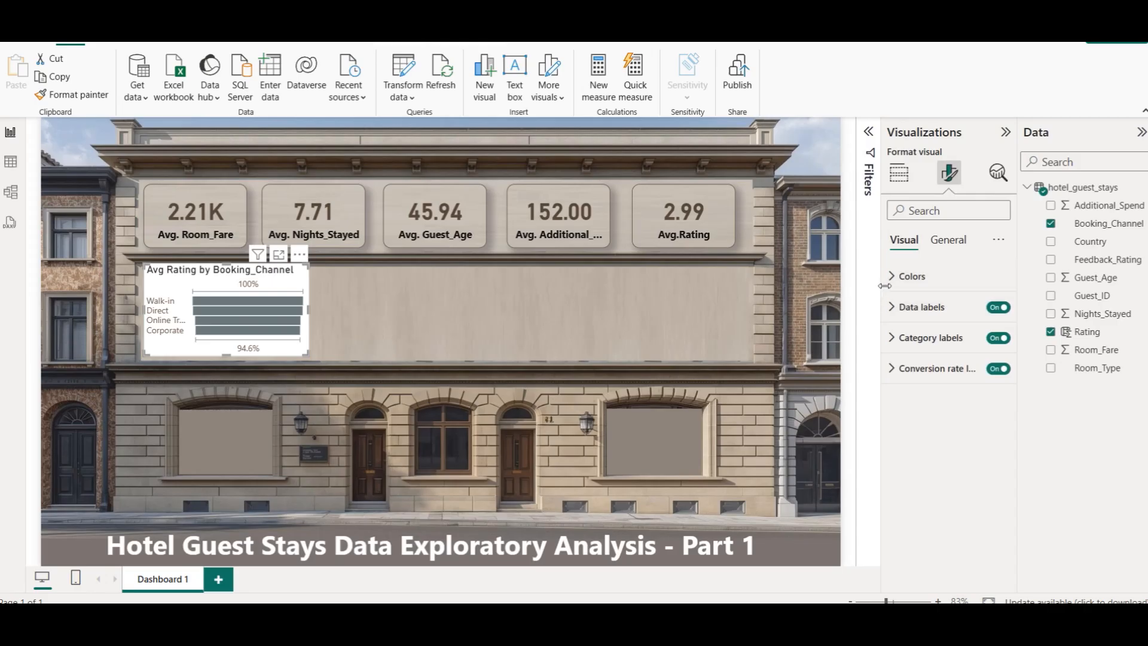
pyautogui.click(948, 240)
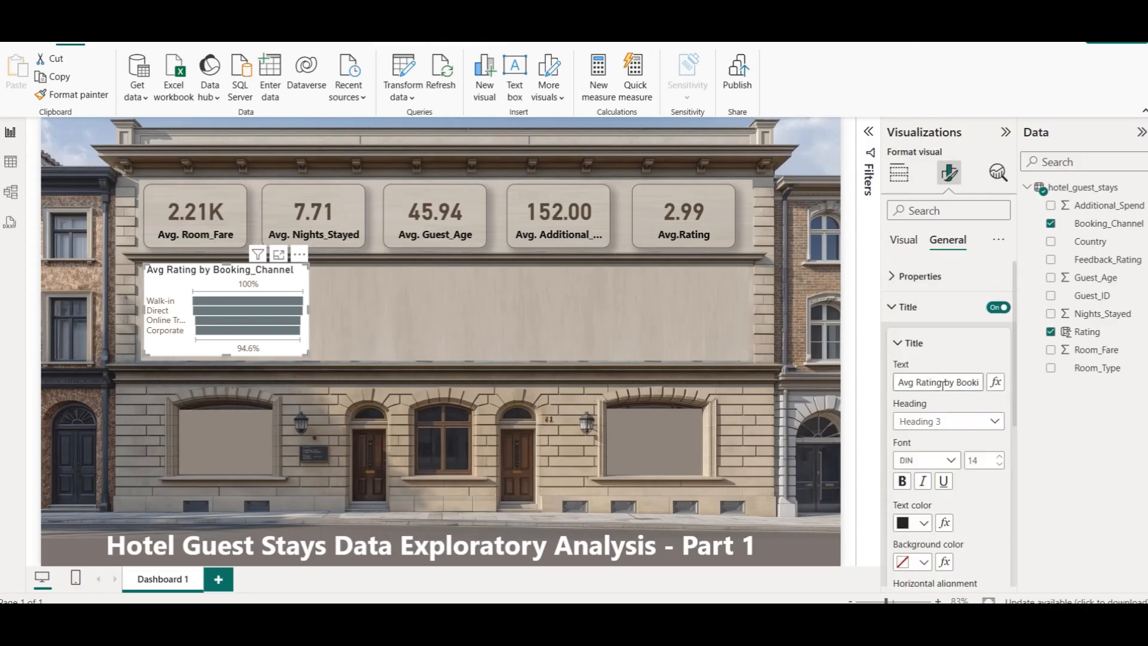
pyautogui.click(999, 464)
pyautogui.click(999, 464)
pyautogui.scroll(-3, 942, 511)
pyautogui.click(922, 452)
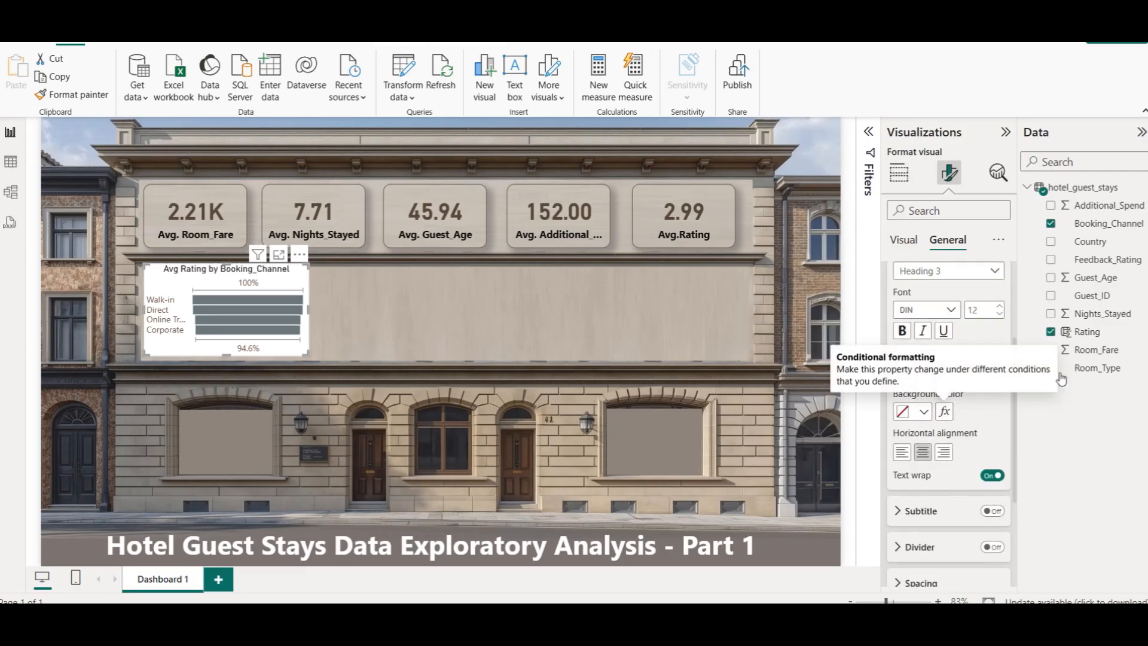
pyautogui.click(924, 372)
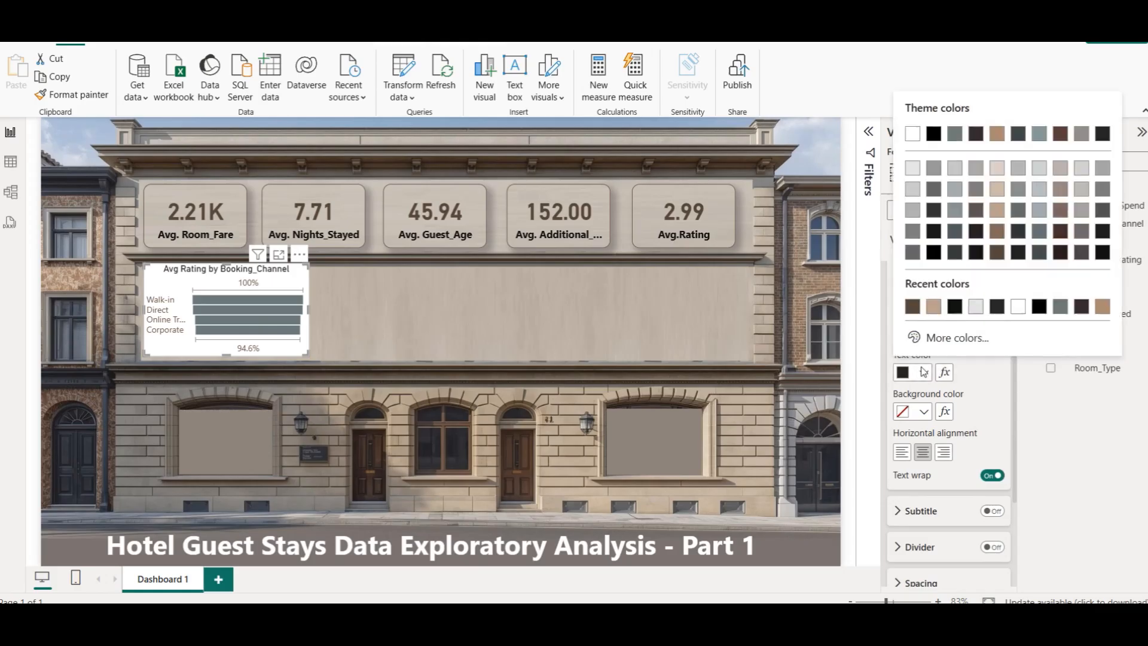
pyautogui.click(997, 253)
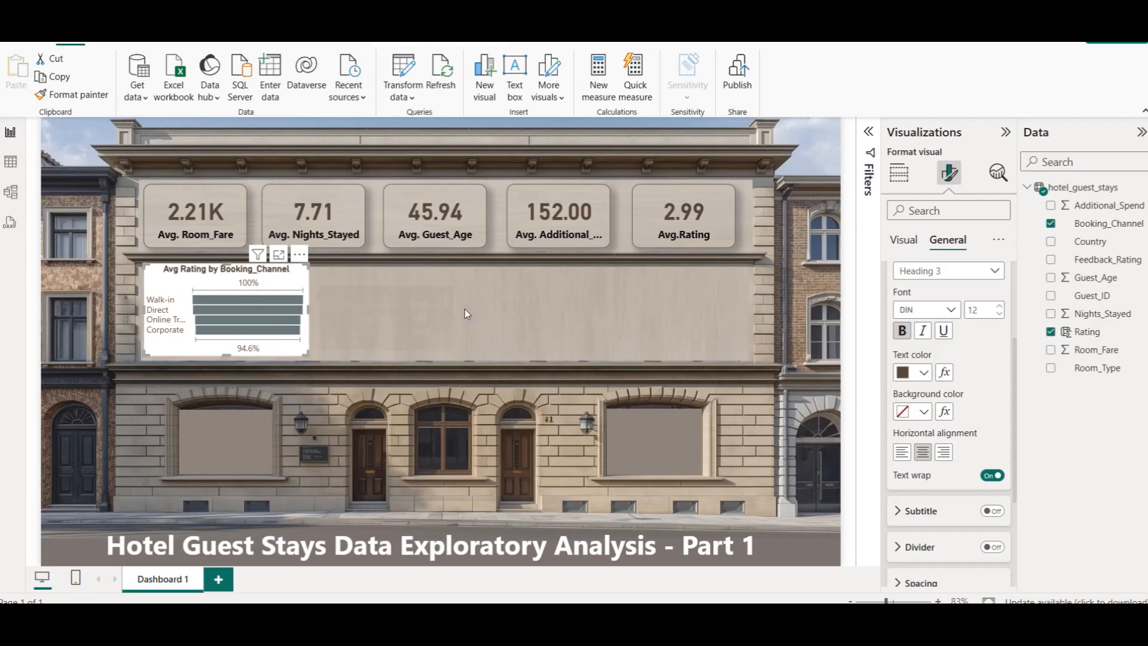
pyautogui.moveTo(227, 353)
pyautogui.mouseDown()
pyautogui.moveTo(229, 365)
pyautogui.moveTo(231, 355)
pyautogui.mouseUp()
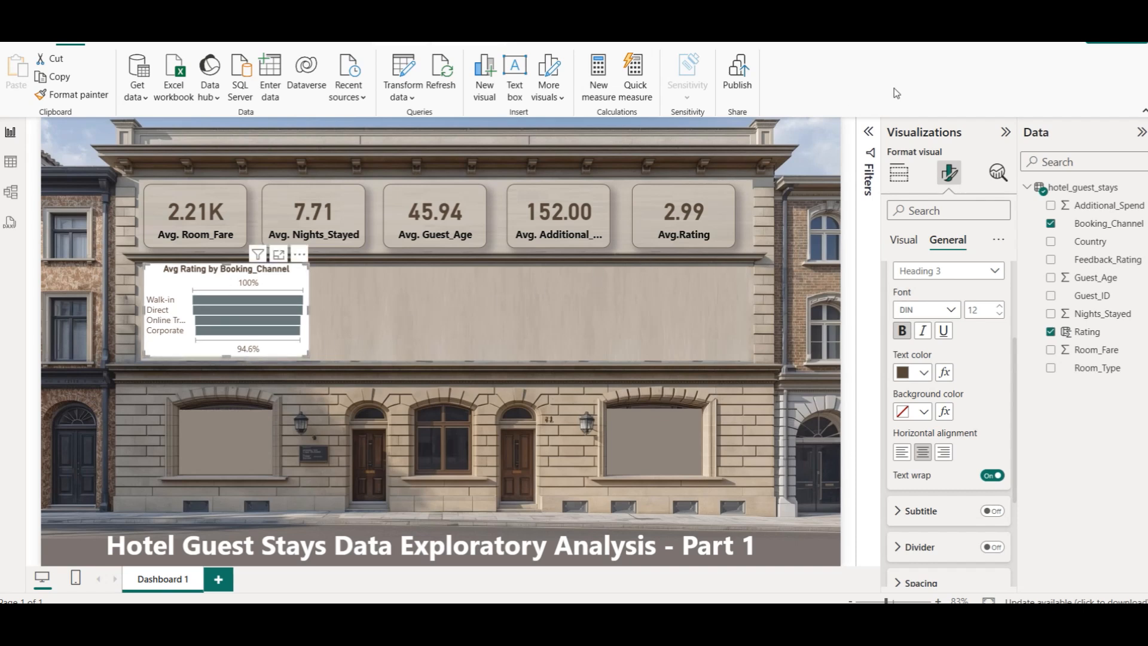
# Step: Set the funnel chart's data label values to font size 8 in light gray
pyautogui.scroll(3, 909, 326)
pyautogui.click(928, 308)
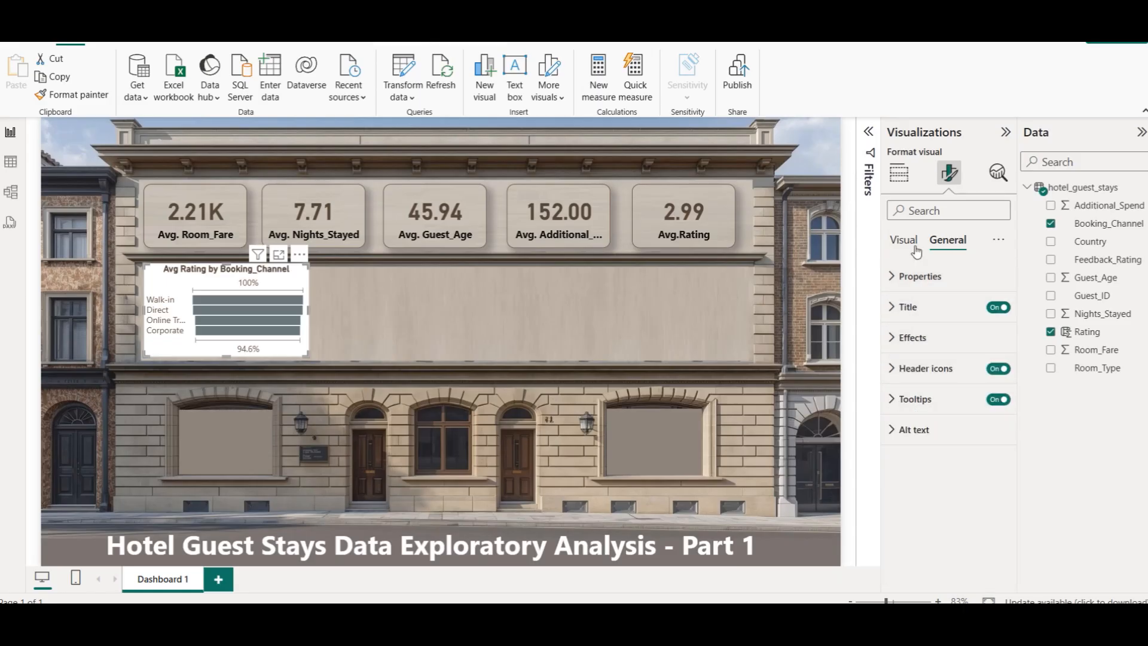
pyautogui.click(904, 240)
pyautogui.click(936, 307)
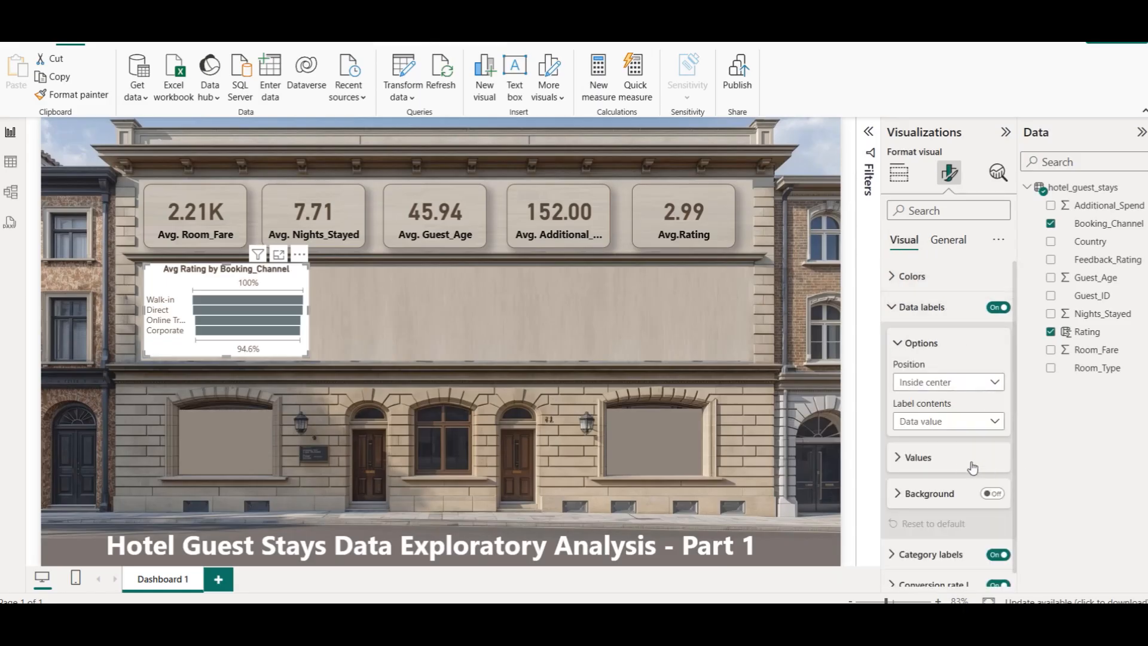
pyautogui.scroll(-1, 987, 471)
pyautogui.click(934, 452)
pyautogui.click(1000, 487)
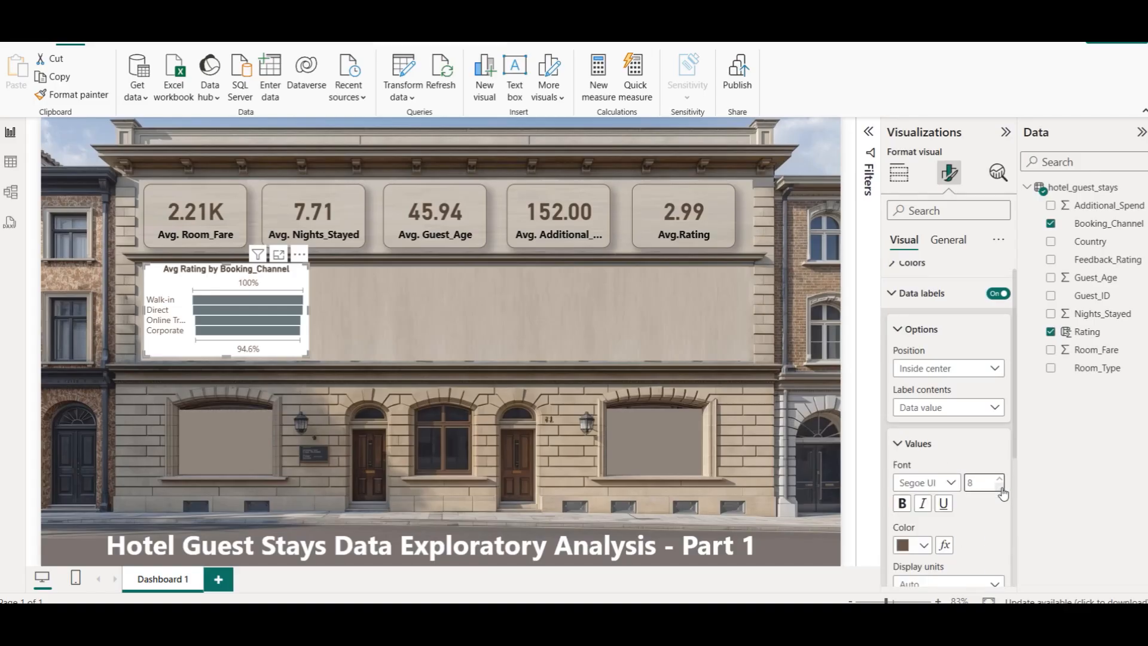
pyautogui.click(924, 545)
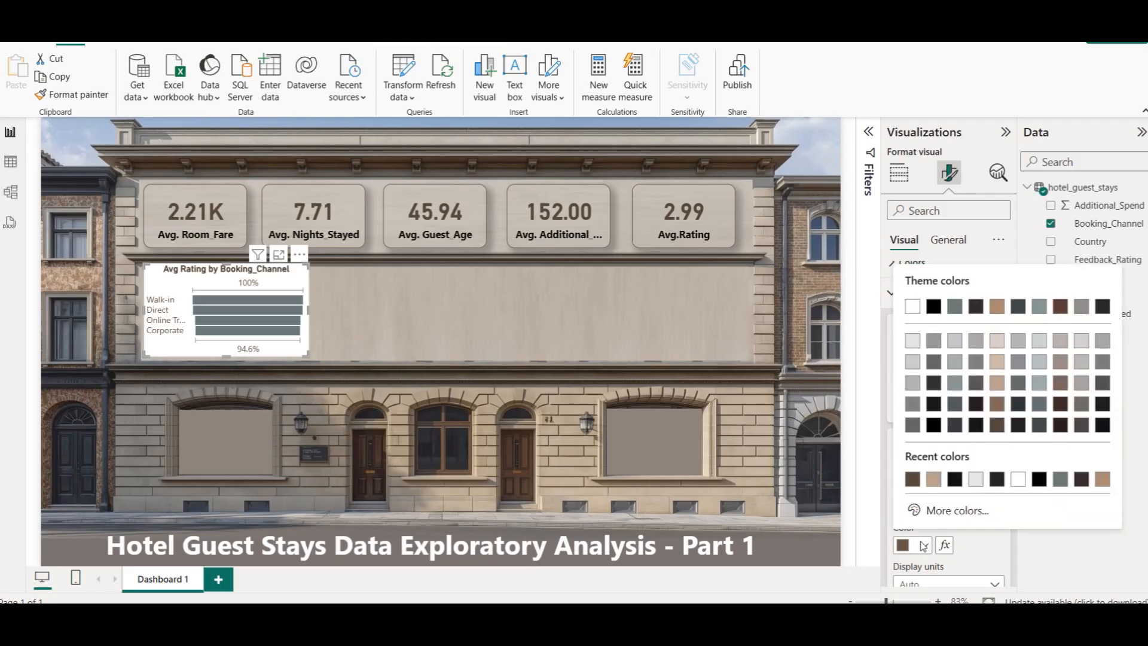
pyautogui.click(913, 341)
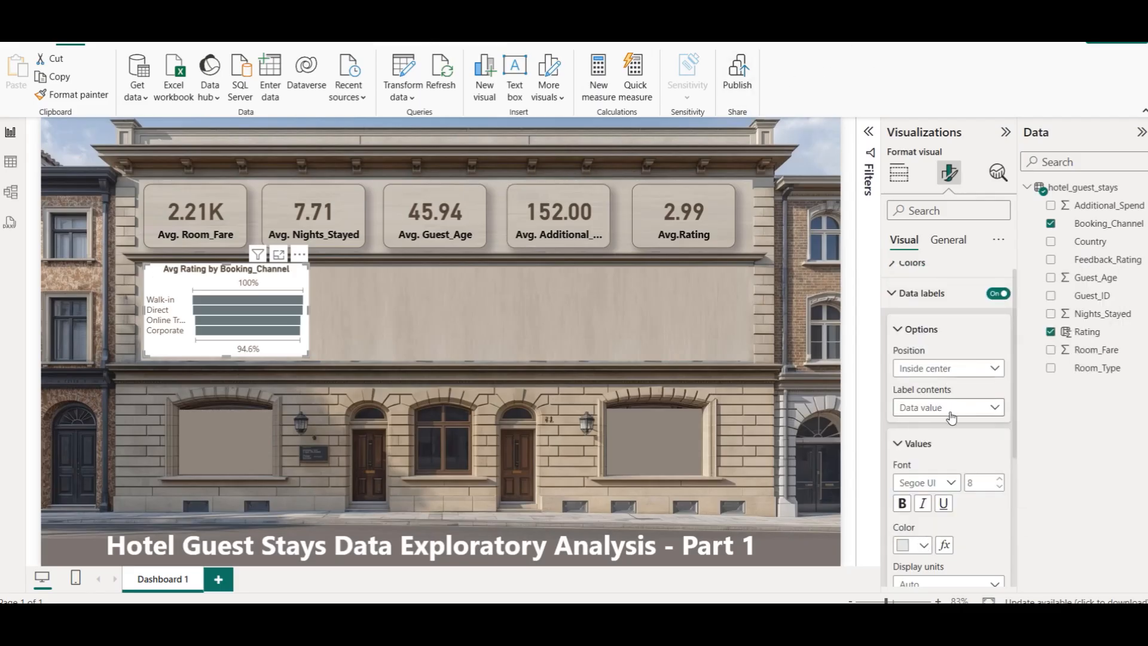
# Step: Try another data label position and a taller funnel chart, reverting to Inside center and undoing the resize
pyautogui.click(942, 369)
pyautogui.click(941, 387)
pyautogui.click(951, 368)
pyautogui.click(930, 405)
pyautogui.moveTo(228, 352); pyautogui.dragTo(228, 366)
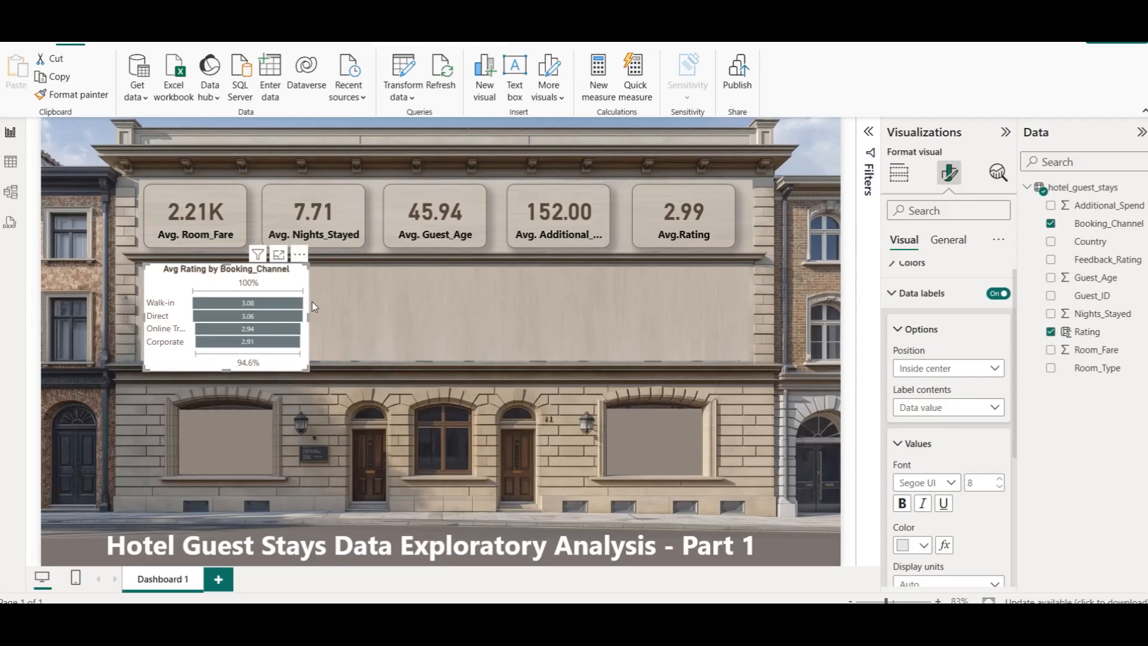
pyautogui.hotkey('ctrl', 'z')
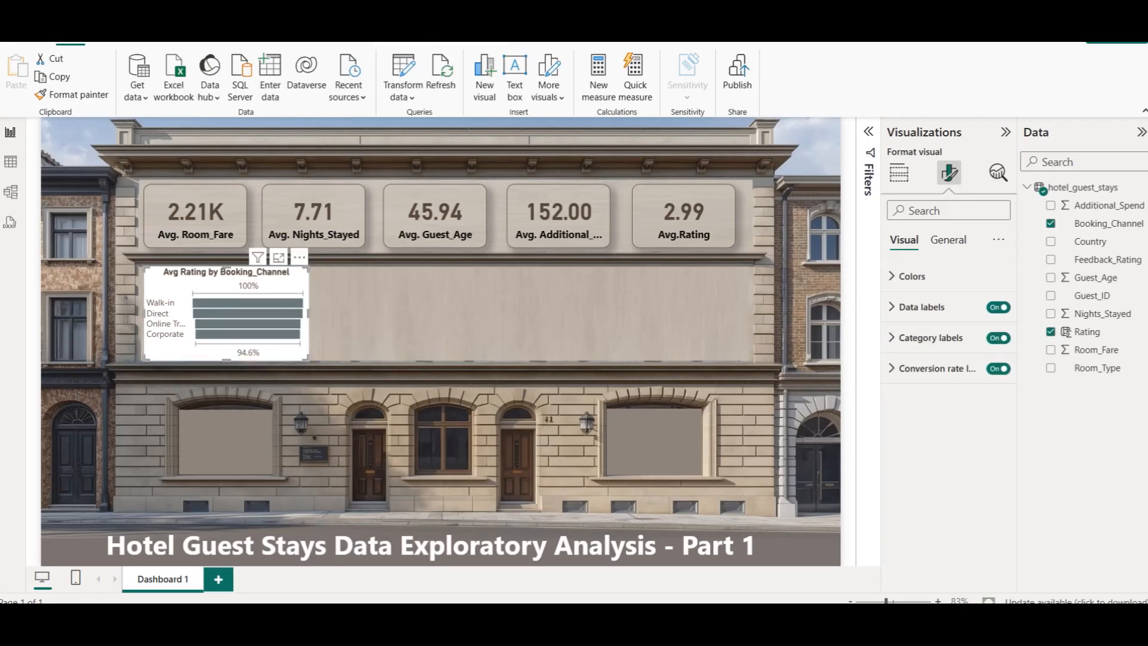
# Step: Examine the funnel chart in focus mode, turn off its conversion rate label and return to the report
pyautogui.click(279, 257)
pyautogui.moveTo(479, 294)
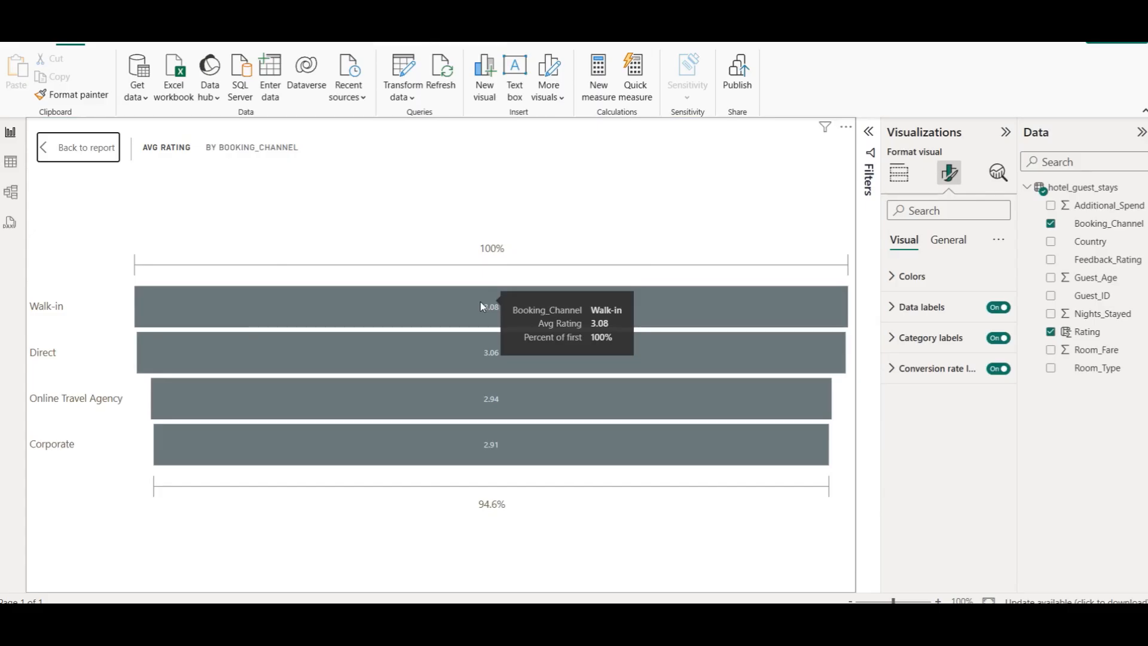
pyautogui.moveTo(451, 344)
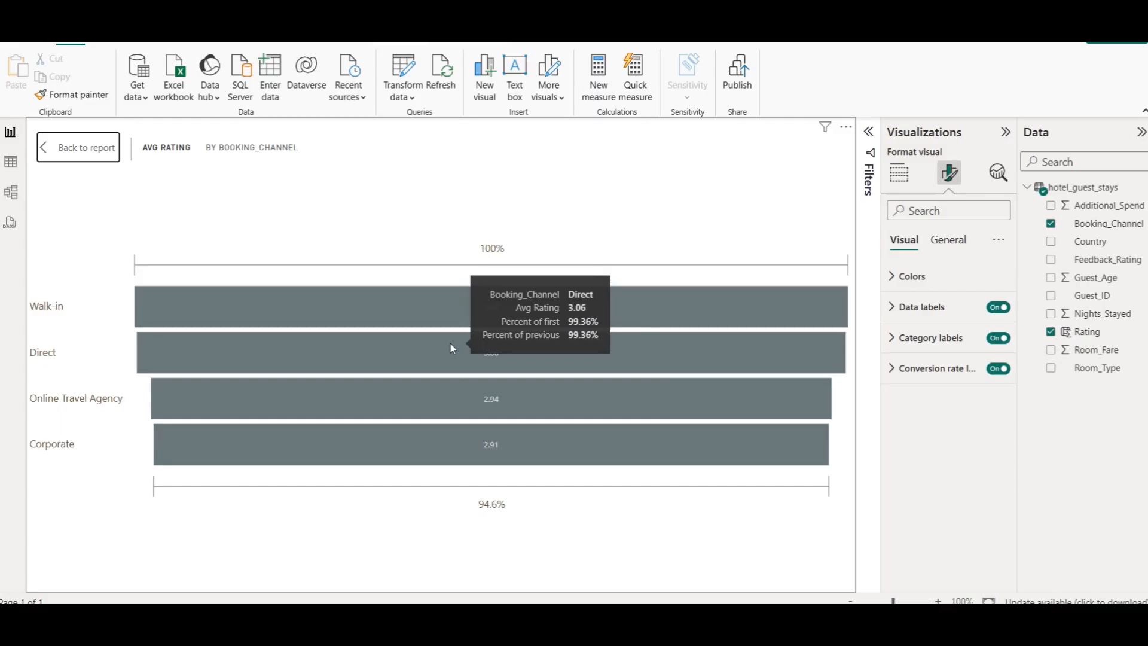
pyautogui.moveTo(497, 397)
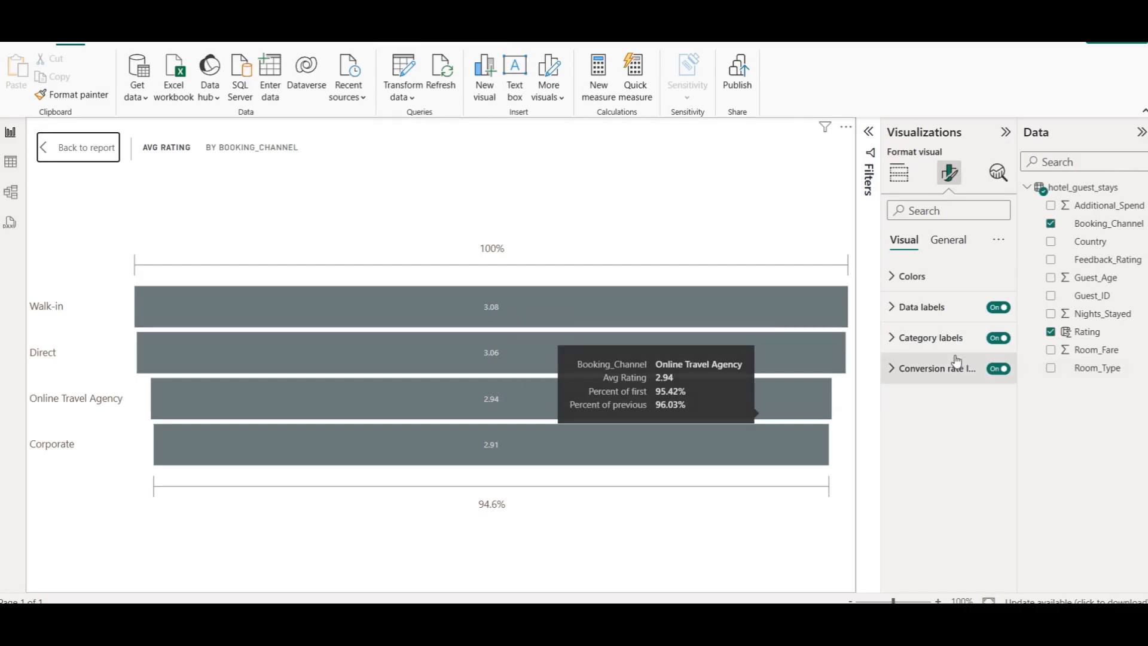
pyautogui.click(998, 369)
pyautogui.click(113, 155)
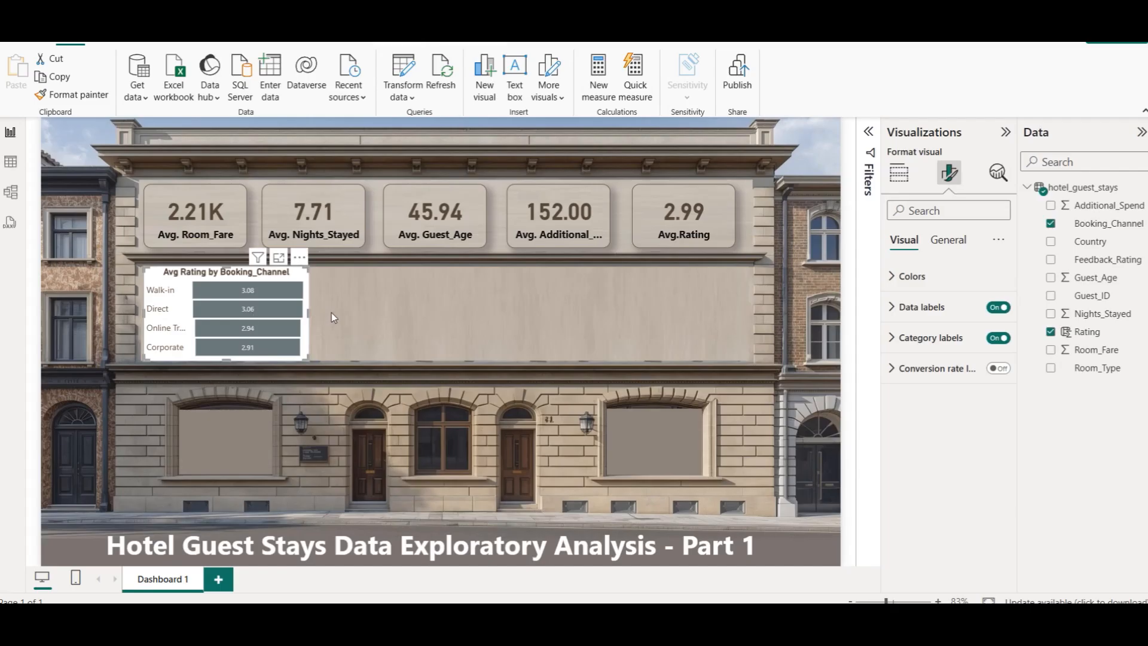
# Step: Set the default color of the funnel chart's bars to a brown theme color
pyautogui.click(920, 276)
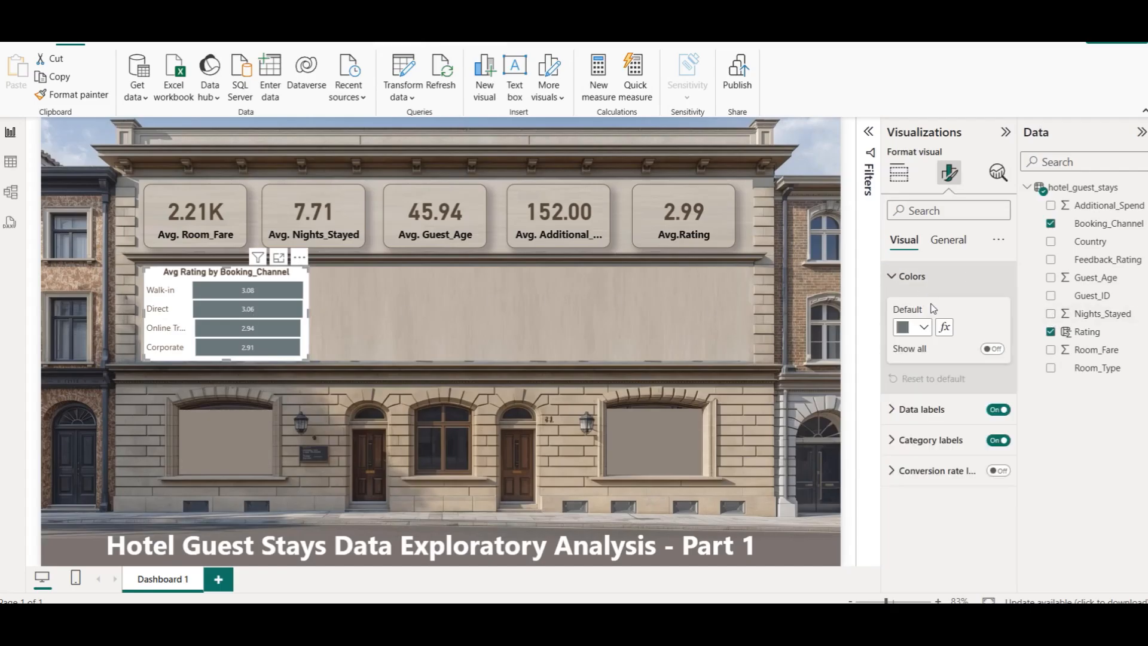
pyautogui.click(924, 327)
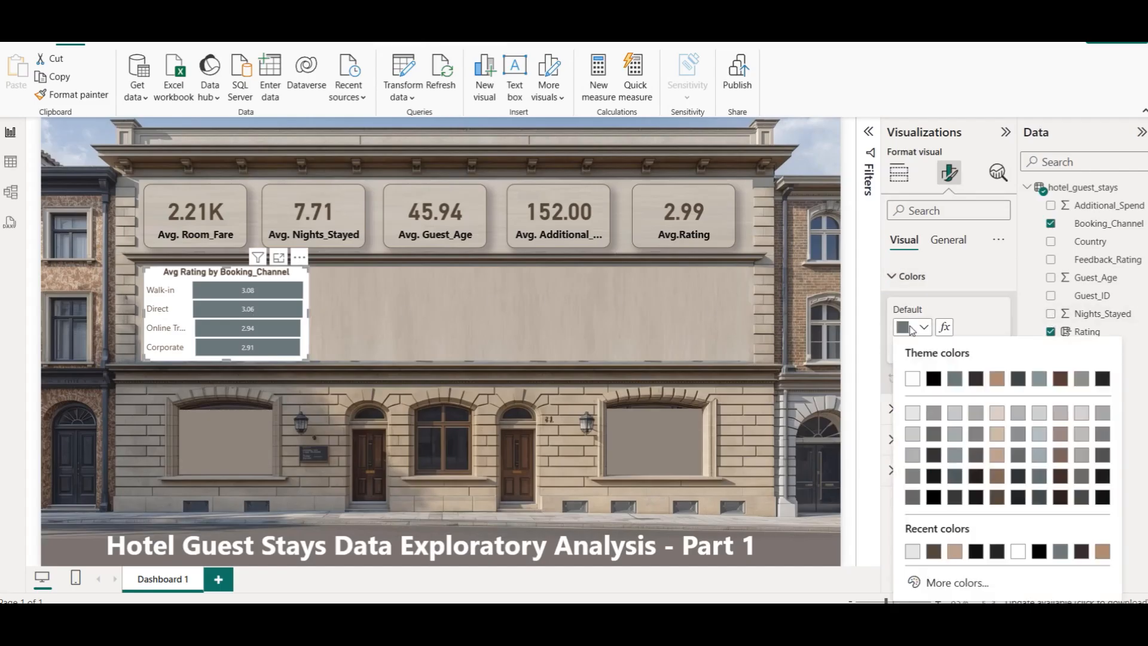
pyautogui.click(997, 476)
pyautogui.click(380, 308)
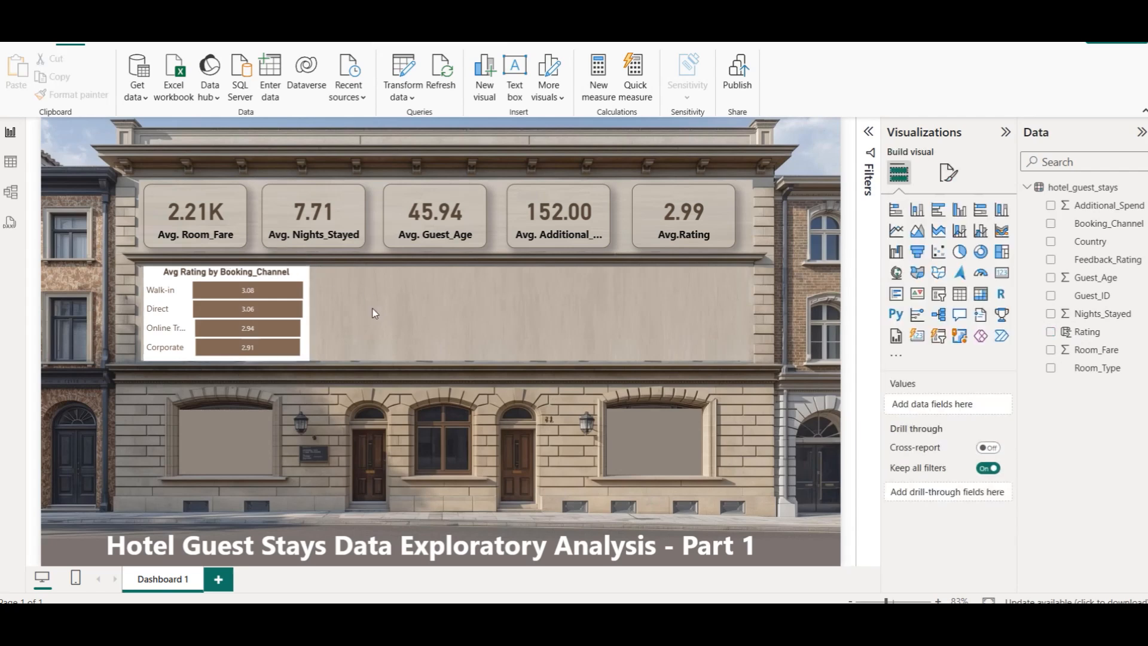
# Step: Turn off the background of the booking channel funnel chart
pyautogui.click(211, 275)
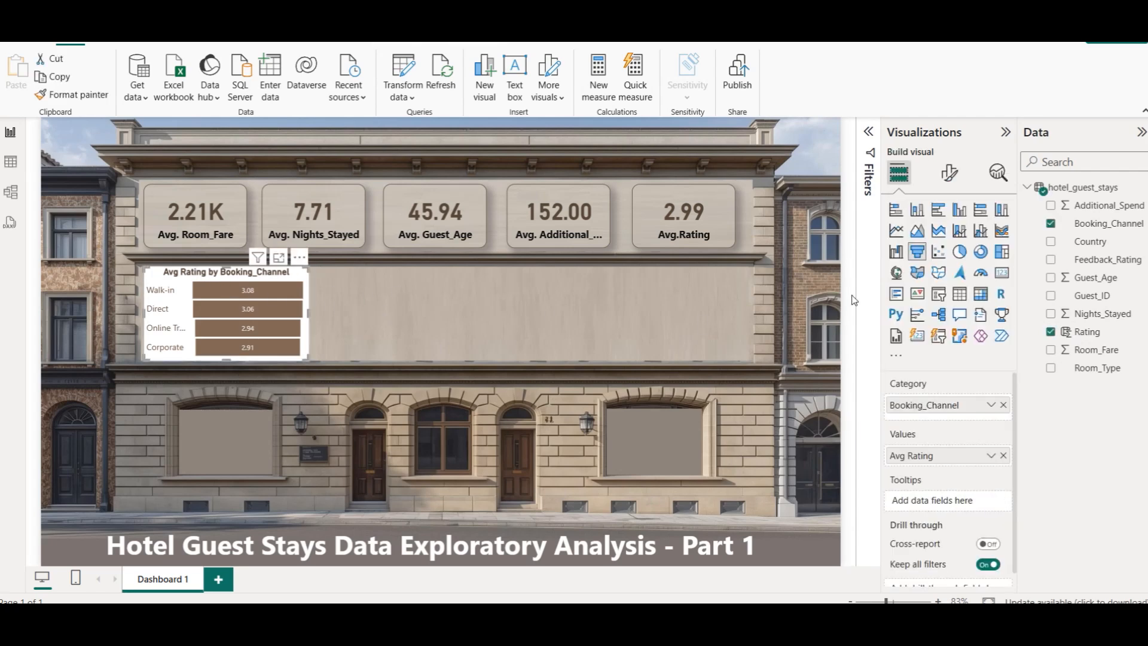
pyautogui.click(946, 179)
pyautogui.click(947, 239)
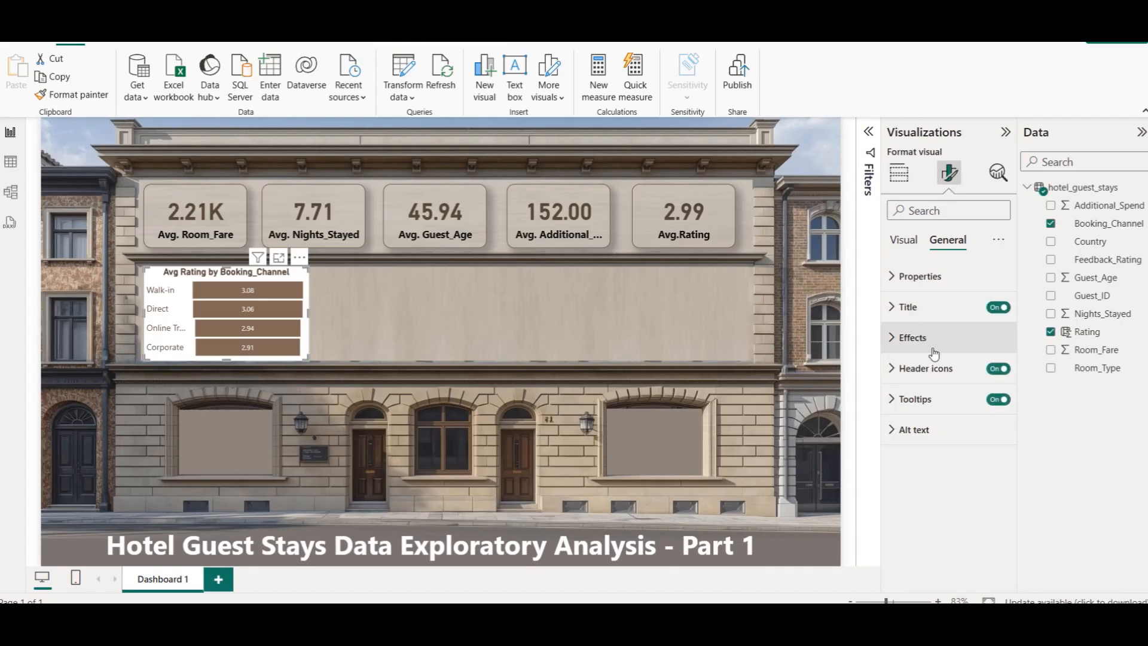
pyautogui.click(924, 338)
pyautogui.click(992, 374)
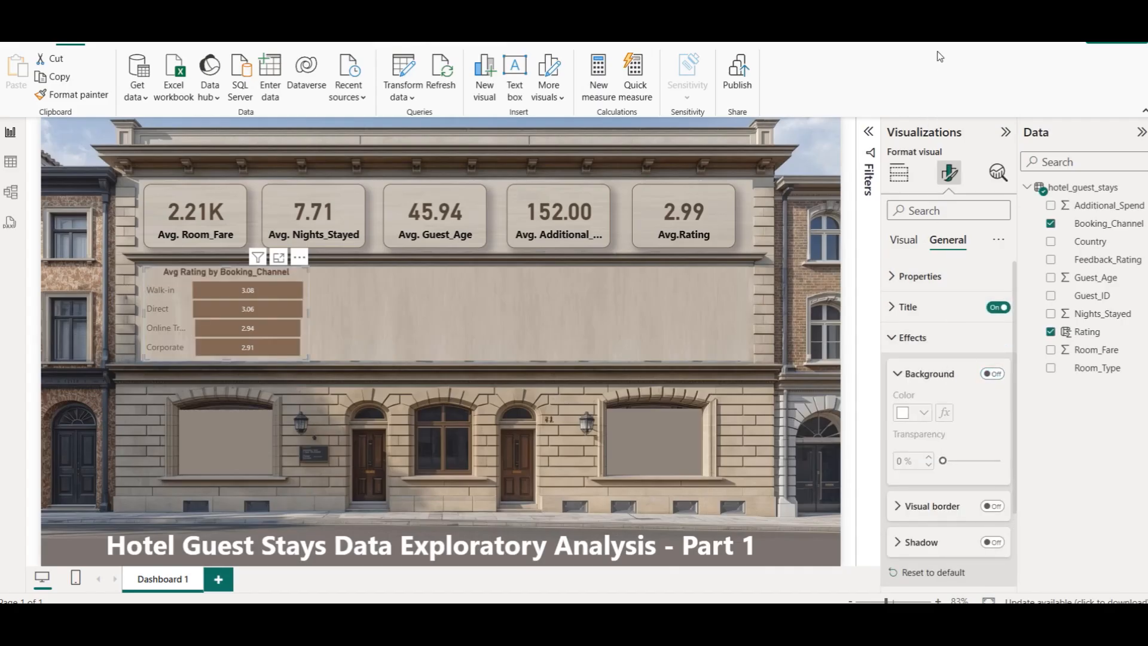
pyautogui.click(535, 175)
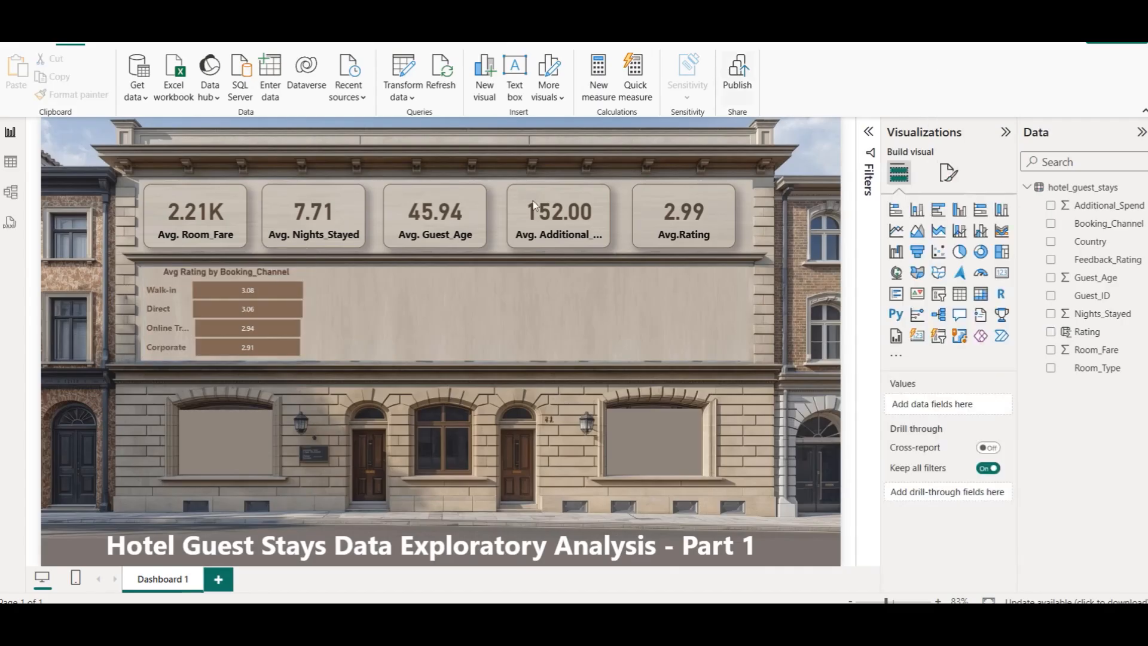
# Step: Make the funnel chart's category labels bold
pyautogui.click(200, 275)
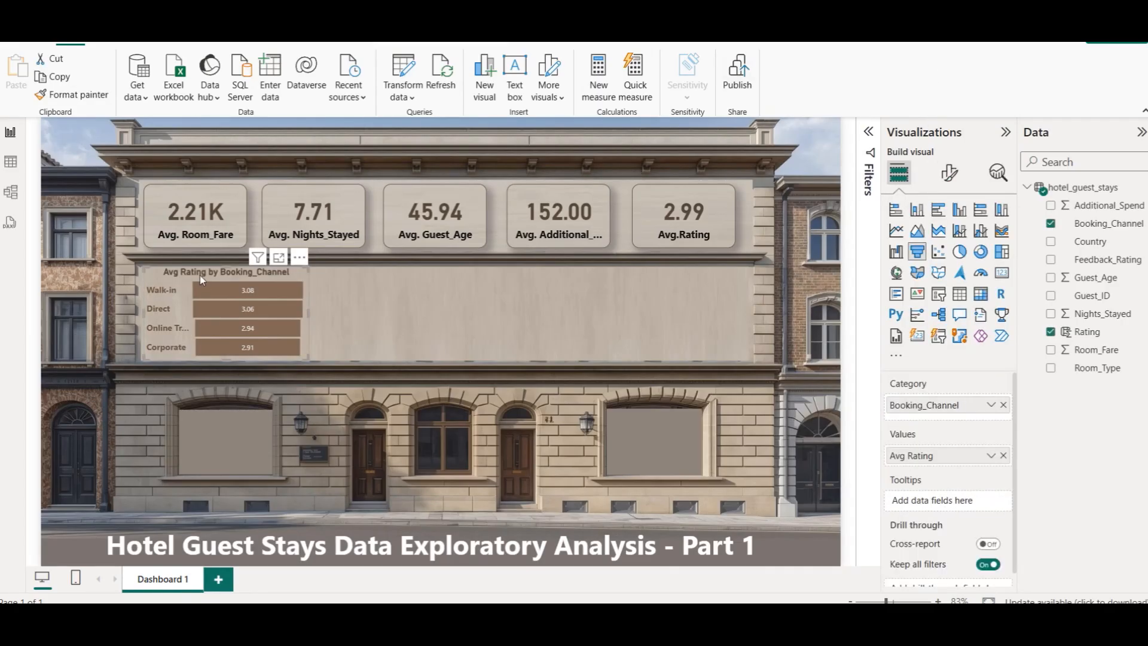
pyautogui.click(946, 169)
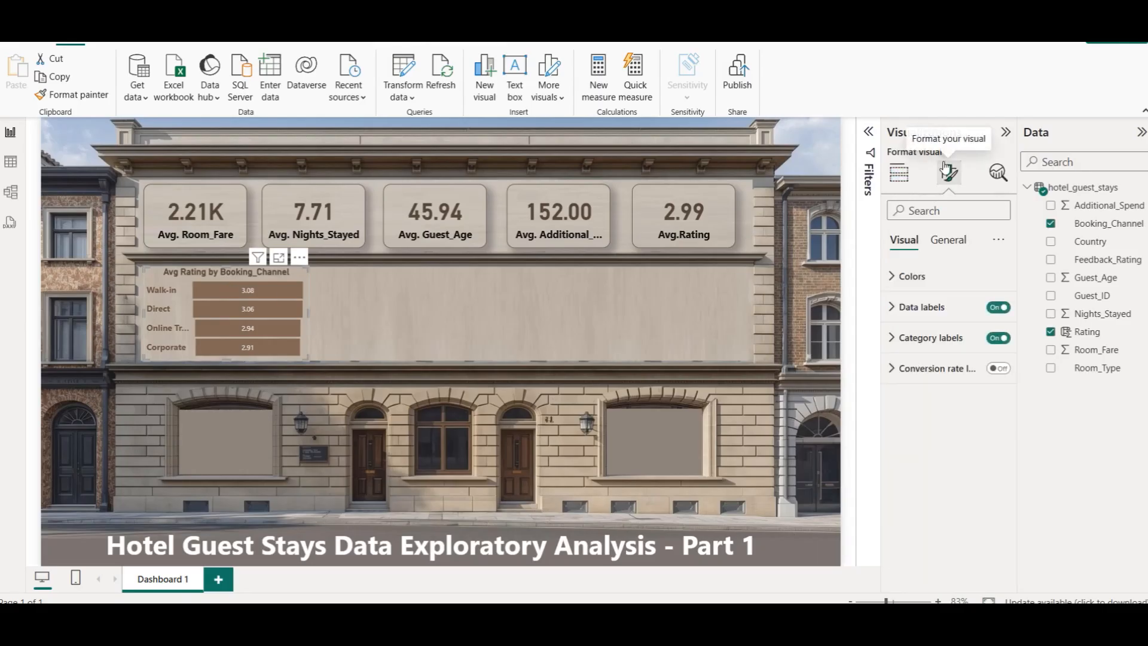
pyautogui.click(936, 341)
pyautogui.click(902, 438)
pyautogui.click(902, 435)
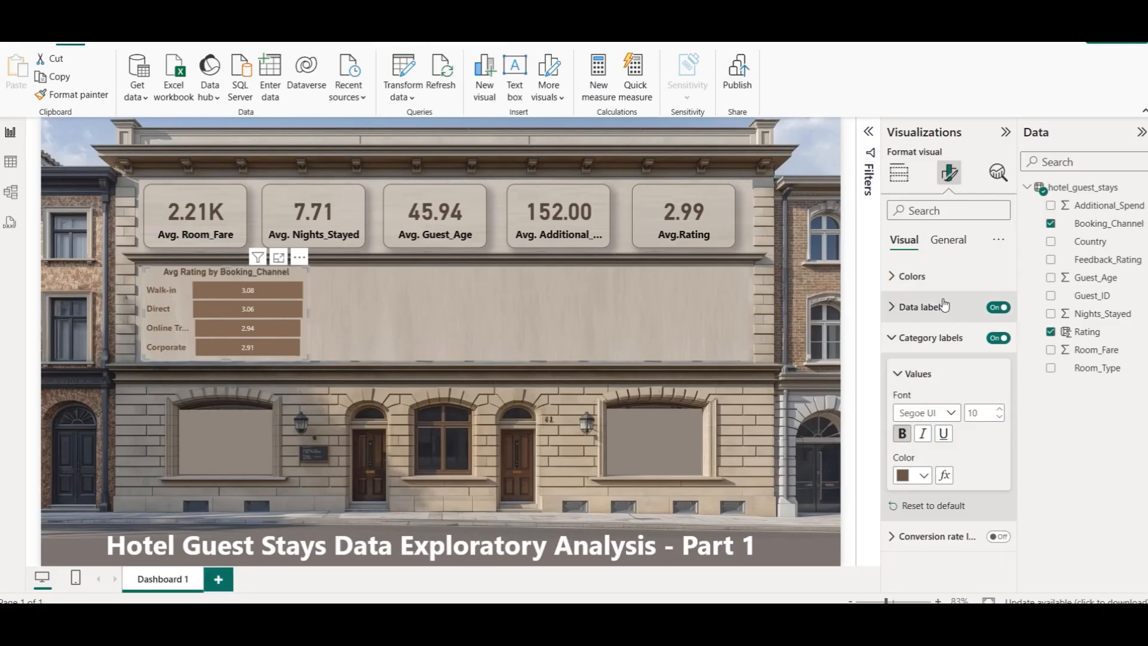
# Step: Turn on the visual border around the booking channel funnel chart
pyautogui.click(947, 240)
pyautogui.click(925, 339)
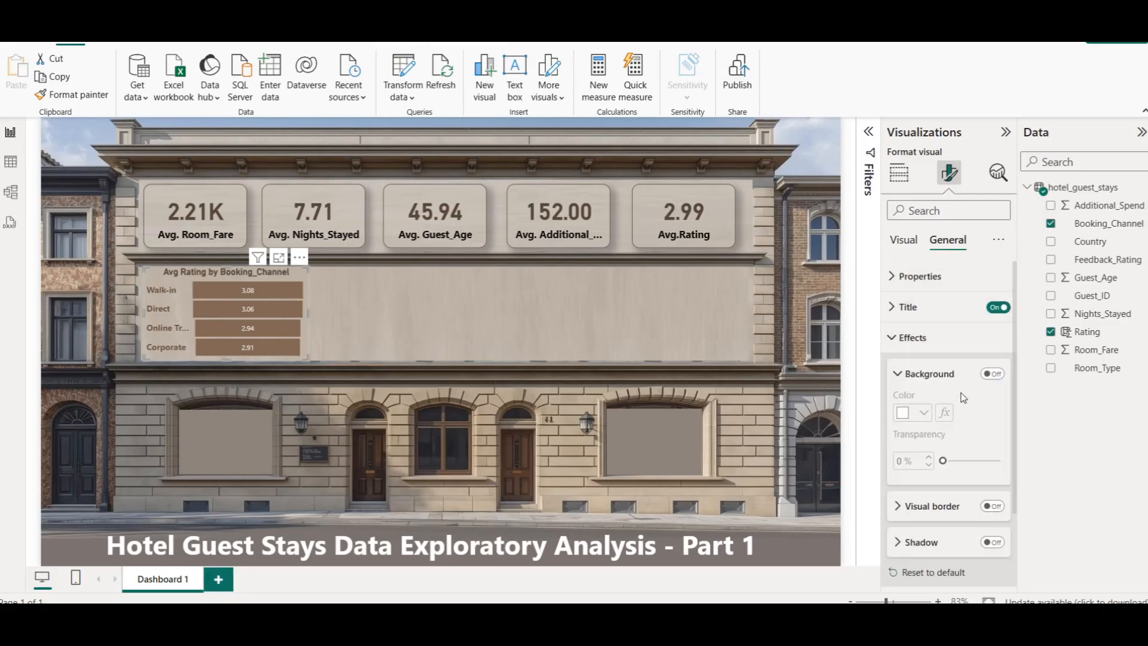
pyautogui.click(992, 506)
pyautogui.click(360, 286)
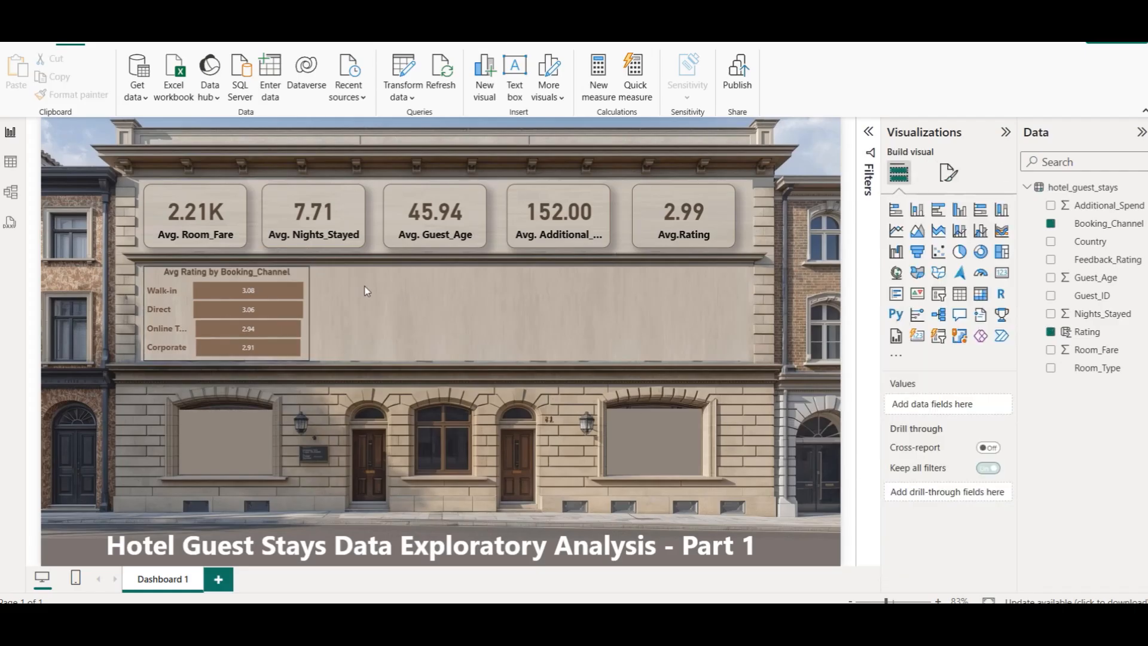
# Step: Set the booking channel funnel chart's visual border color to a dark brown theme color
pyautogui.click(304, 273)
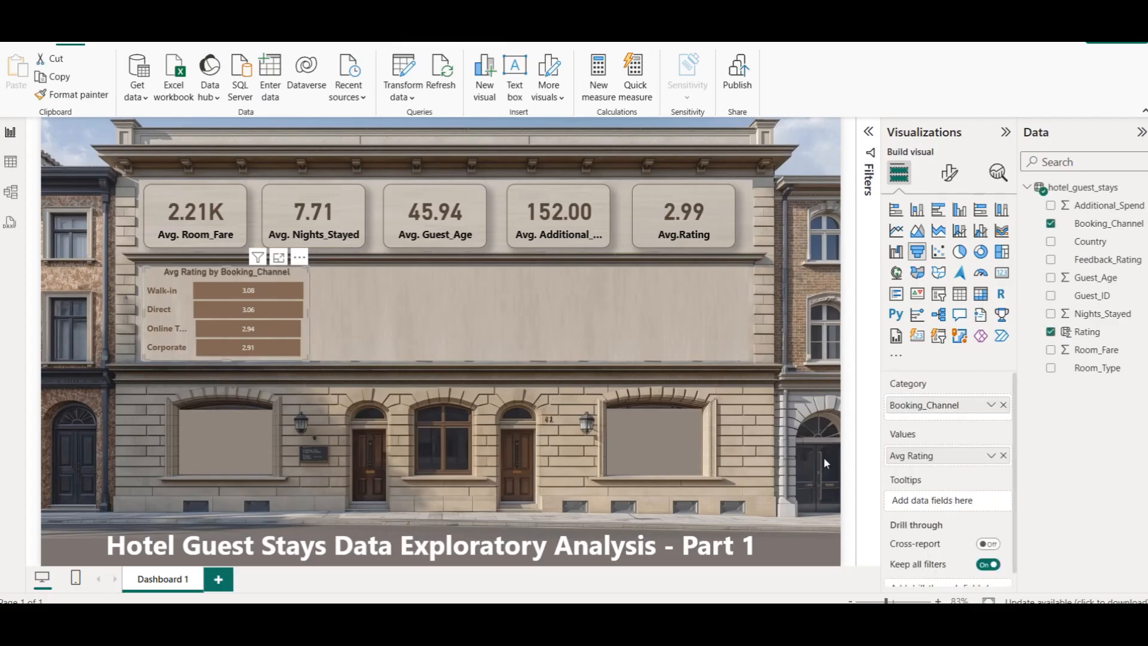
pyautogui.click(950, 172)
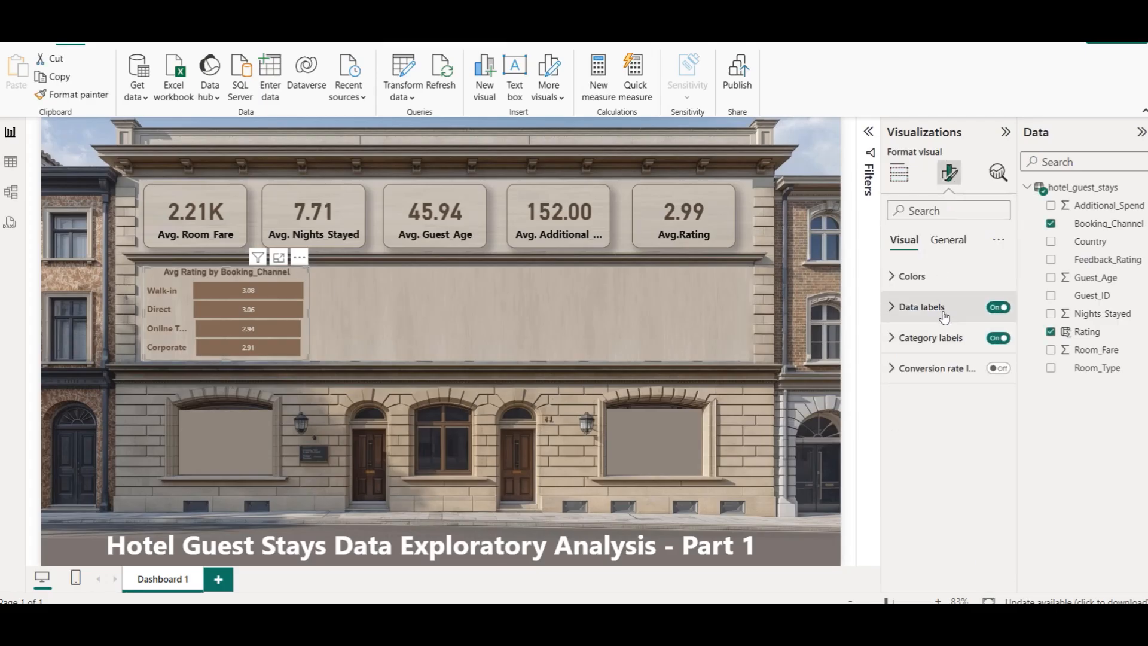
pyautogui.click(934, 241)
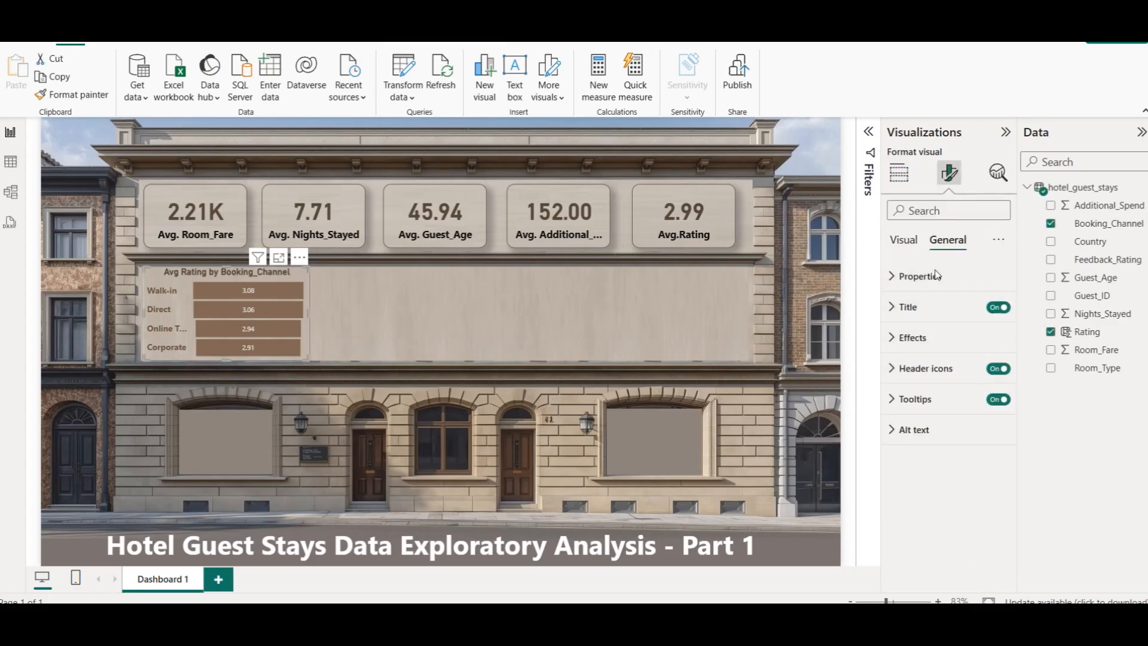
pyautogui.click(915, 338)
pyautogui.scroll(-2, 928, 437)
pyautogui.click(930, 412)
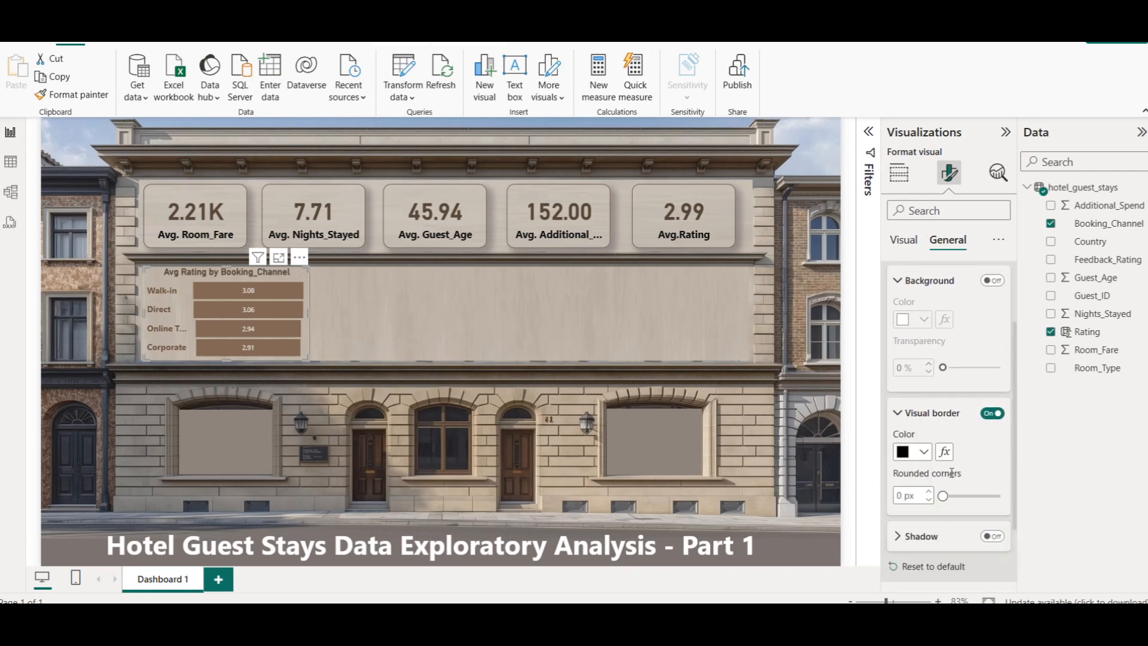
pyautogui.click(905, 455)
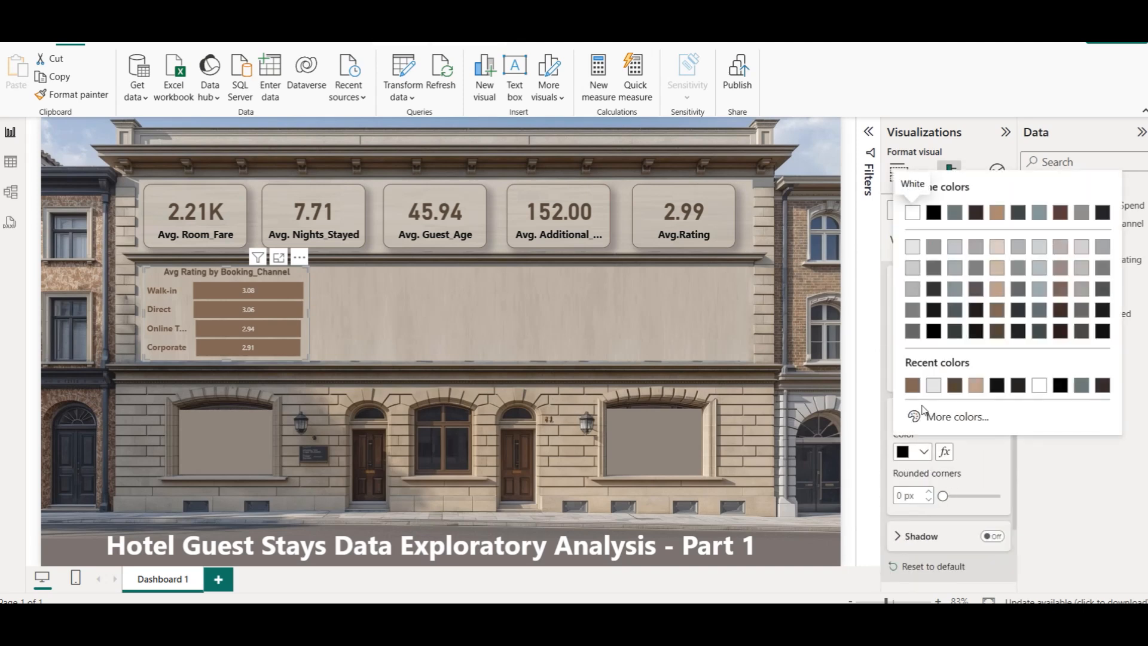
pyautogui.click(997, 332)
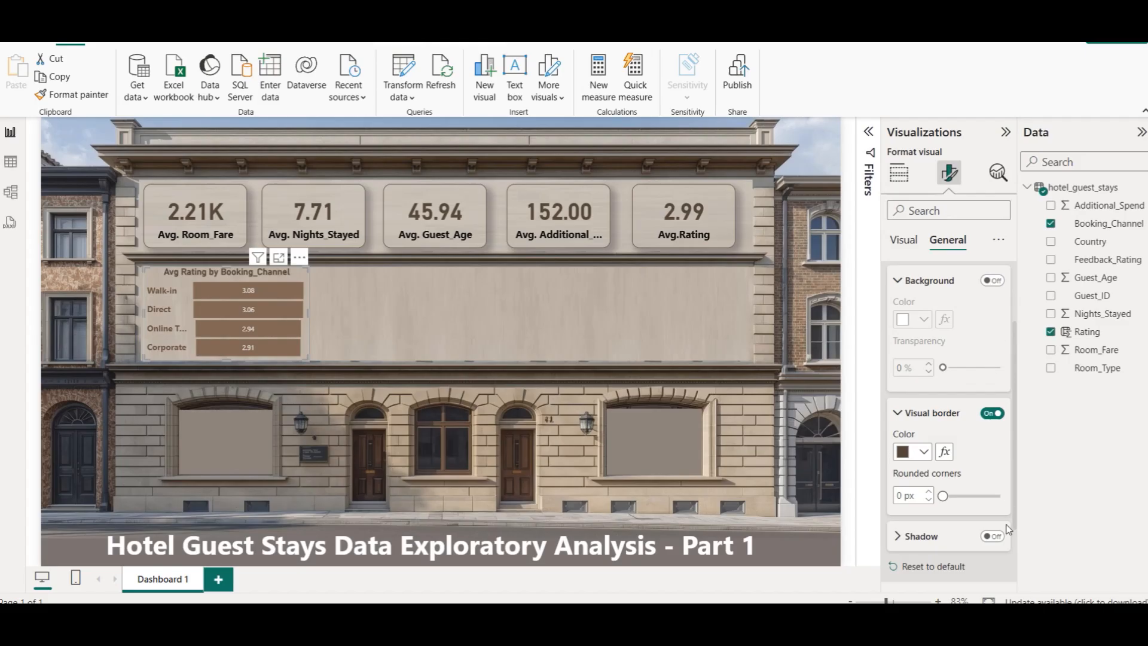
# Step: Round the corners of the booking channel funnel chart's border to 4 px
pyautogui.click(928, 492)
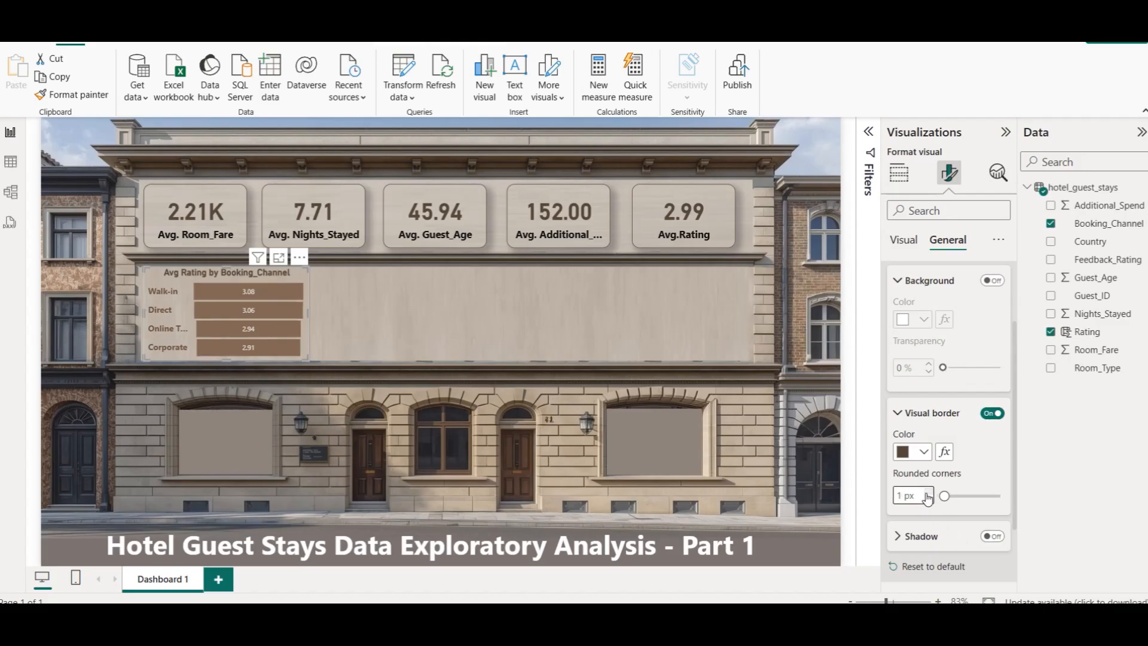
pyautogui.click(928, 494)
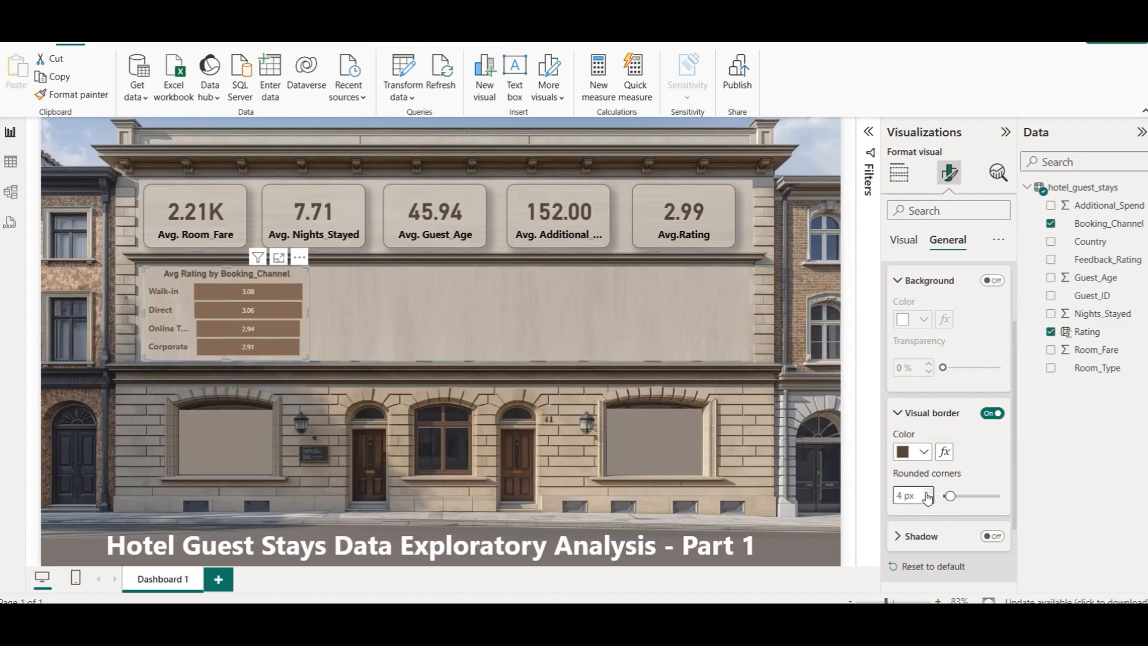
pyautogui.click(328, 313)
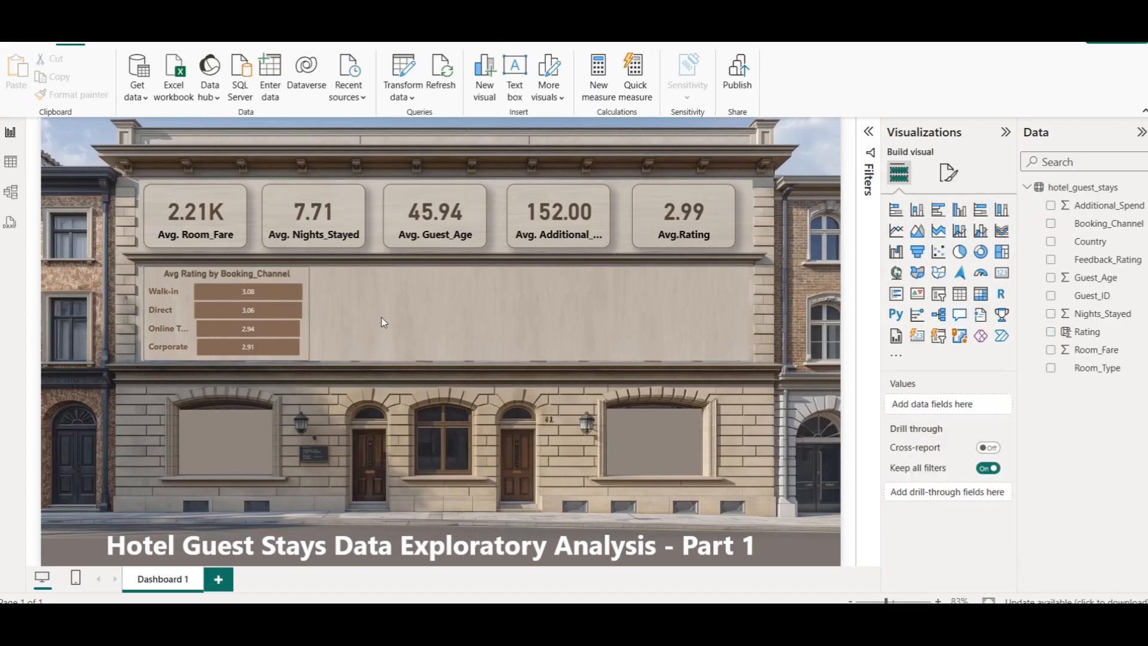
# Step: Duplicate the booking channel funnel chart and arrange the copies beside it to form a row of four charts
pyautogui.click(200, 269)
pyautogui.hotkey('ctrl', 'c')
pyautogui.hotkey('ctrl', 'v')
pyautogui.moveTo(206, 274); pyautogui.dragTo(384, 273)
pyautogui.hotkey('ctrl', 'v')
pyautogui.moveTo(271, 278); pyautogui.dragTo(622, 272)
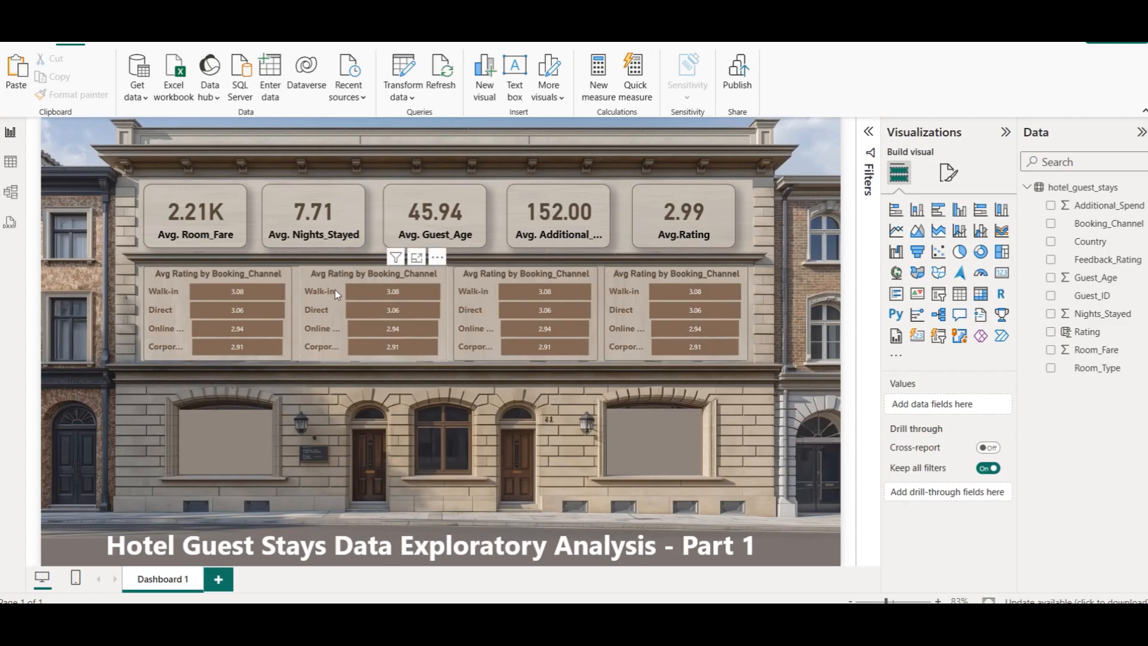
# Step: Replace Booking_Channel with Country as the category of the second funnel chart in the row
pyautogui.click(335, 273)
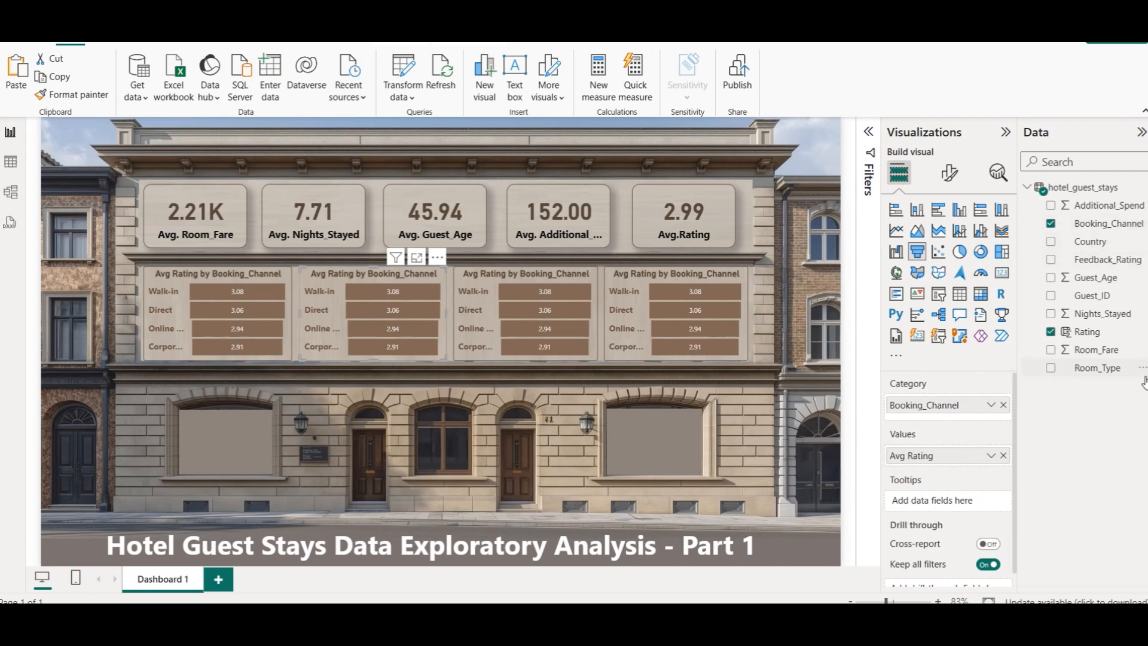
pyautogui.click(1050, 242)
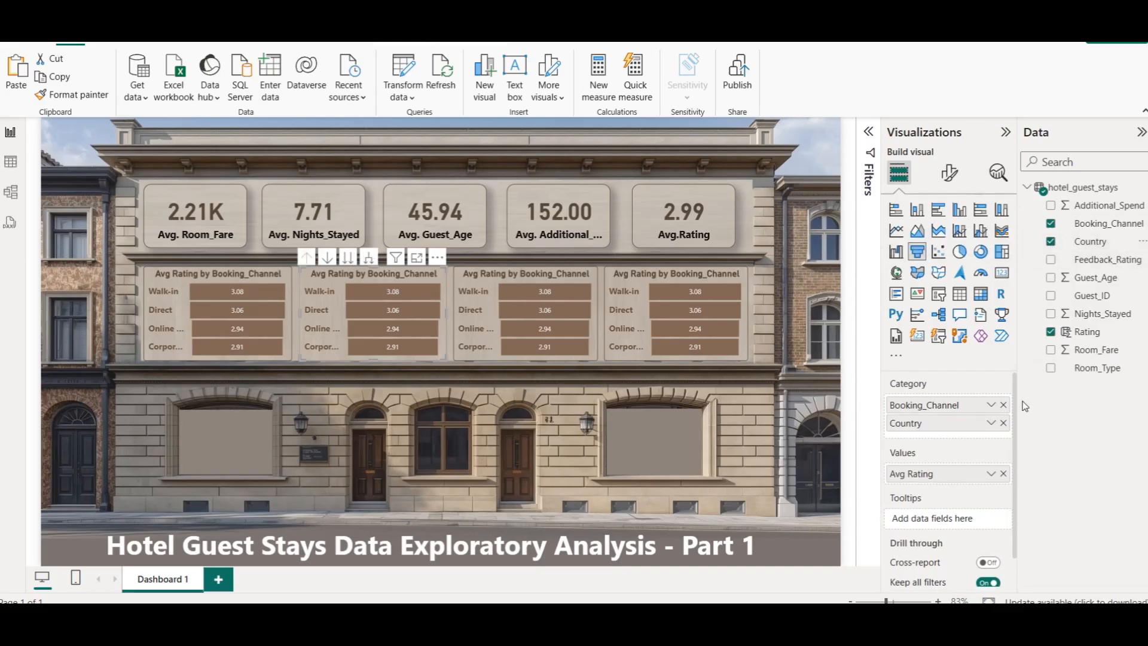
pyautogui.click(1003, 405)
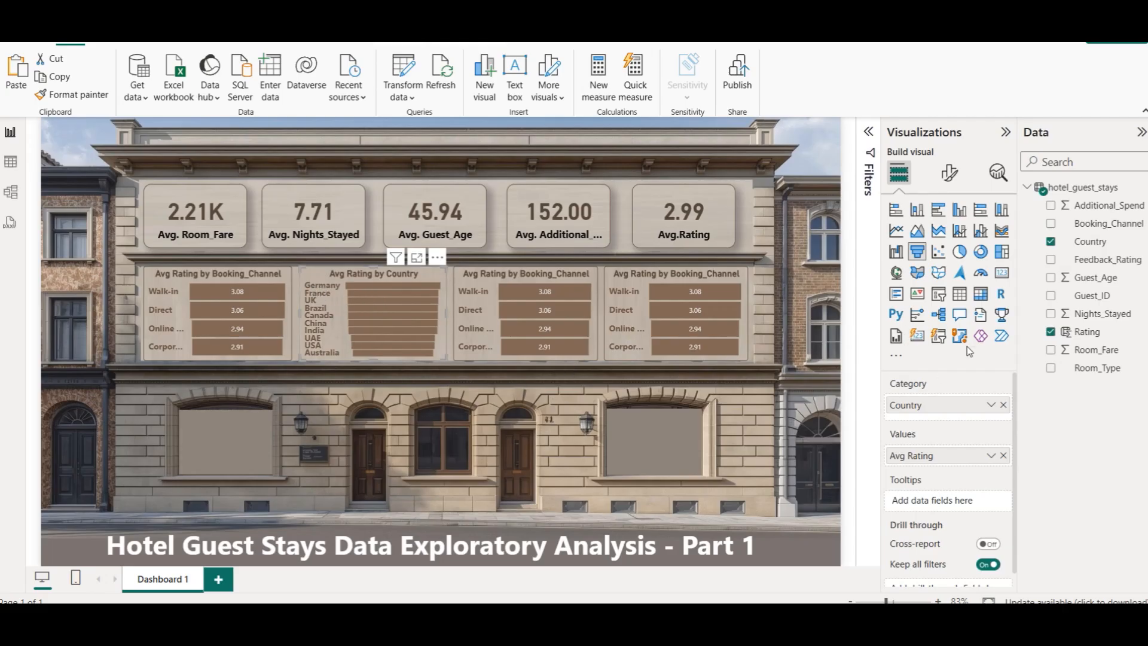
# Step: Convert the average-rating-by-country funnel chart into a filled map
pyautogui.click(918, 276)
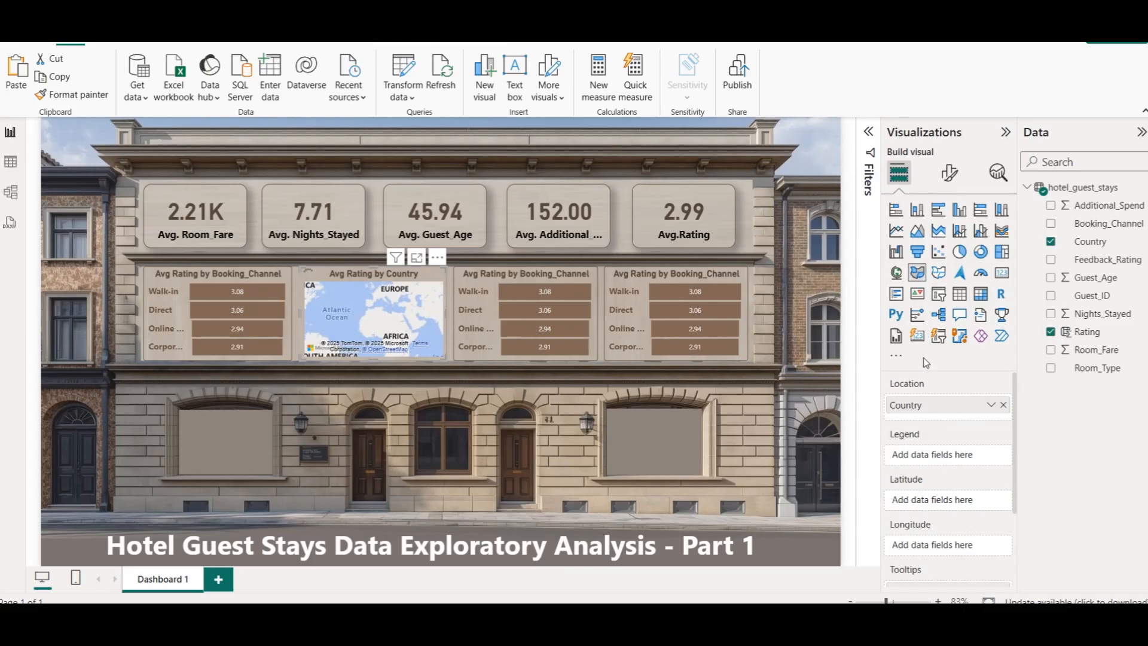
pyautogui.scroll(-2, 950, 426)
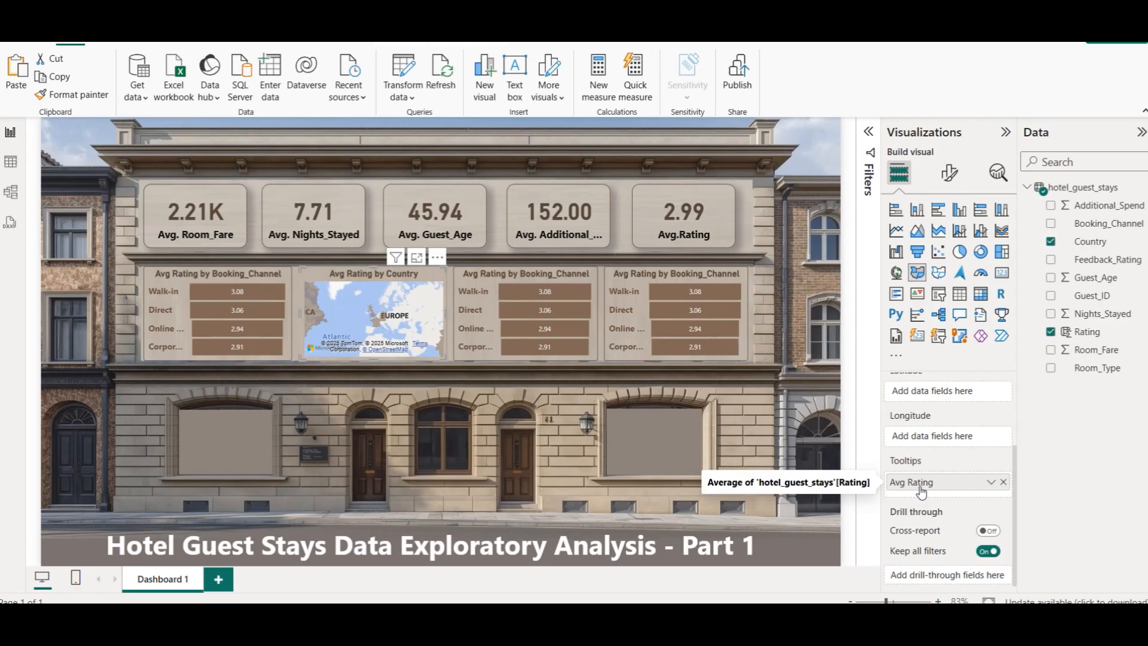
pyautogui.scroll(2, 921, 490)
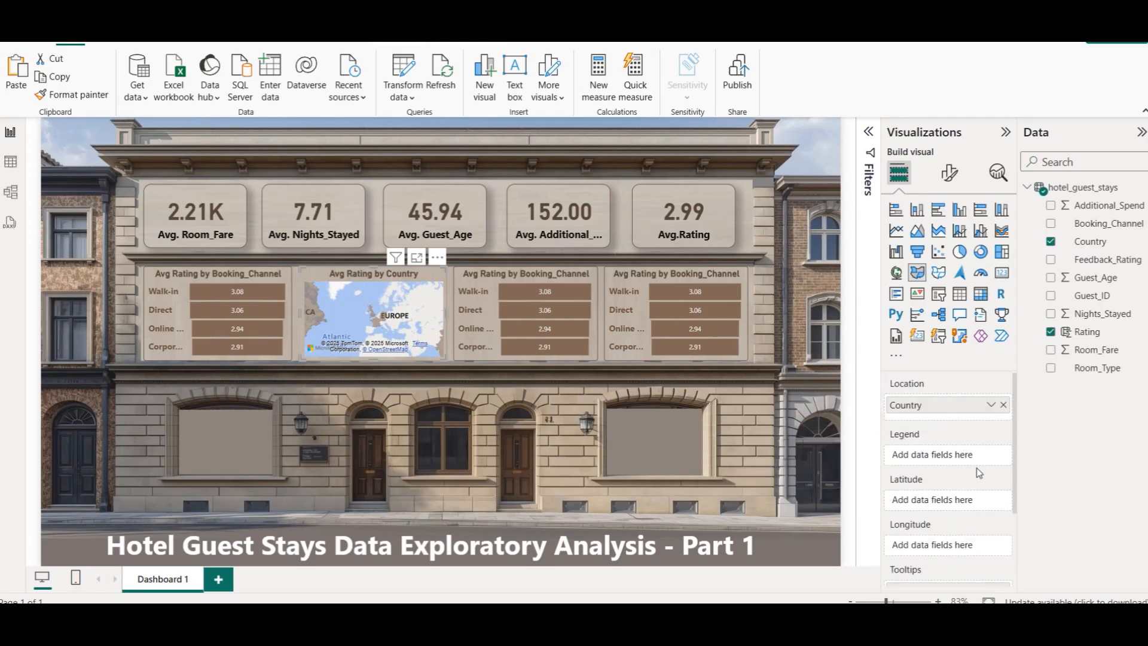
pyautogui.scroll(-3, 967, 468)
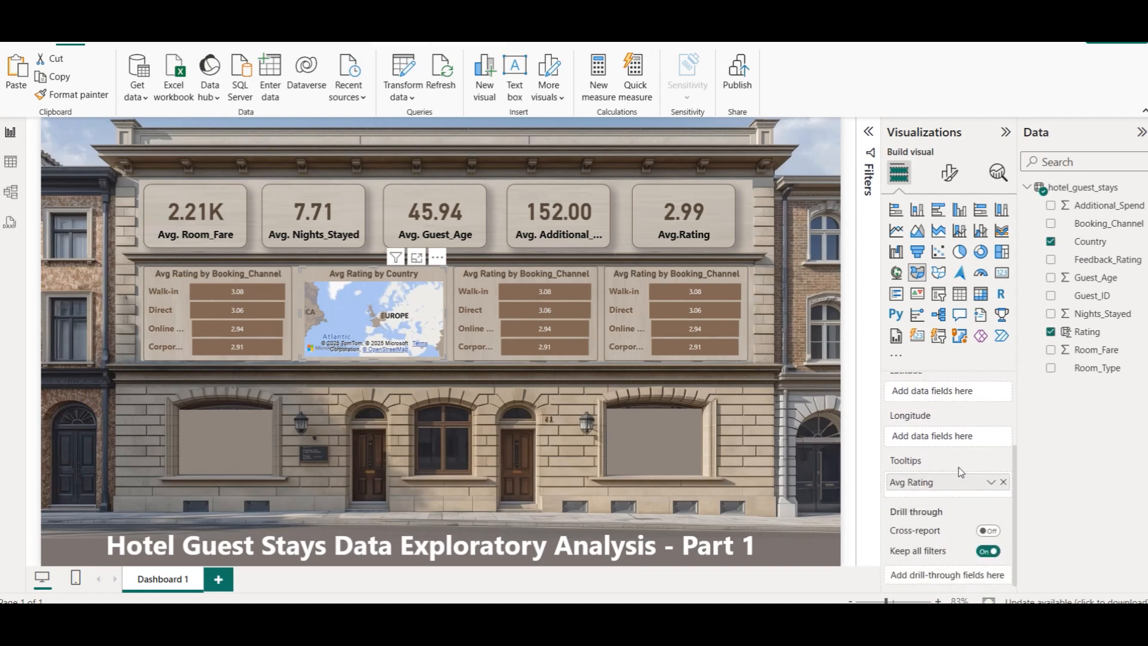
pyautogui.scroll(3, 960, 472)
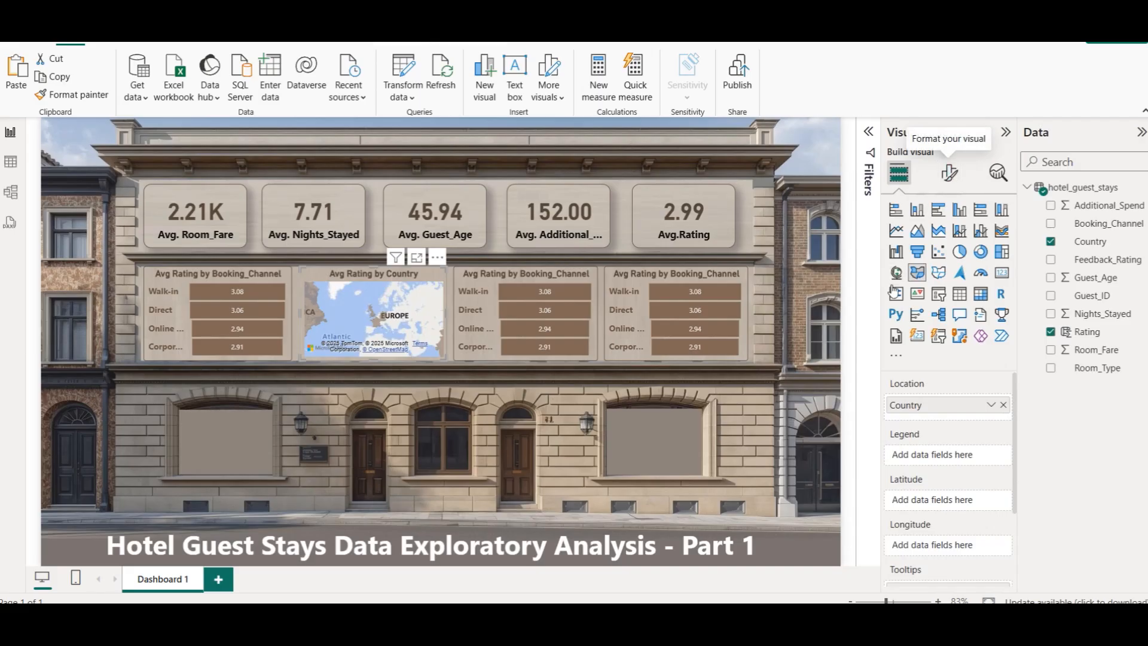
pyautogui.moveTo(375, 304)
pyautogui.mouseDown()
pyautogui.moveTo(435, 308)
pyautogui.moveTo(370, 301)
pyautogui.mouseUp()
pyautogui.scroll(-3, 372, 304)
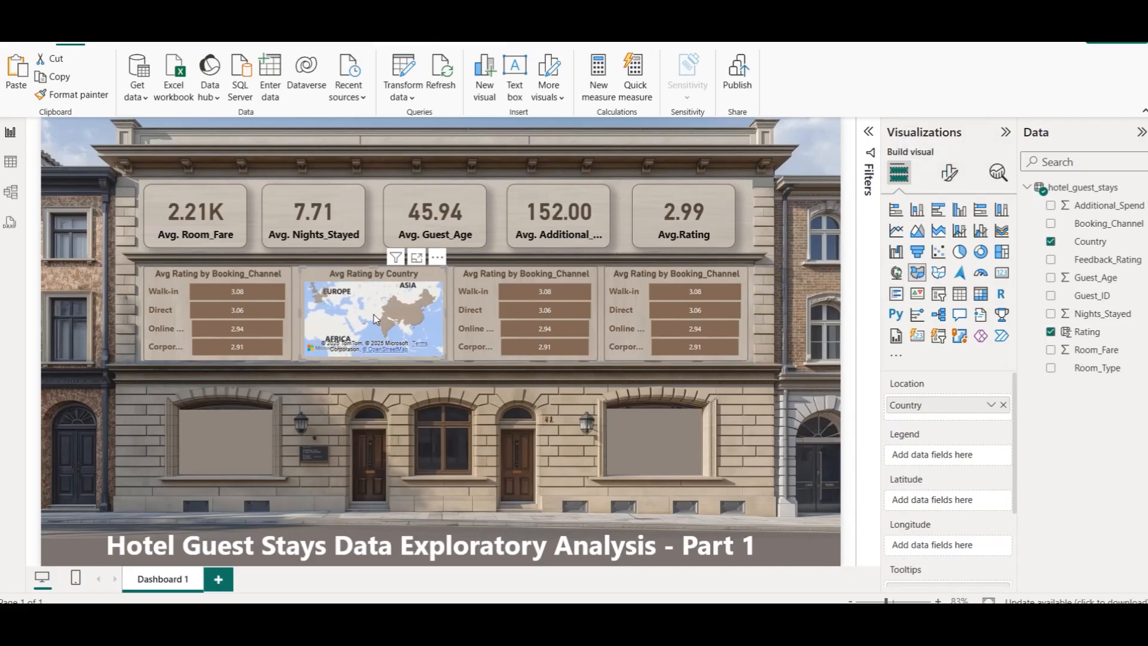
pyautogui.moveTo(374, 314); pyautogui.dragTo(375, 319)
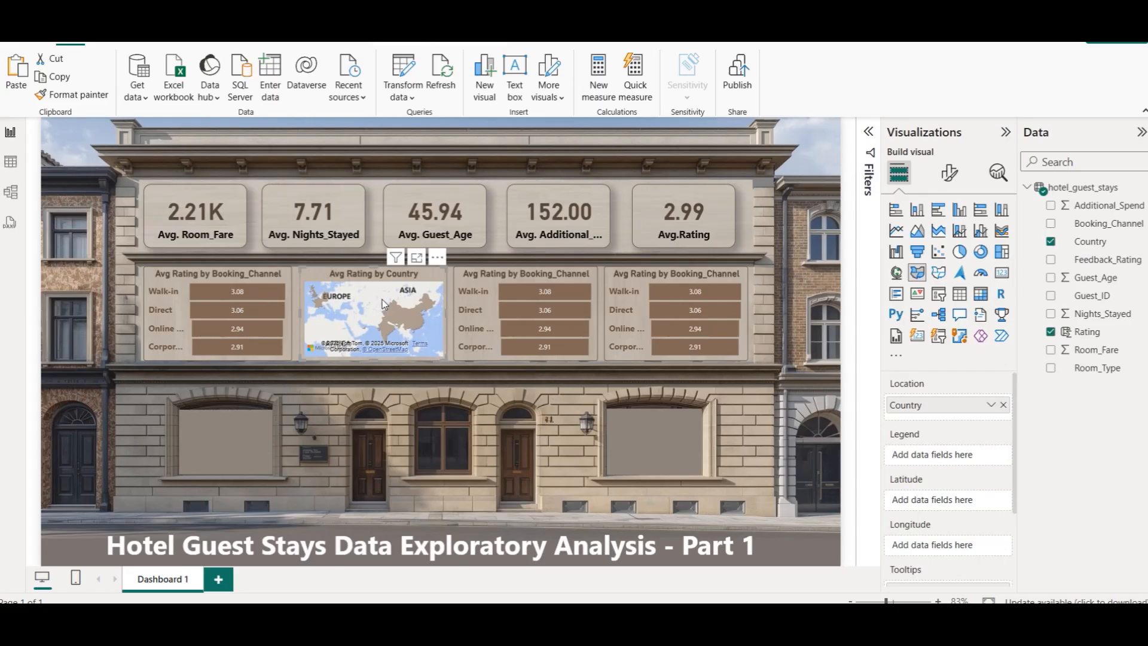
# Step: Apply conditional formatting to the map's default fill color using the Gradient format style
pyautogui.click(950, 173)
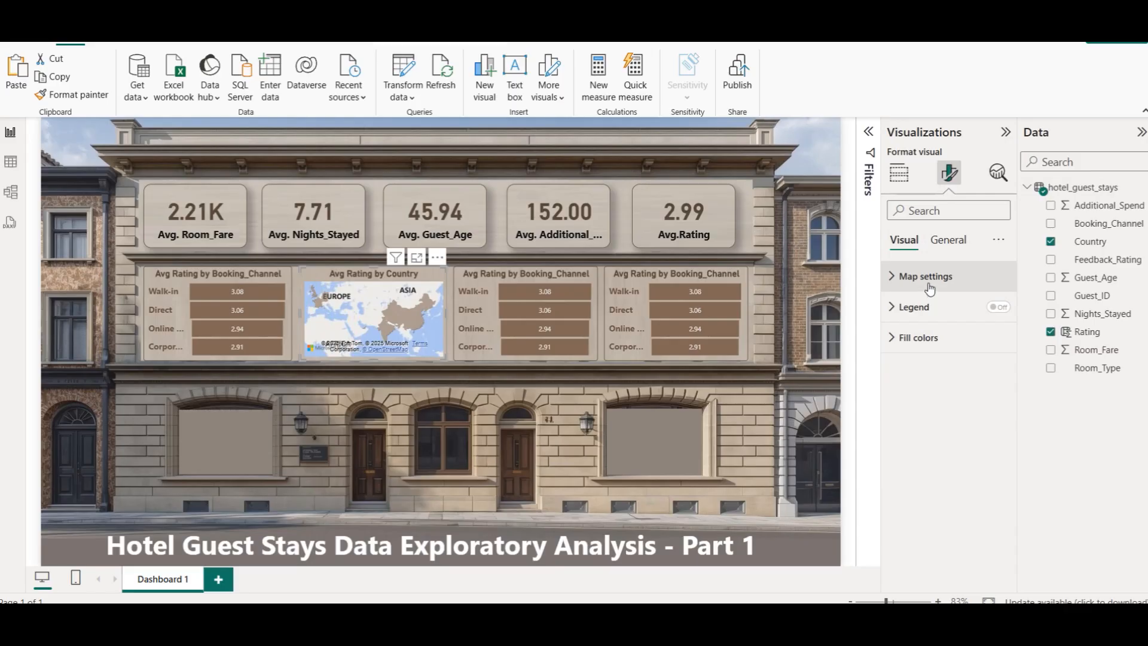
pyautogui.click(921, 345)
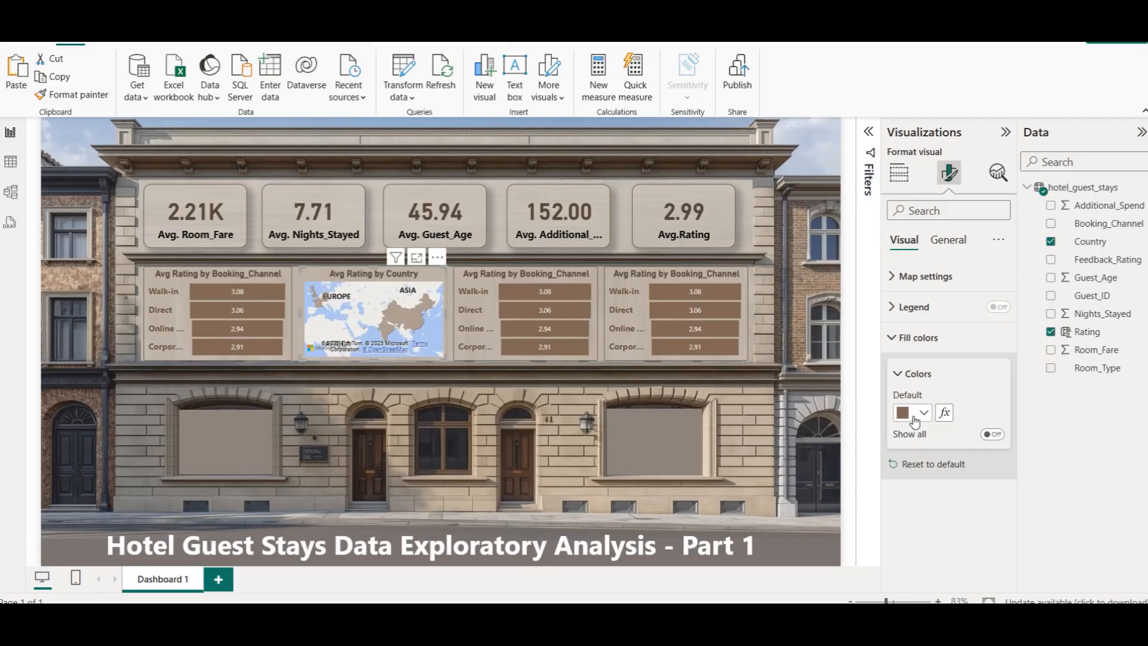
pyautogui.moveTo(399, 312)
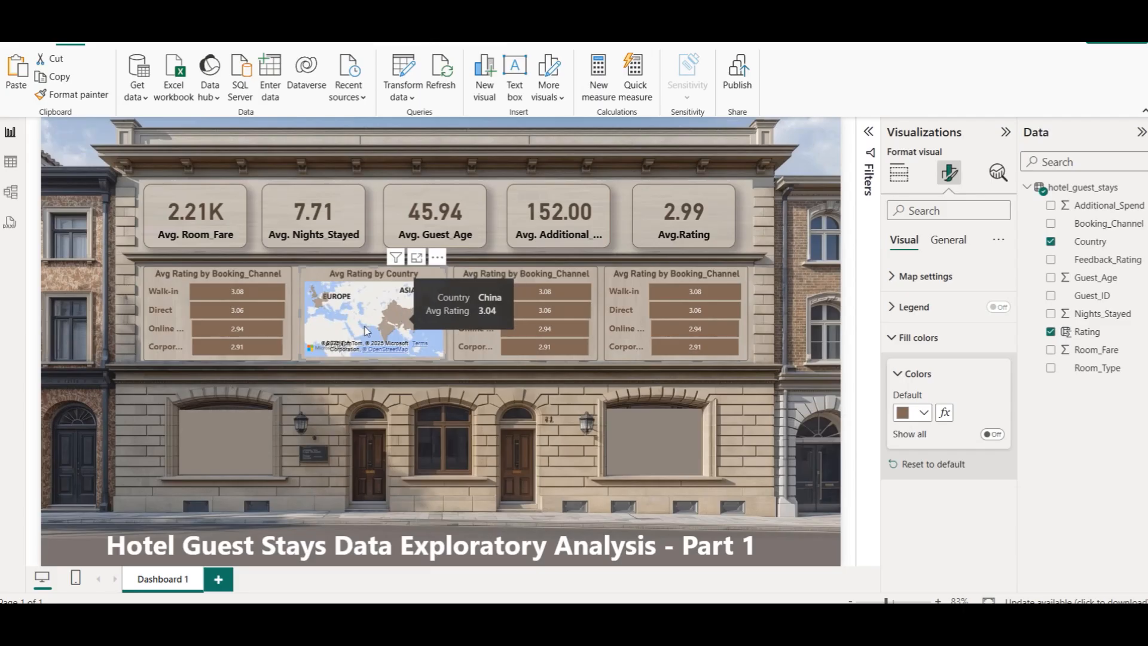
pyautogui.moveTo(385, 334)
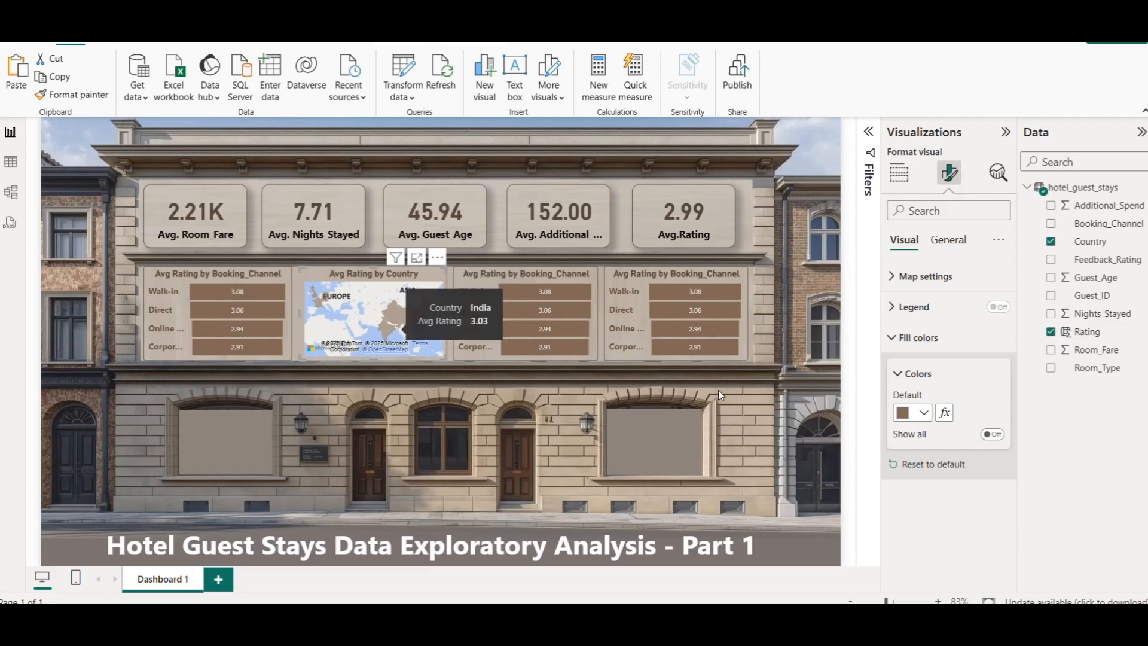
pyautogui.click(947, 412)
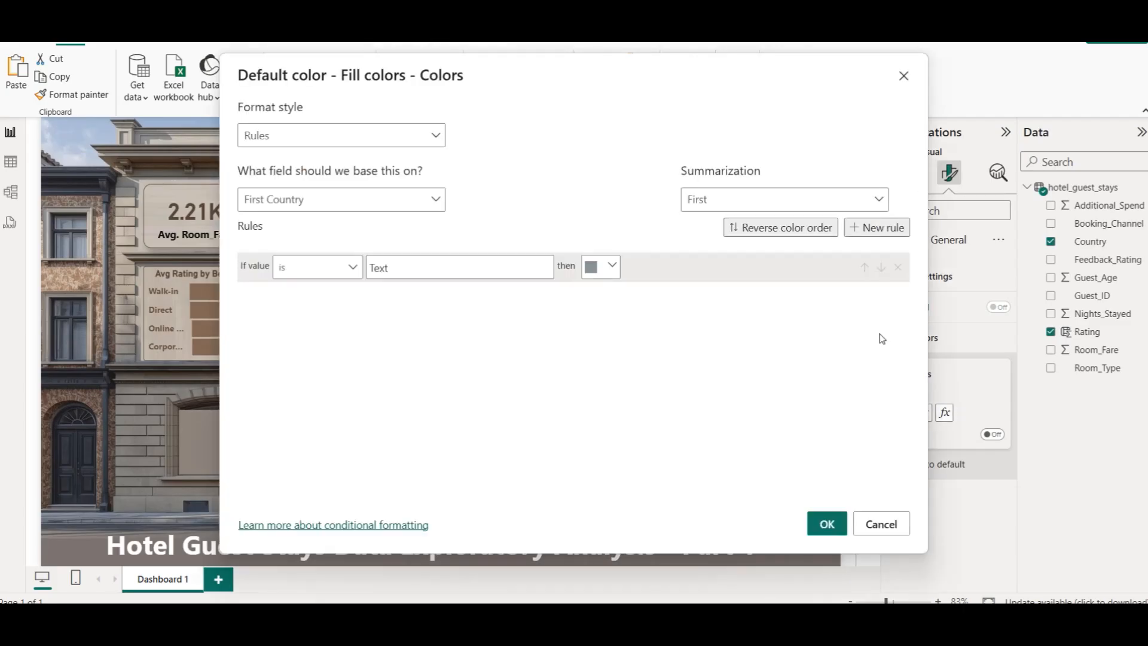
pyautogui.click(350, 142)
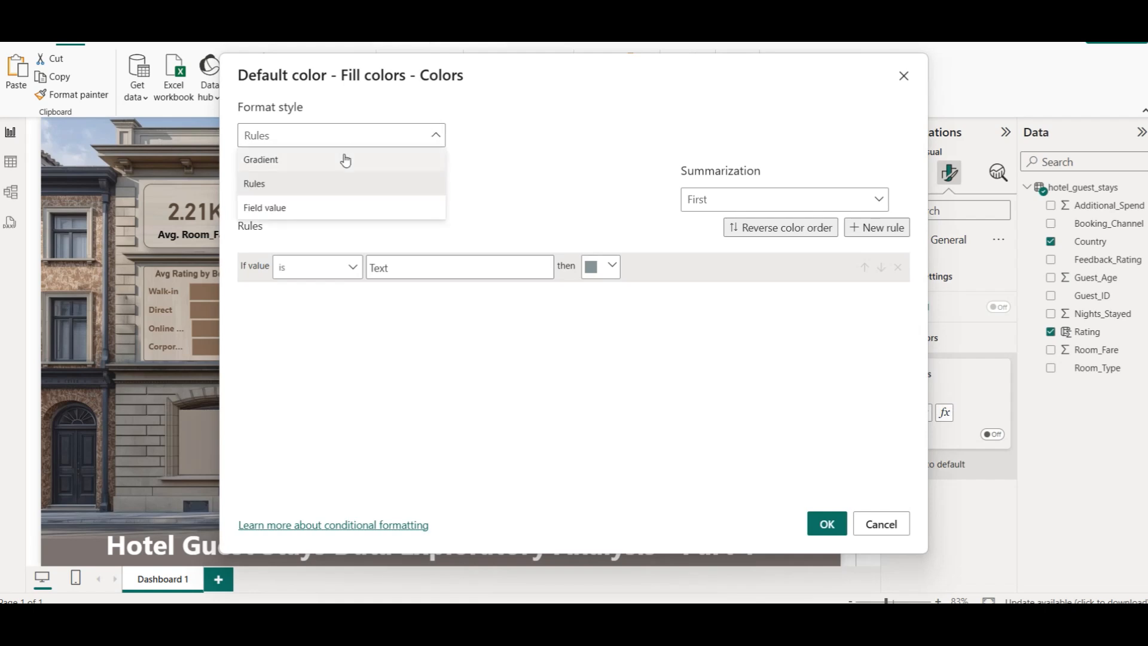
pyautogui.click(346, 160)
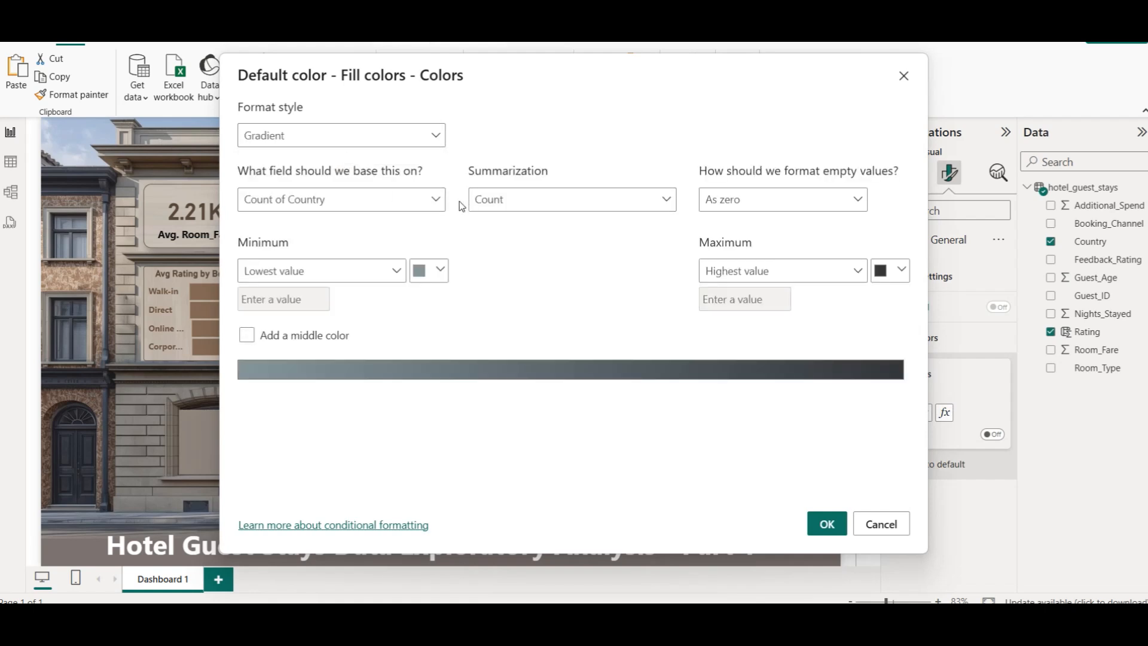
# Step: Base the map's color gradient on the Rating field, summarized as Average
pyautogui.click(435, 200)
pyautogui.click(249, 256)
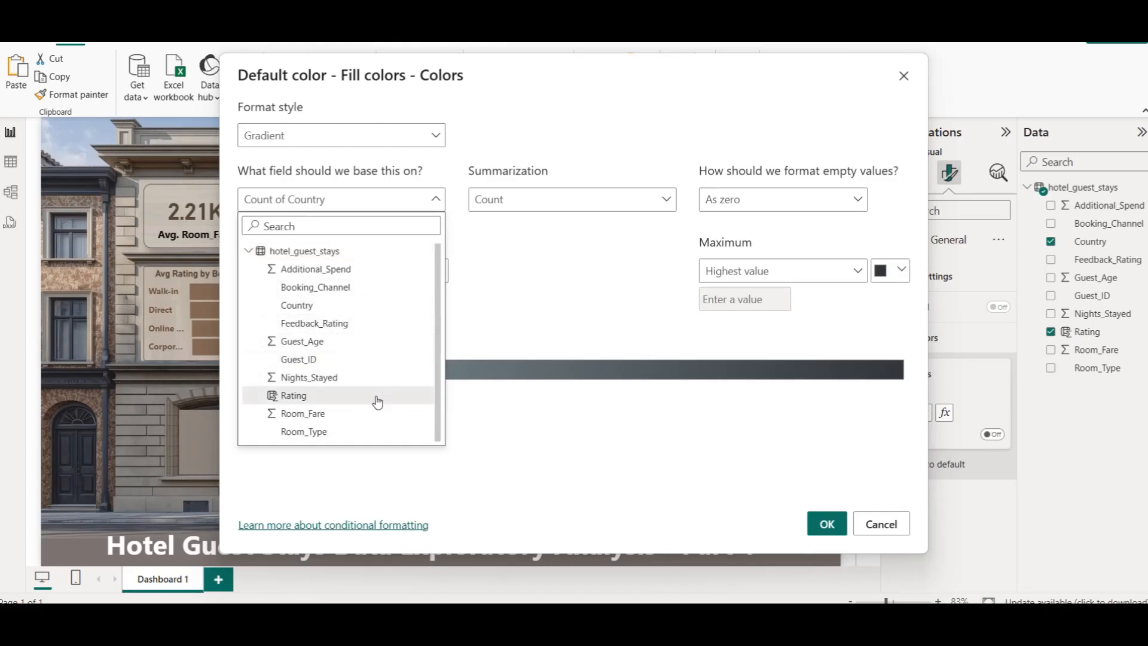
pyautogui.click(314, 398)
pyautogui.click(435, 207)
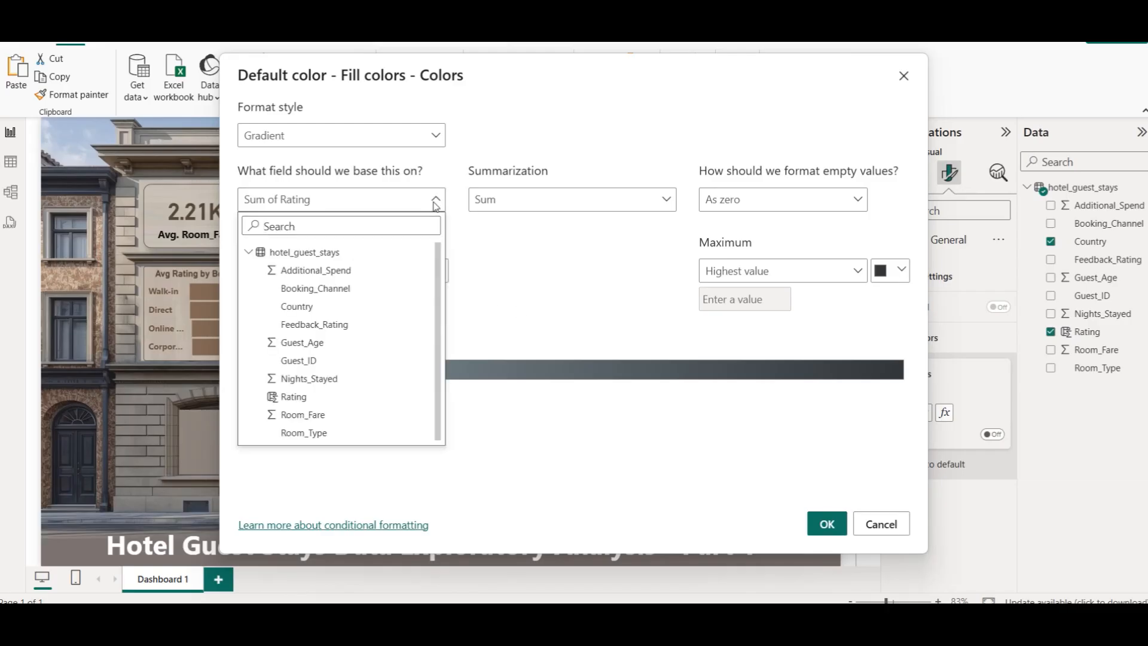
pyautogui.click(504, 200)
pyautogui.click(522, 246)
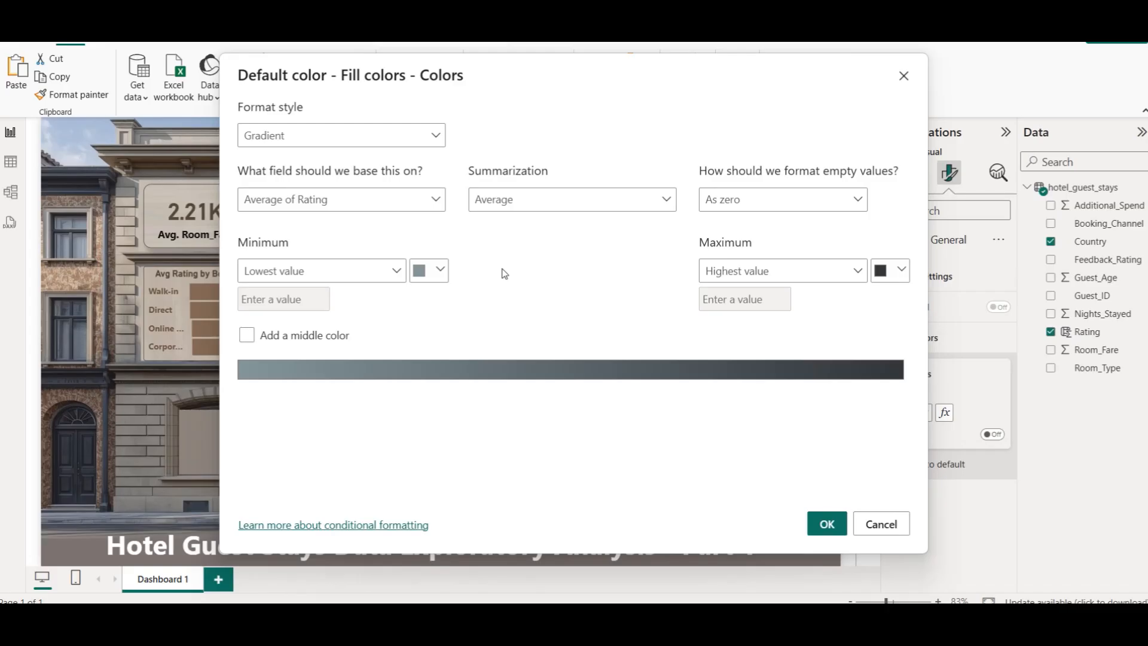
# Step: Set the gradient's lowest-value color to gray and its highest-value color to dark brown, and apply the formatting
pyautogui.click(429, 270)
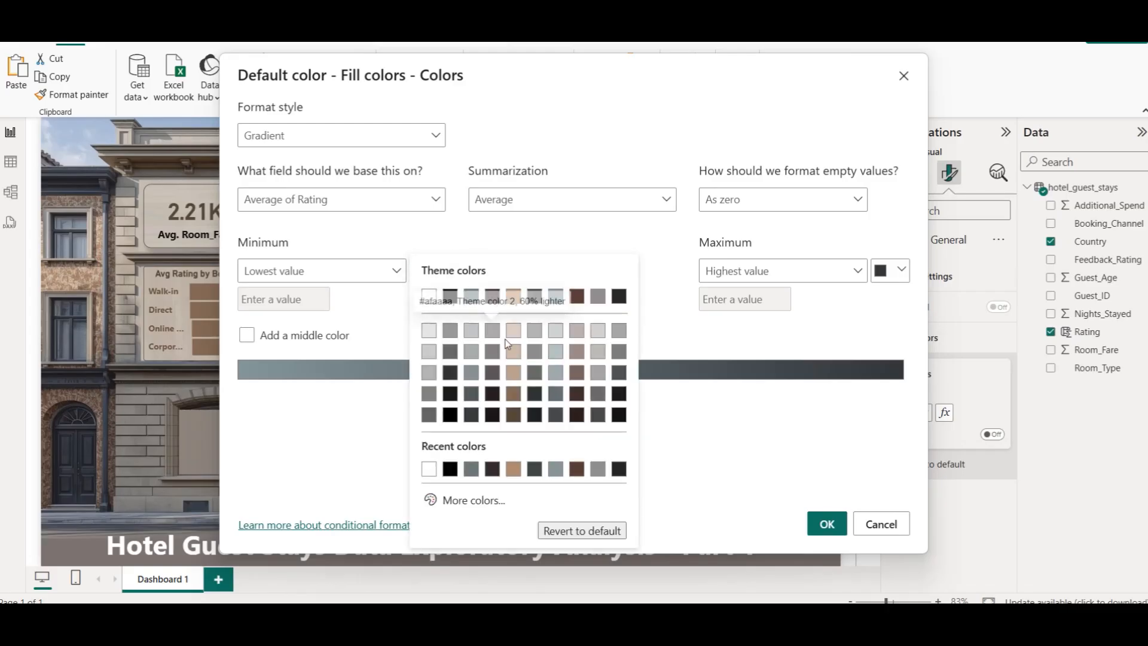
pyautogui.click(532, 331)
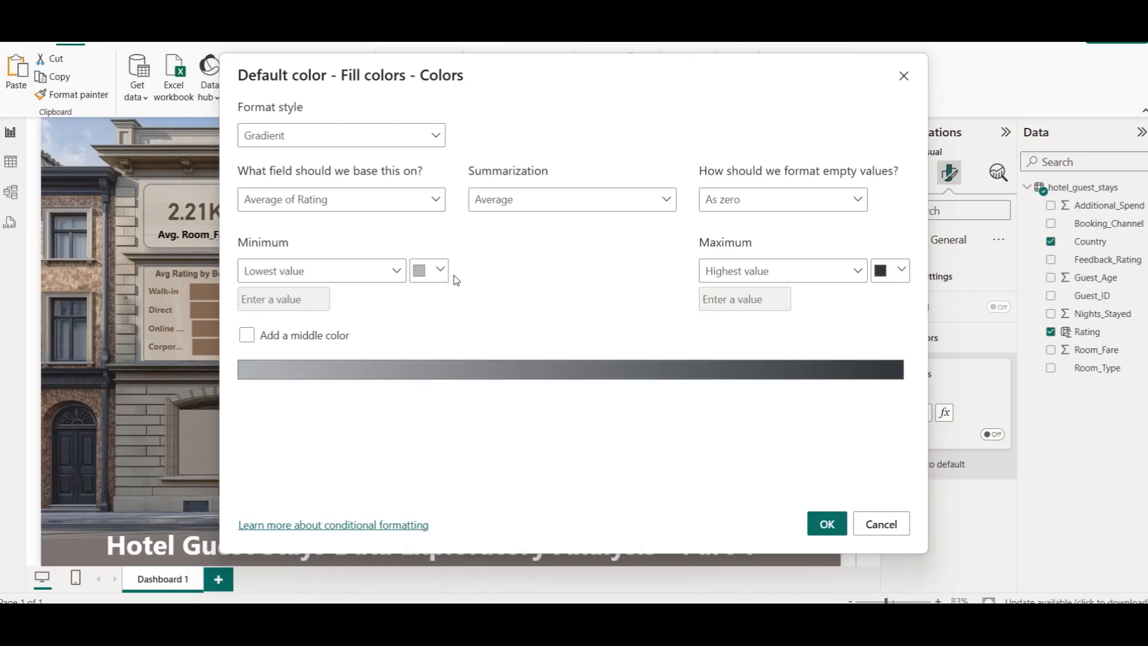
pyautogui.click(438, 271)
pyautogui.click(539, 363)
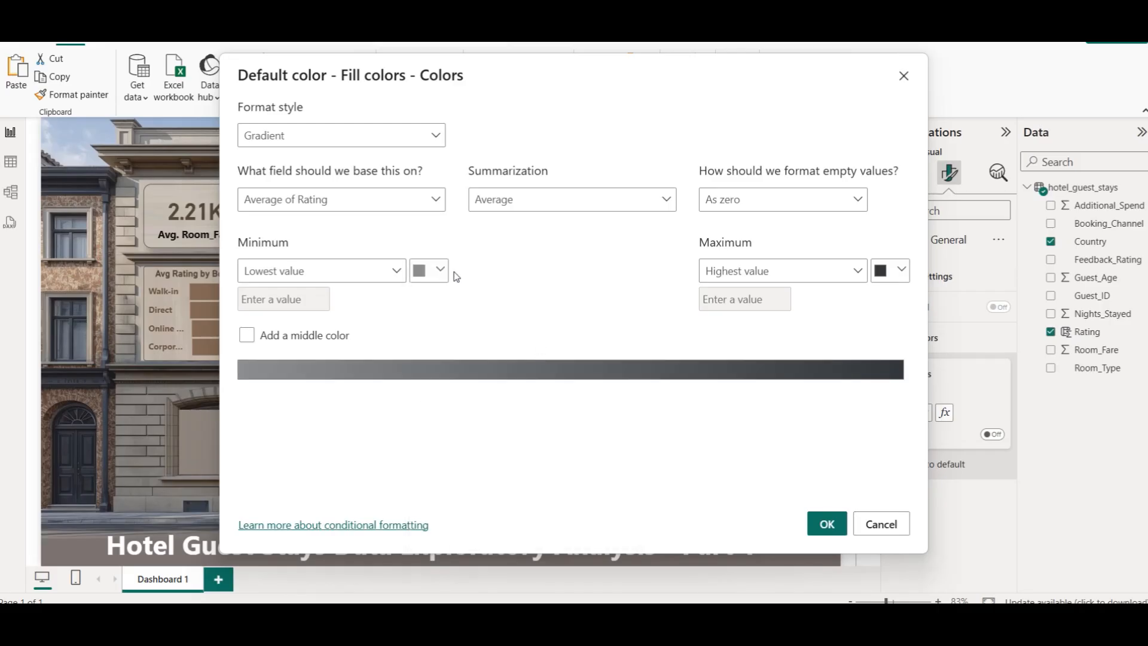
pyautogui.click(901, 271)
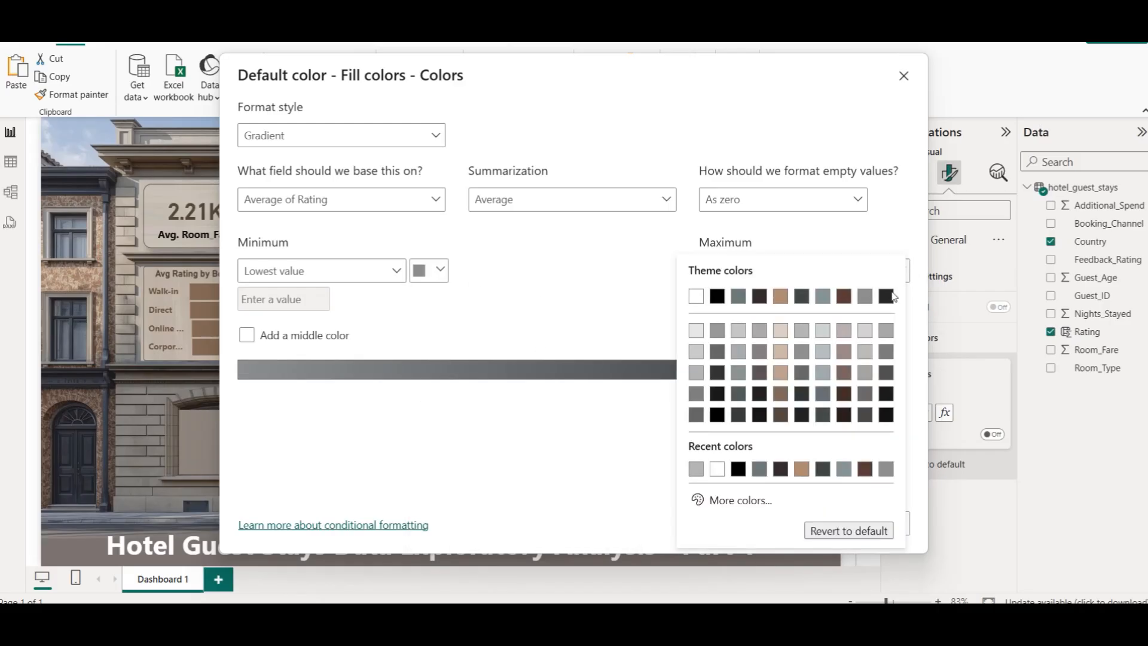
pyautogui.click(779, 414)
pyautogui.click(830, 523)
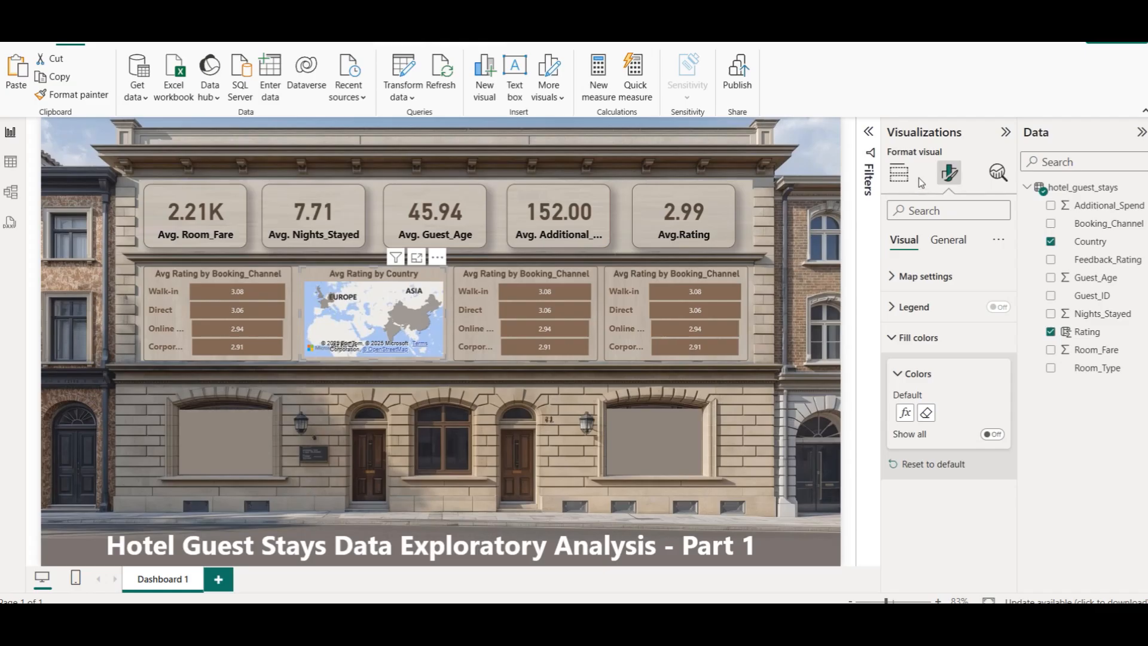
# Step: Try the Dark and Light map styles on the Avg Rating by Country map
pyautogui.click(961, 277)
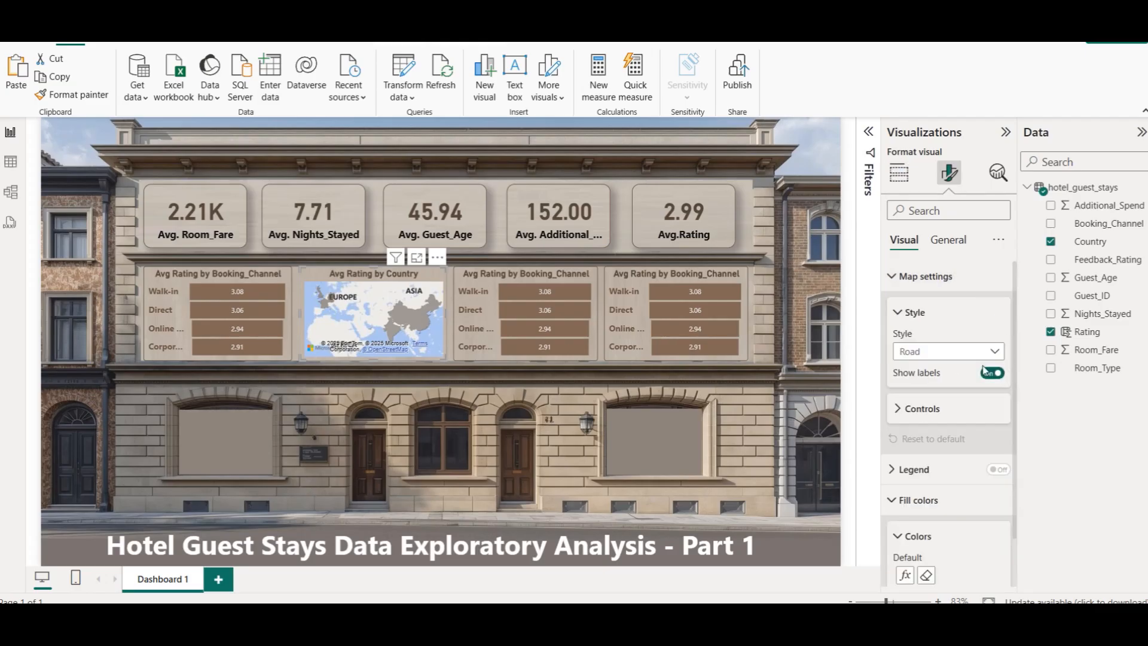
pyautogui.click(930, 352)
pyautogui.click(937, 389)
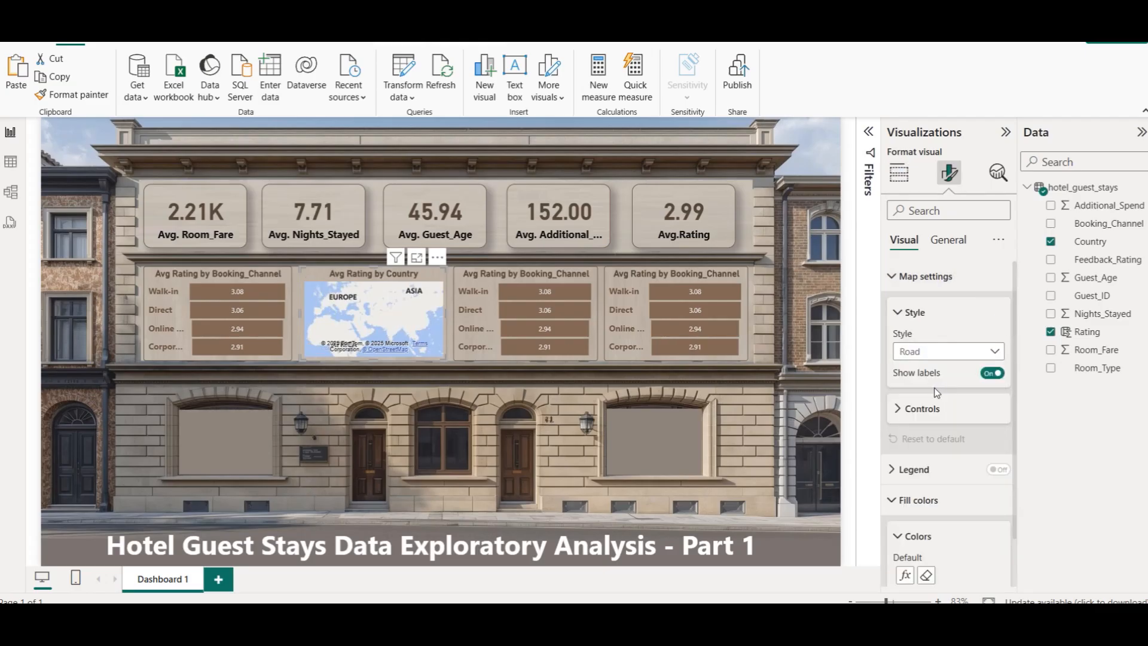
pyautogui.moveTo(412, 310); pyautogui.dragTo(362, 294)
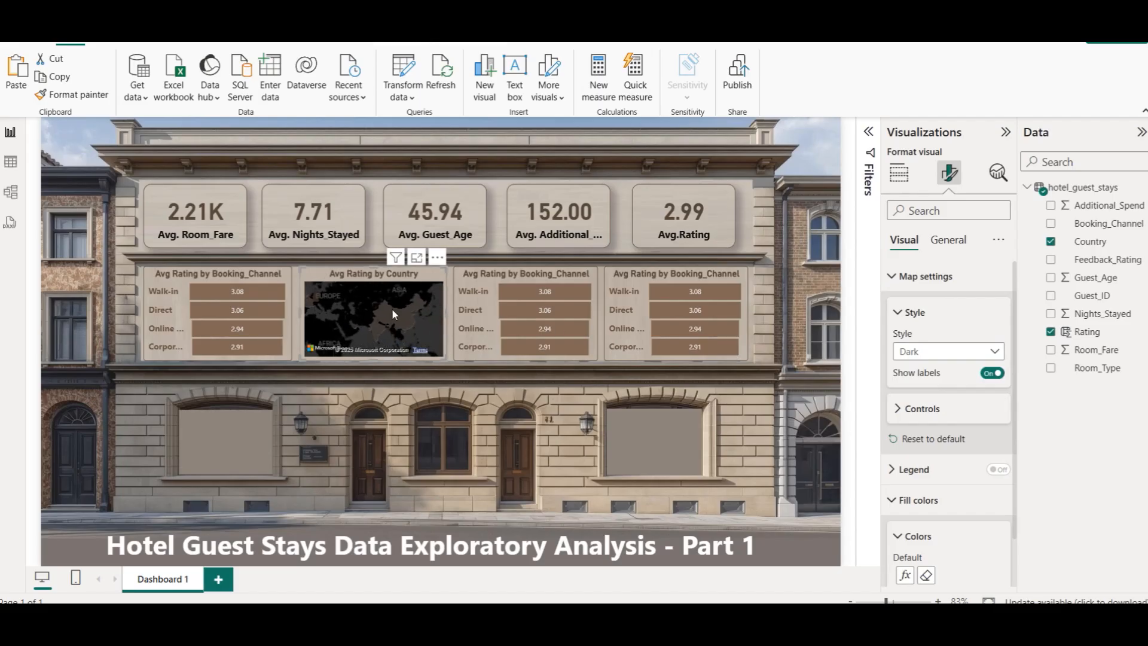
pyautogui.click(922, 353)
pyautogui.click(910, 405)
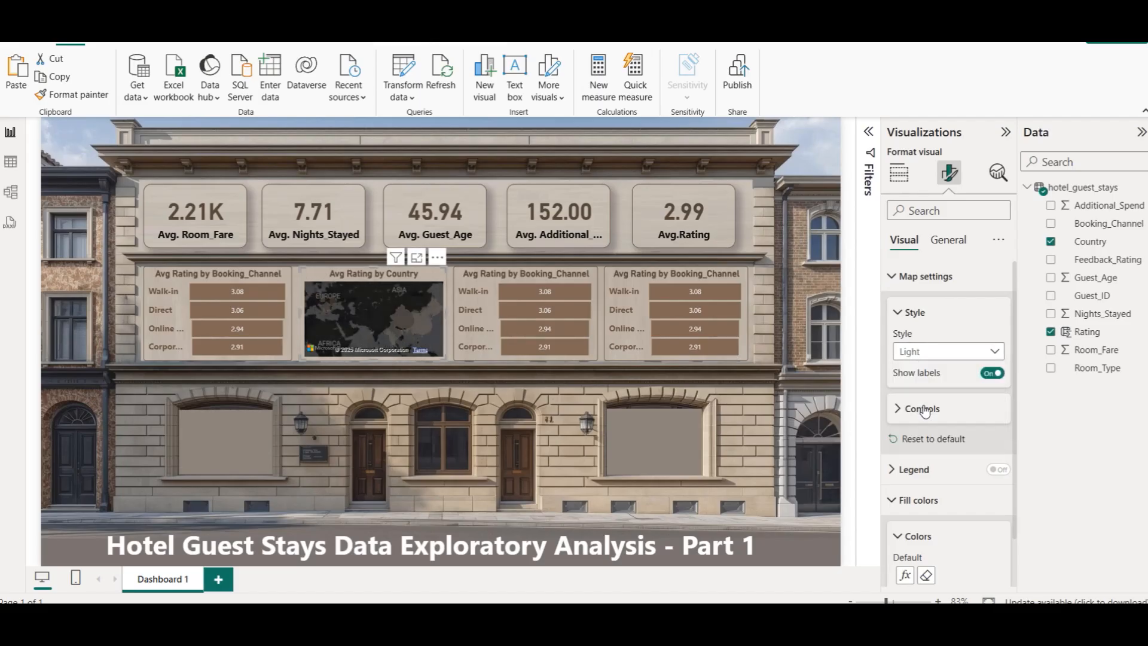
# Step: Set the Avg Rating by Country map's style to Grayscale
pyautogui.click(940, 356)
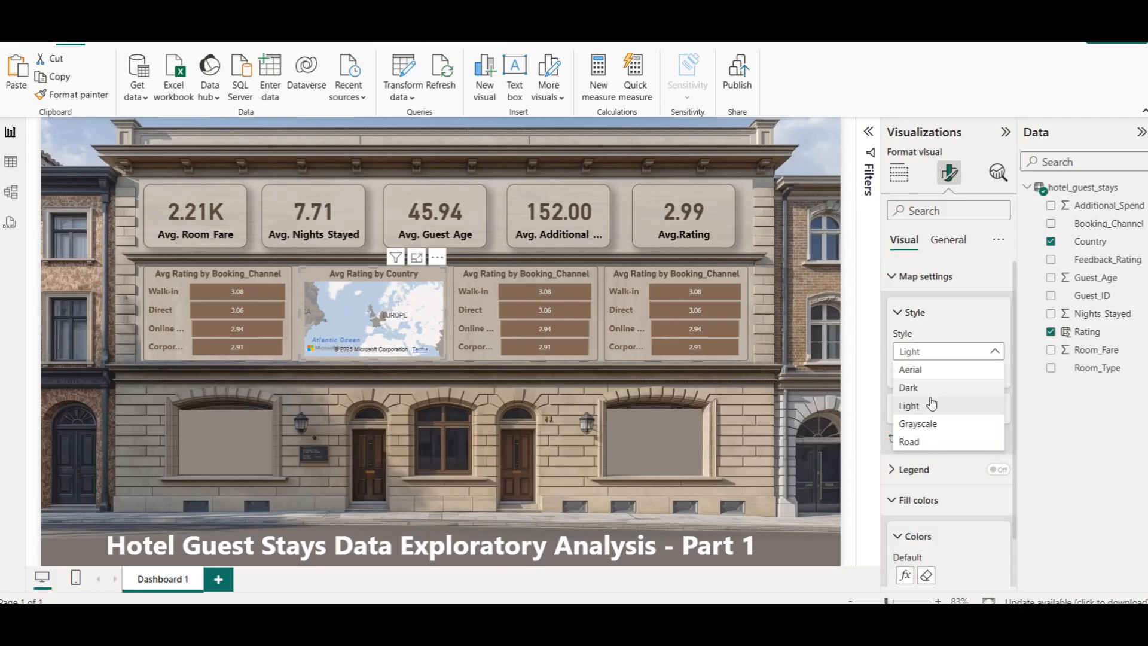
pyautogui.click(930, 423)
pyautogui.moveTo(414, 311)
pyautogui.mouseDown()
pyautogui.moveTo(359, 302)
pyautogui.moveTo(411, 305)
pyautogui.mouseUp()
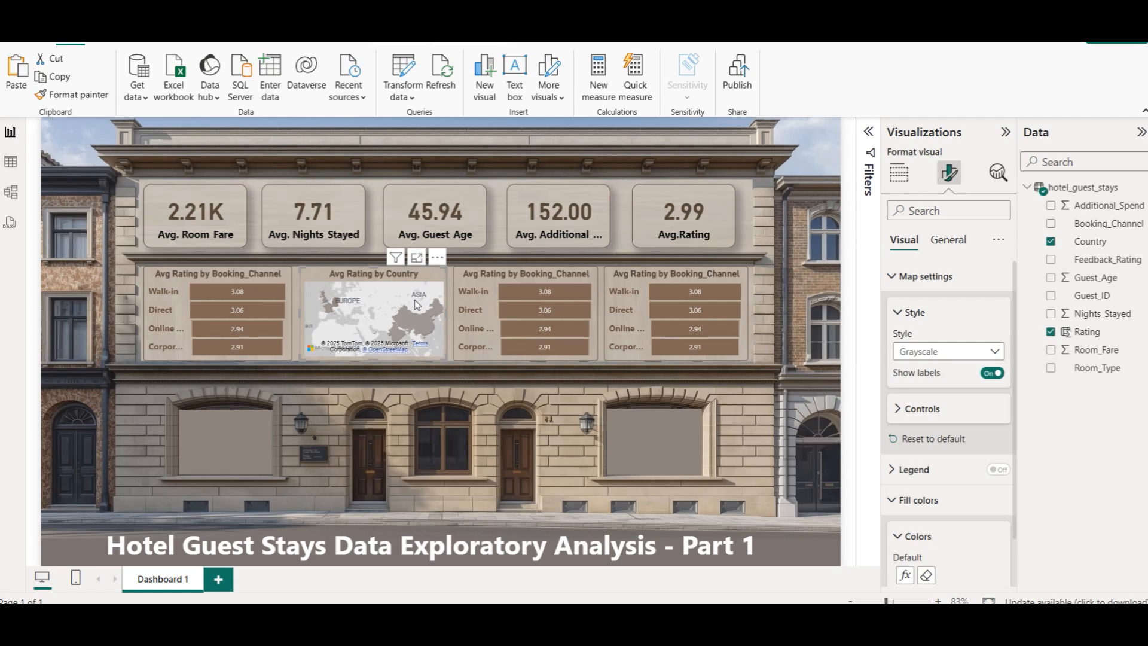
pyautogui.click(827, 163)
# Step: Replace Booking_Channel with Room_Type in the third average-rating funnel chart and convert it to a donut chart
pyautogui.moveTo(540, 302)
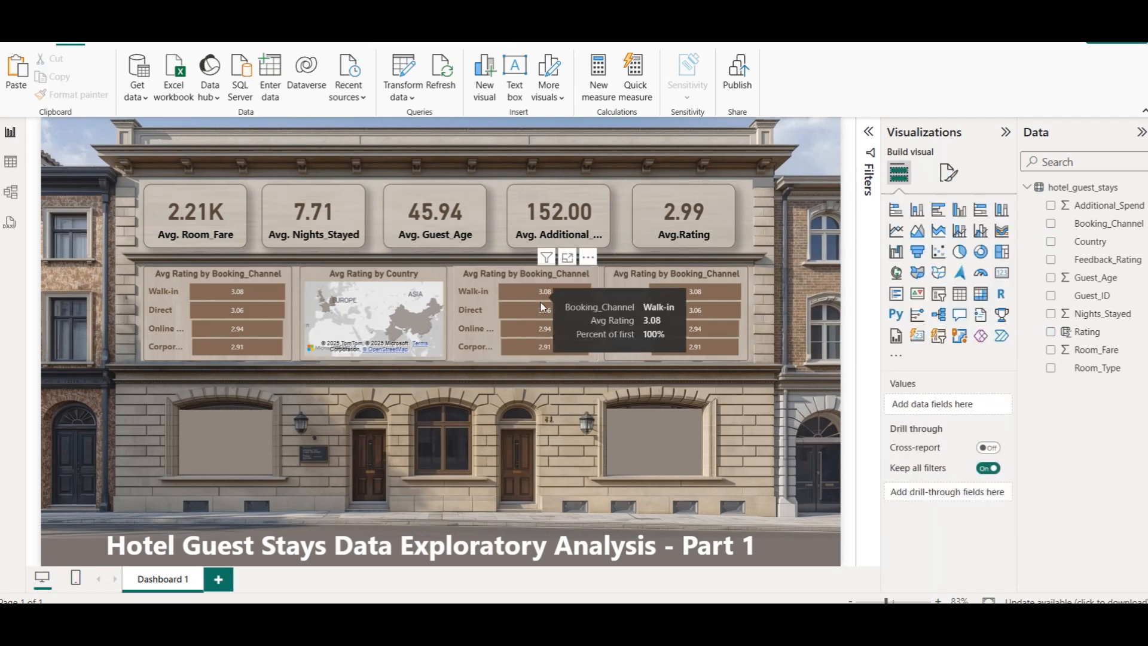
pyautogui.click(522, 264)
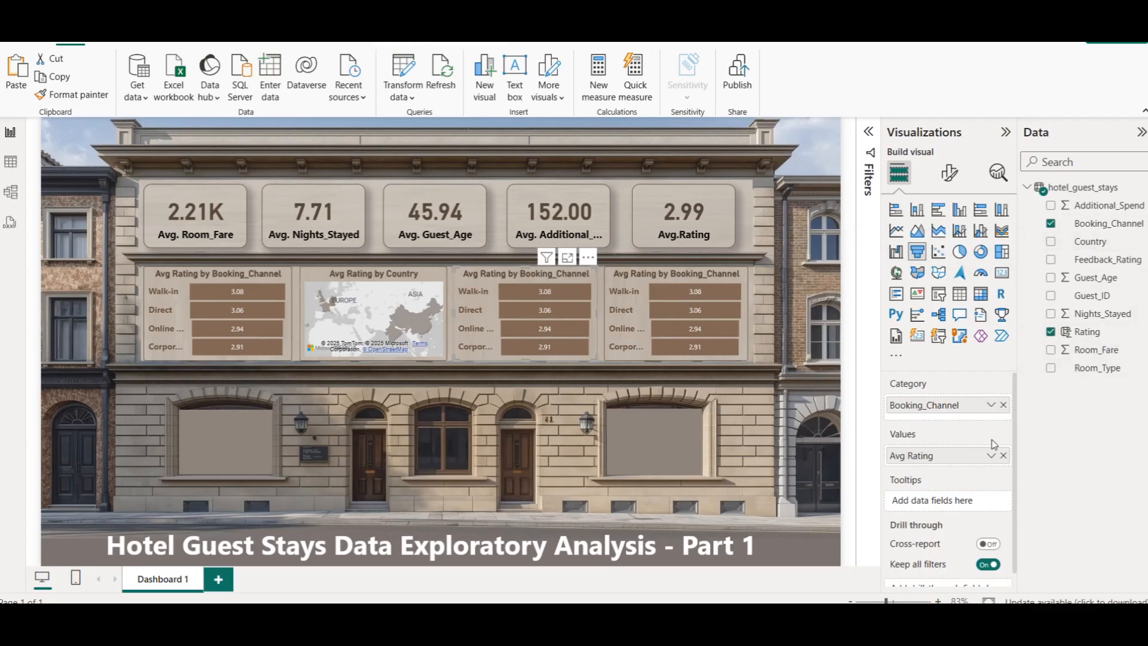
pyautogui.click(1004, 406)
pyautogui.click(1051, 367)
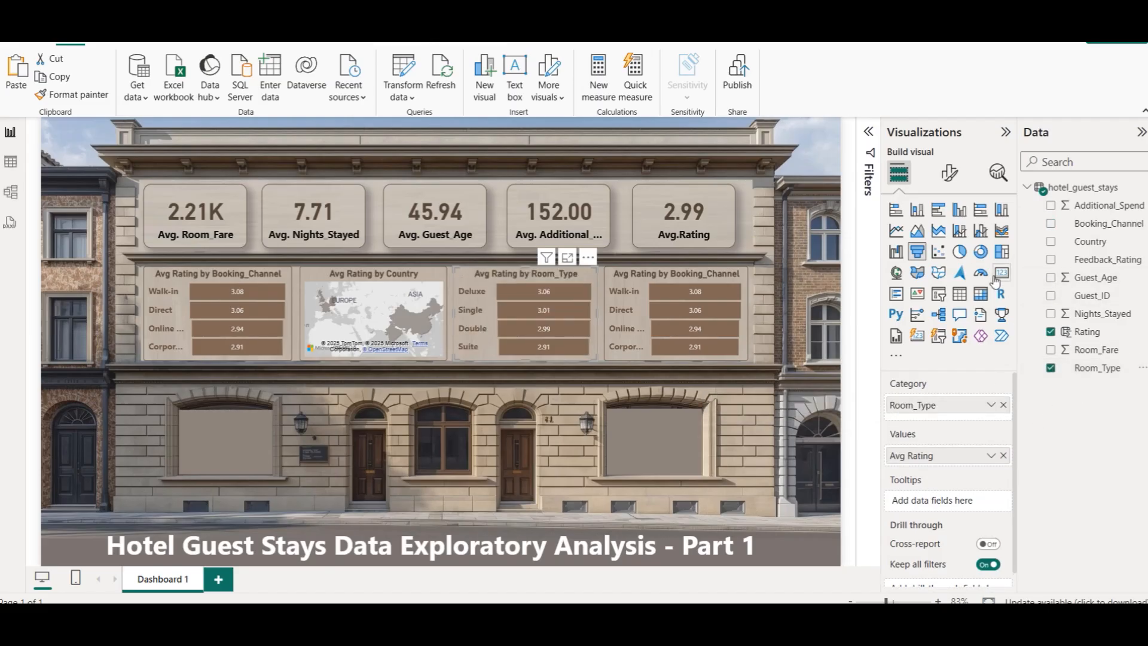
pyautogui.click(981, 254)
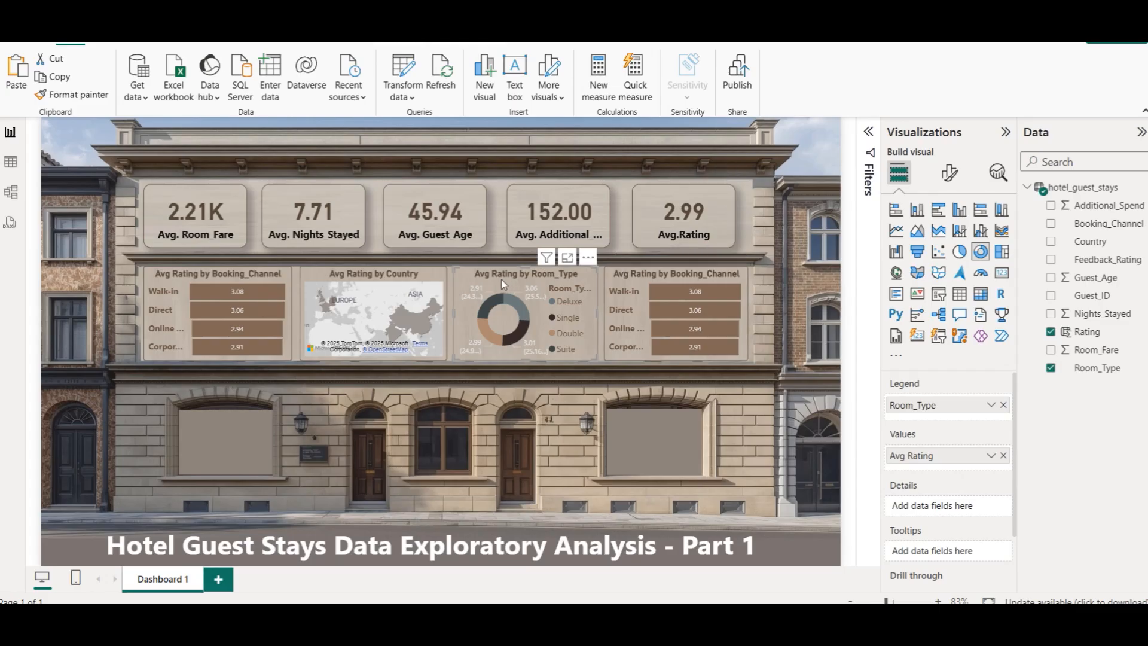
pyautogui.moveTo(544, 295)
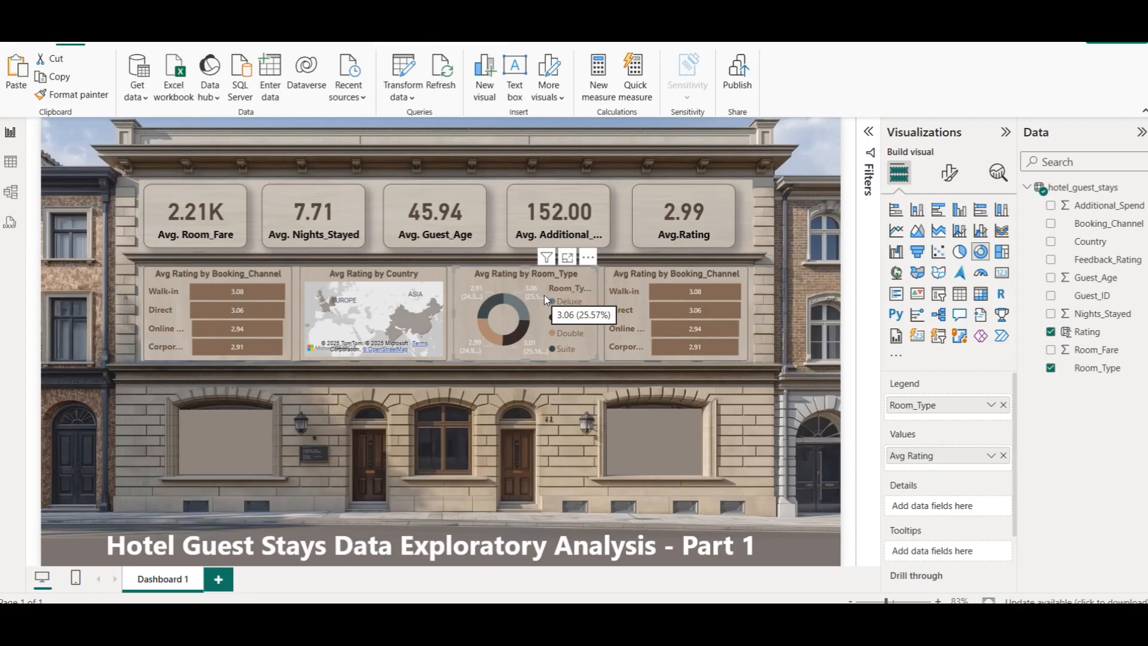
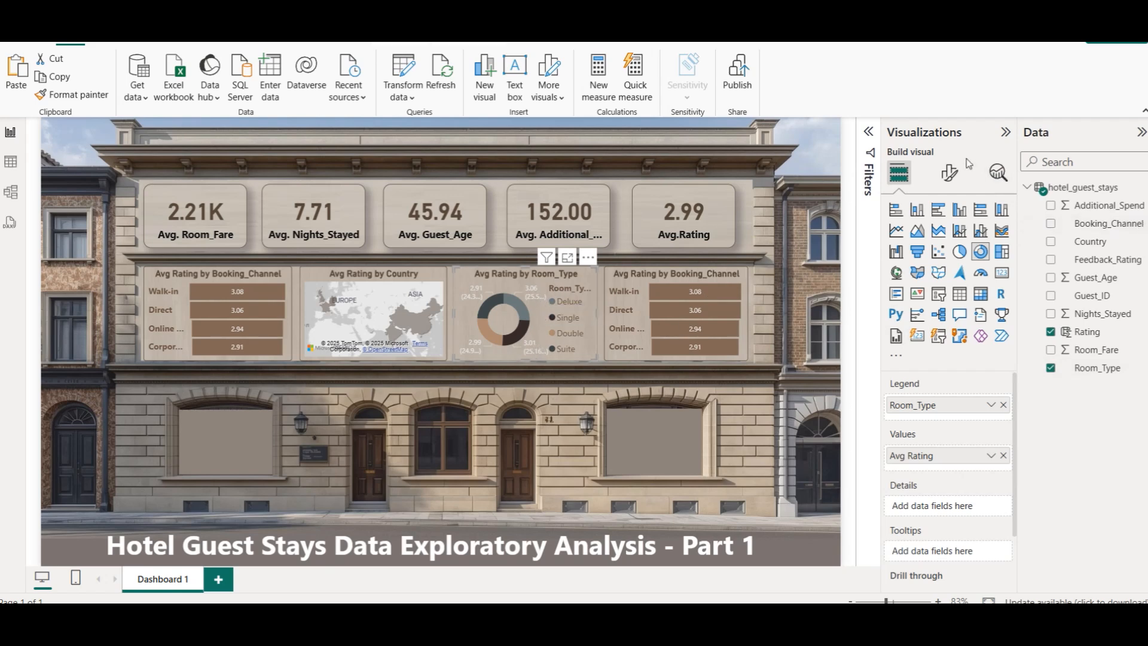
# Step: Set the room-type donut chart's detail label contents to Data value
pyautogui.click(950, 172)
pyautogui.click(946, 341)
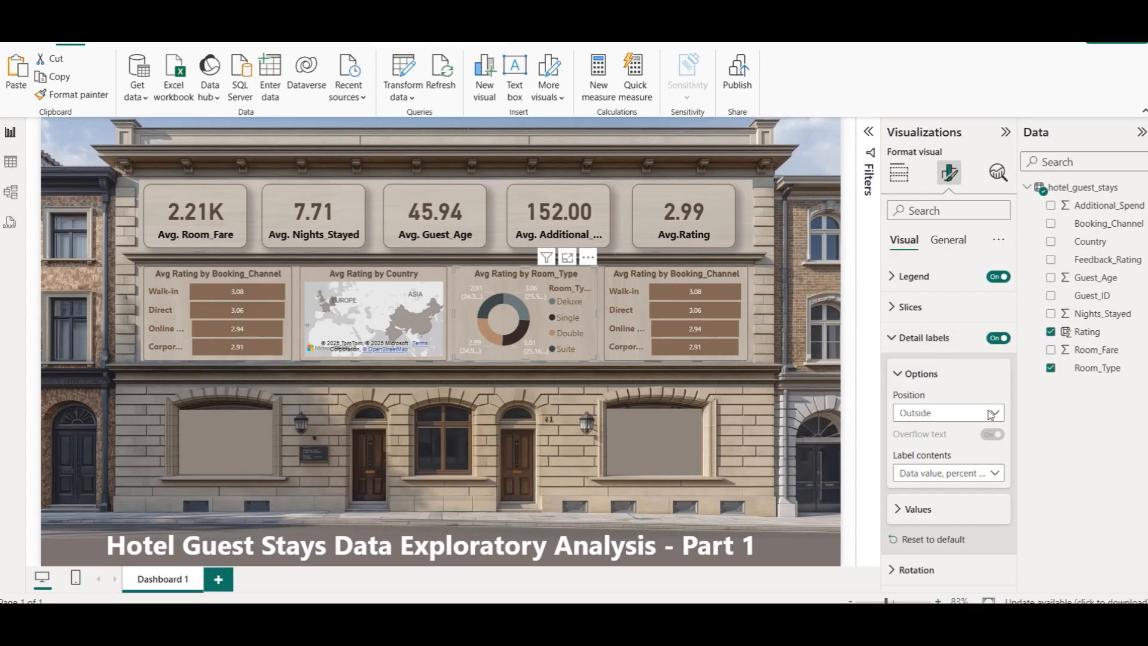
pyautogui.click(950, 475)
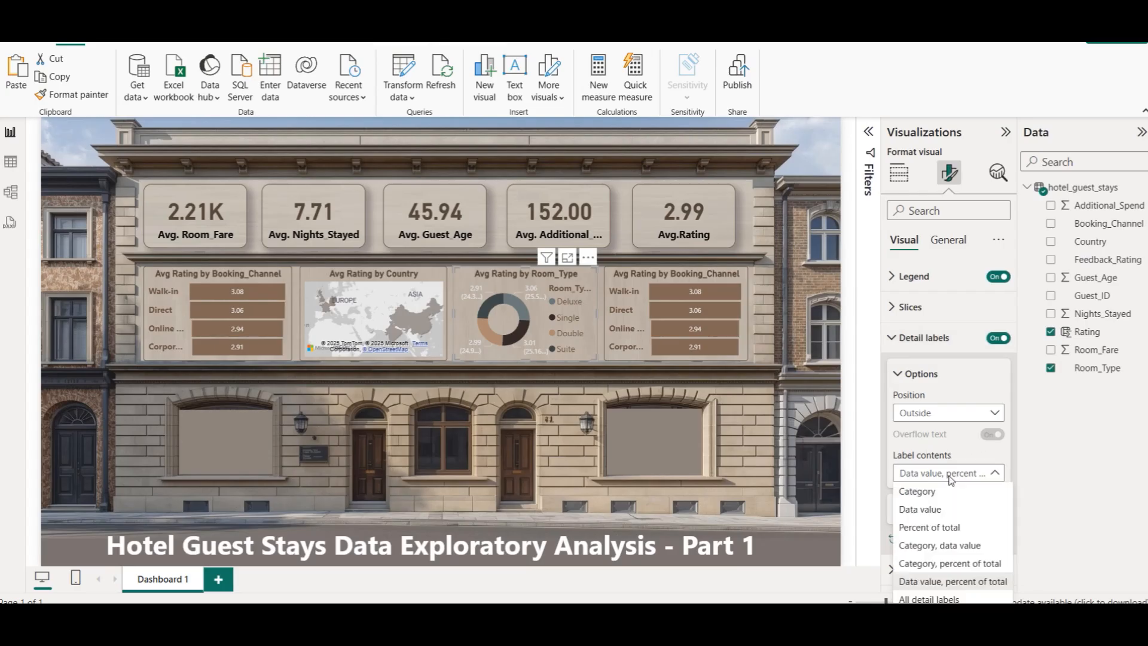
pyautogui.click(942, 509)
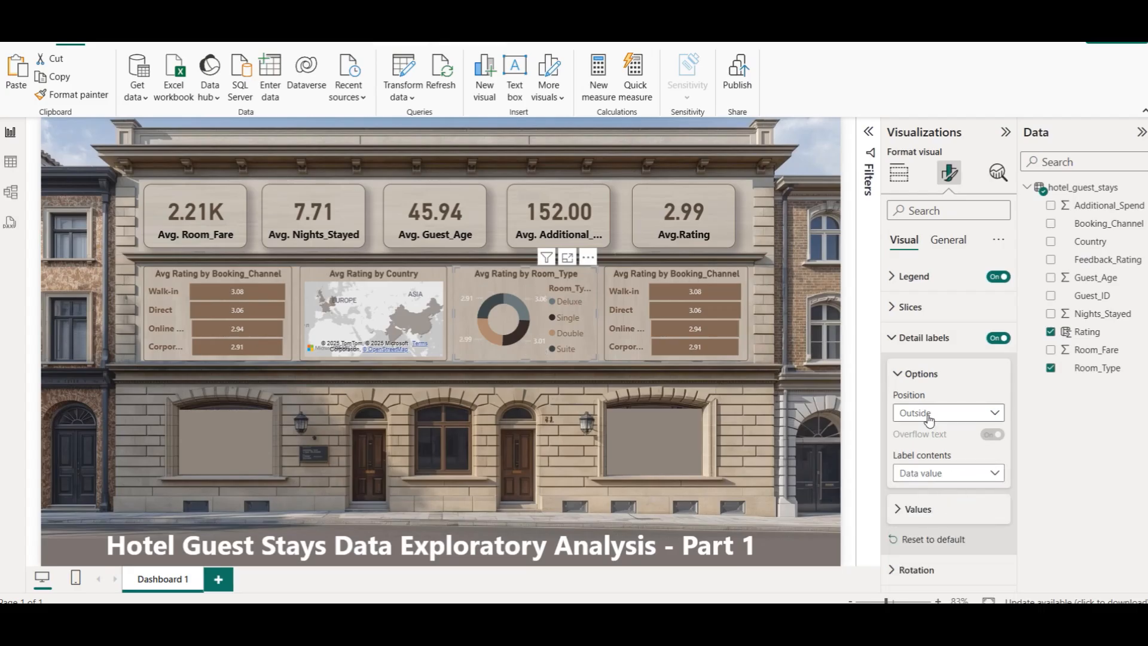
# Step: Make the donut chart's detail label values dark brown and bold
pyautogui.click(931, 510)
pyautogui.scroll(-3, 921, 490)
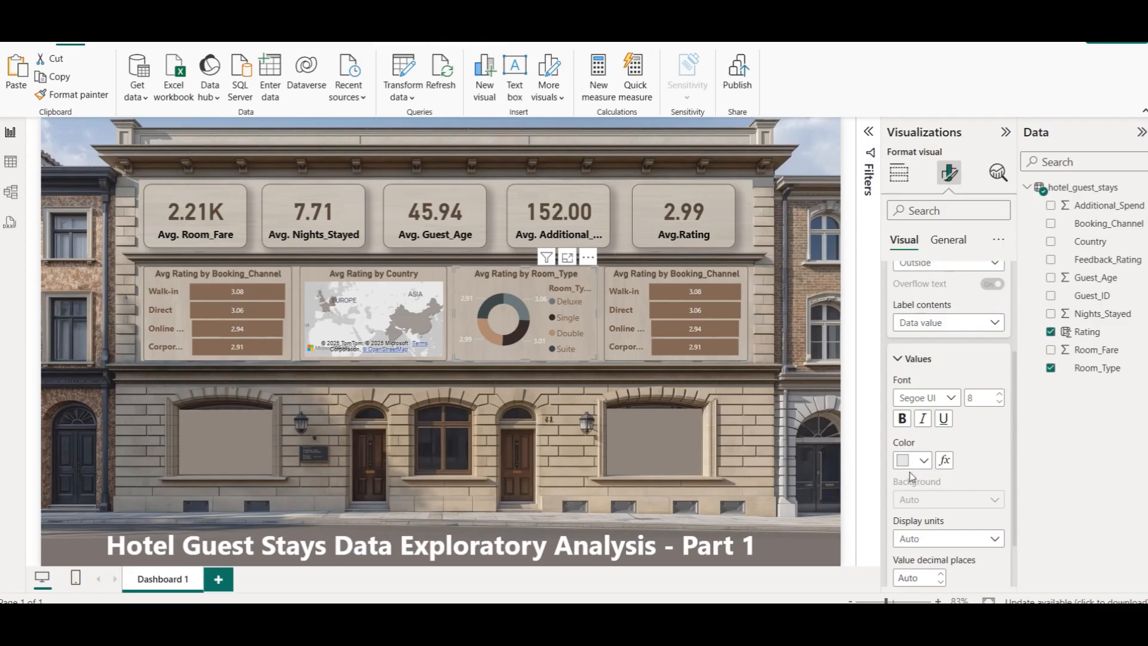
pyautogui.click(913, 462)
pyautogui.click(997, 340)
pyautogui.click(902, 419)
# Step: Create a bin group from the Guest_Age field using the Number of bins type with a bin count of 5
pyautogui.click(608, 275)
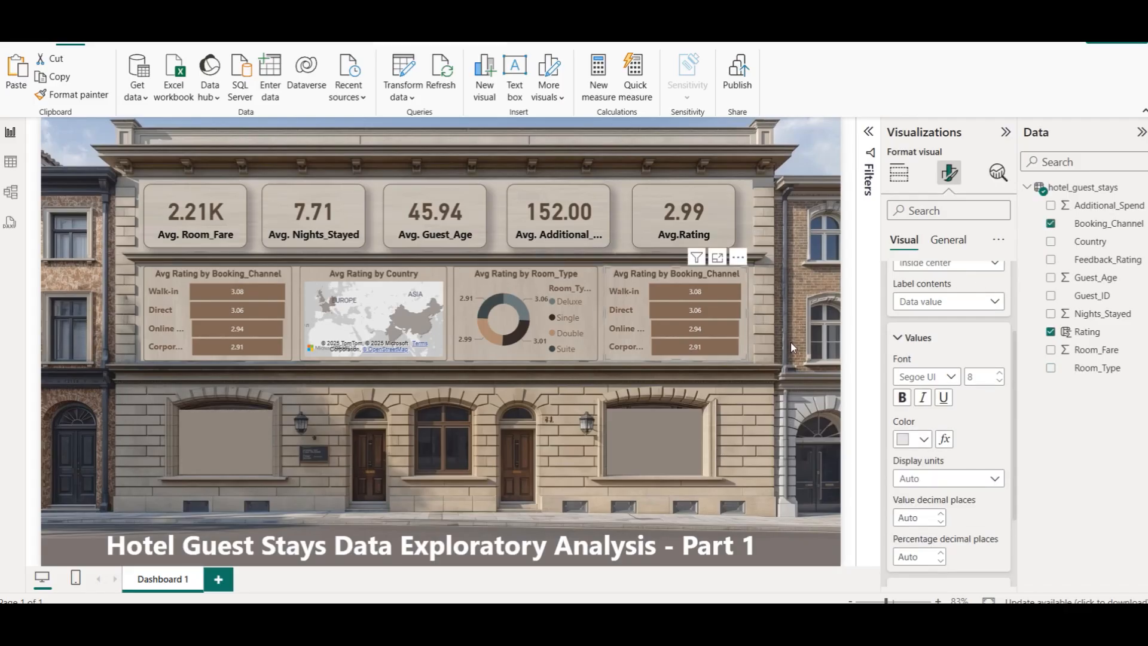
pyautogui.scroll(2, 923, 366)
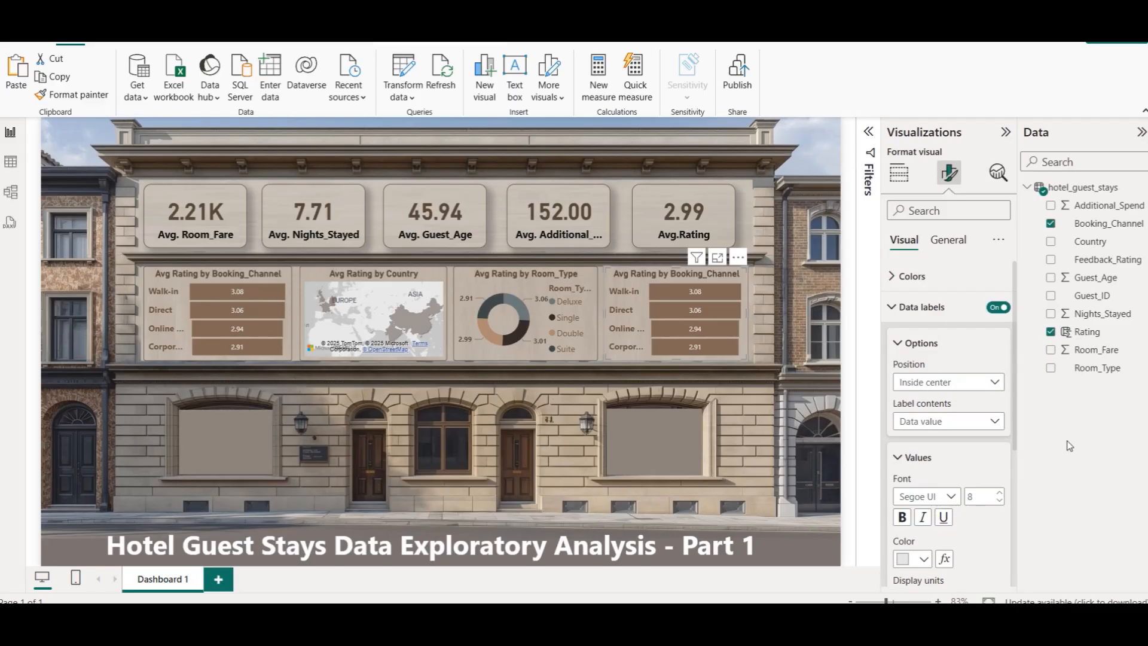
pyautogui.click(923, 305)
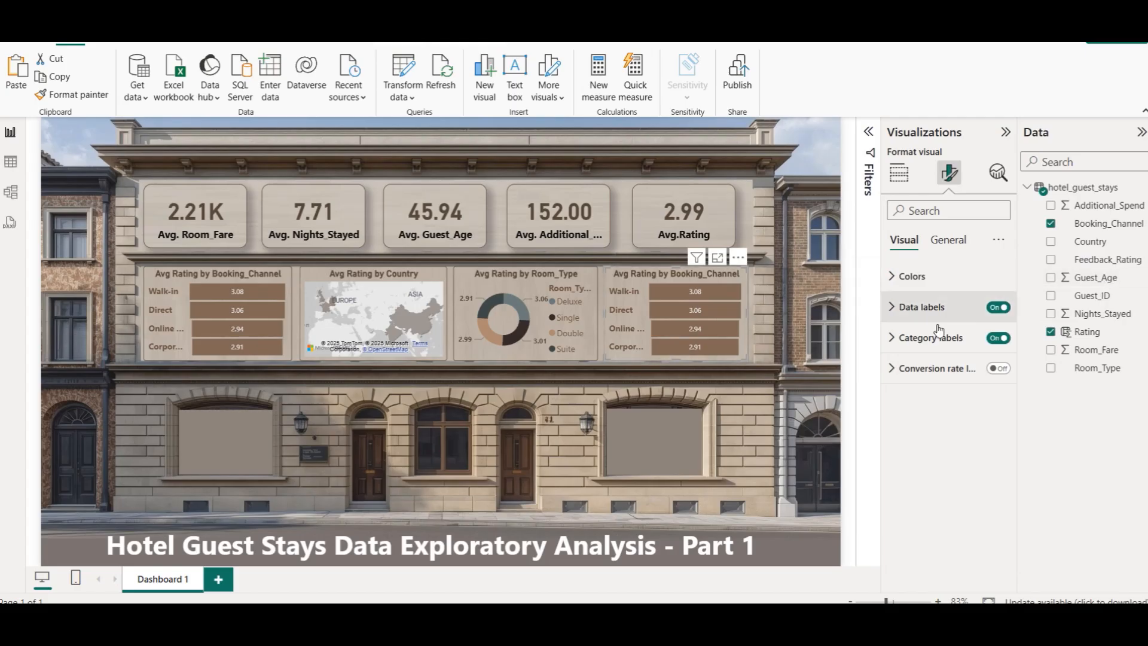
pyautogui.click(1142, 279)
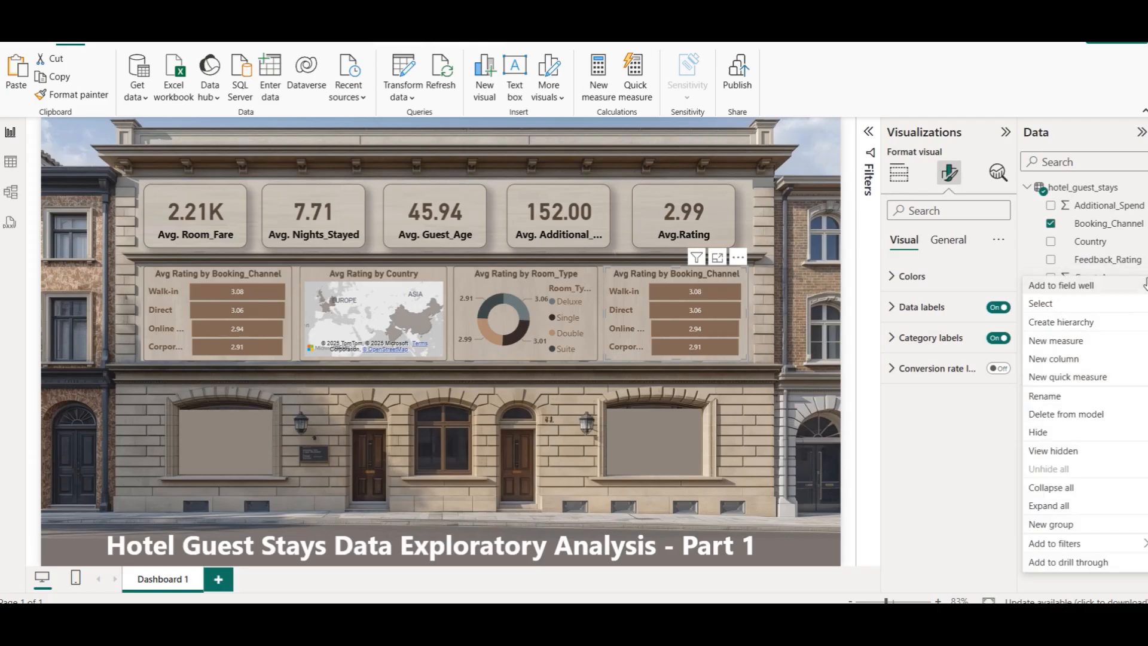
pyautogui.click(1051, 524)
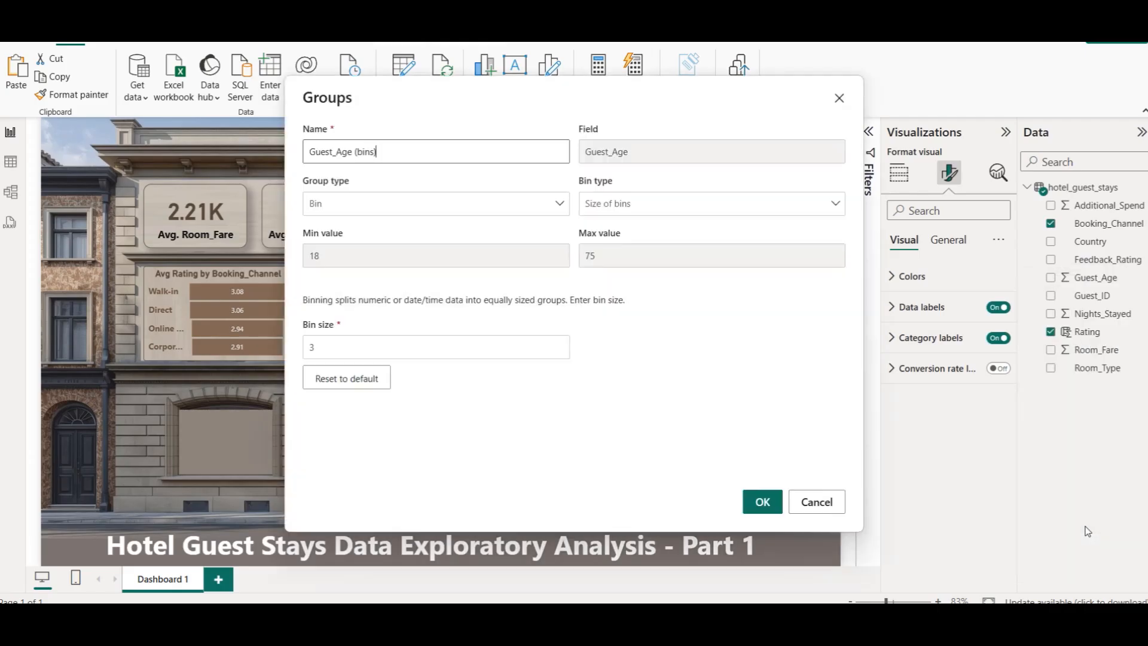
pyautogui.moveTo(663, 98); pyautogui.dragTo(484, 125)
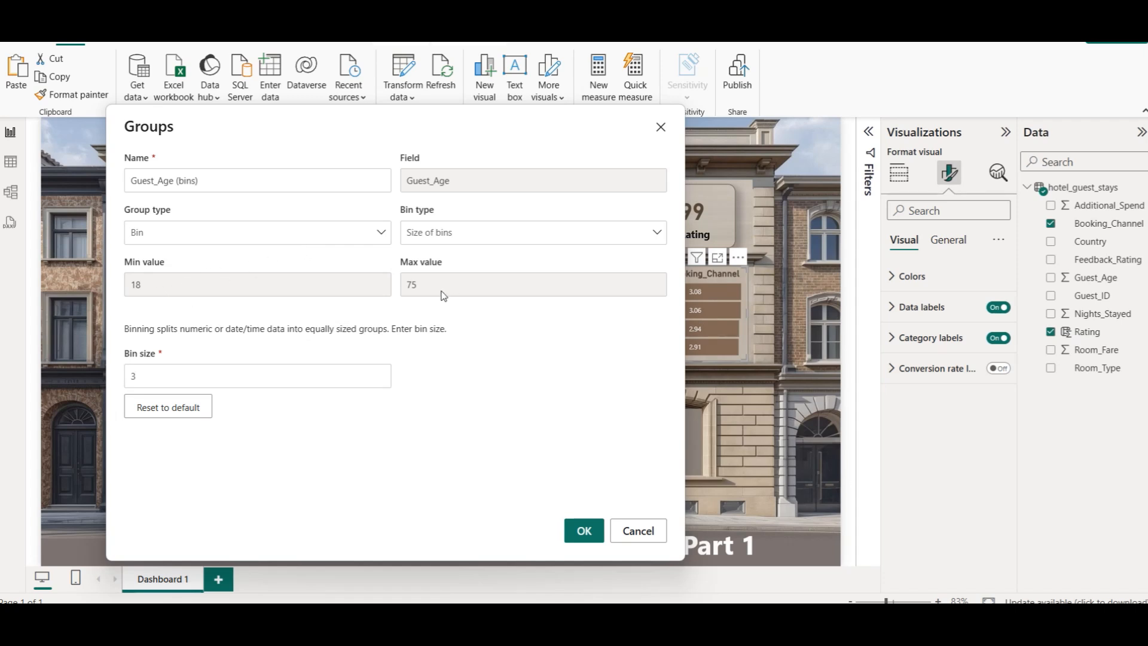
pyautogui.click(450, 237)
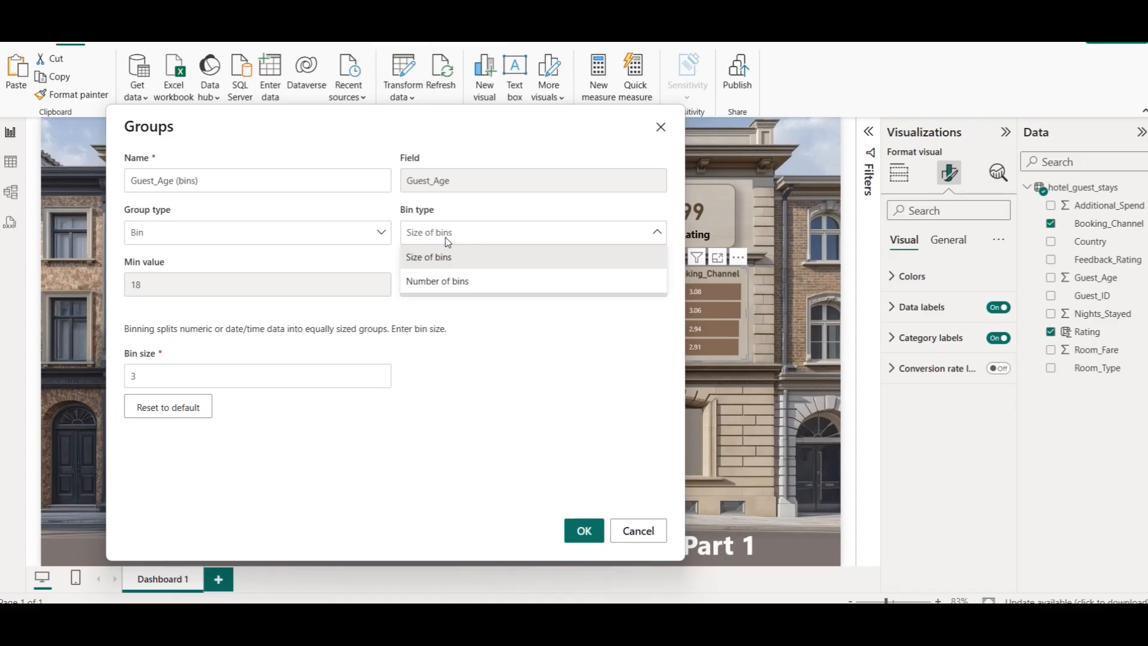
pyautogui.click(448, 280)
pyautogui.doubleClick(230, 372)
pyautogui.write('5')
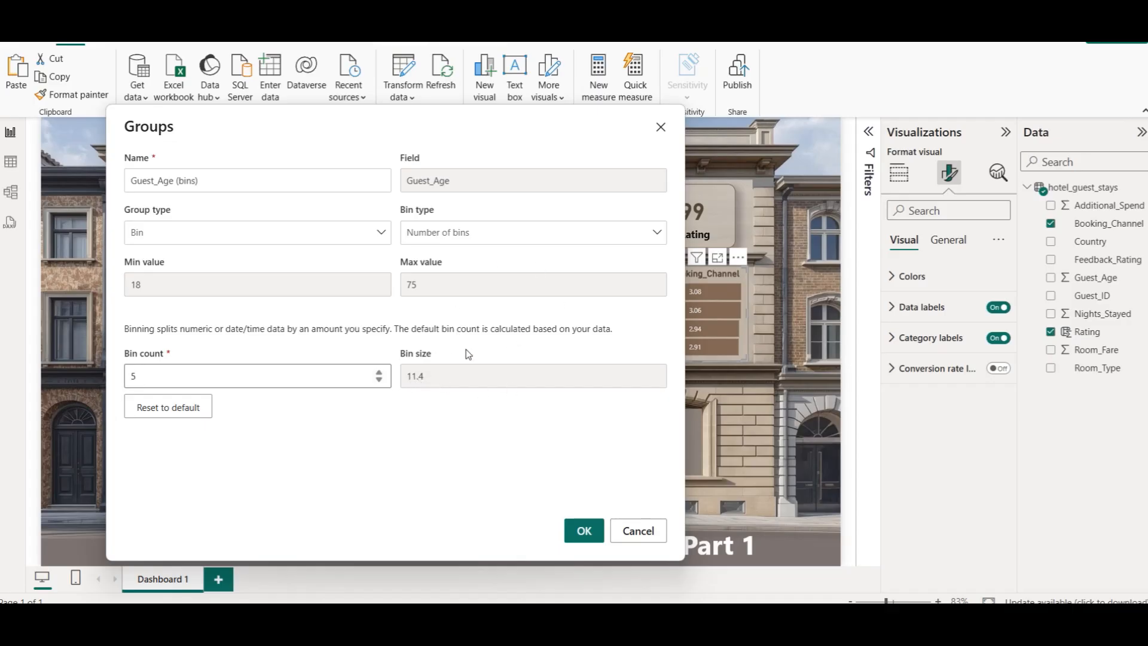
pyautogui.click(580, 534)
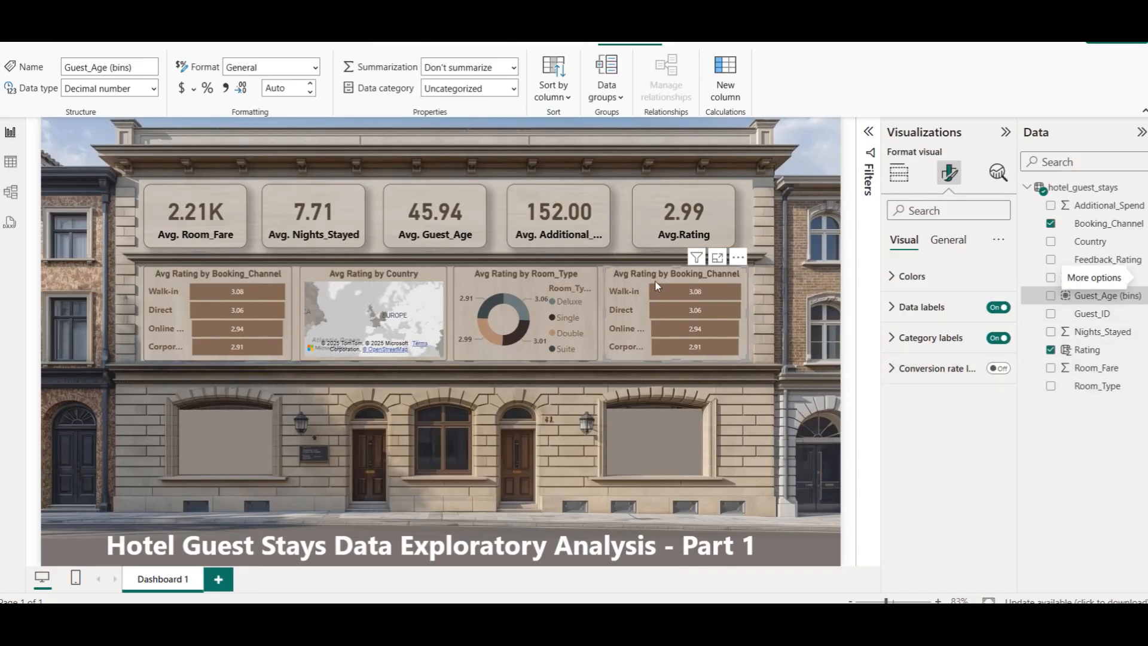
# Step: Convert the fourth average-rating funnel to a stacked column chart and replace Booking_Channel with Guest_Age (bins) on its X-axis
pyautogui.click(898, 173)
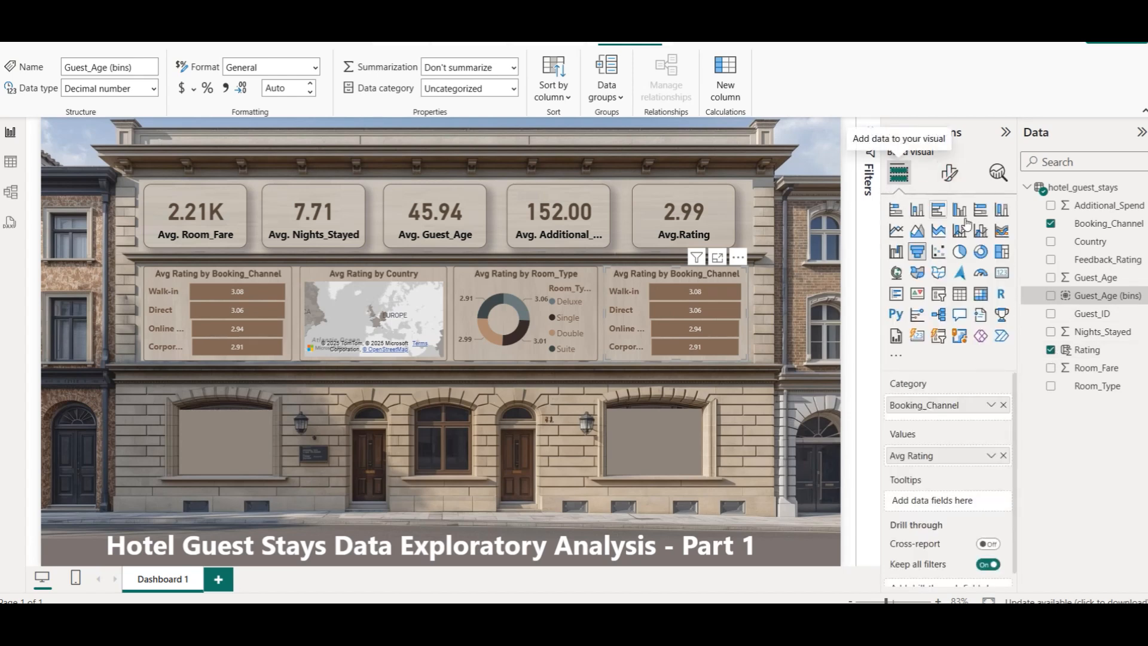
pyautogui.click(913, 212)
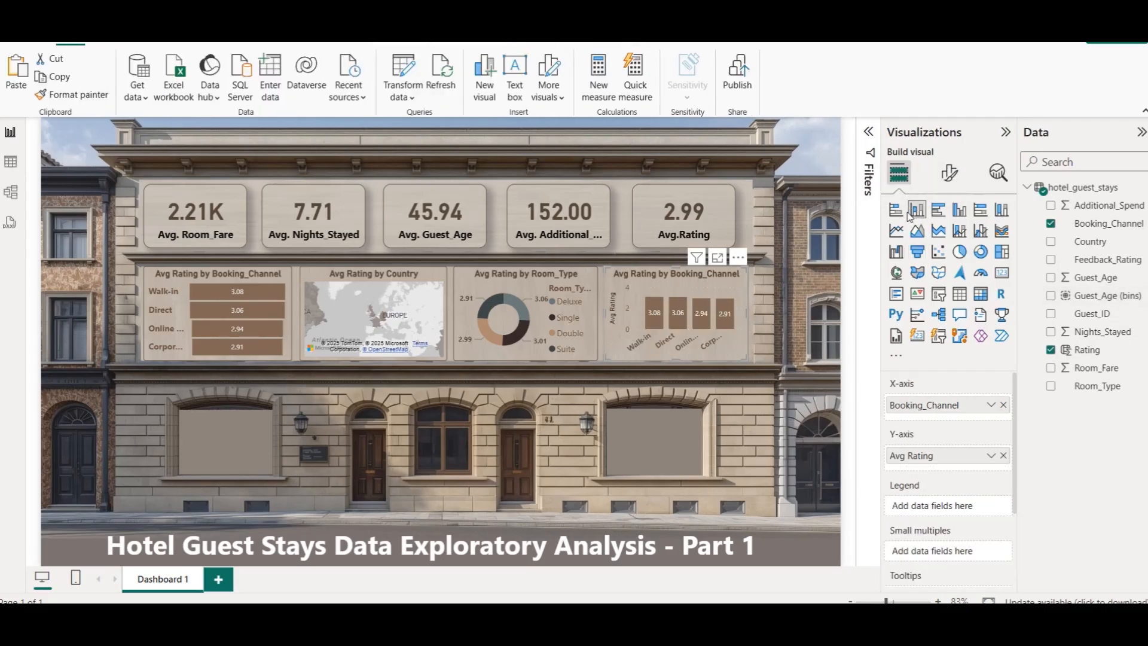
pyautogui.click(1003, 405)
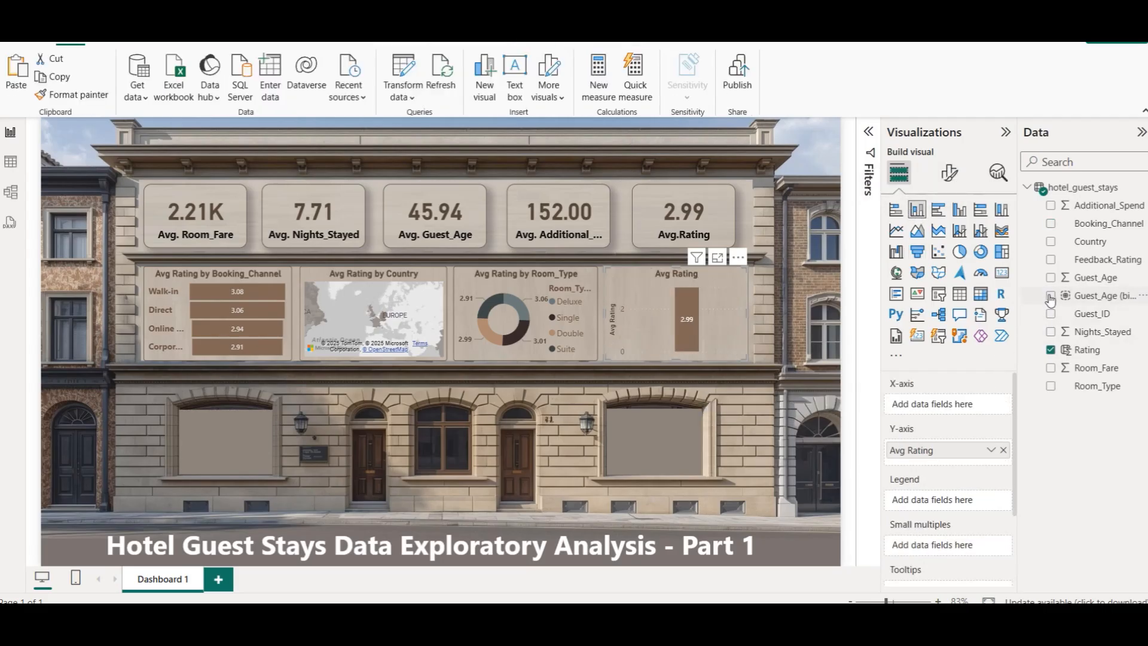
pyautogui.click(1051, 296)
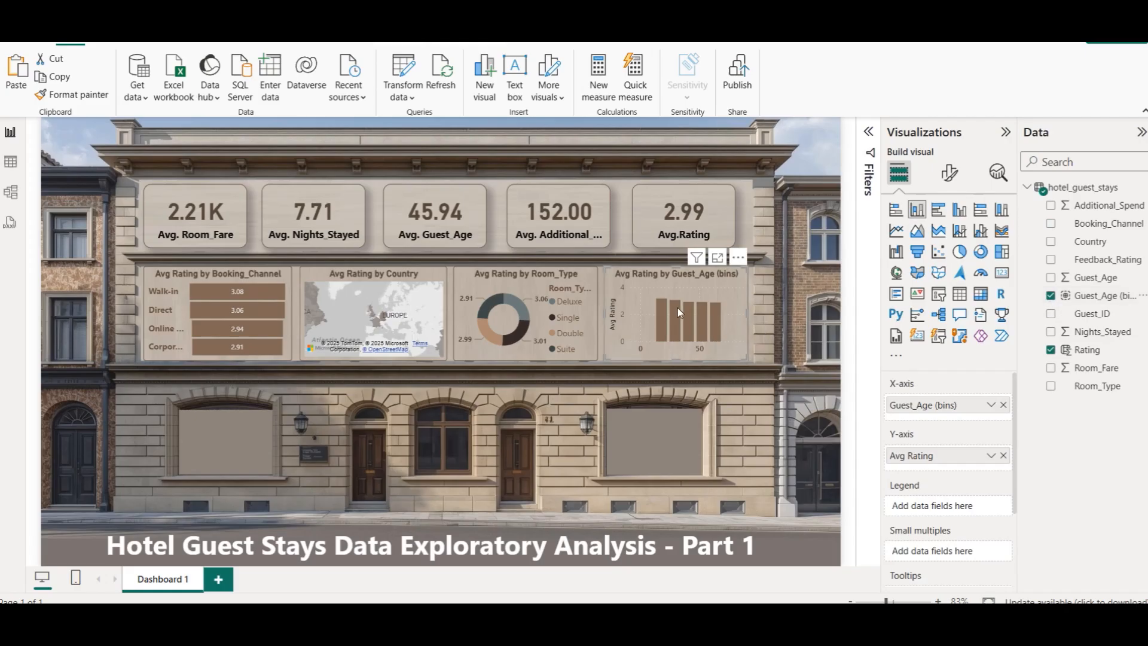
pyautogui.moveTo(664, 310)
# Step: Set the data label position of the Guest_Age (bins) column chart to Outside end
pyautogui.click(950, 173)
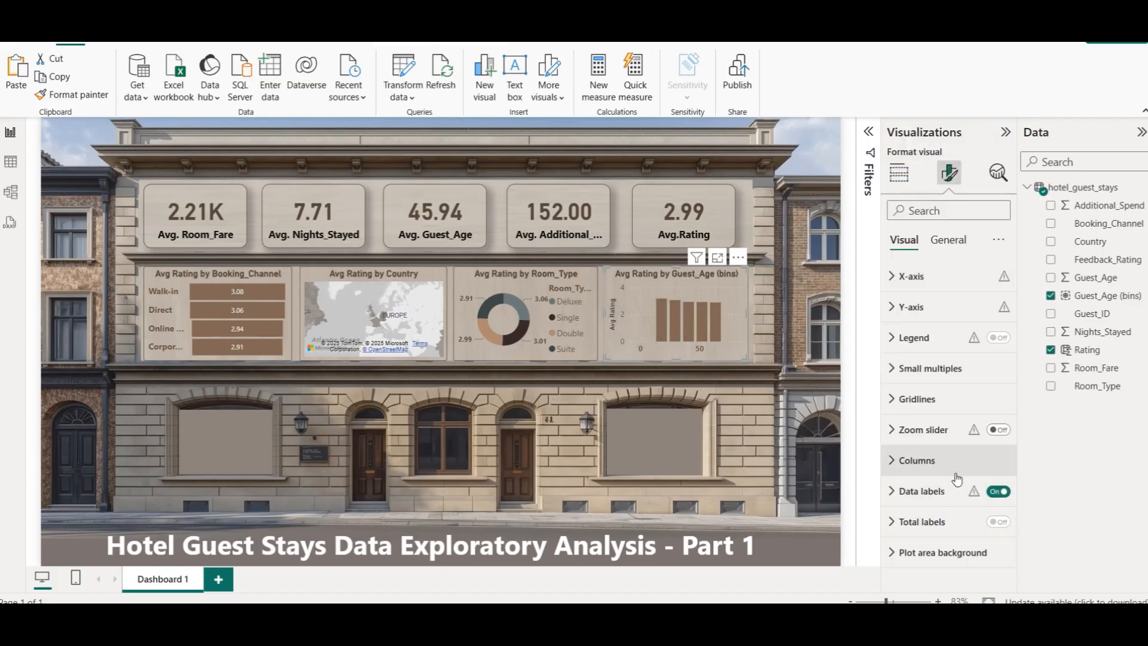
pyautogui.click(936, 490)
pyautogui.scroll(-3, 927, 481)
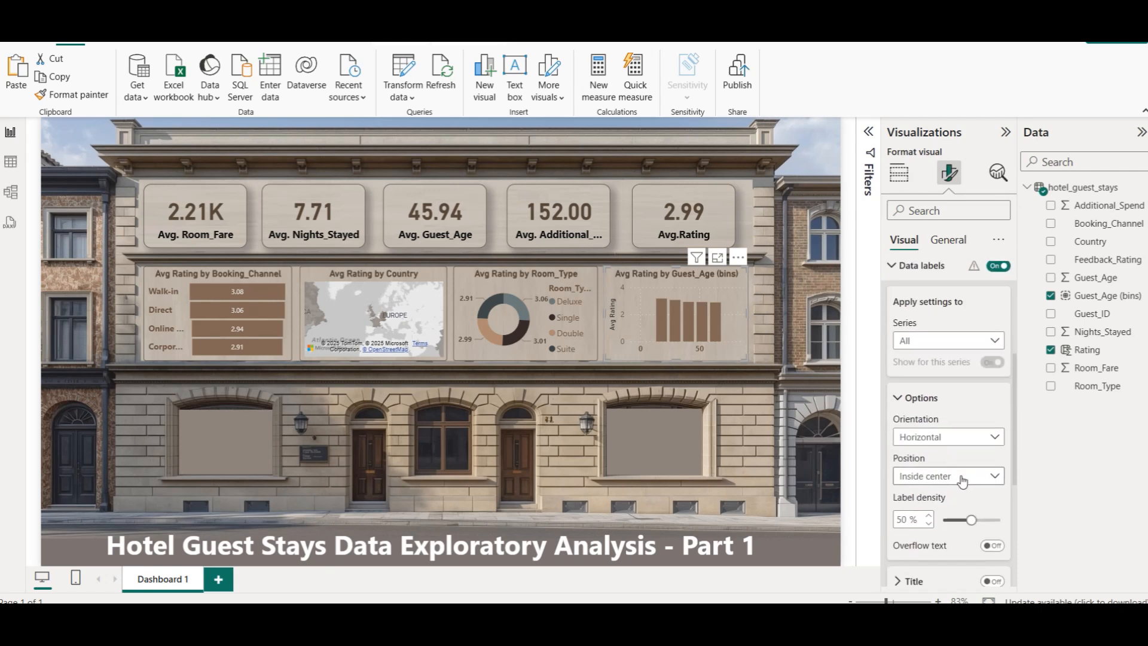
pyautogui.click(948, 478)
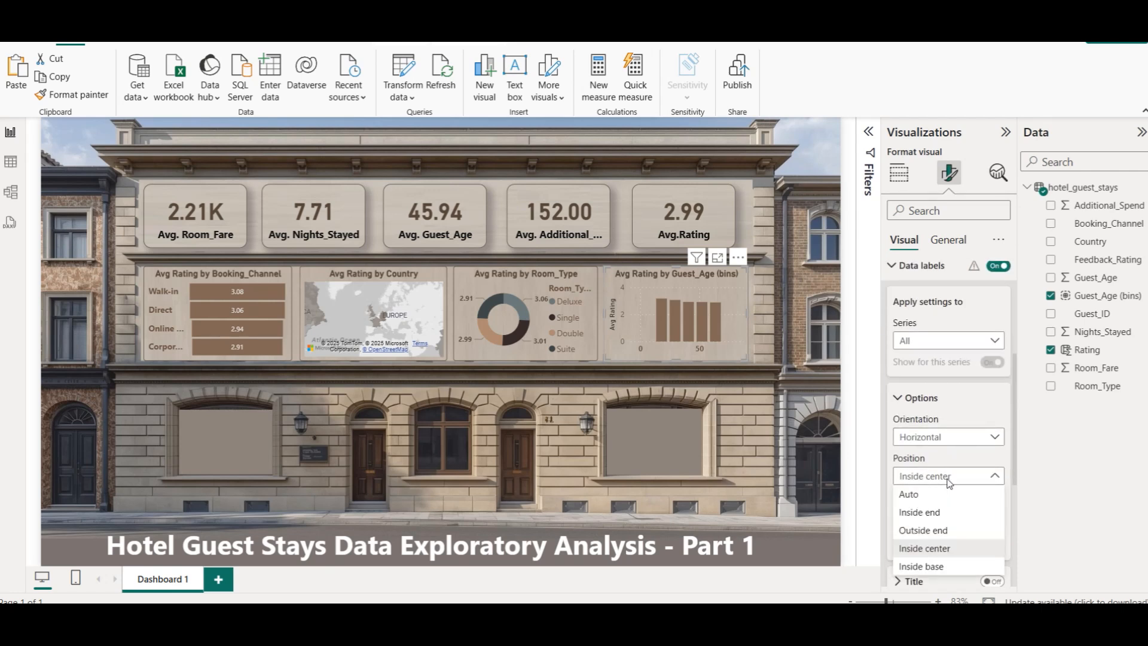
pyautogui.click(947, 530)
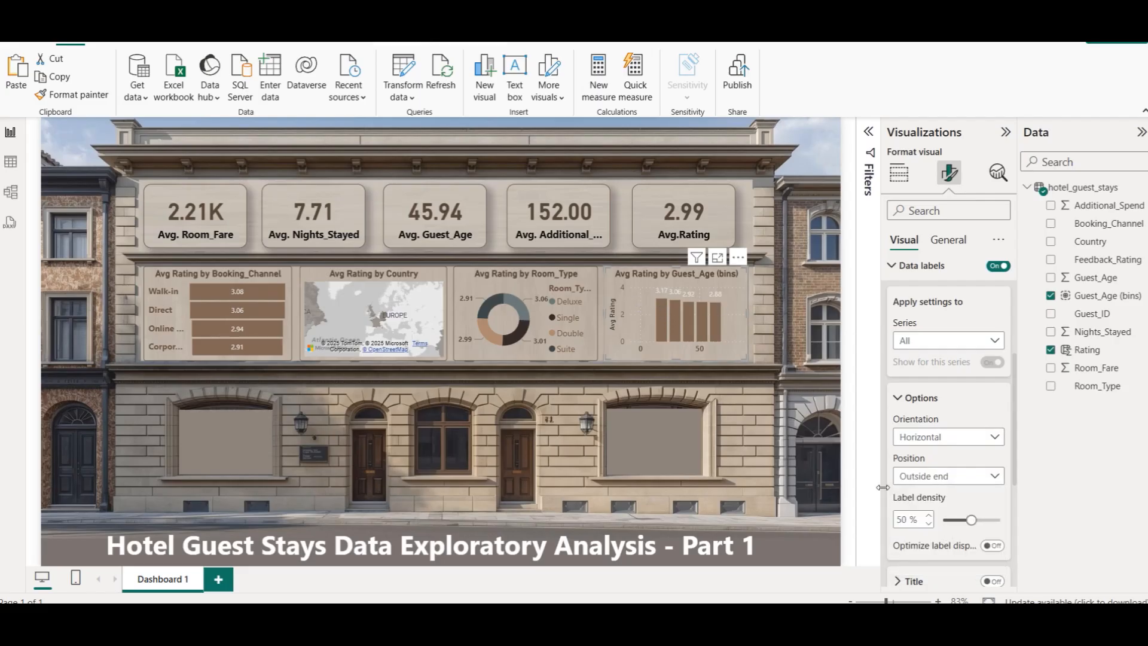
# Step: Make the data label values of the Guest_Age (bins) column chart bold and dark brown
pyautogui.scroll(-3, 939, 473)
pyautogui.click(945, 464)
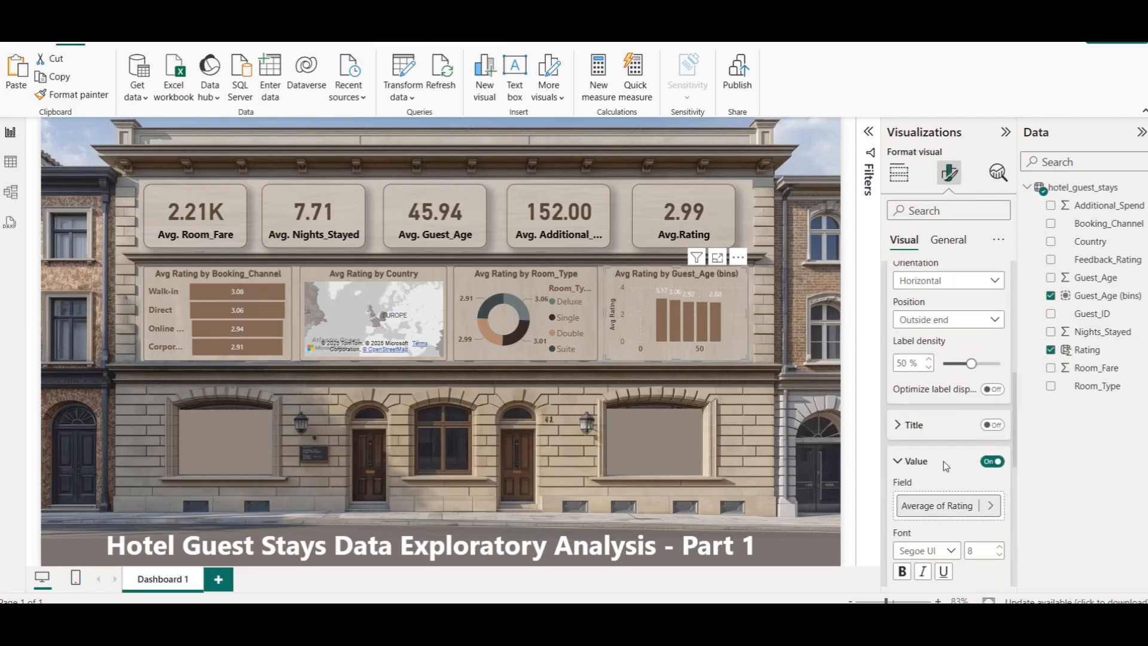
pyautogui.scroll(-2, 945, 464)
pyautogui.click(903, 428)
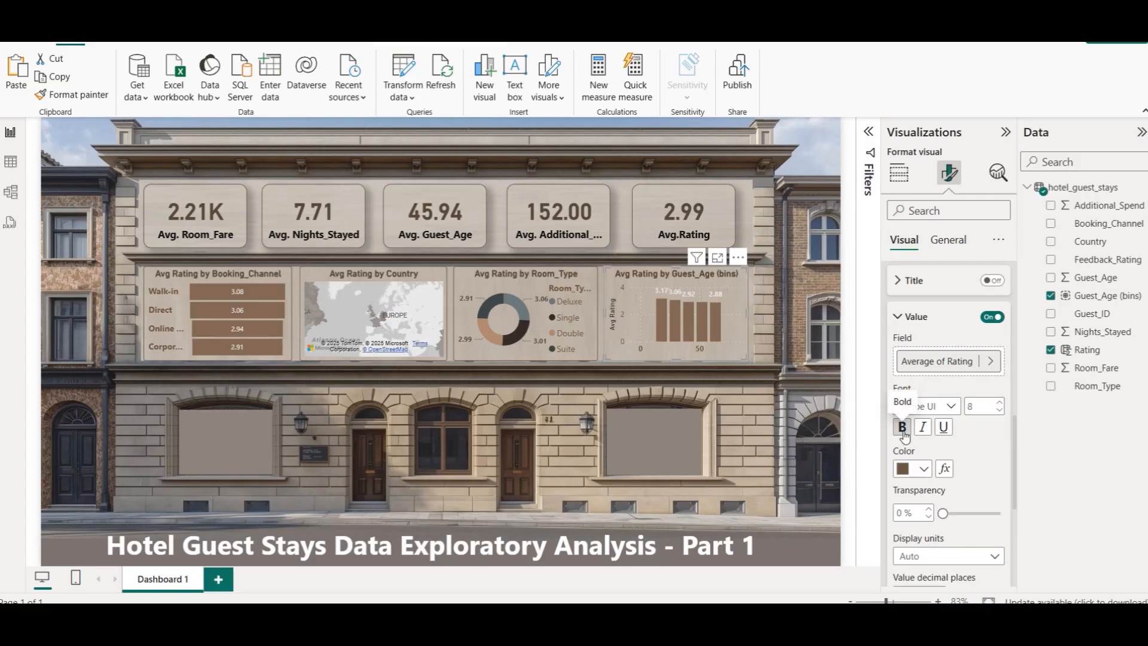
# Step: Set the data label value color of the Guest_Age (bins) column chart to the darkest shade of the tan theme color
pyautogui.click(926, 469)
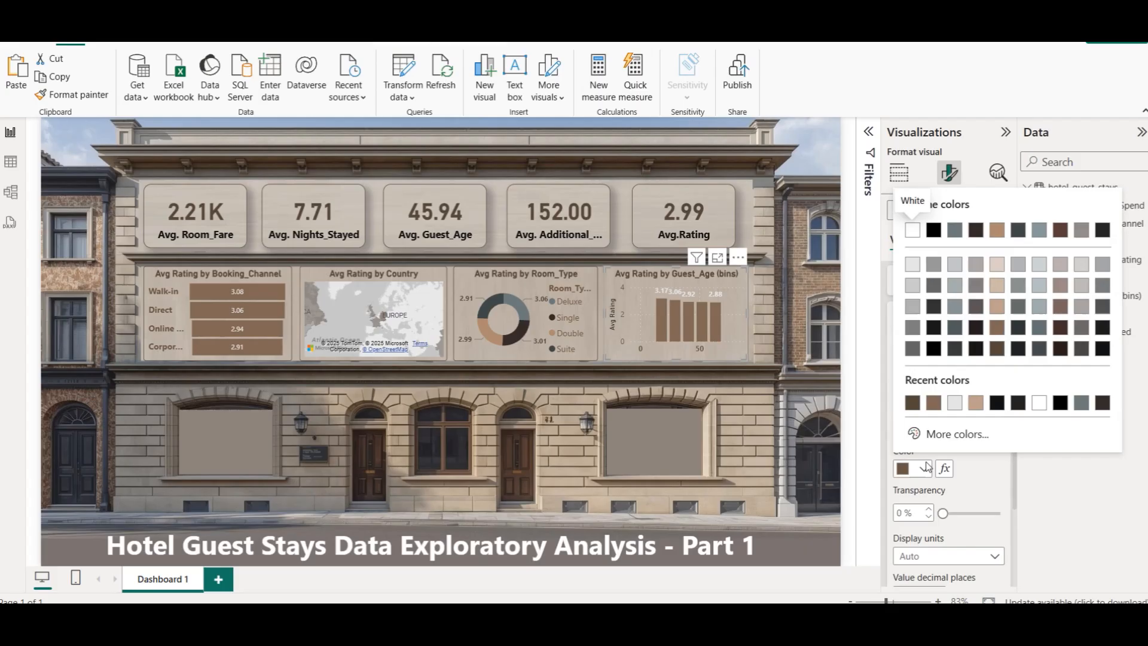
pyautogui.click(1005, 281)
pyautogui.click(925, 468)
pyautogui.click(997, 348)
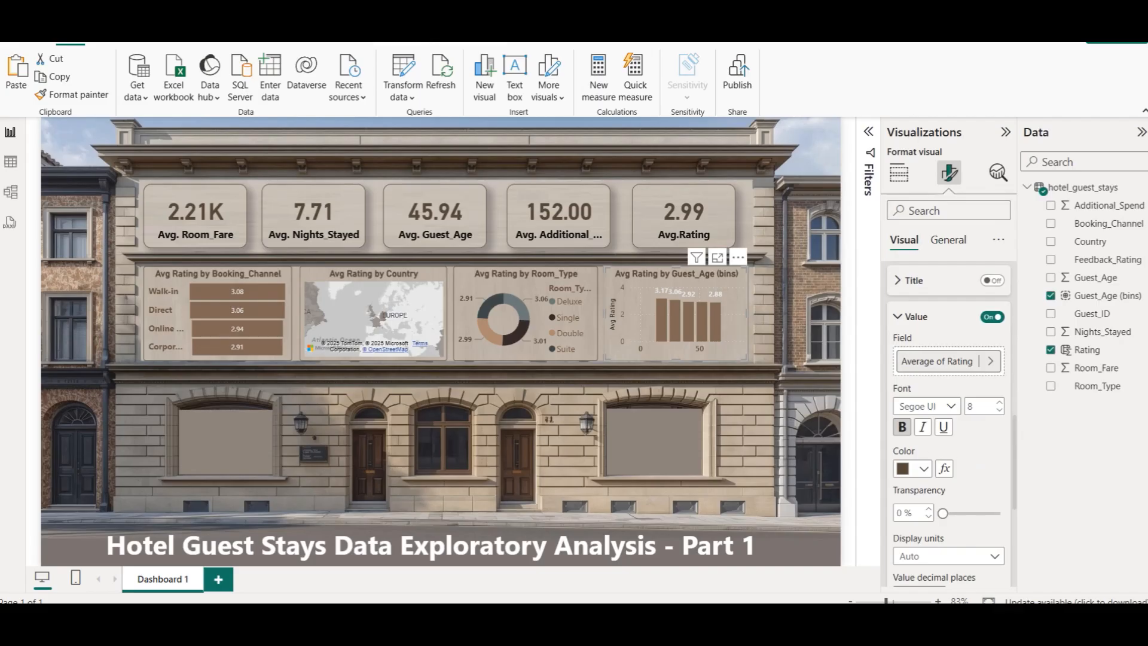
pyautogui.scroll(2, 940, 436)
pyautogui.scroll(-4, 939, 438)
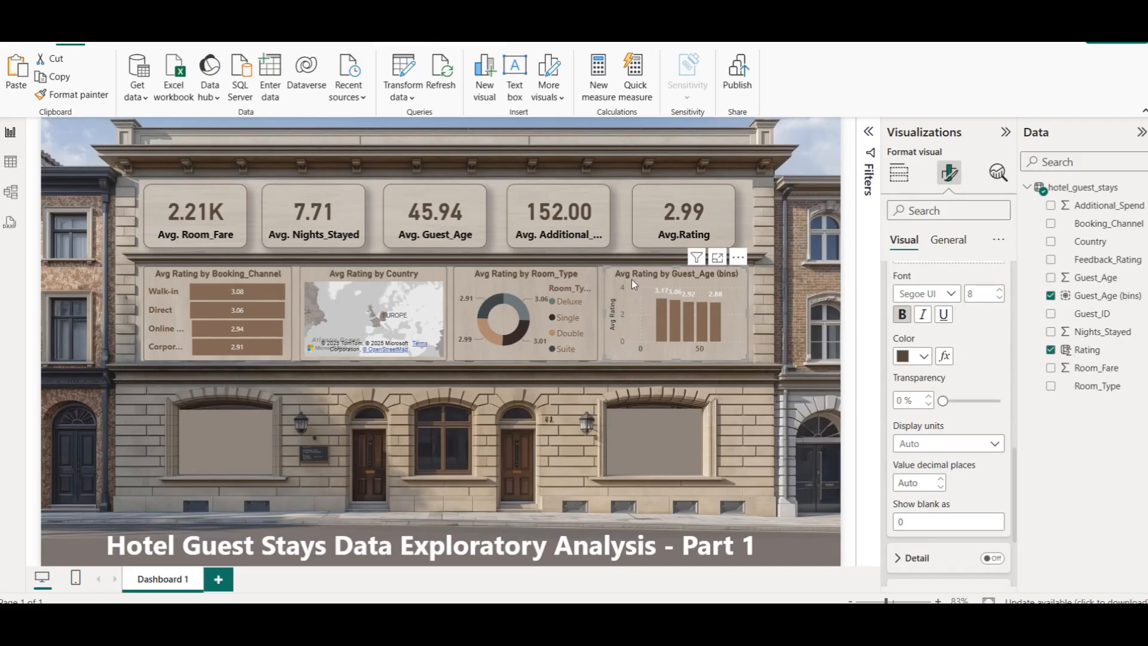
pyautogui.scroll(10, 947, 323)
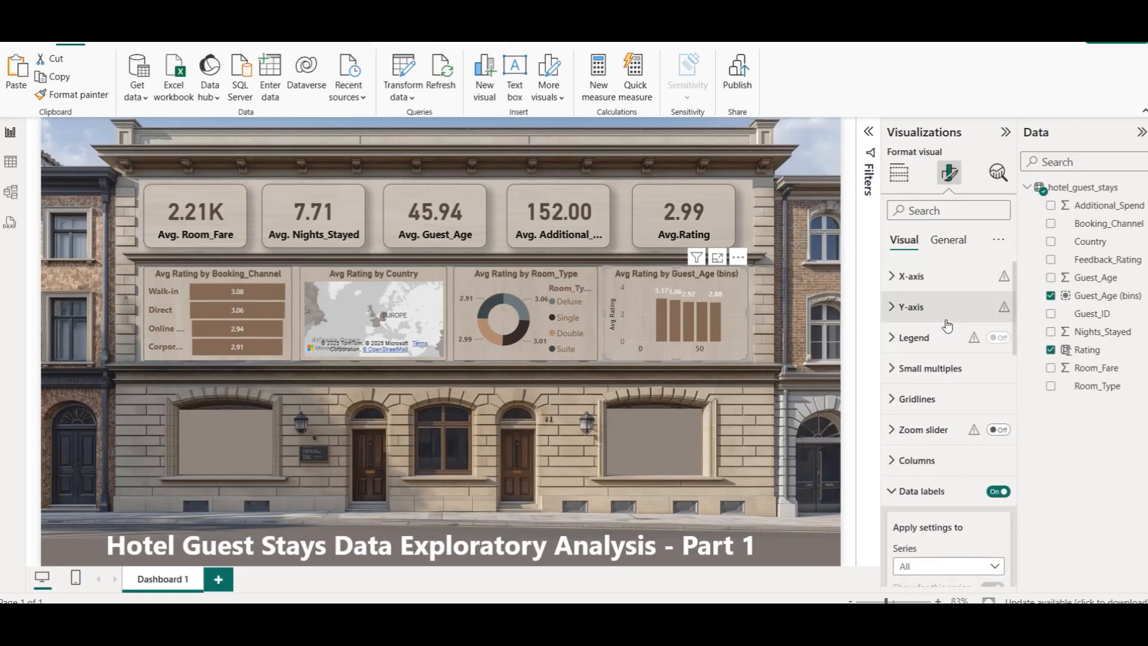
# Step: Try a clustered bar chart for the Guest_Age (bins) visual and settle on a stacked bar chart
pyautogui.click(899, 173)
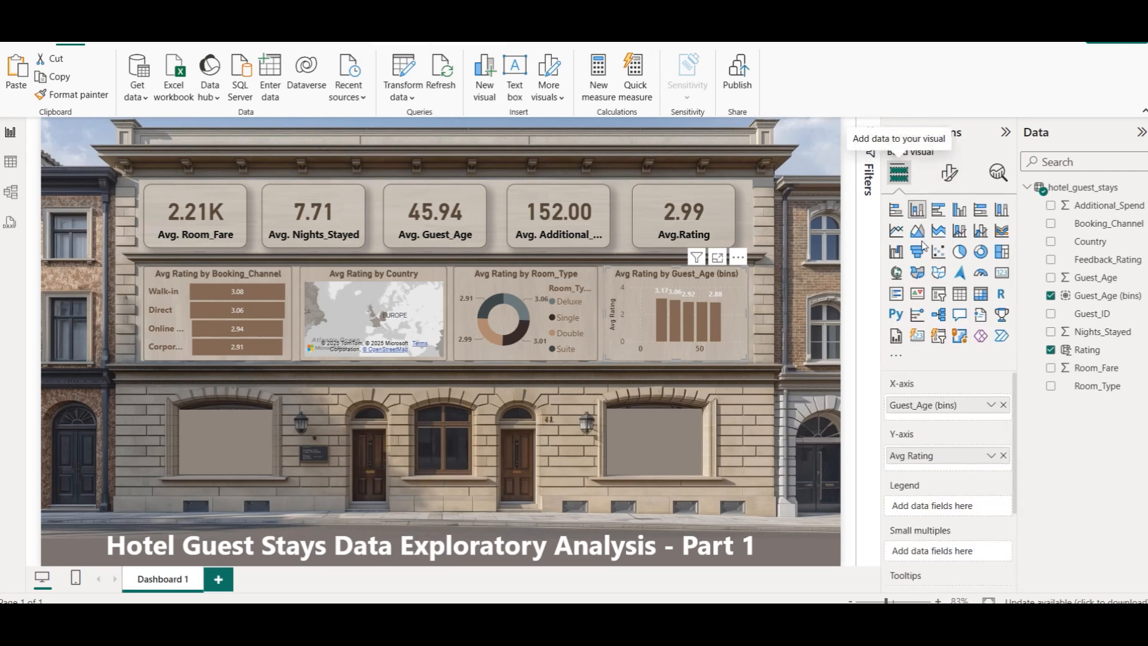
pyautogui.click(939, 210)
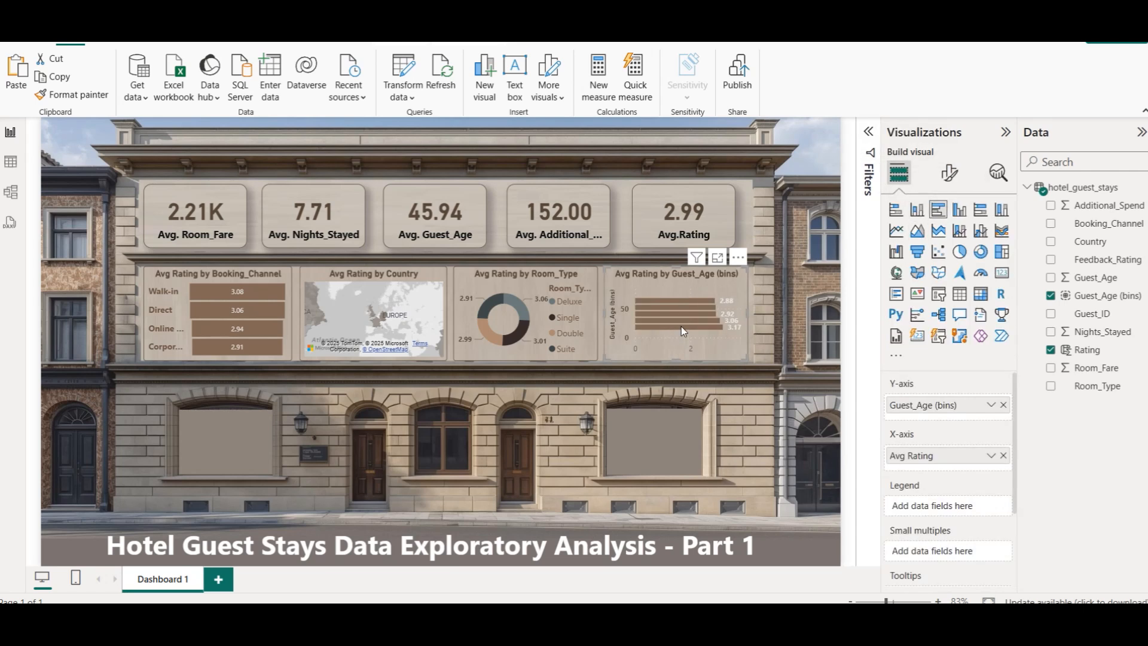
pyautogui.click(894, 210)
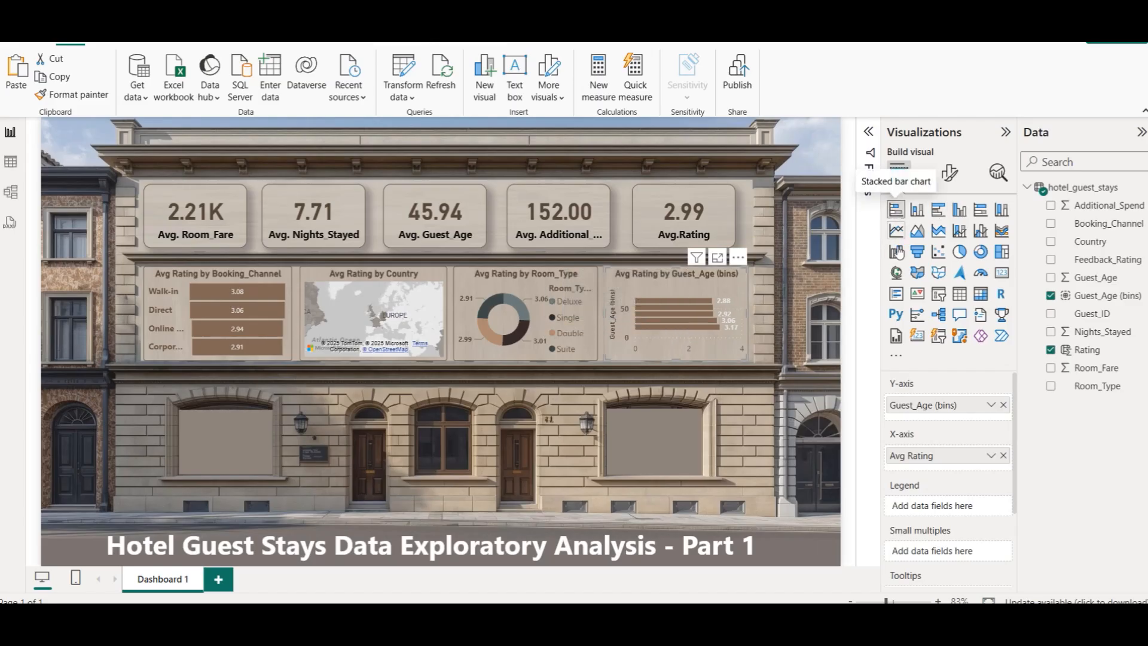
# Step: Turn off the Y-axis title and the X-axis values of the Guest_Age (bins) bar chart
pyautogui.click(949, 174)
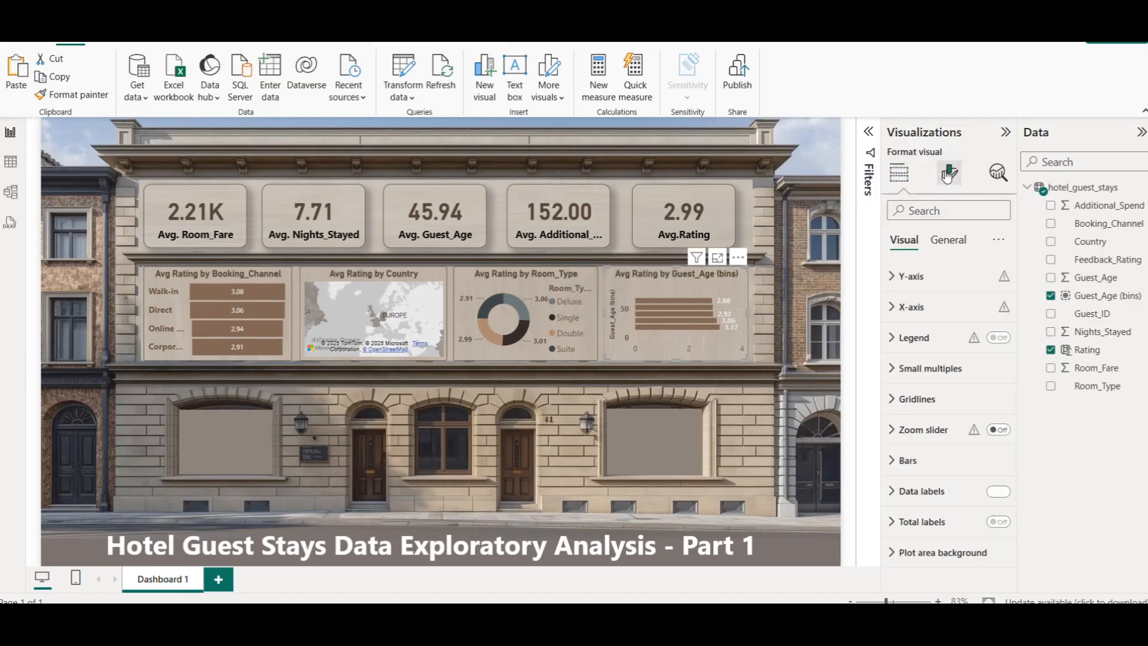
pyautogui.click(947, 275)
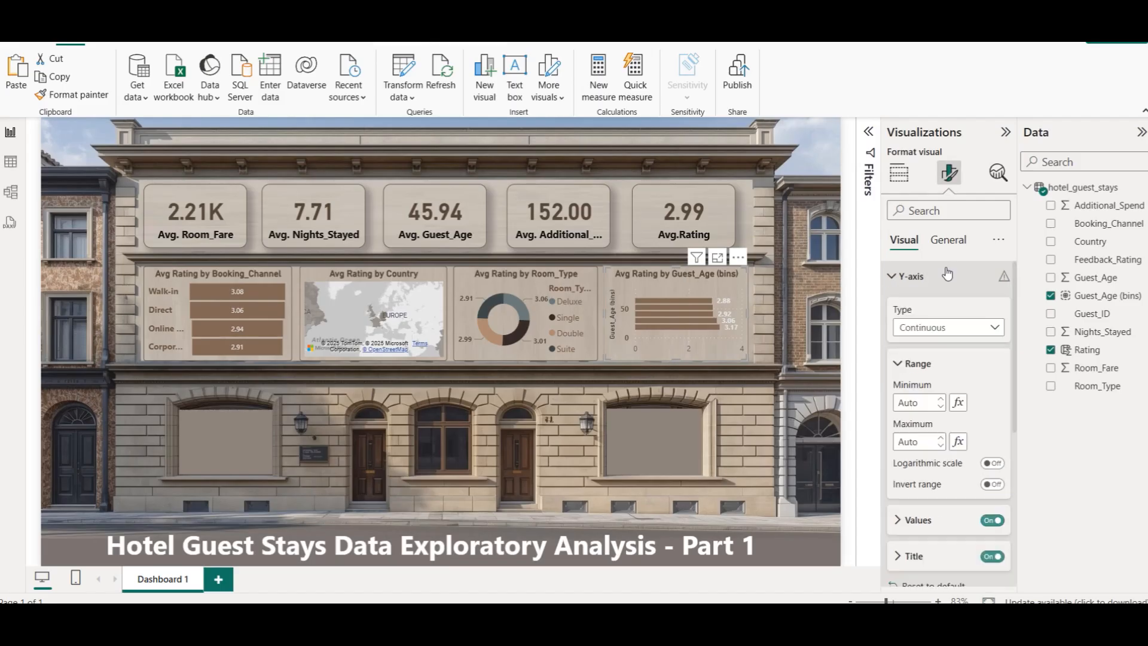
pyautogui.click(992, 556)
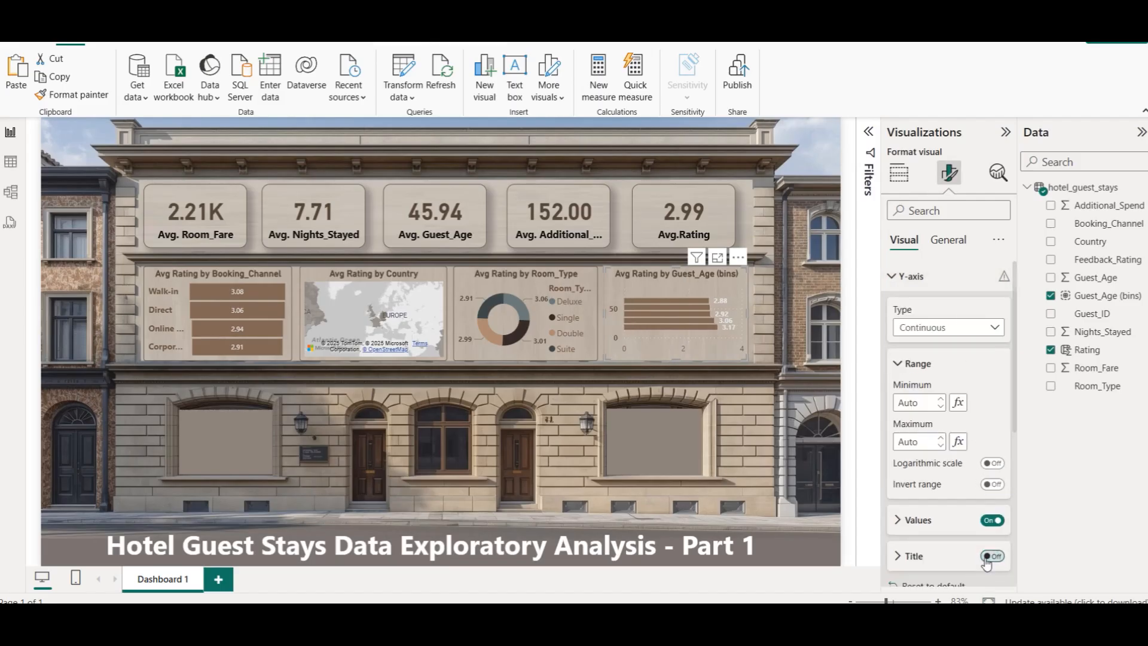
pyautogui.click(991, 520)
pyautogui.click(990, 523)
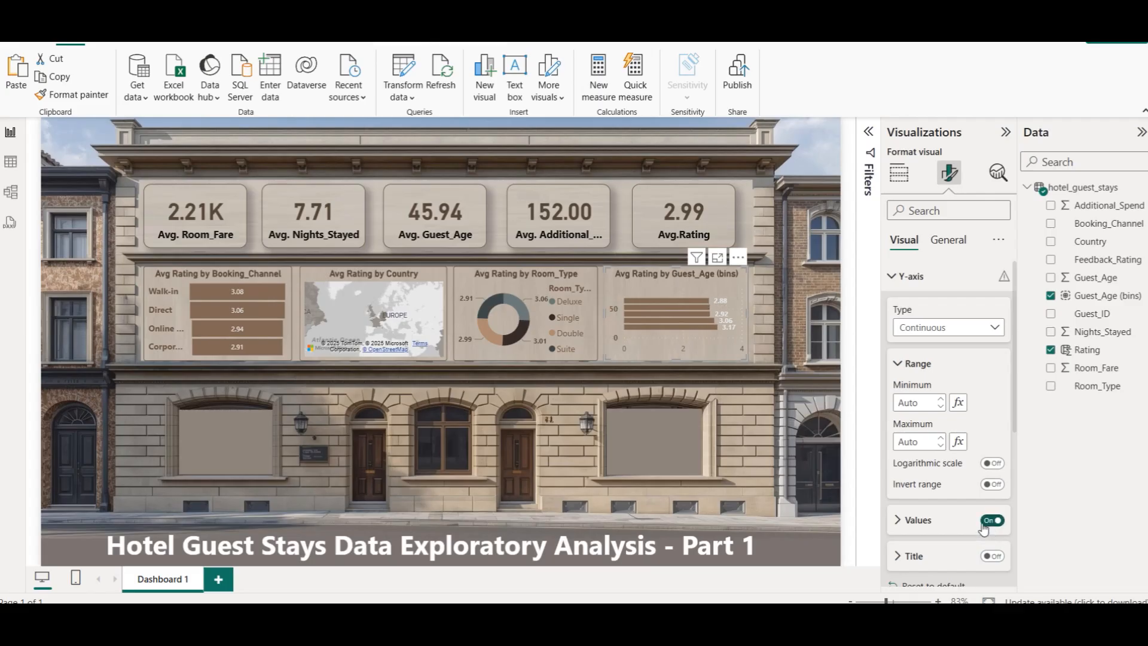
pyautogui.click(904, 276)
pyautogui.click(912, 308)
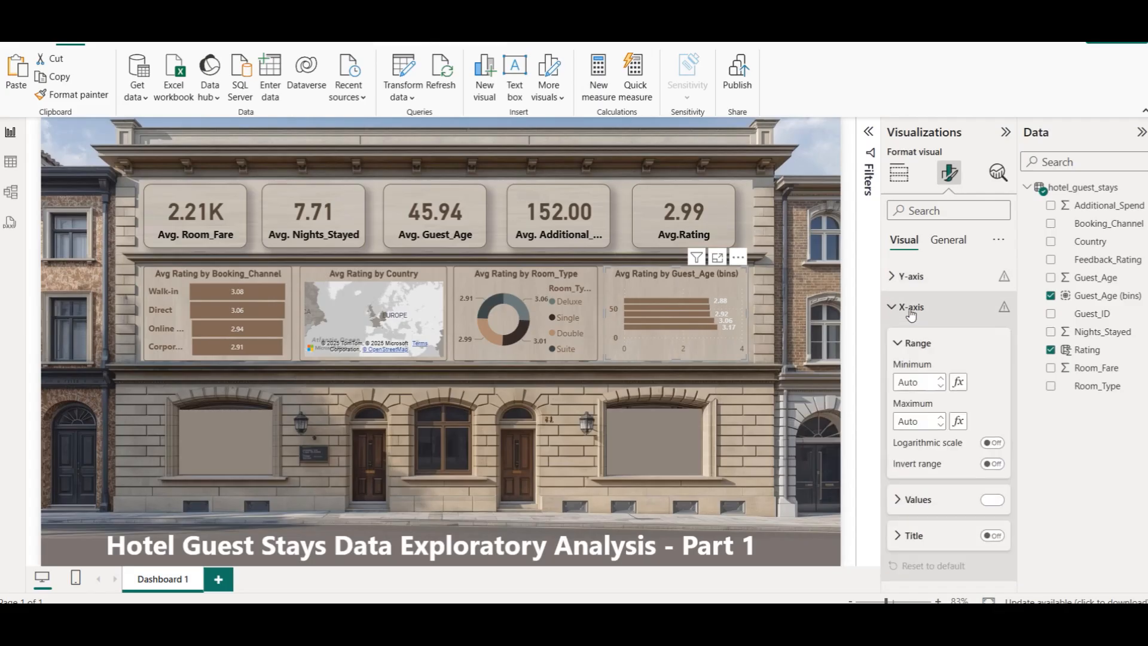
pyautogui.click(992, 500)
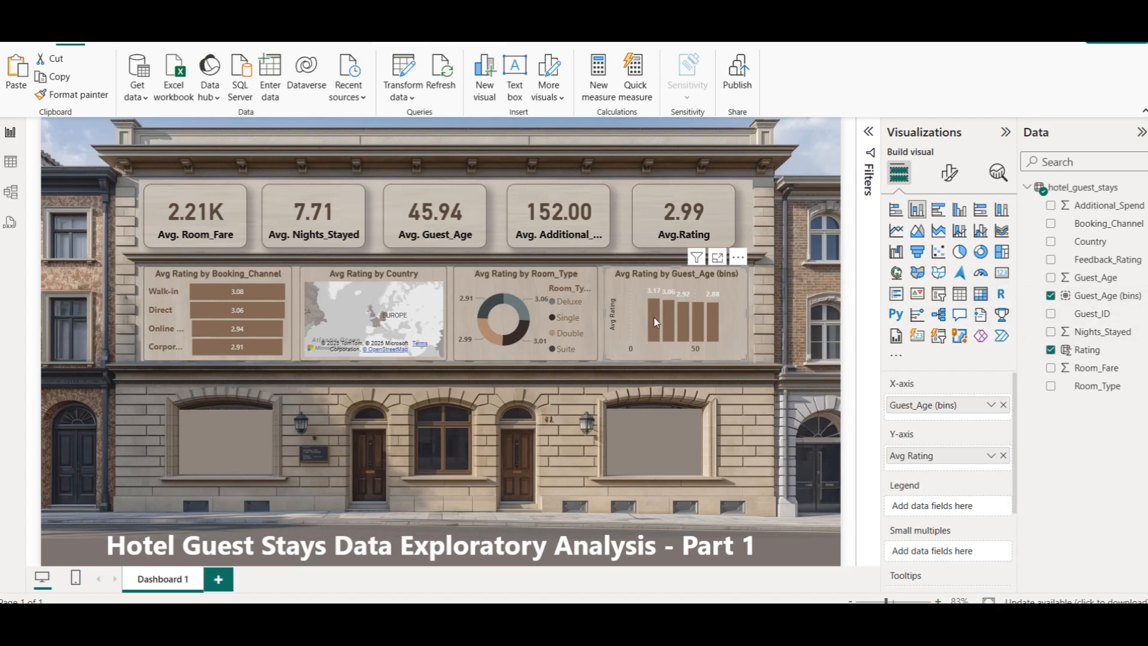
# Step: Try the Guest_Age (bins) visual as a treemap and restore the stacked column chart
pyautogui.moveTo(696, 310)
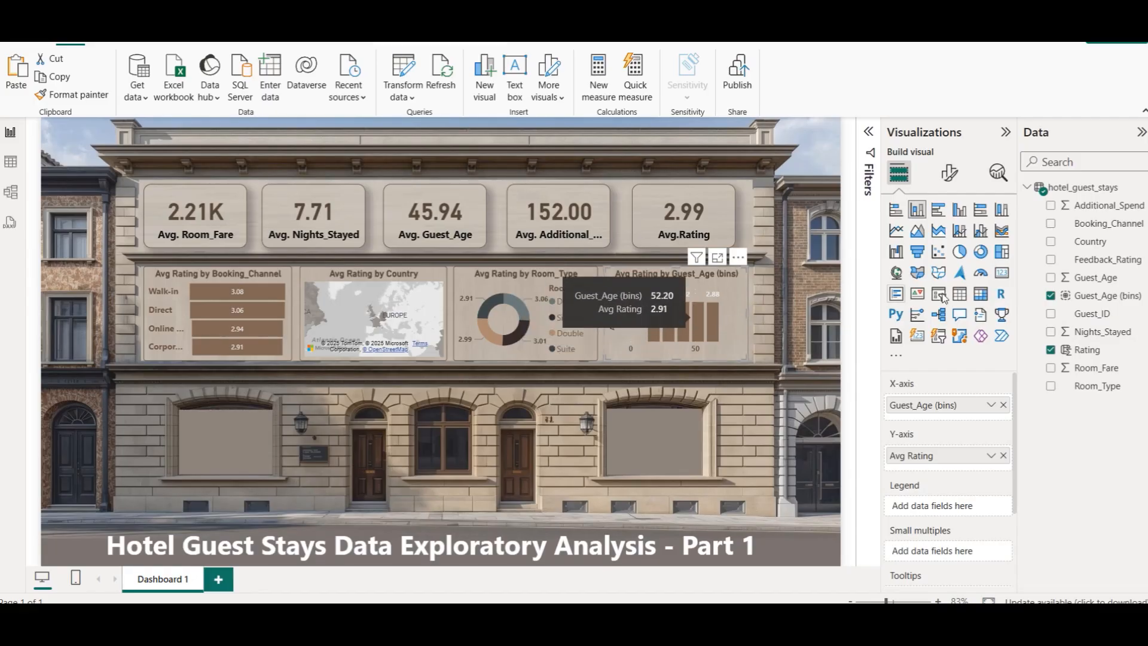
pyautogui.click(1006, 252)
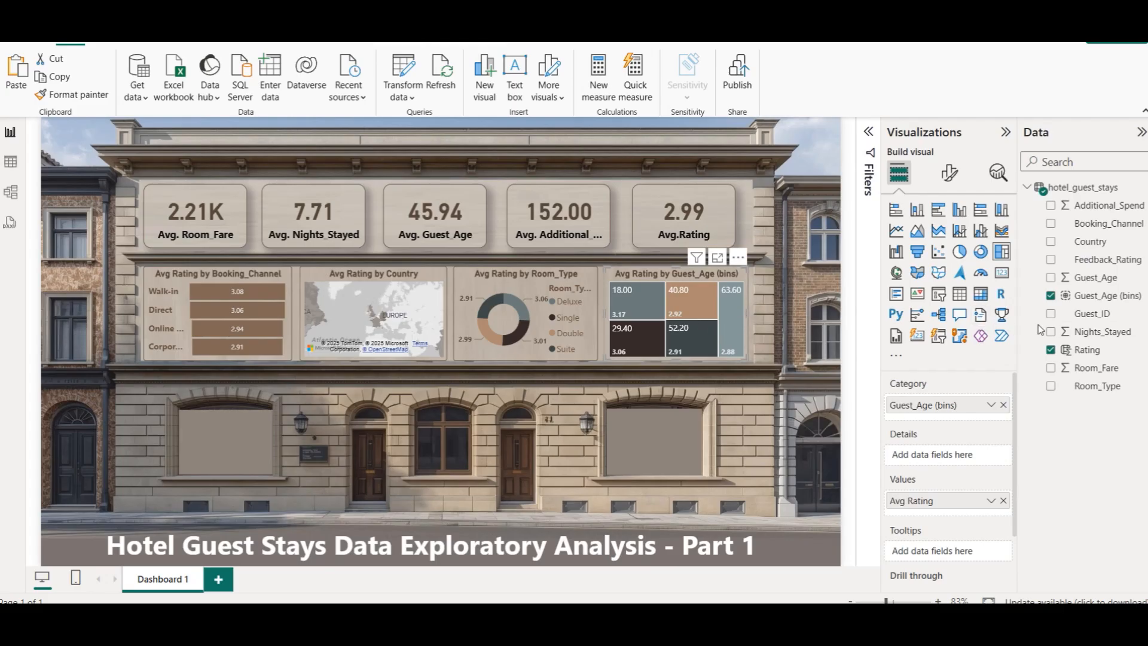
pyautogui.moveTo(653, 312)
pyautogui.click(917, 212)
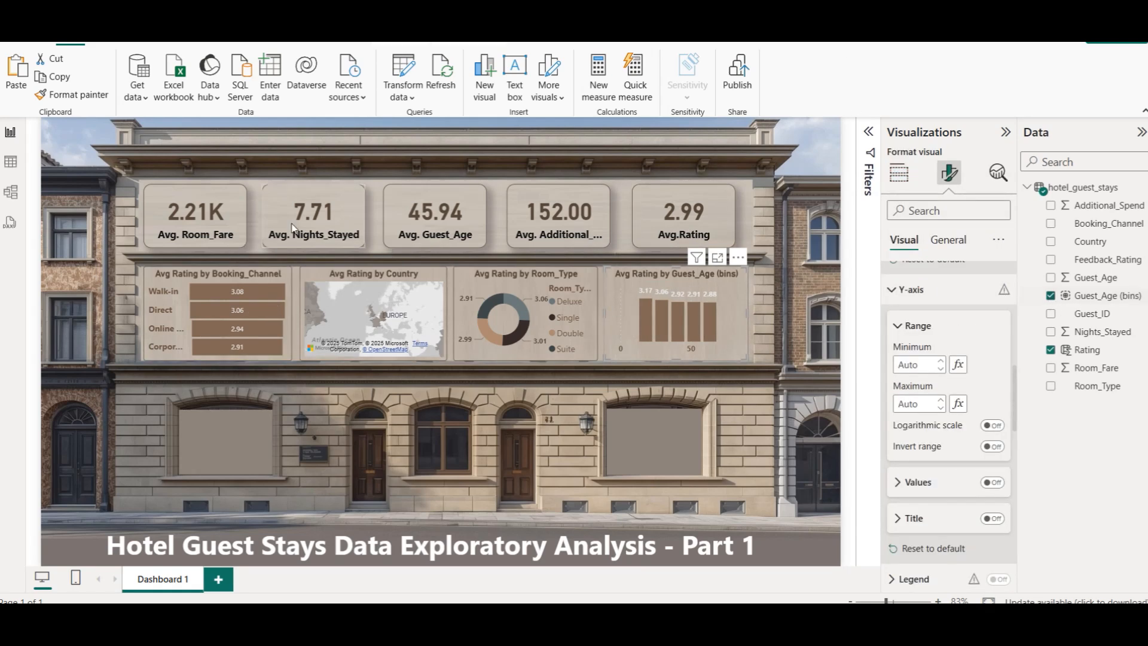
# Step: Examine the Guest_Age (bins) column in the hotel_guest_stays table data and return to the report page
pyautogui.click(10, 162)
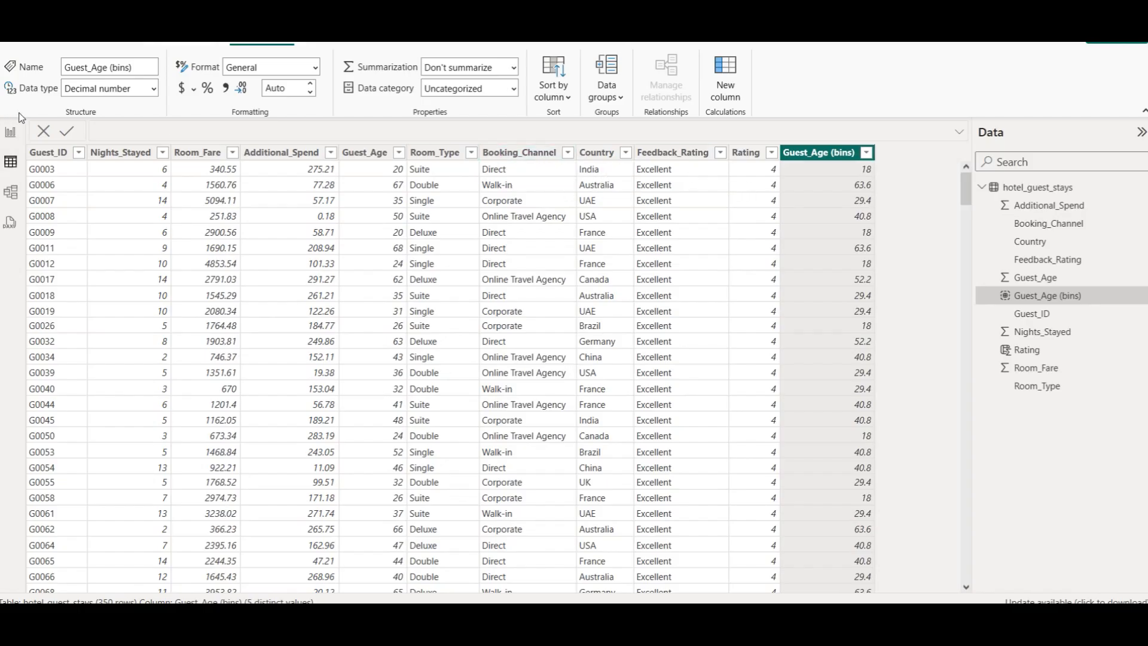
pyautogui.click(10, 132)
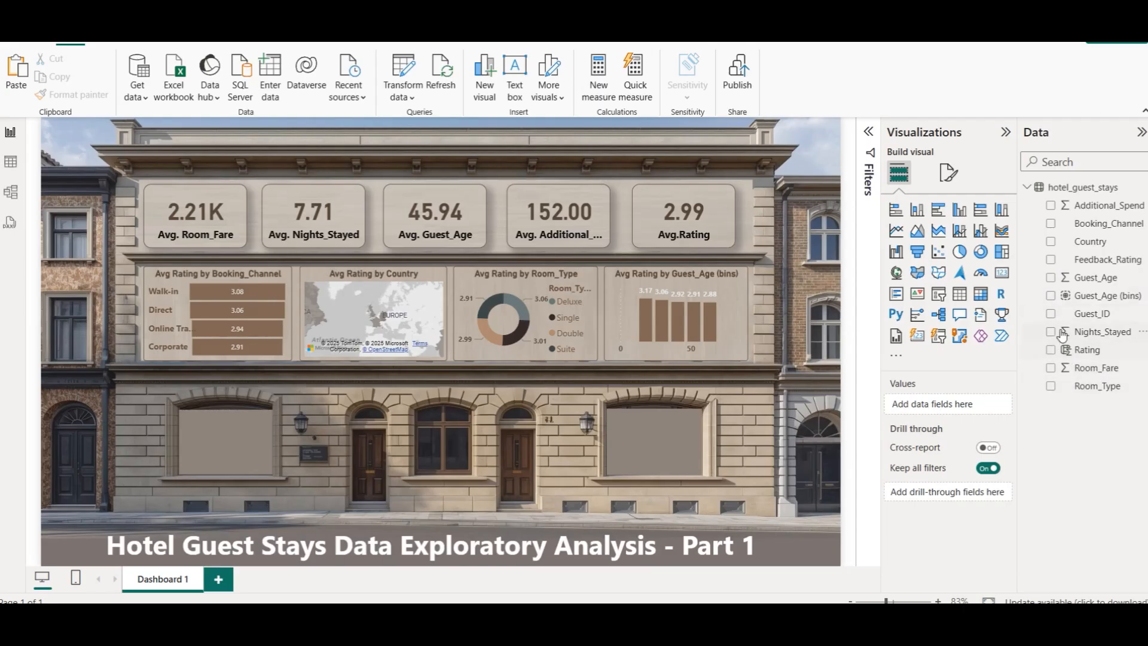
# Step: Add a clustered column chart of Room_Fare by Feedback_Rating and resize it to roughly cover the facade's lower-left window
pyautogui.click(1051, 367)
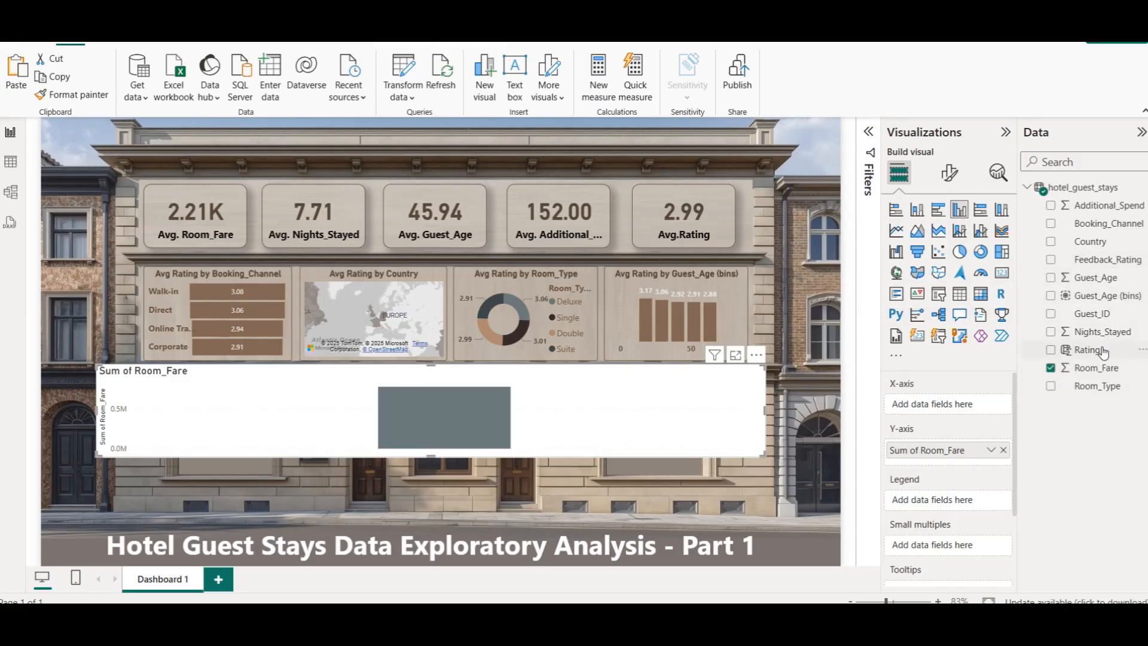
pyautogui.click(1051, 260)
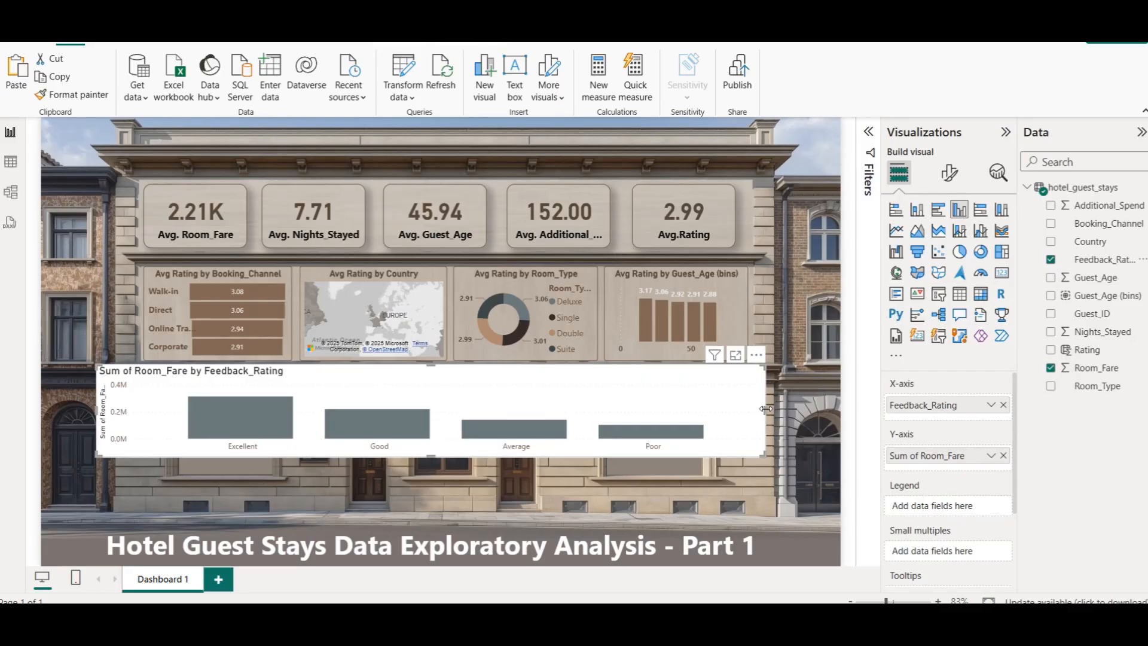
pyautogui.moveTo(768, 407); pyautogui.dragTo(268, 410)
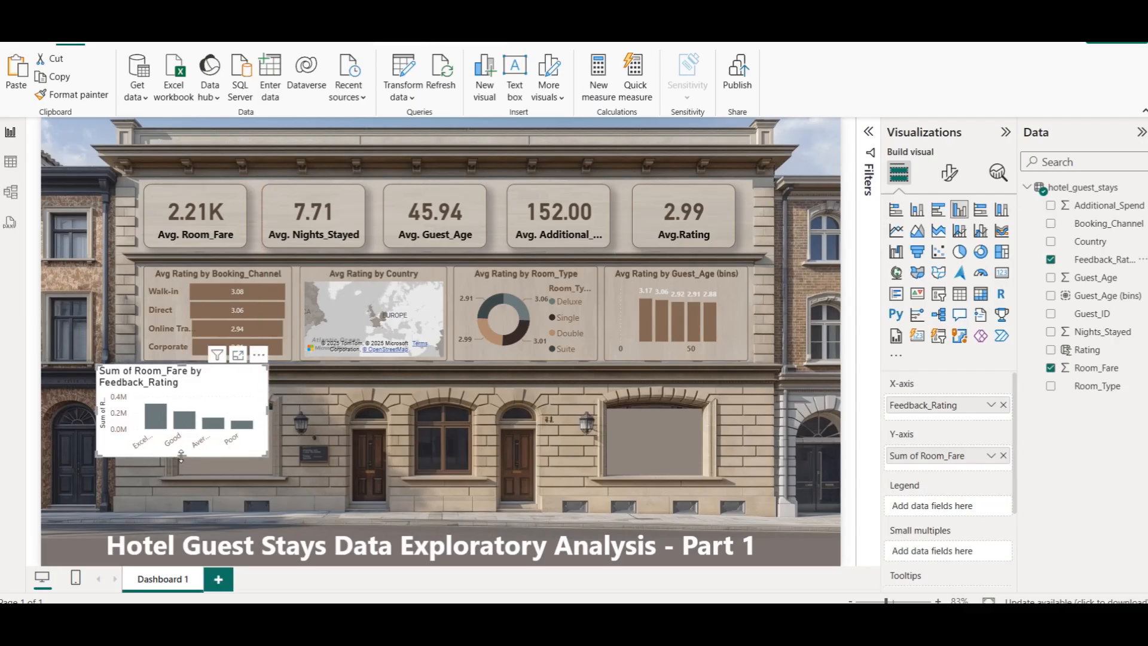
pyautogui.moveTo(182, 456); pyautogui.dragTo(183, 482)
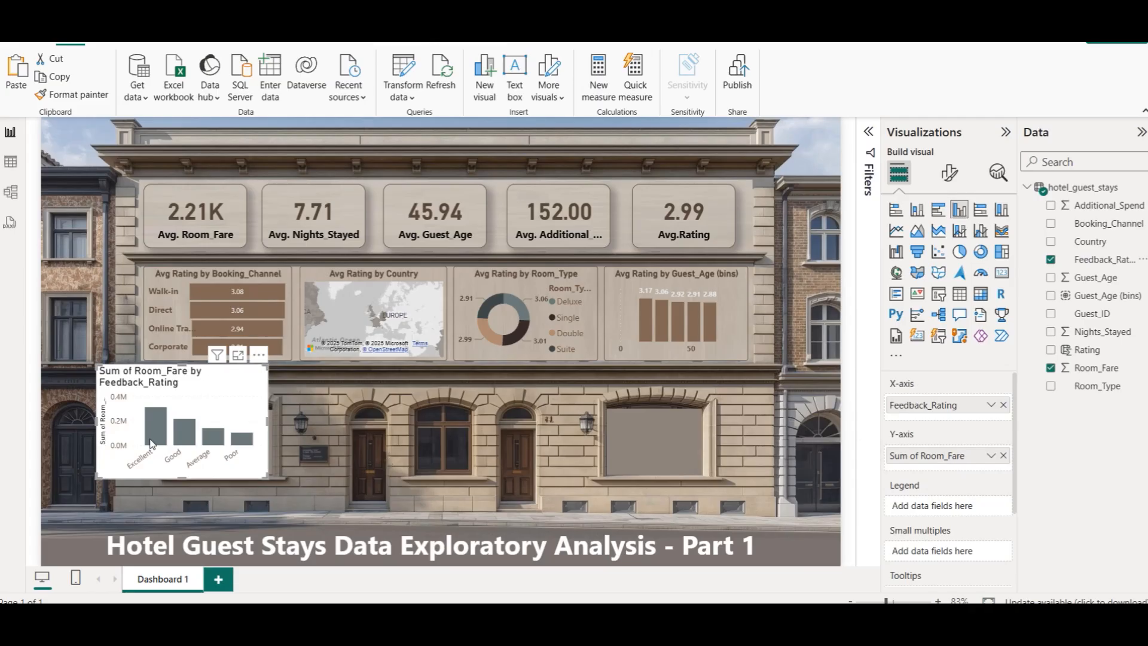
# Step: Change the aggregation of Room_Fare on the Y-axis of the Feedback_Rating chart to Average
pyautogui.moveTo(150, 428)
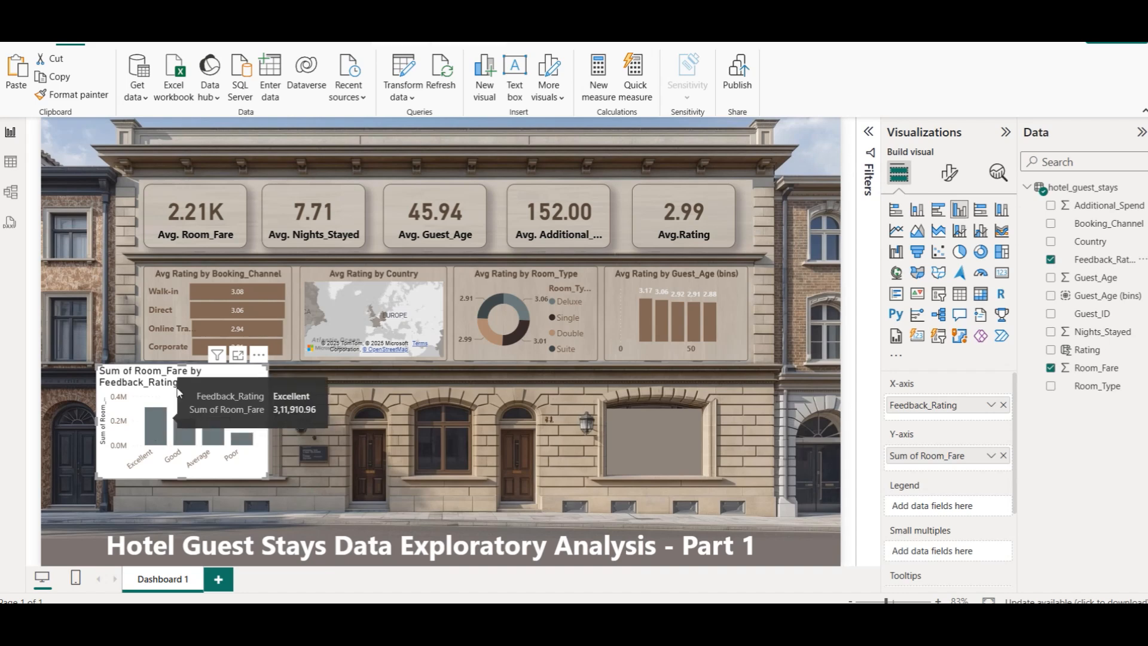
pyautogui.click(990, 456)
pyautogui.click(1034, 288)
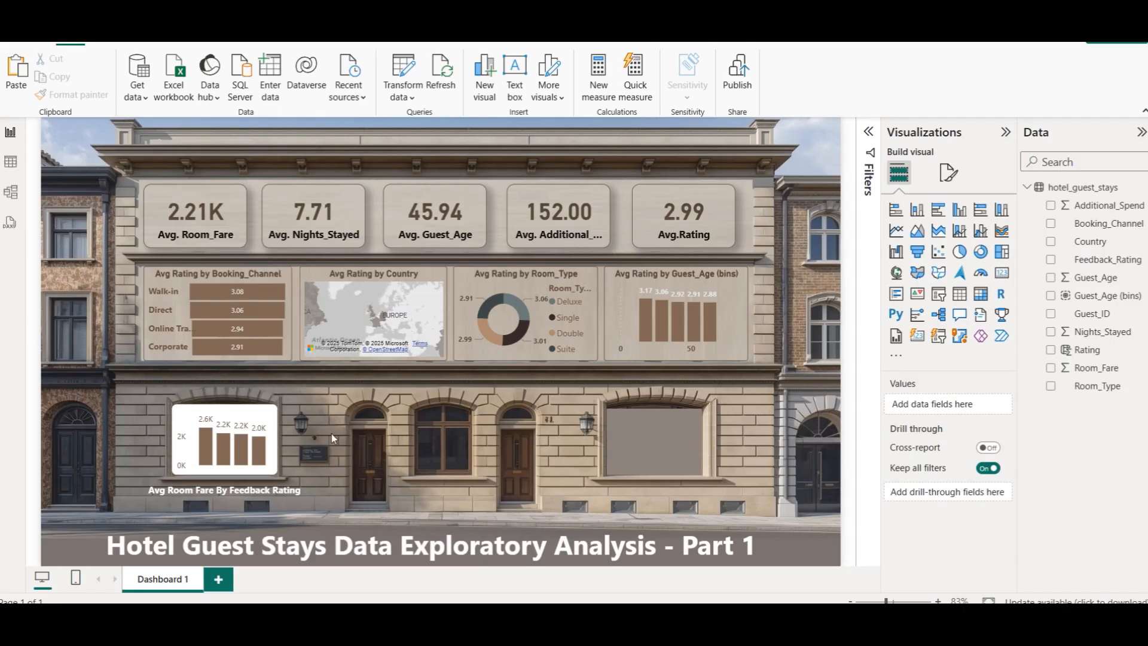
# Step: Examine the average room fare by feedback rating chart in focus mode and return to the report
pyautogui.moveTo(249, 456)
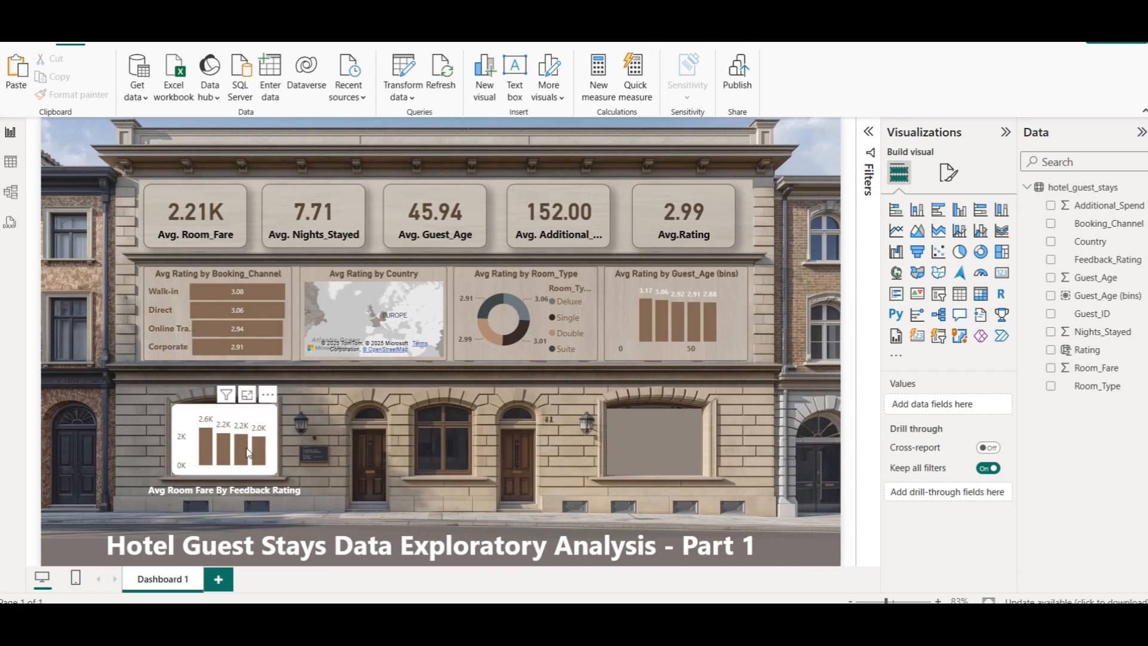
pyautogui.click(247, 395)
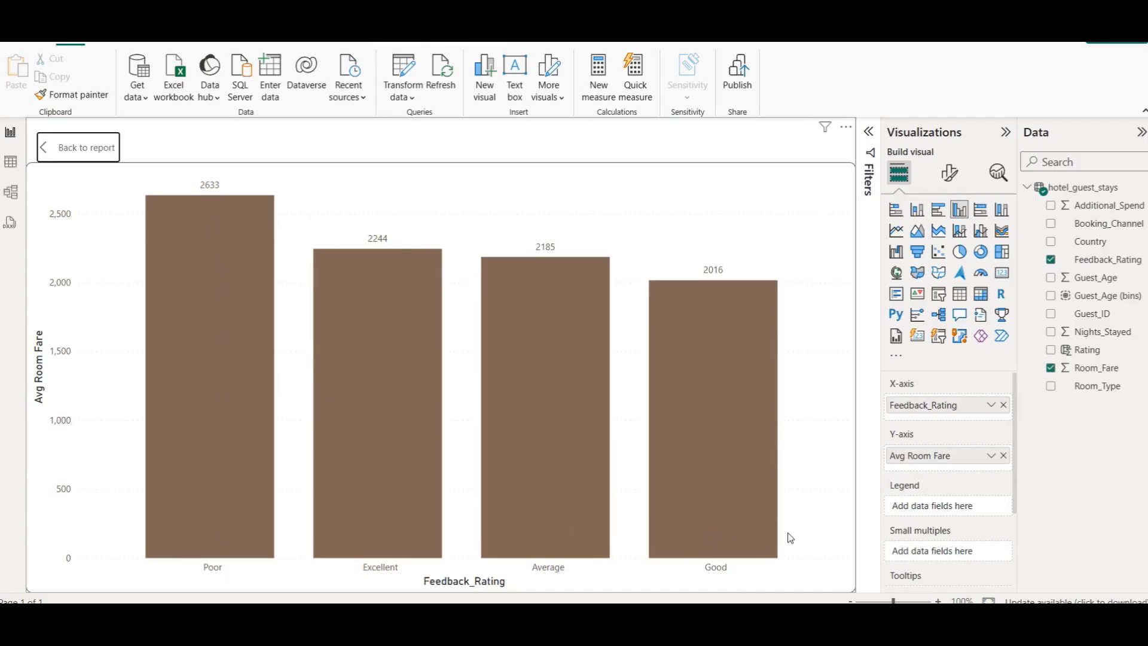
pyautogui.moveTo(402, 298)
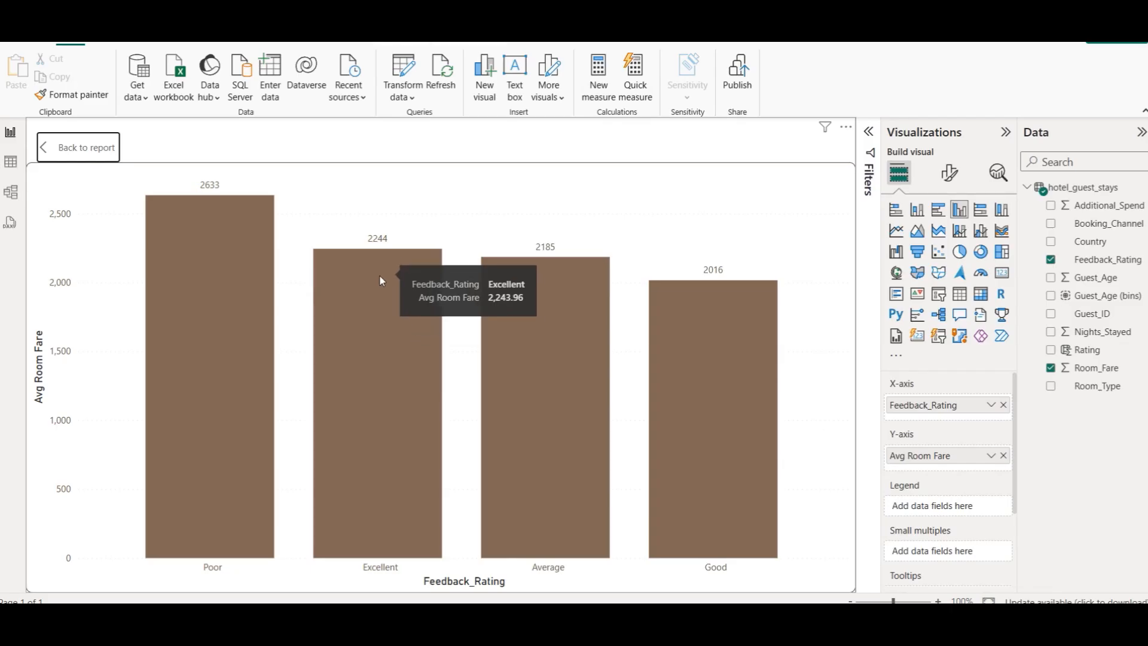
pyautogui.click(83, 148)
pyautogui.click(368, 434)
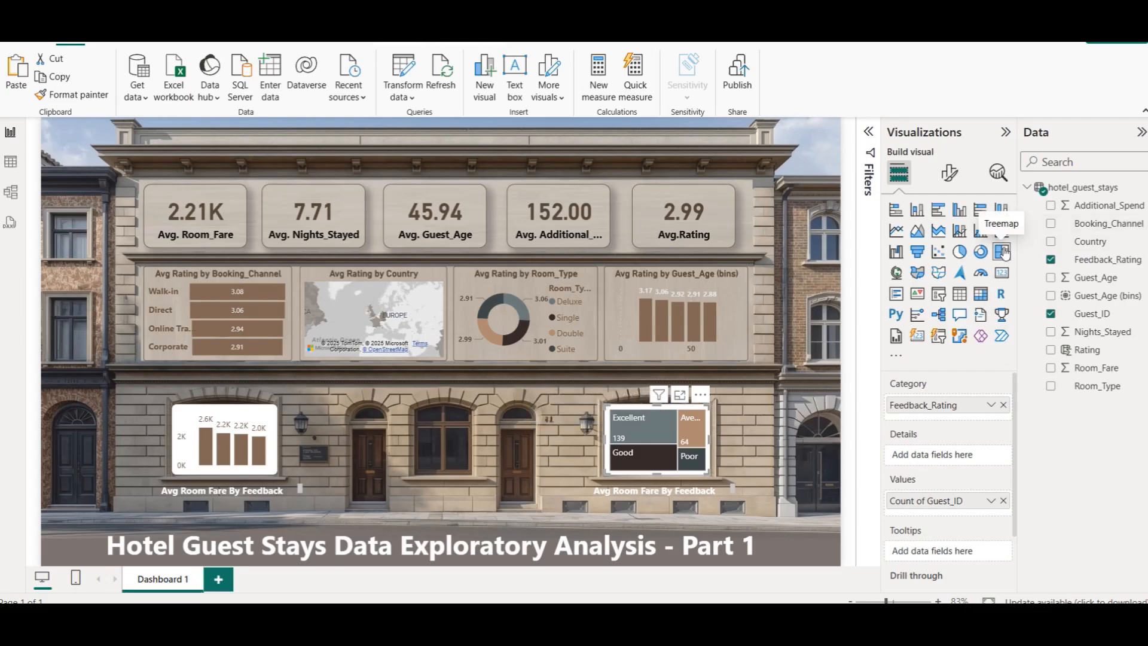
# Step: Replace the caption text under the Feedback_Rating treemap with "Feedback rating by Customers"
pyautogui.doubleClick(681, 490)
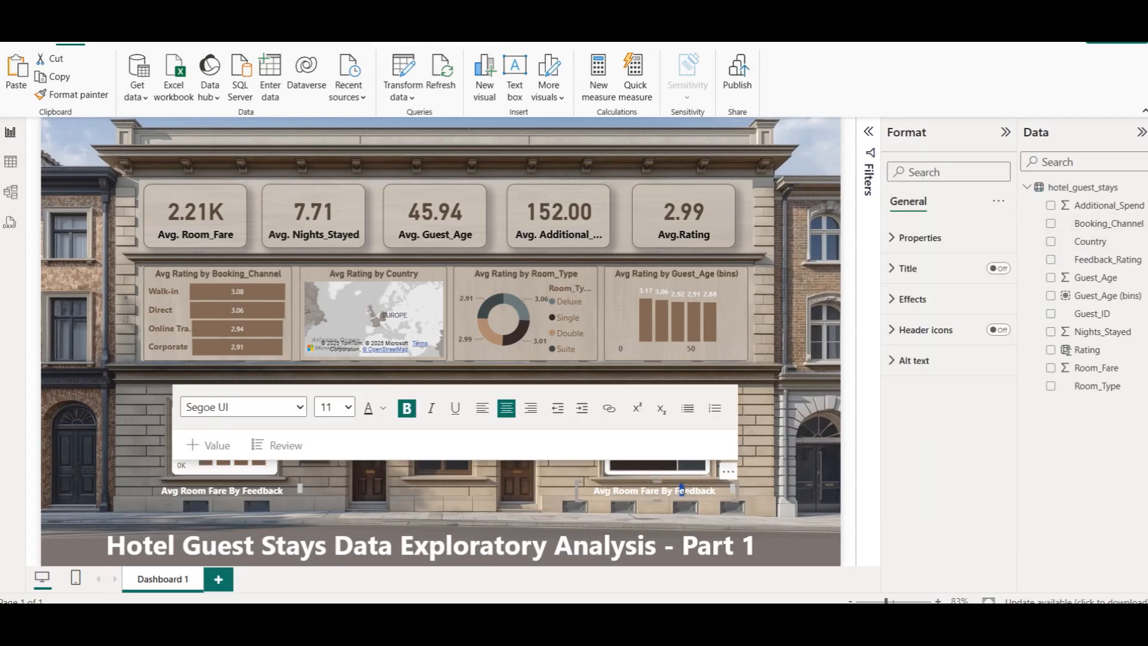
pyautogui.tripleClick(634, 490)
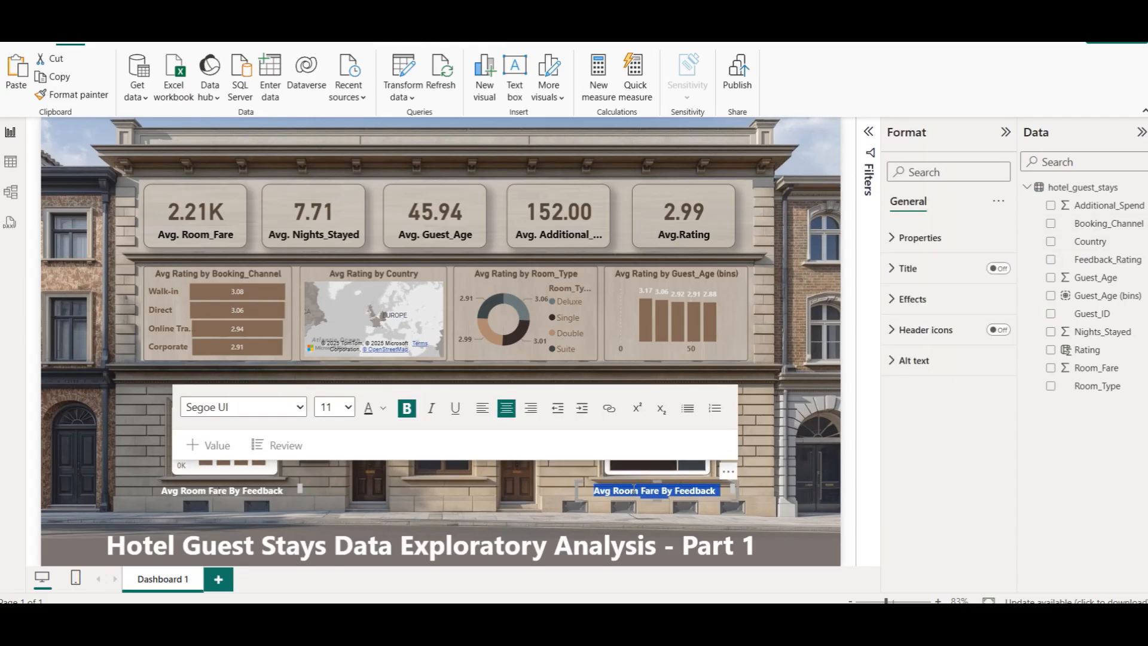
pyautogui.write('Feedback r')
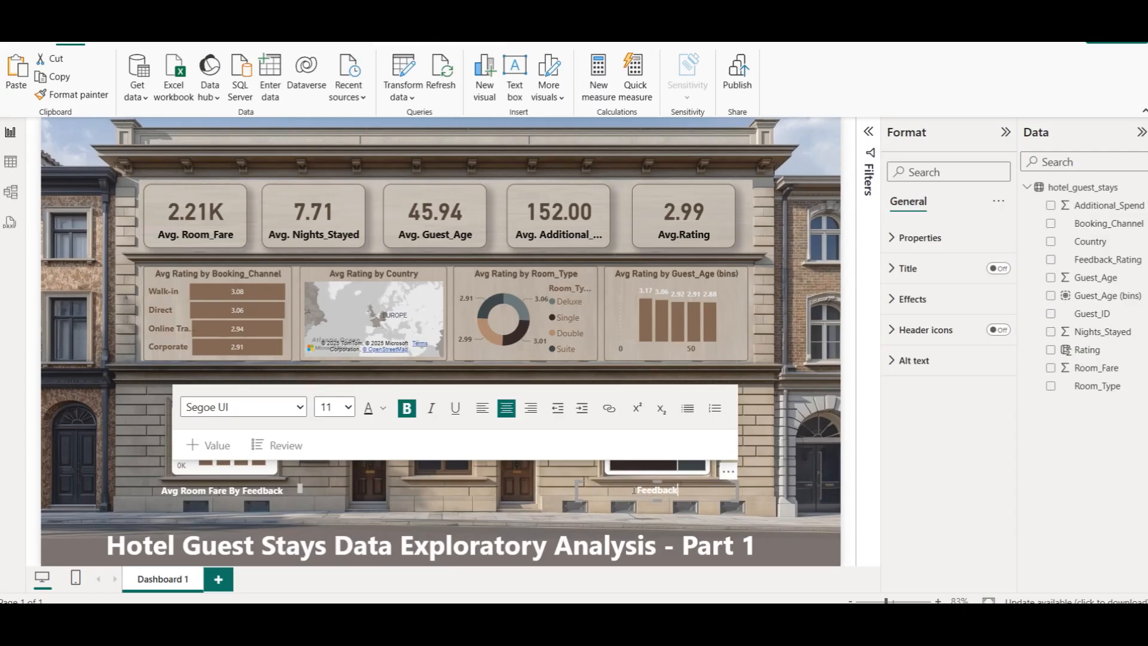
pyautogui.write('ating by Customers')
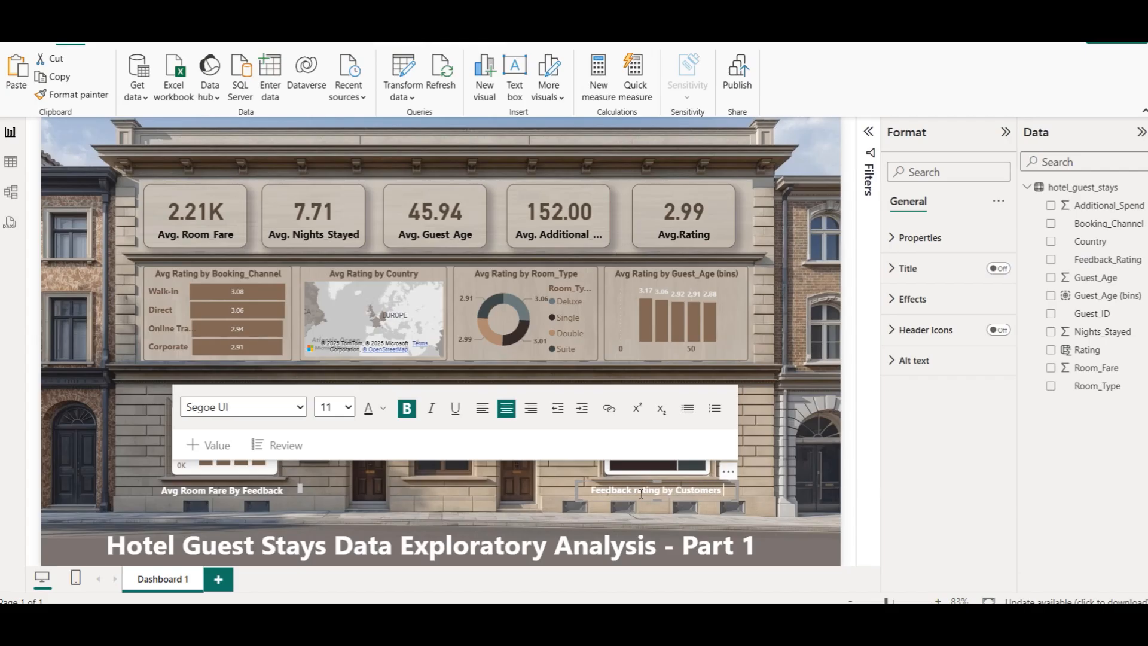
pyautogui.click(805, 474)
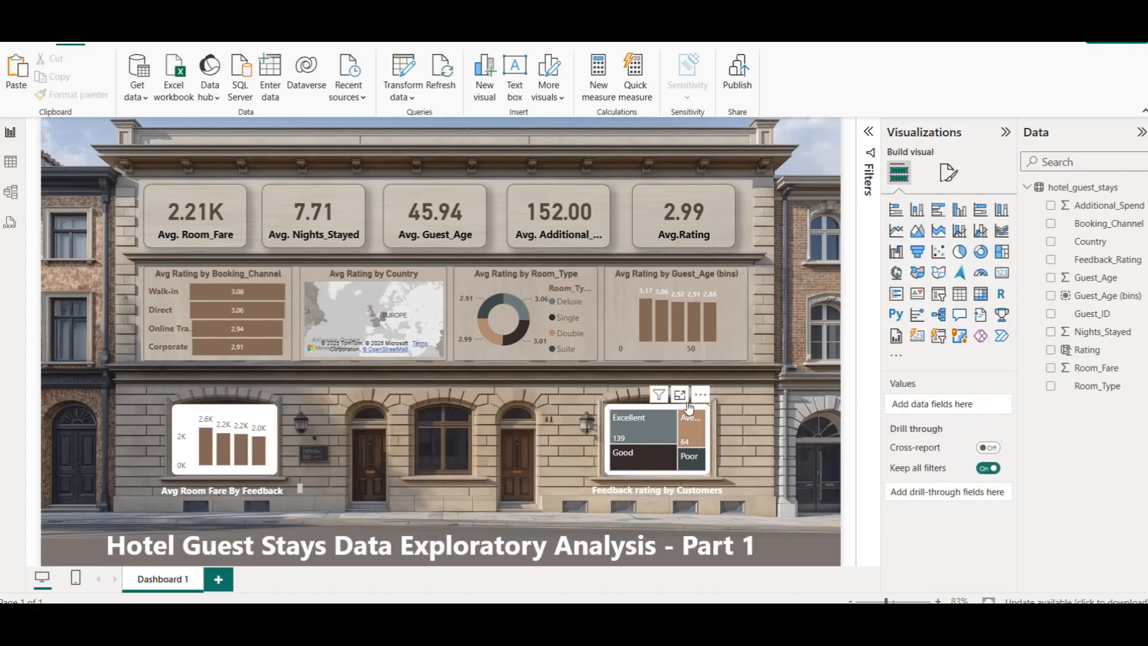
# Step: Examine the guest count for each feedback rating category in the treemap's focus mode
pyautogui.click(681, 391)
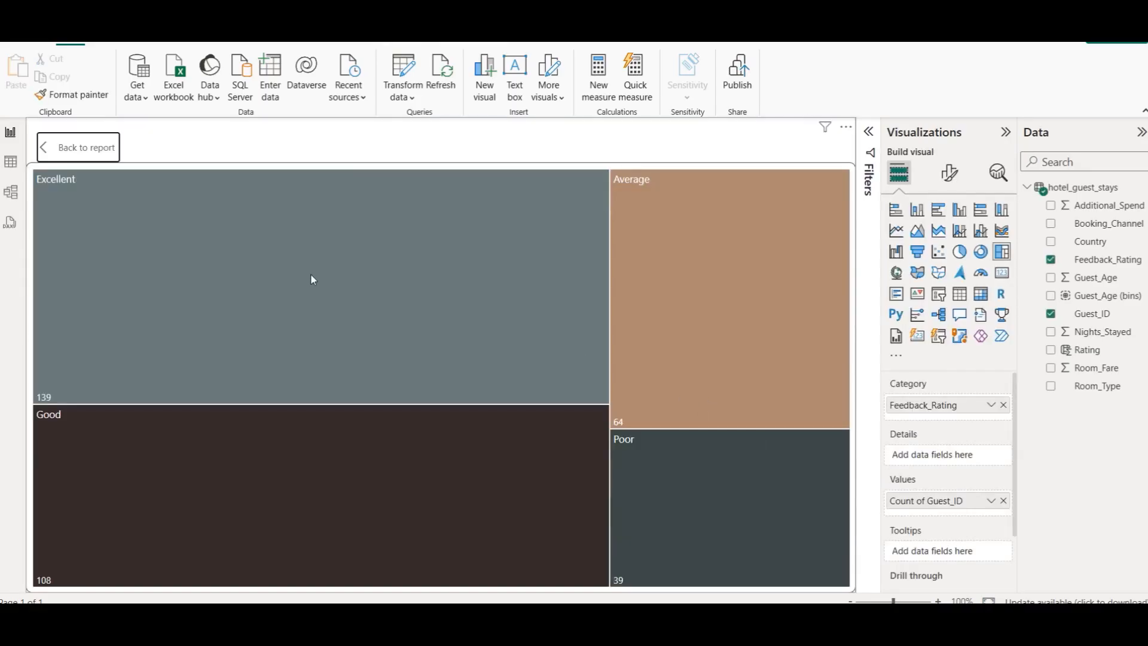
pyautogui.moveTo(193, 232)
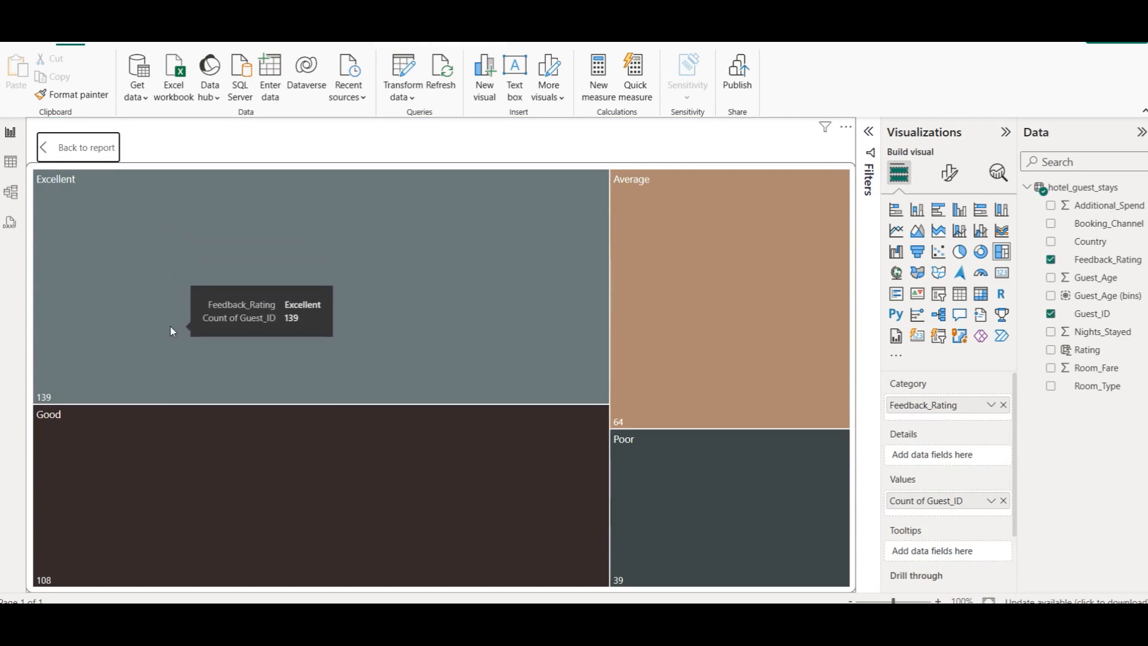
# Step: Compare the guest counts of the Good, Average and Poor ratings in the enlarged treemap and return to the report
pyautogui.moveTo(814, 412)
pyautogui.moveTo(185, 510)
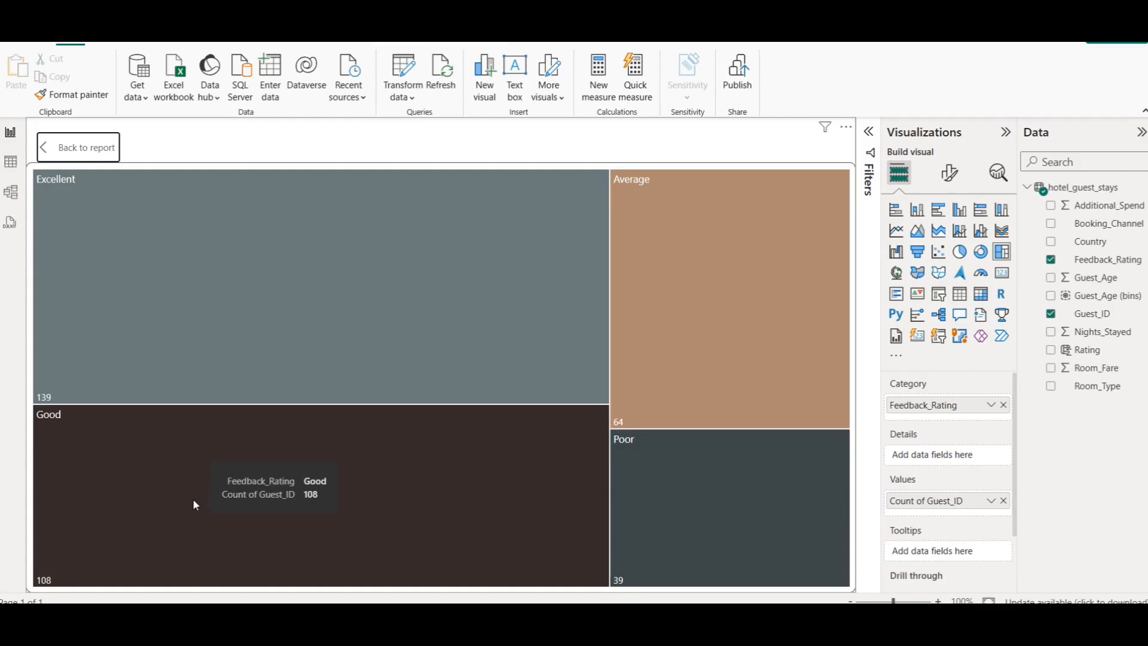
pyautogui.moveTo(797, 317)
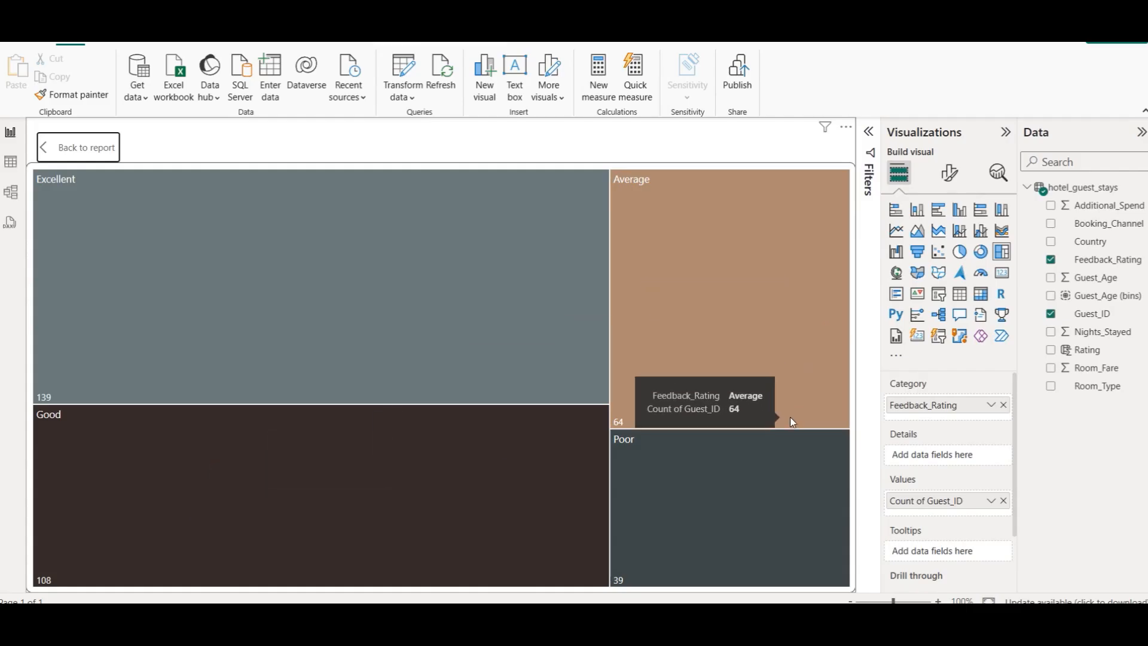
pyautogui.moveTo(748, 499)
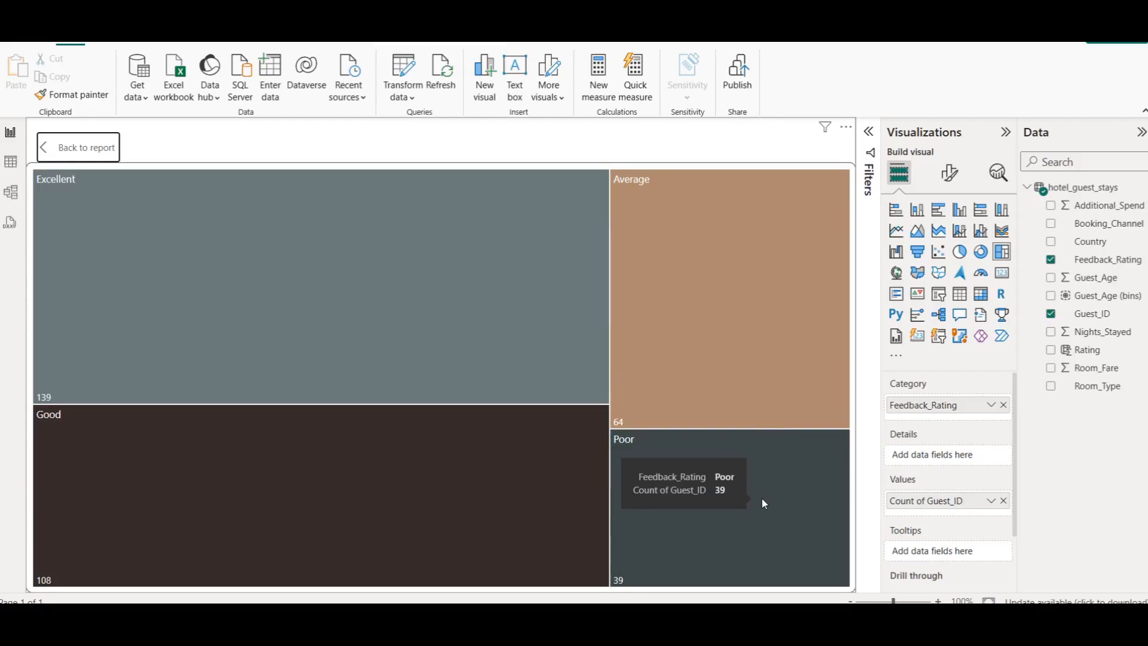
pyautogui.click(87, 148)
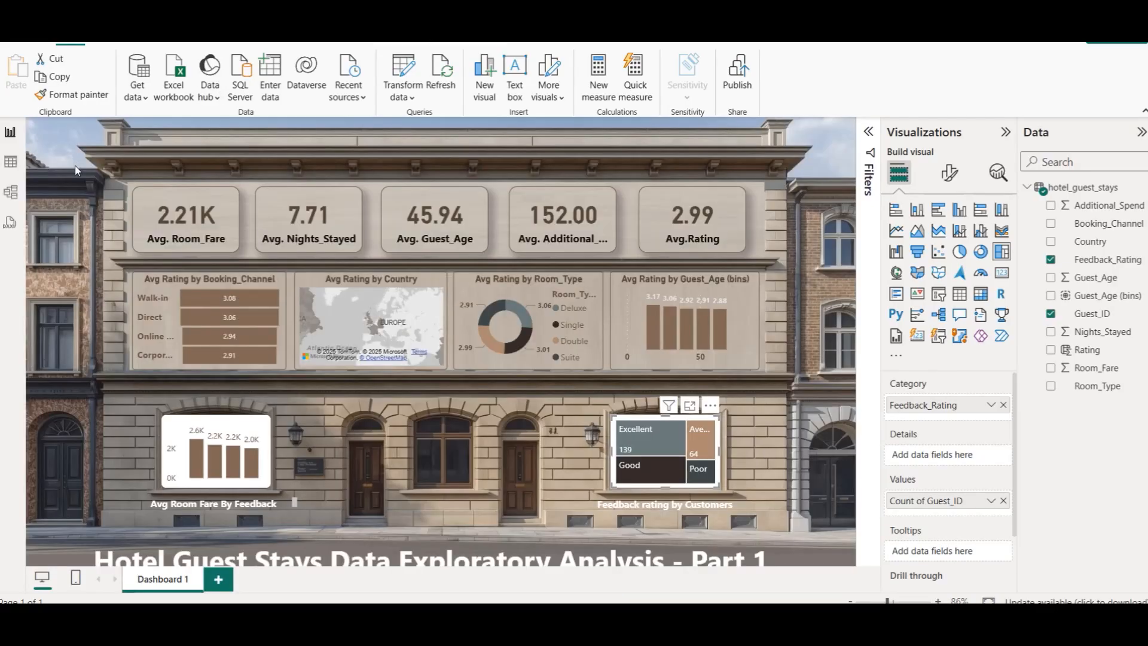
pyautogui.moveTo(689, 460)
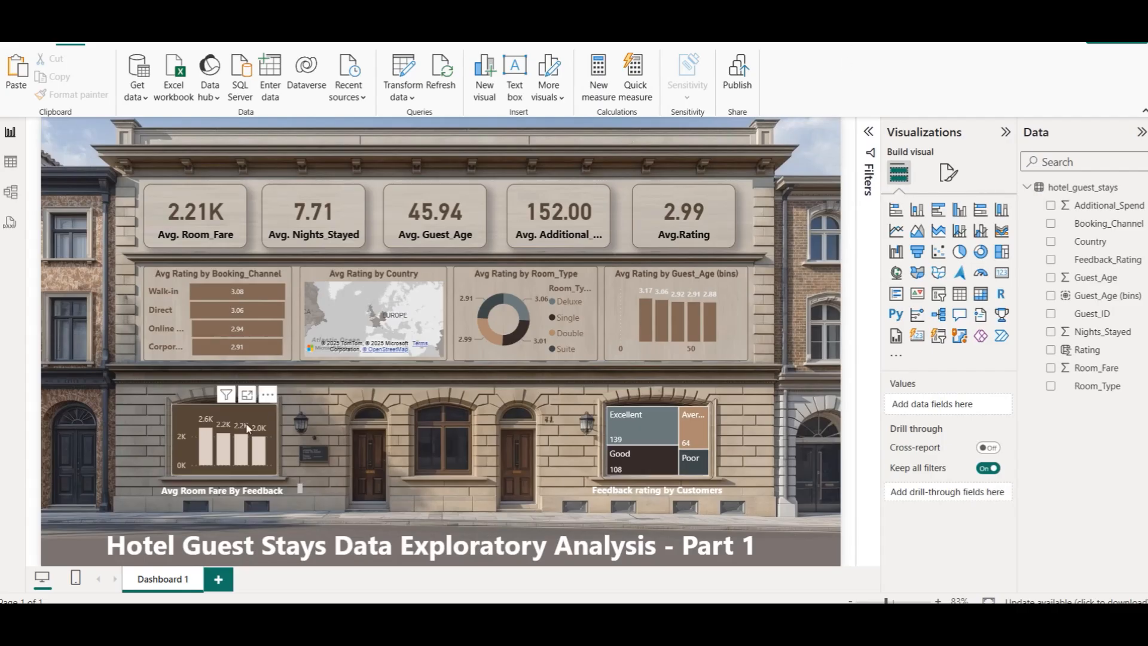
# Step: Review the Y-axis values and column colour settings of the average room fare by feedback chart
pyautogui.click(236, 406)
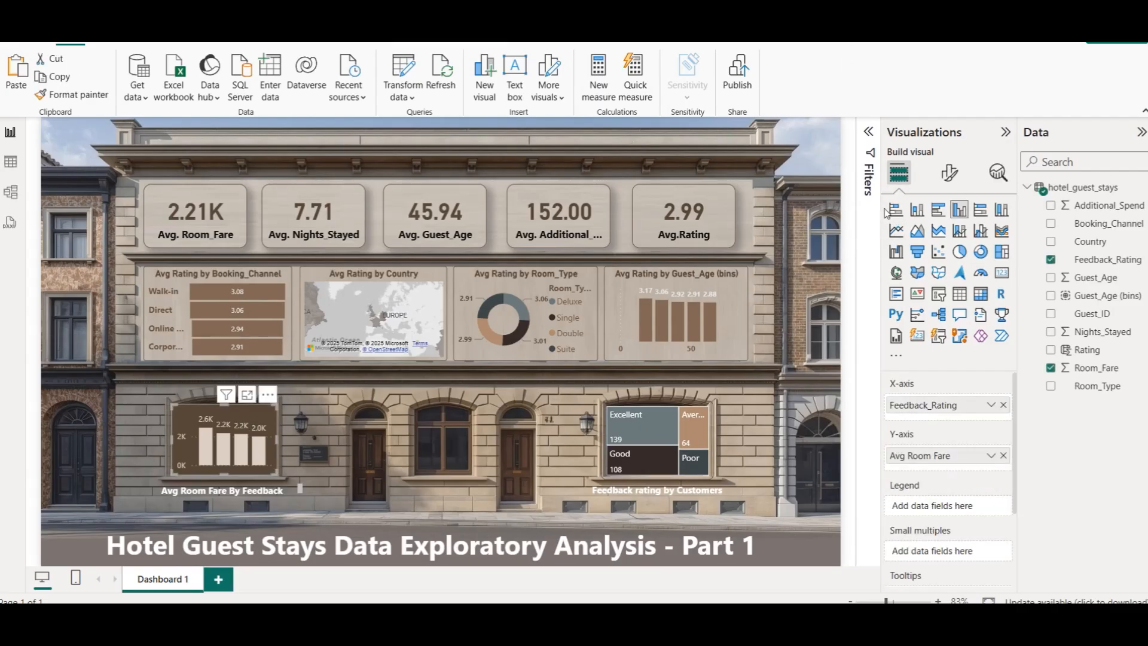
pyautogui.click(949, 173)
pyautogui.click(914, 286)
pyautogui.click(914, 289)
pyautogui.click(912, 307)
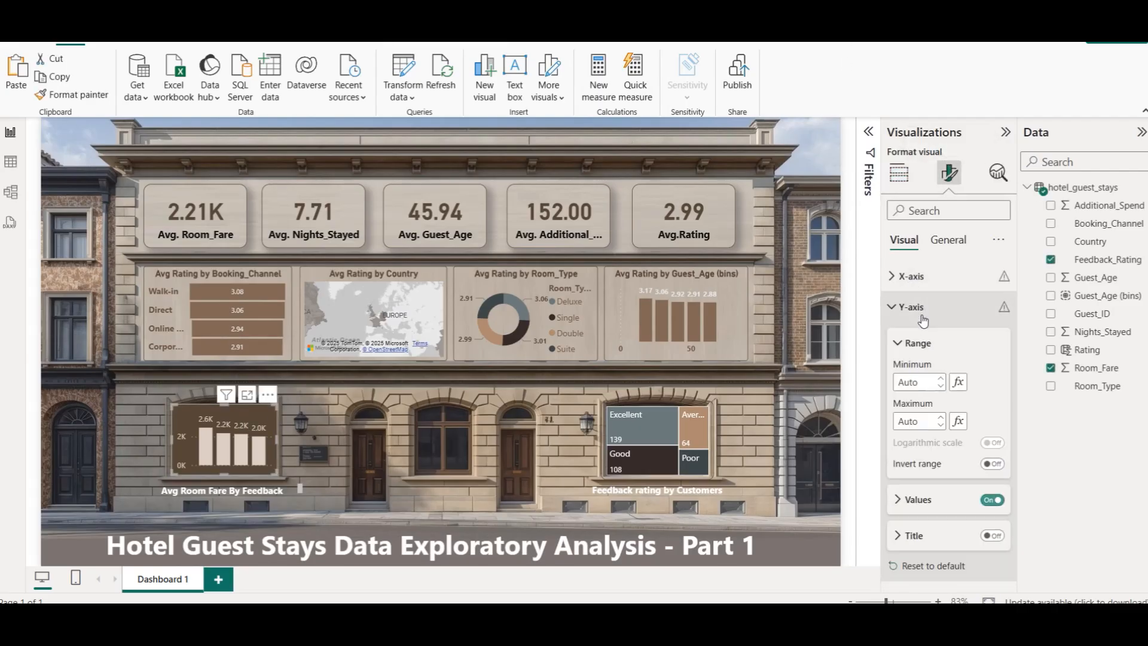
pyautogui.click(917, 499)
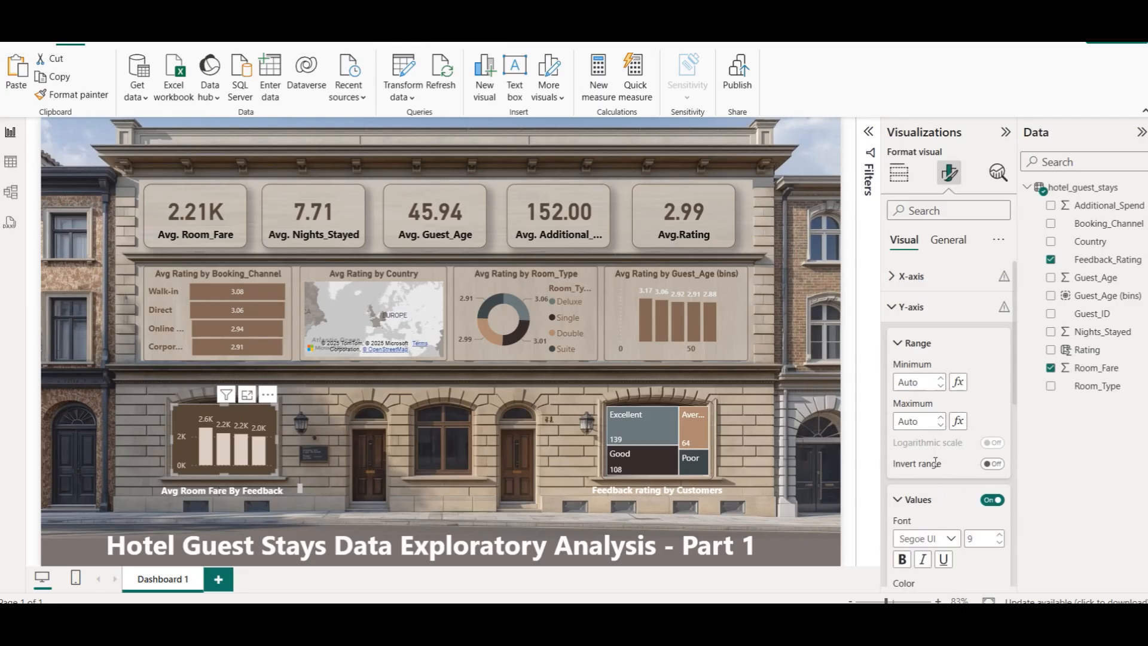
pyautogui.scroll(-3, 935, 462)
pyautogui.scroll(-5, 926, 445)
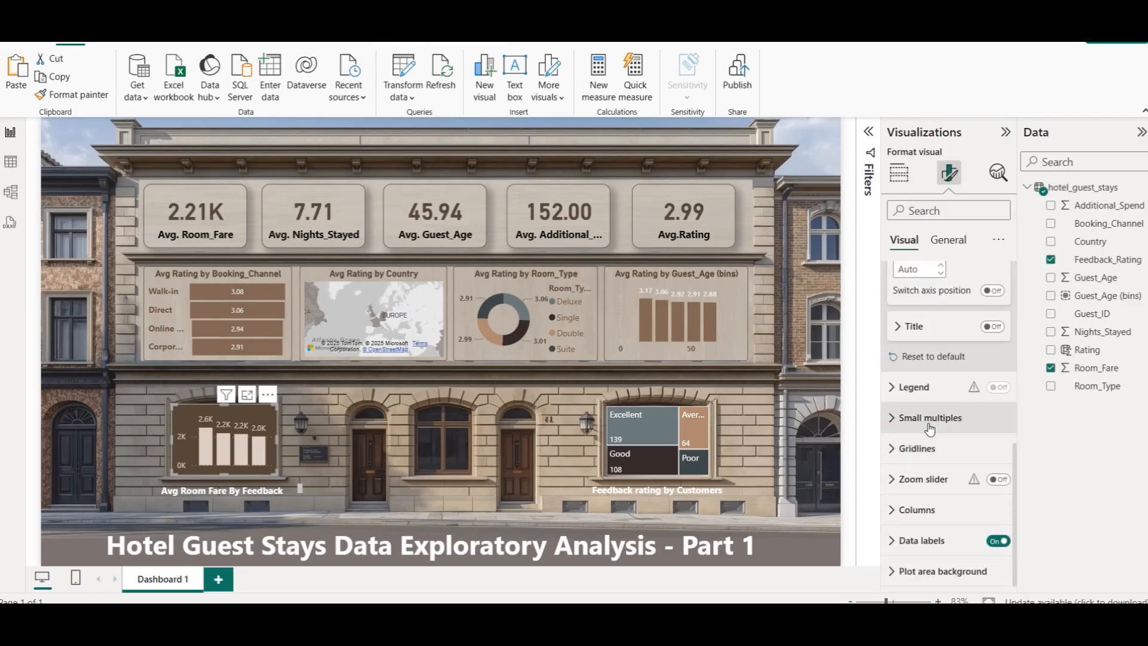
pyautogui.click(931, 509)
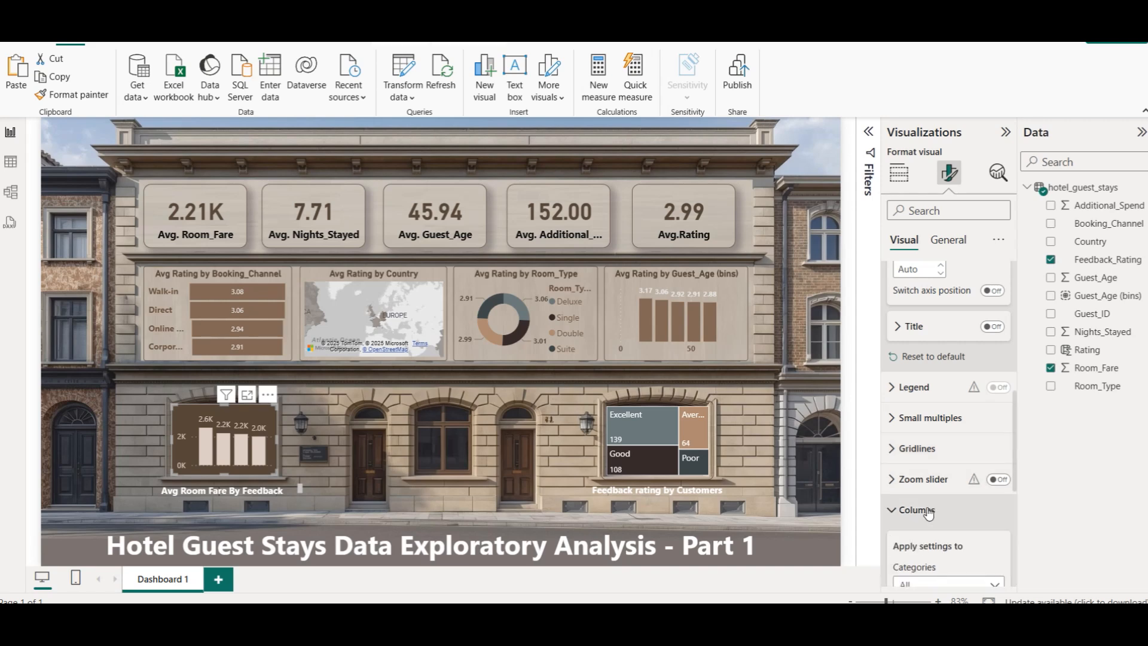
pyautogui.scroll(-4, 925, 490)
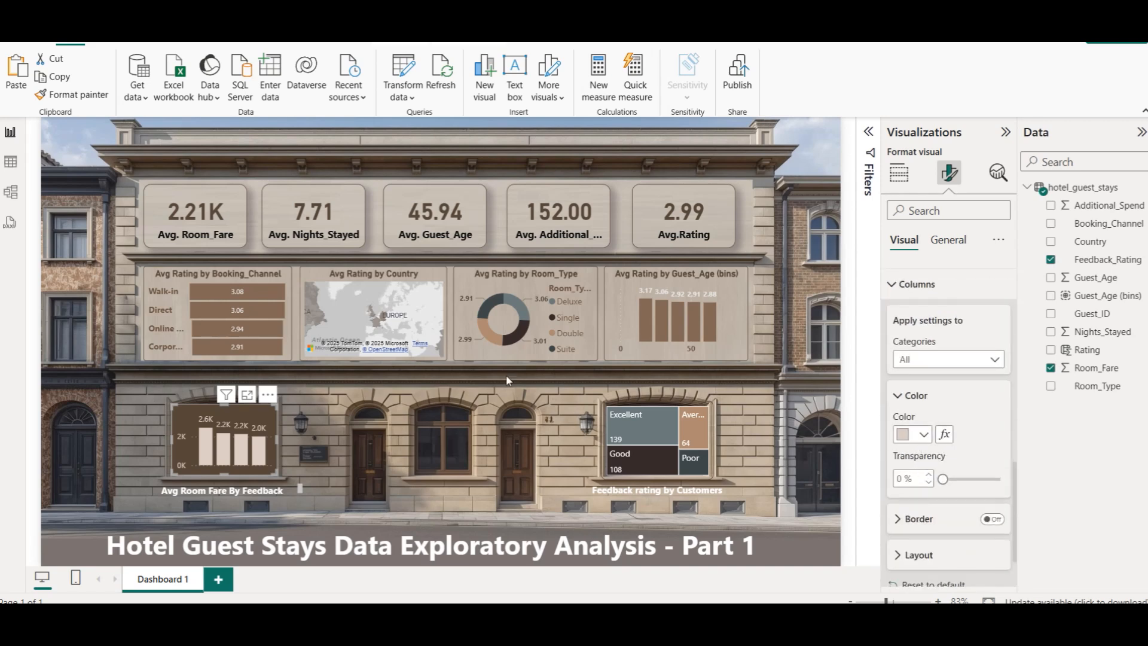
pyautogui.click(426, 389)
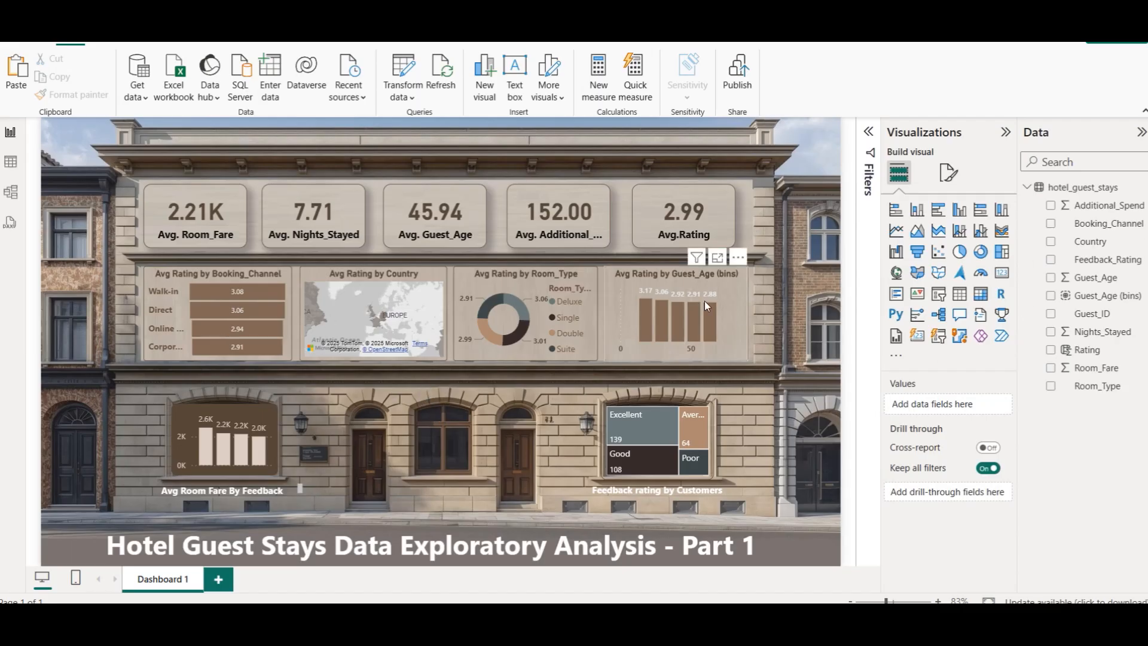
# Step: Pan the Avg Rating by Country map to bring both Europe and Asia into view
pyautogui.moveTo(336, 296); pyautogui.dragTo(298, 266)
pyautogui.moveTo(373, 313); pyautogui.dragTo(356, 328)
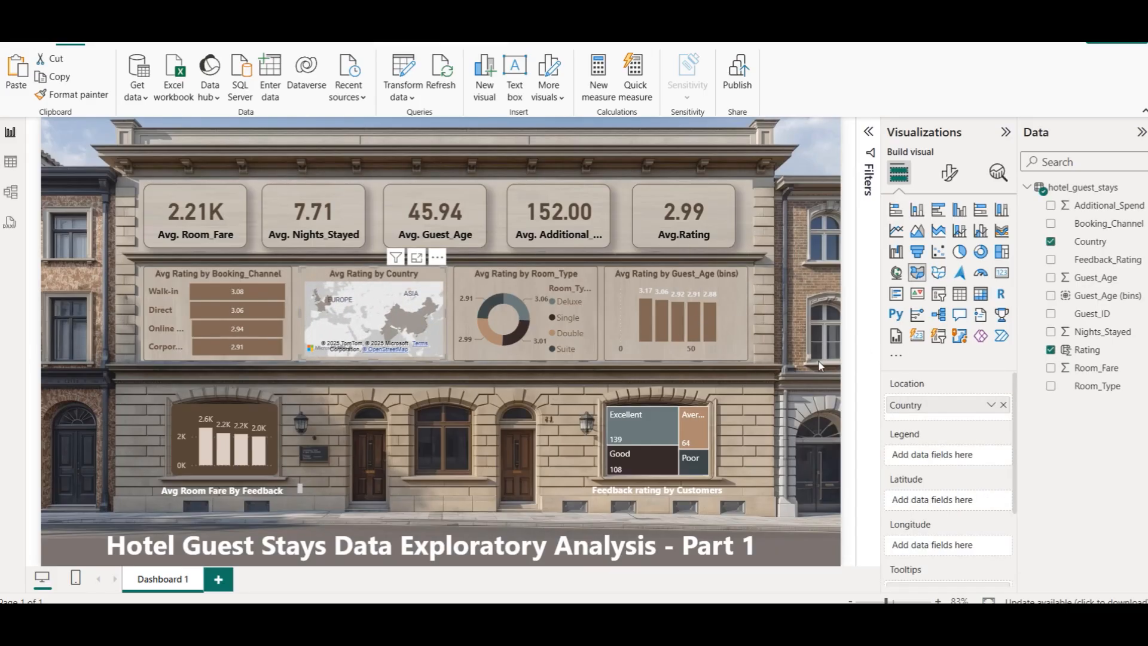
pyautogui.click(812, 146)
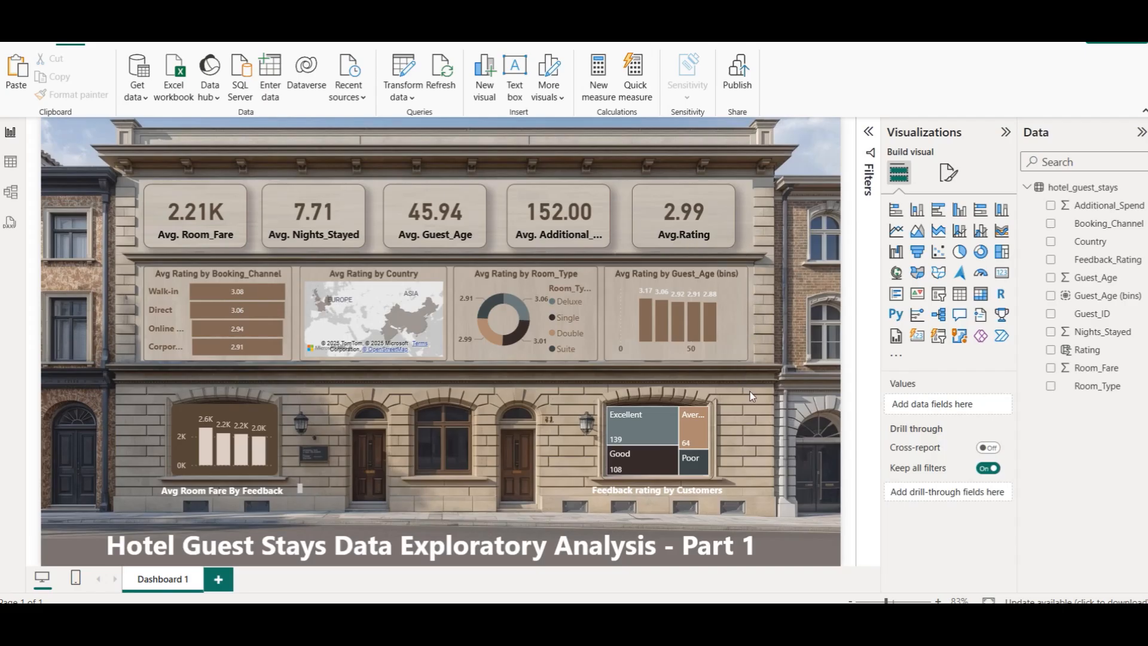
# Step: Add a compact slicer for the Booking_Channel field above the Avg.Rating card at the roofline of the facade
pyautogui.click(755, 562)
pyautogui.click(780, 542)
pyautogui.click(939, 294)
pyautogui.moveTo(826, 426); pyautogui.dragTo(721, 180)
pyautogui.moveTo(678, 224); pyautogui.dragTo(688, 118)
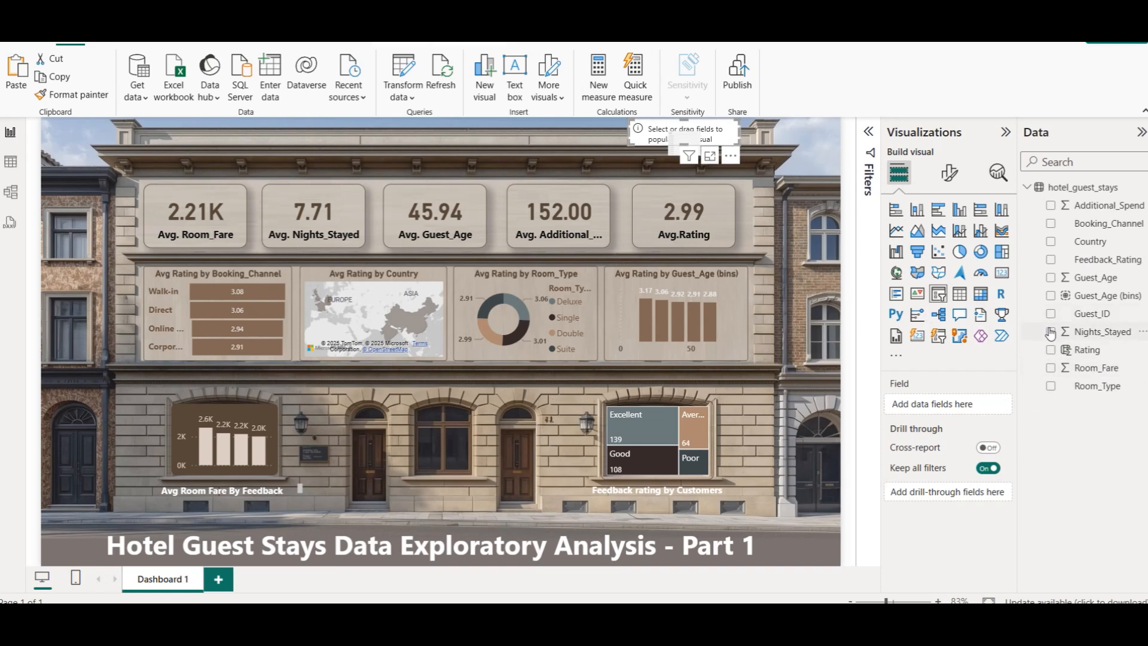
pyautogui.moveTo(1077, 227); pyautogui.dragTo(694, 140)
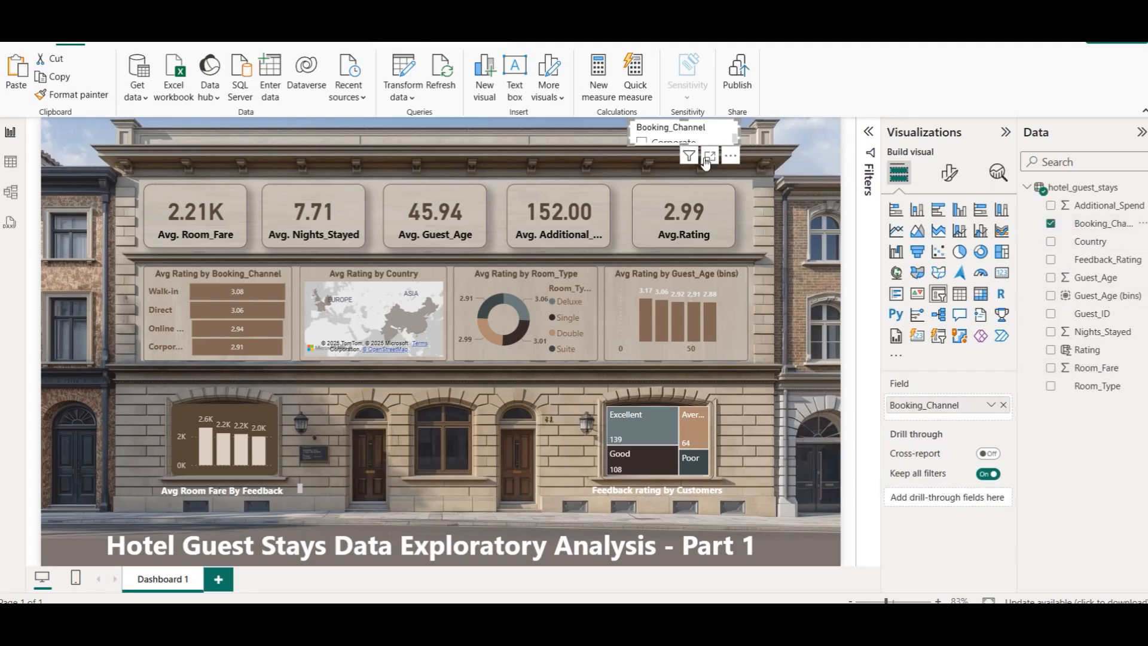
# Step: Set the Booking_Channel slicer's style to Dropdown and increase its height to fit the selection box
pyautogui.click(950, 173)
pyautogui.click(936, 279)
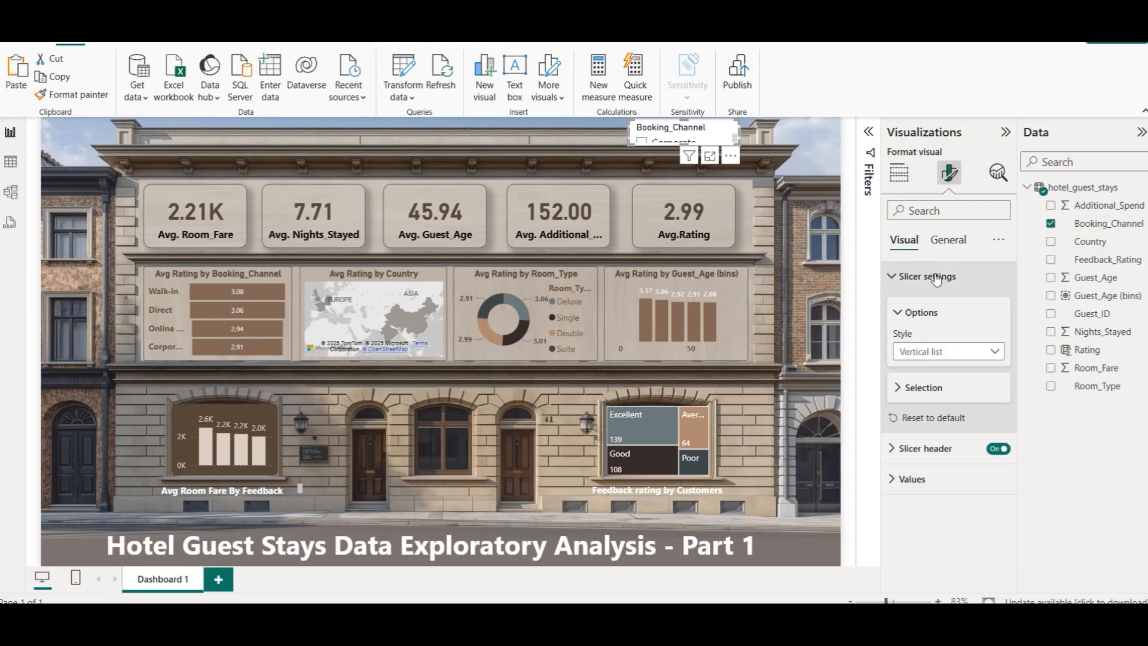
pyautogui.click(947, 351)
pyautogui.click(934, 402)
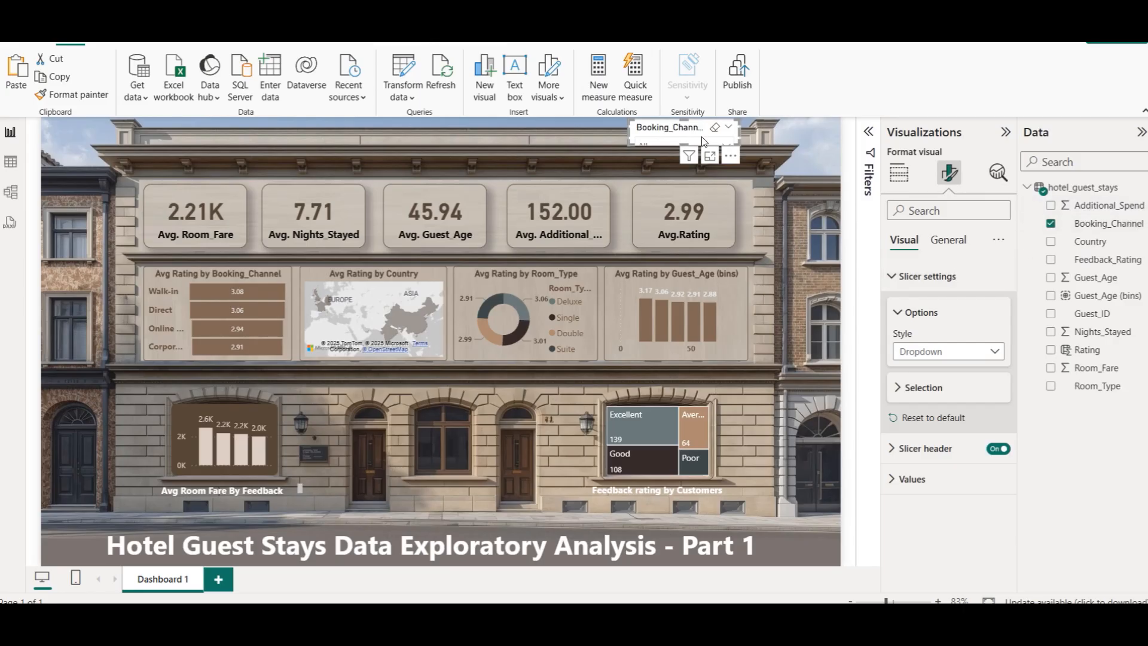
pyautogui.moveTo(689, 145); pyautogui.dragTo(689, 161)
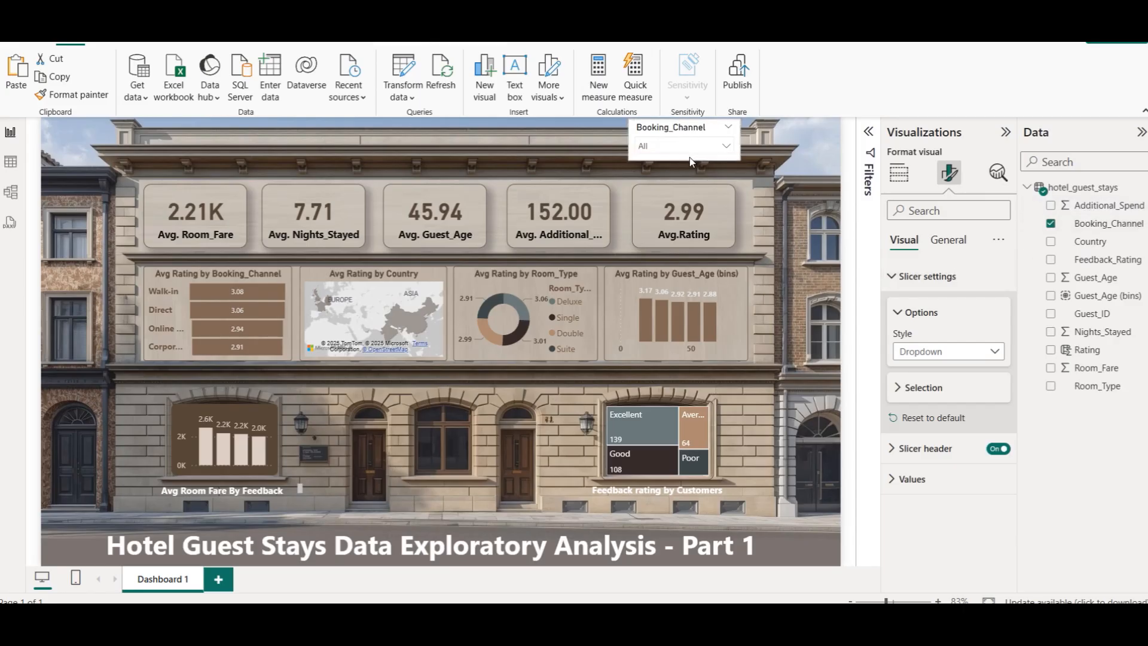
# Step: Test the Booking_Channel slicer by filtering the report by Direct, Corporate and Walk-in in turn, clearing each selection
pyautogui.click(687, 148)
pyautogui.click(667, 180)
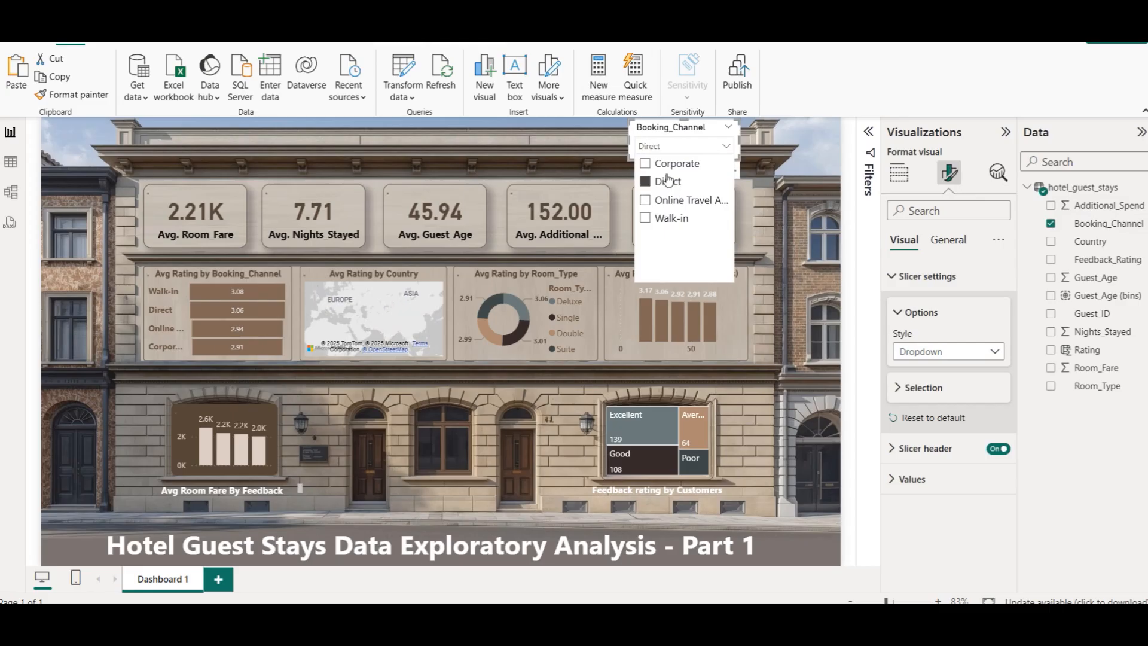
pyautogui.click(668, 181)
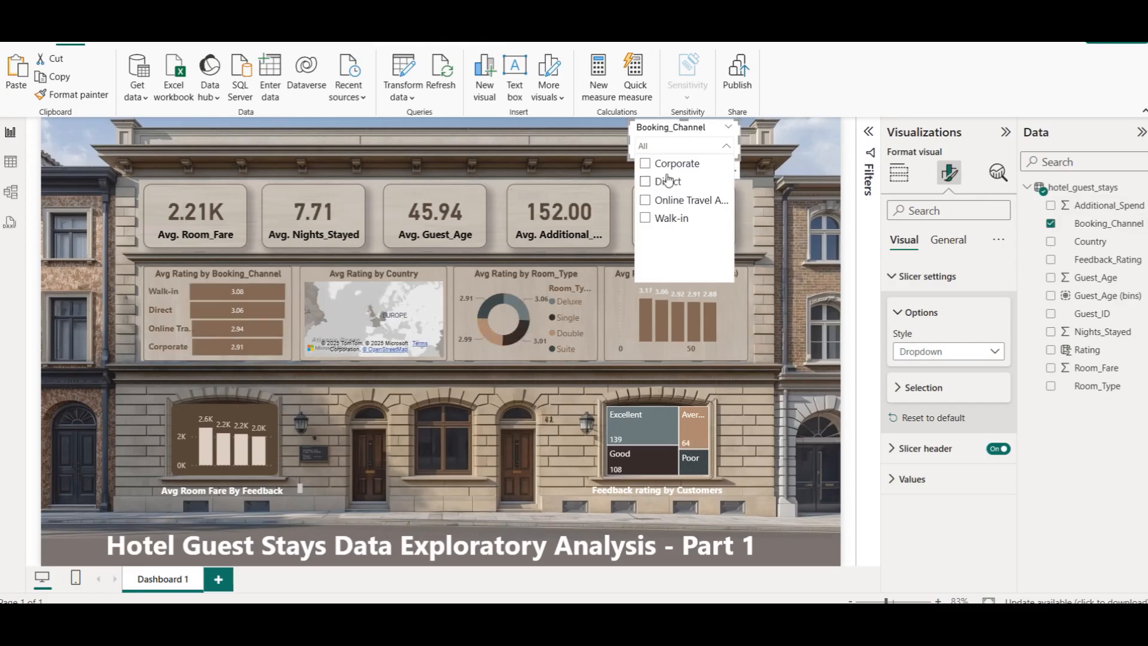
pyautogui.click(670, 167)
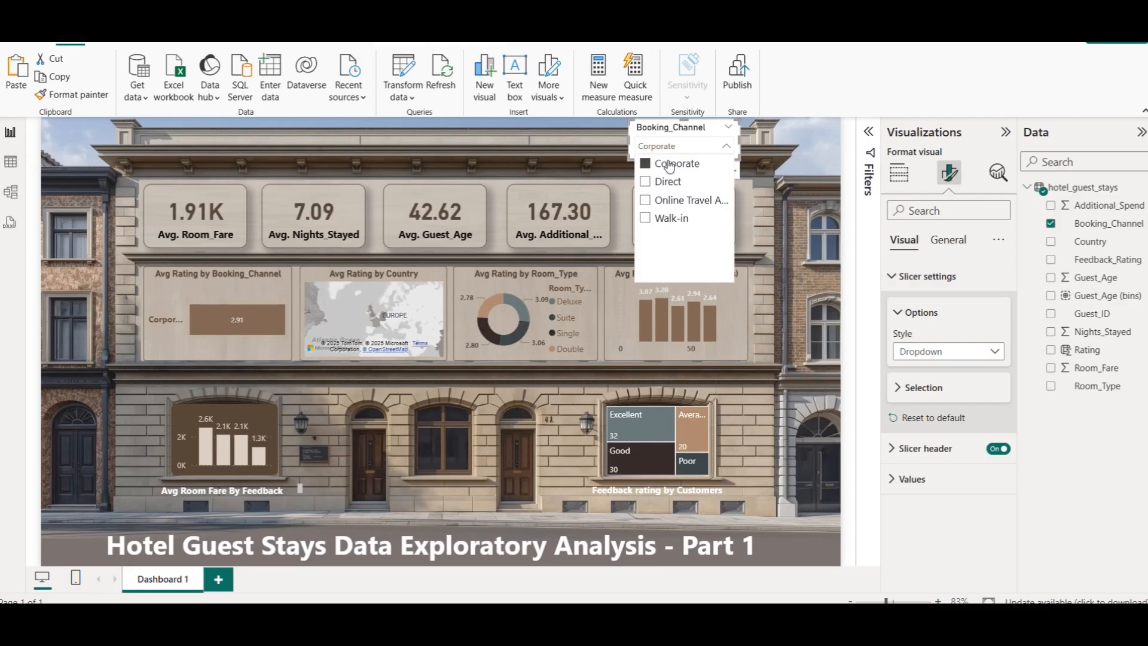
pyautogui.click(670, 165)
pyautogui.click(669, 217)
pyautogui.click(670, 217)
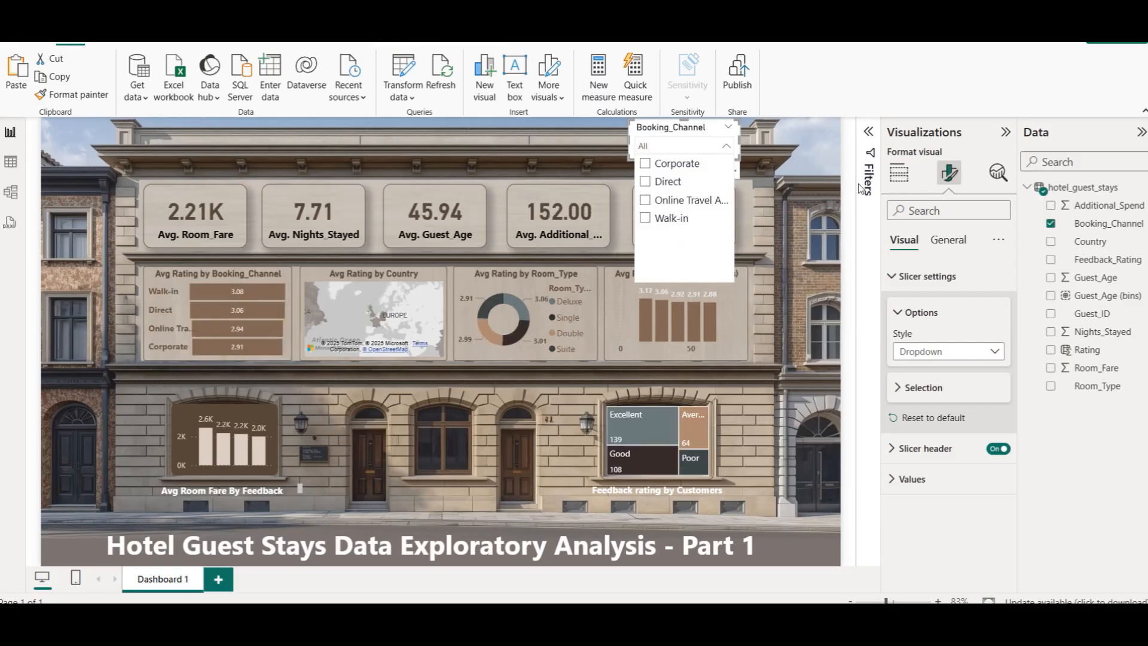
pyautogui.click(797, 153)
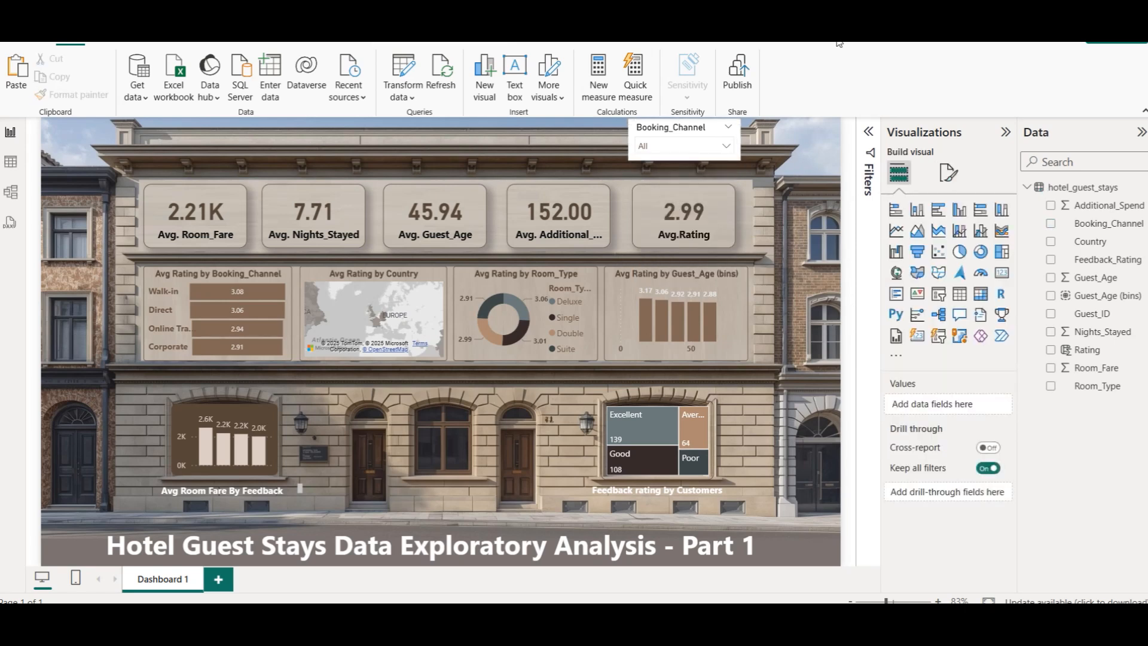